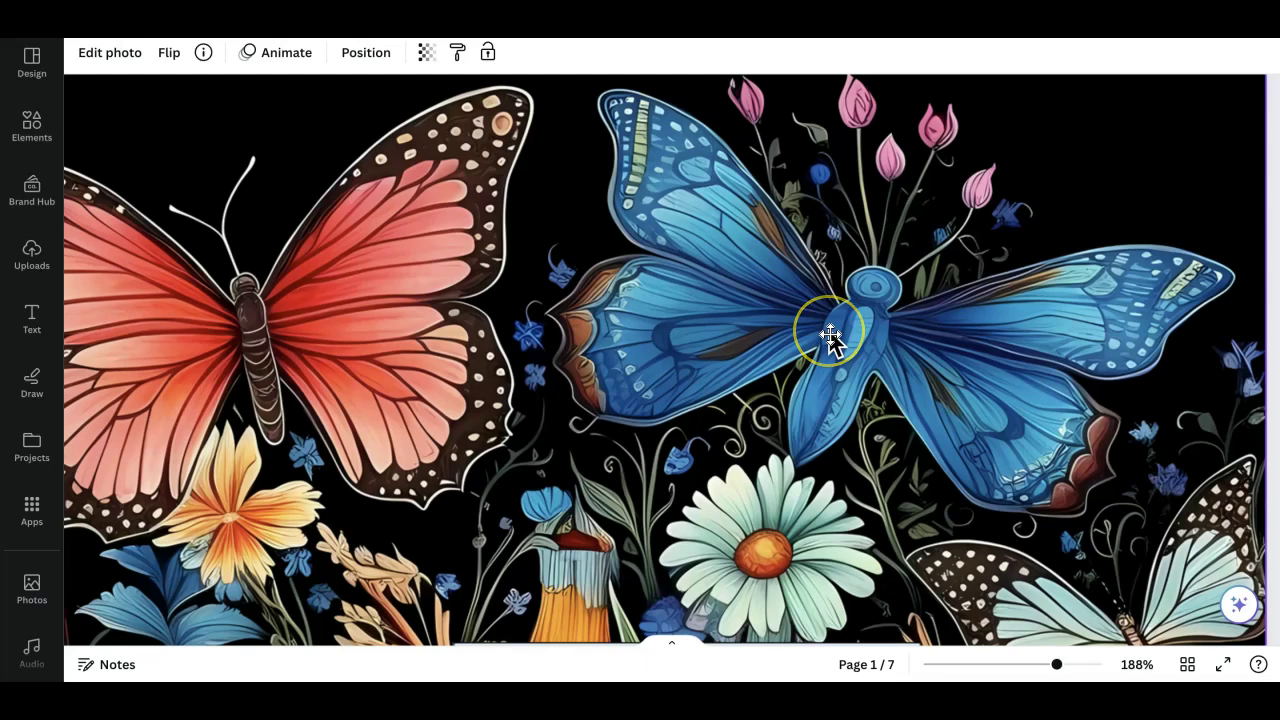
Step: Look over the butterfly and flower composition notebook cover design, including its title label
{"action": "scroll", "coordinate": [830, 335], "scroll_direction": "down", "scroll_amount": 5}
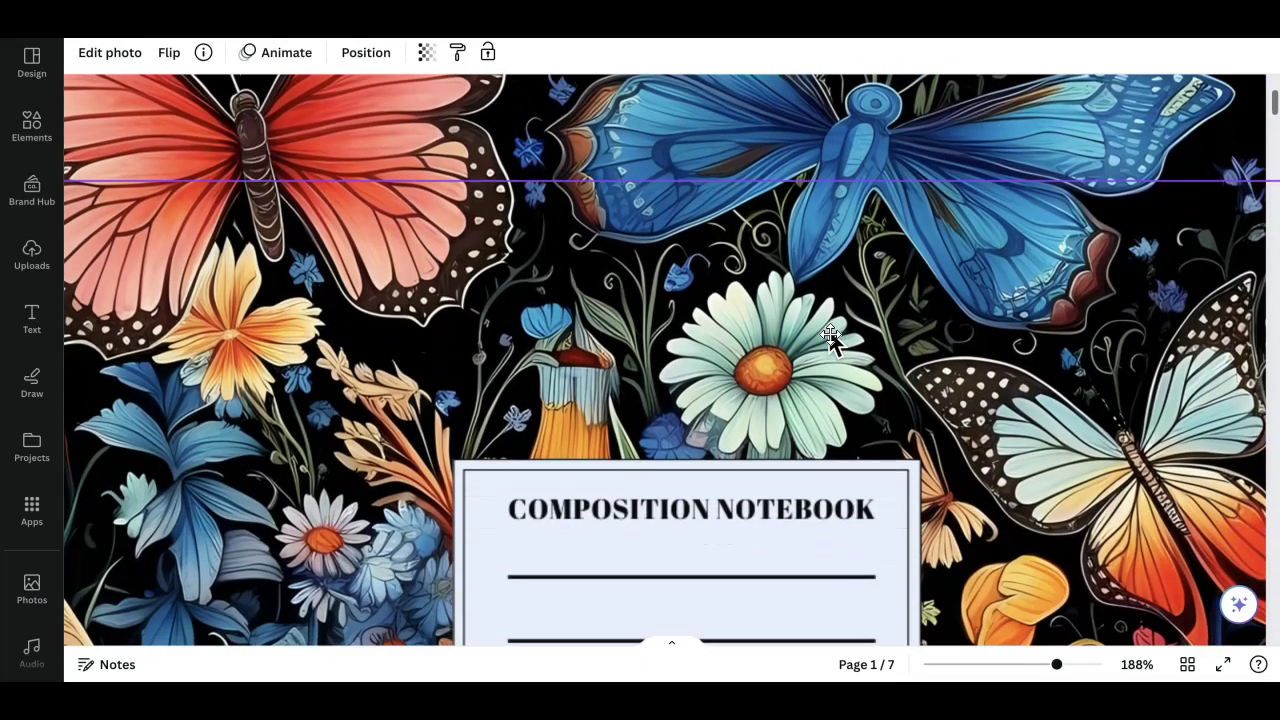
{"action": "scroll", "coordinate": [830, 338], "scroll_direction": "down", "scroll_amount": 4}
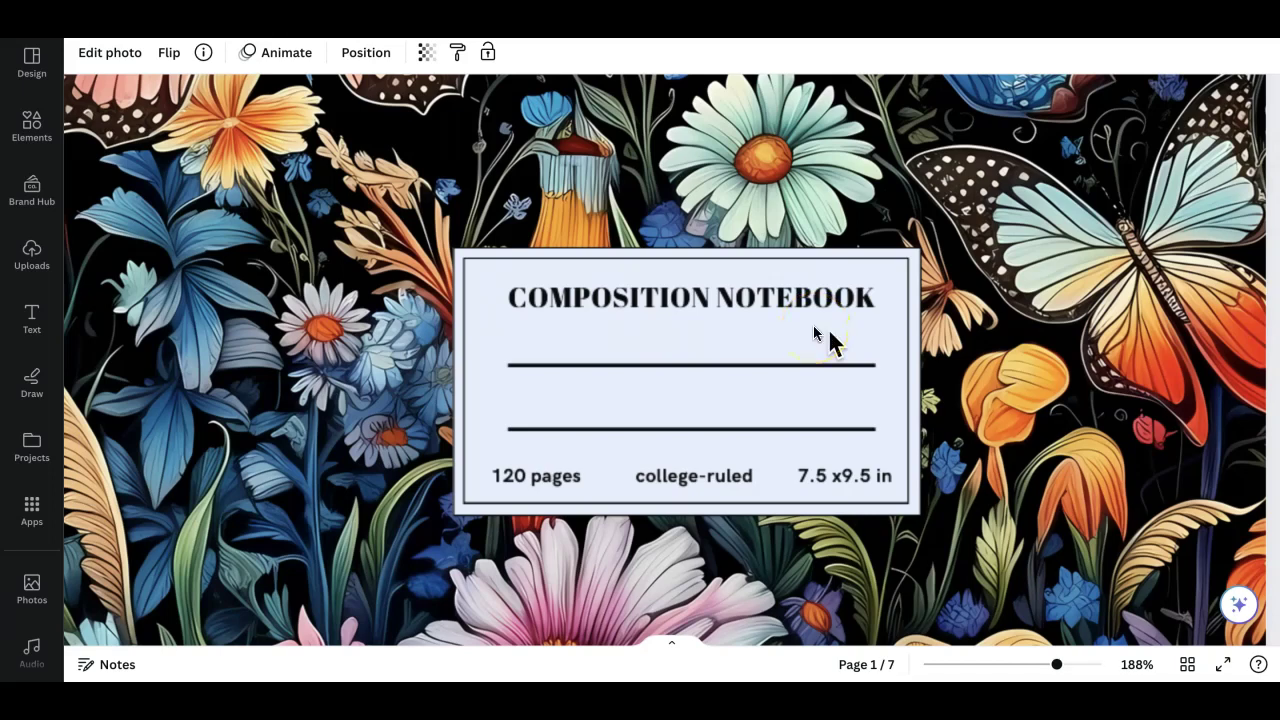
{"action": "scroll", "coordinate": [828, 335], "scroll_direction": "down", "scroll_amount": 5}
{"action": "scroll", "coordinate": [828, 330], "scroll_direction": "down", "scroll_amount": 10}
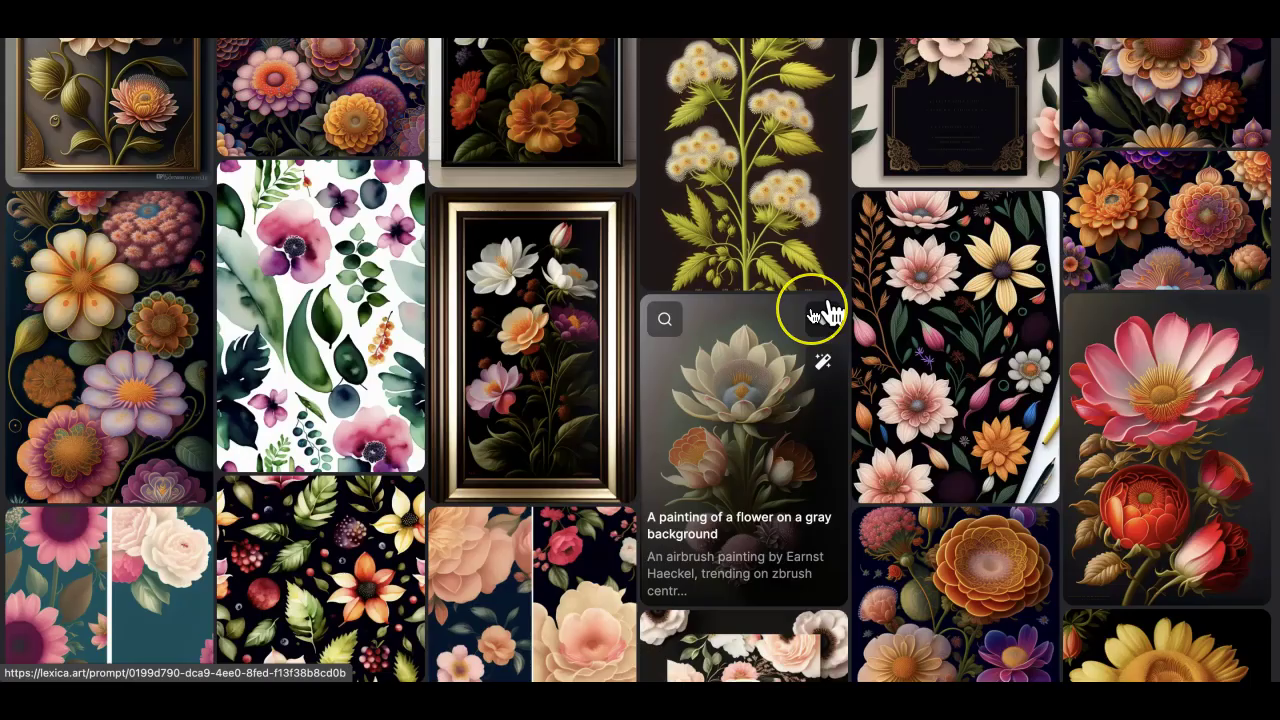
Step: Browse the Lexica gallery for floral and botanical illustrations suited to a notebook cover
{"action": "scroll", "coordinate": [828, 312], "scroll_direction": "down", "scroll_amount": 3}
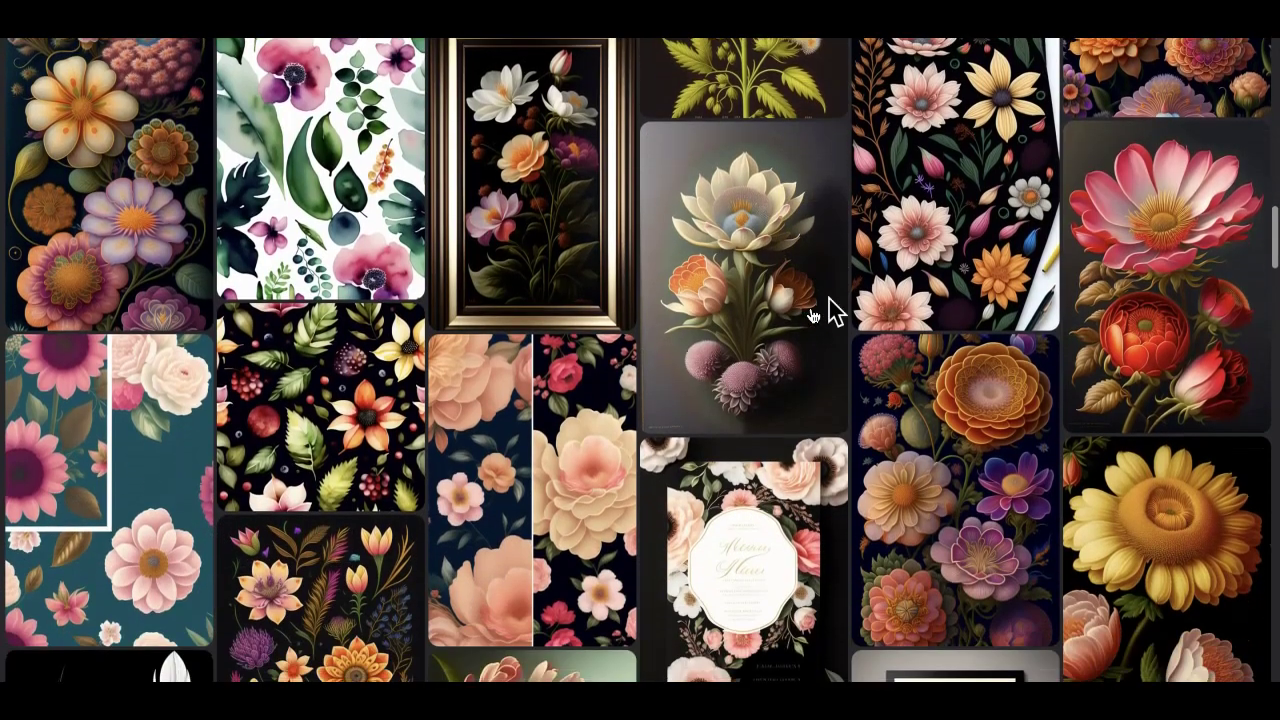
{"action": "scroll", "coordinate": [828, 312], "scroll_direction": "down", "scroll_amount": 5}
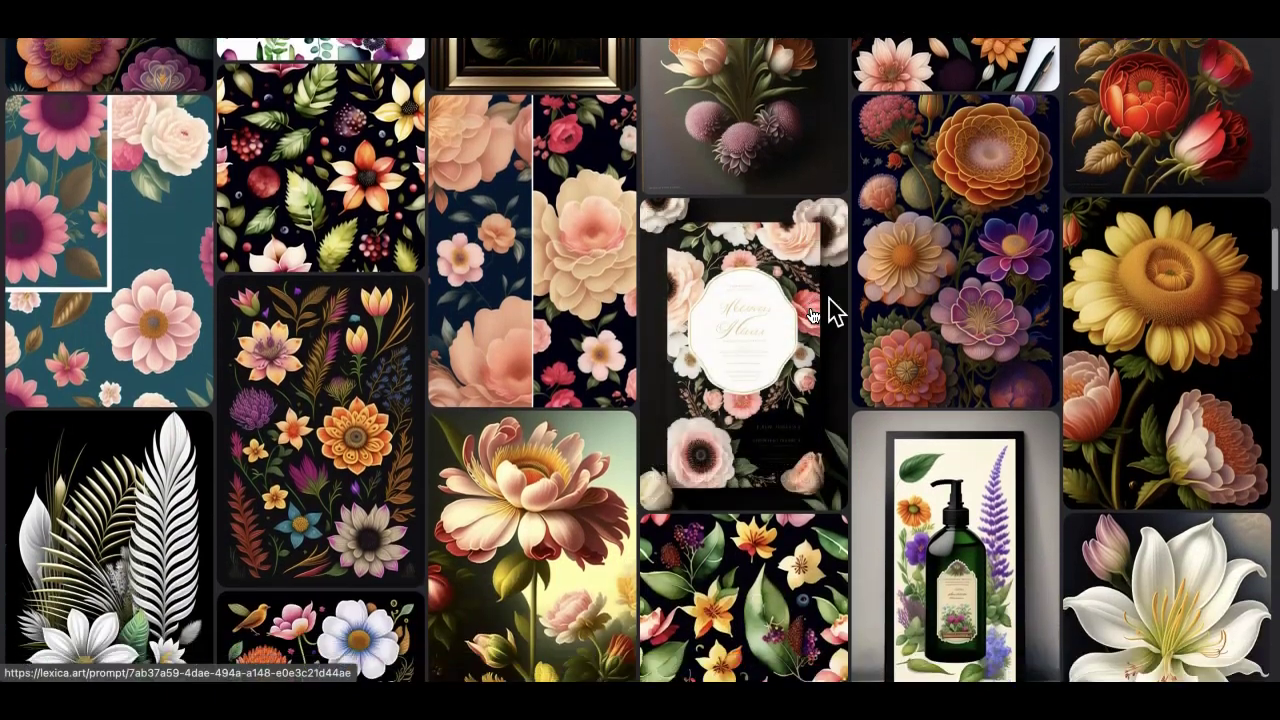
{"action": "scroll", "coordinate": [828, 312], "scroll_direction": "down", "scroll_amount": 2}
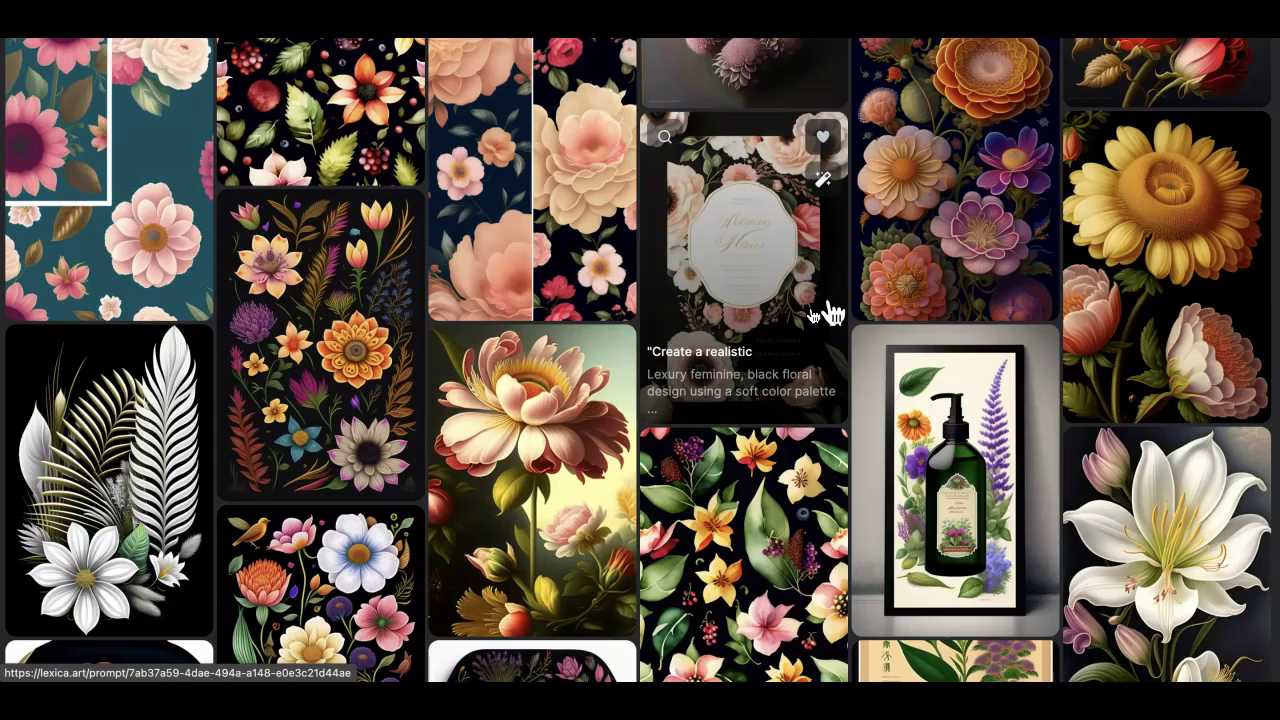
{"action": "scroll", "coordinate": [828, 312], "scroll_direction": "down", "scroll_amount": 5}
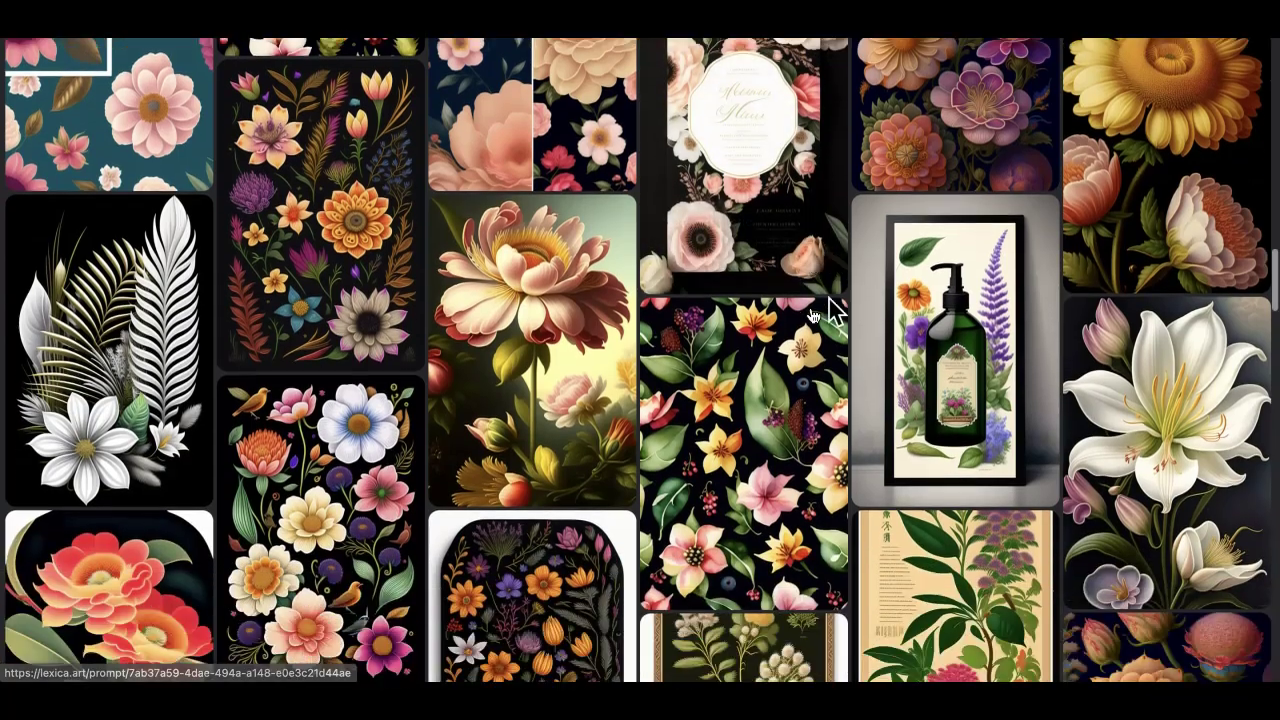
{"action": "left_click", "coordinate": [530, 405]}
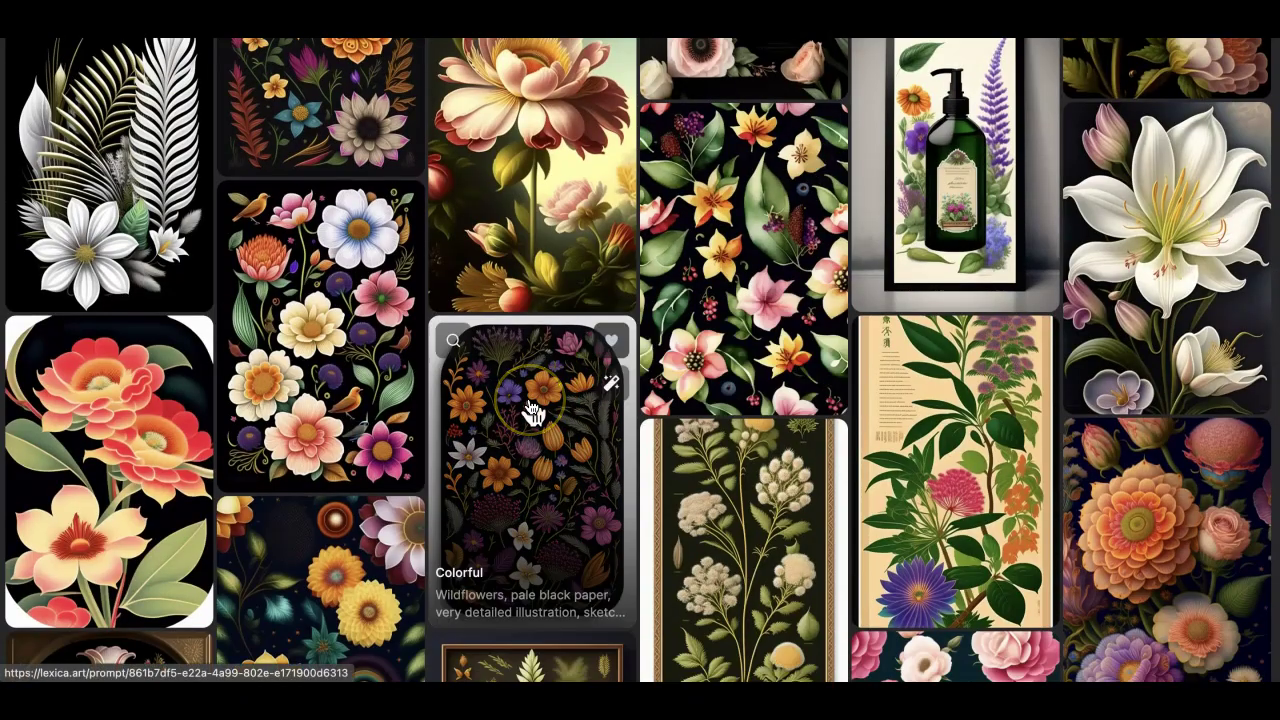
{"action": "scroll", "coordinate": [530, 405], "scroll_direction": "down", "scroll_amount": 5}
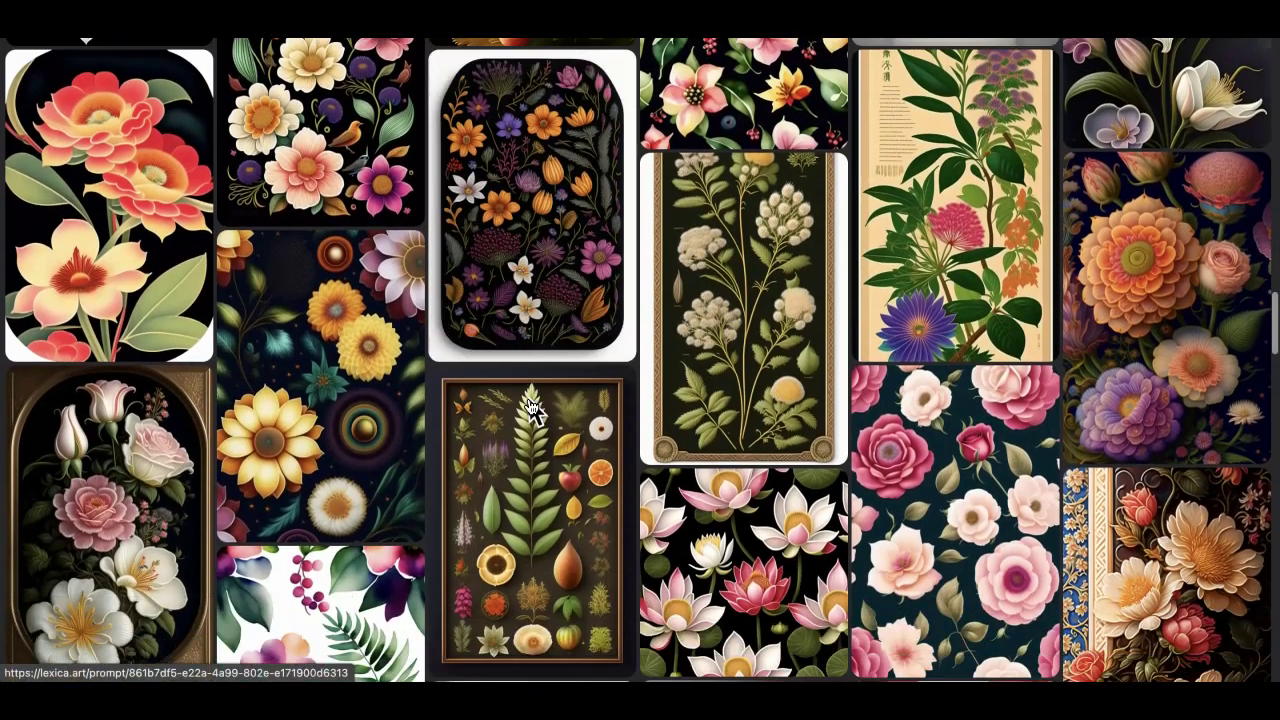
{"action": "scroll", "coordinate": [530, 405], "scroll_direction": "down", "scroll_amount": 3}
{"action": "scroll", "coordinate": [530, 405], "scroll_direction": "down", "scroll_amount": 5}
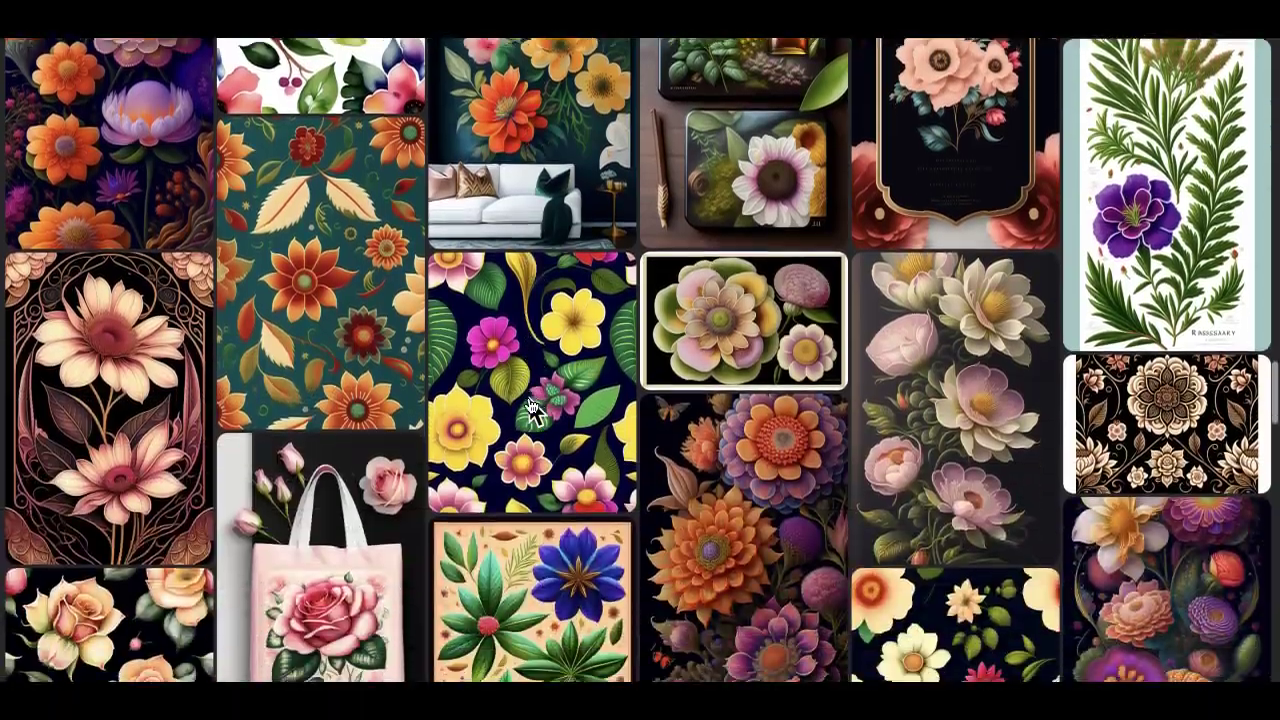
{"action": "scroll", "coordinate": [530, 405], "scroll_direction": "down", "scroll_amount": 6}
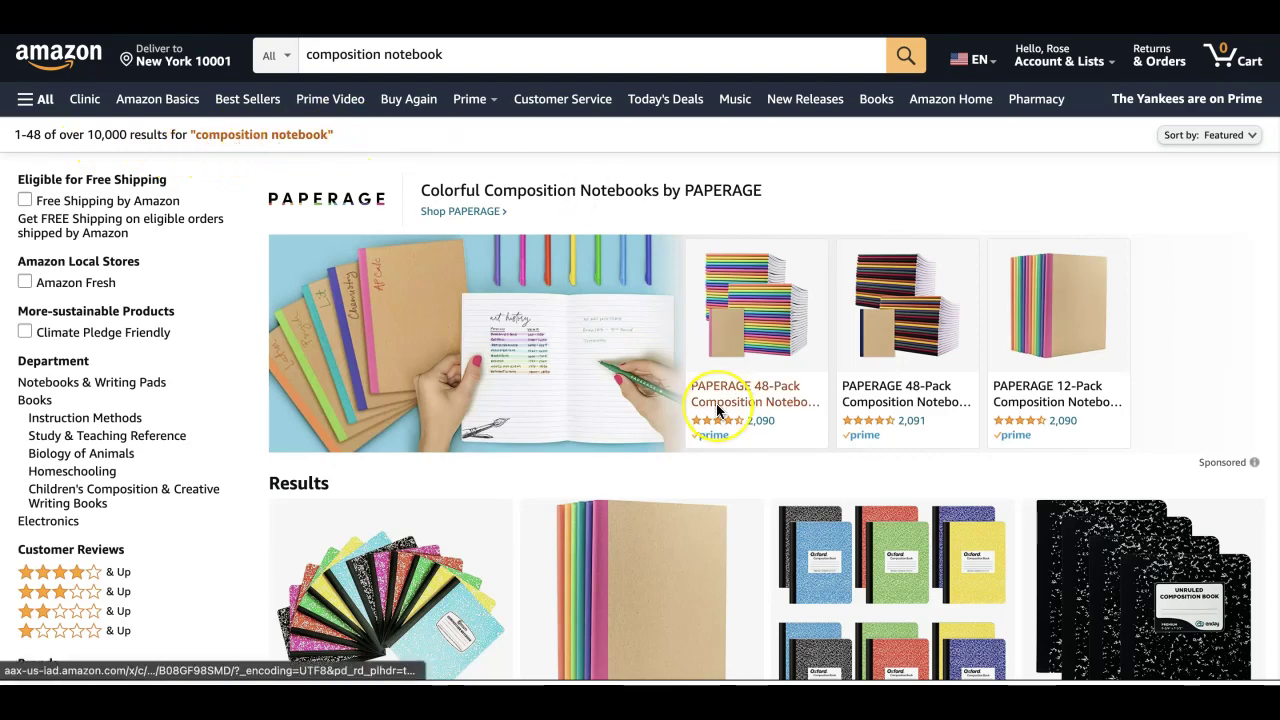
Step: Skim the Amazon results for "composition notebook", checking the products and their best-seller ranks
{"action": "scroll", "coordinate": [716, 414], "scroll_direction": "down", "scroll_amount": 5}
{"action": "scroll", "coordinate": [716, 414], "scroll_direction": "down", "scroll_amount": 7}
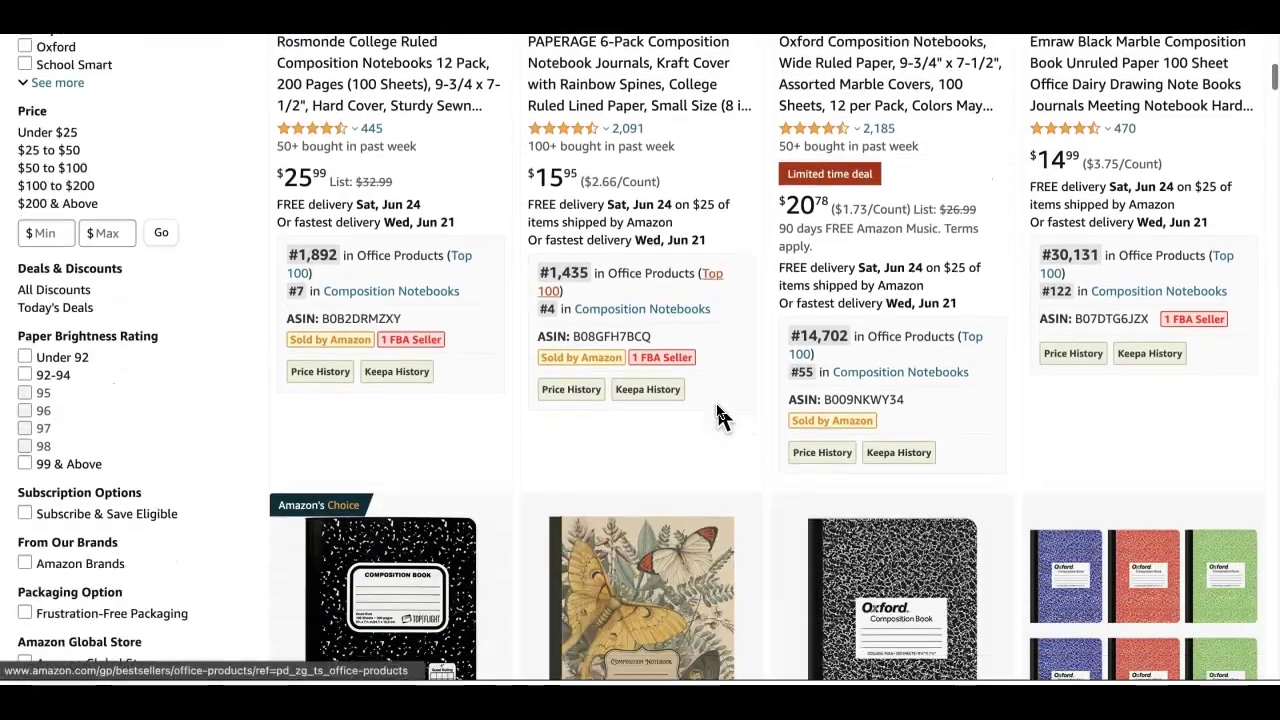
{"action": "scroll", "coordinate": [716, 414], "scroll_direction": "down", "scroll_amount": 15}
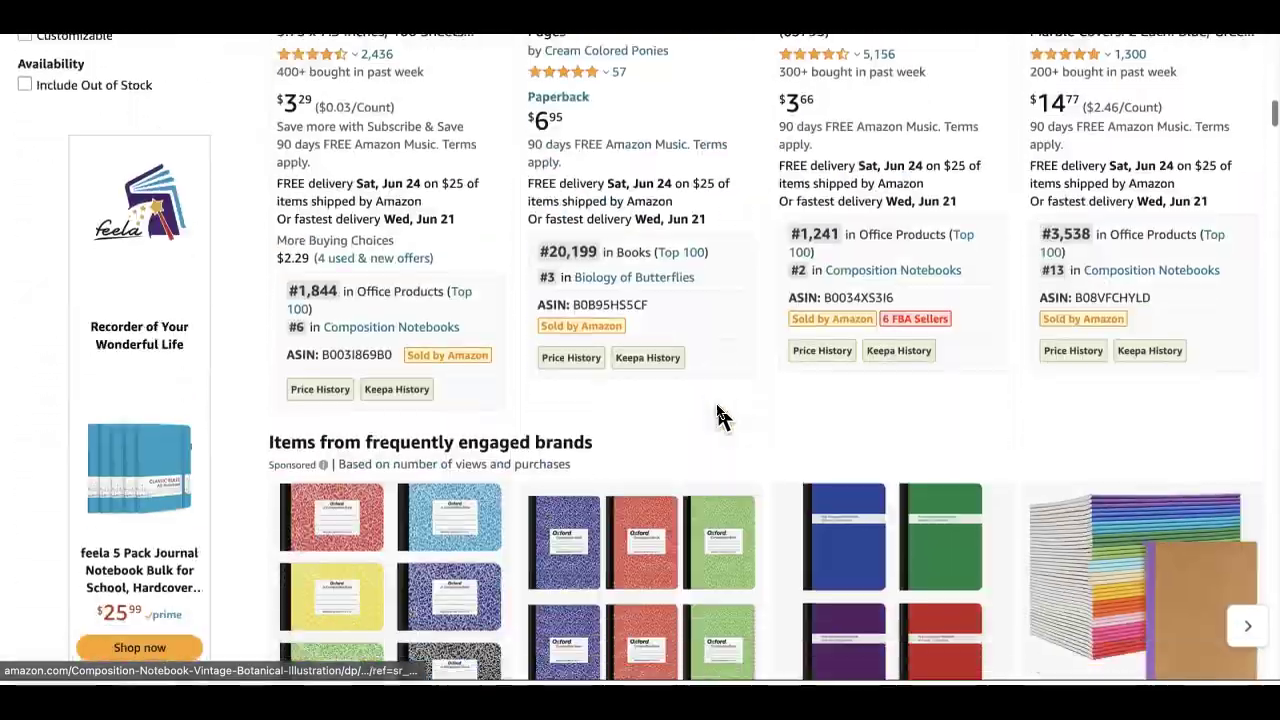
{"action": "scroll", "coordinate": [716, 410], "scroll_direction": "up", "scroll_amount": 20}
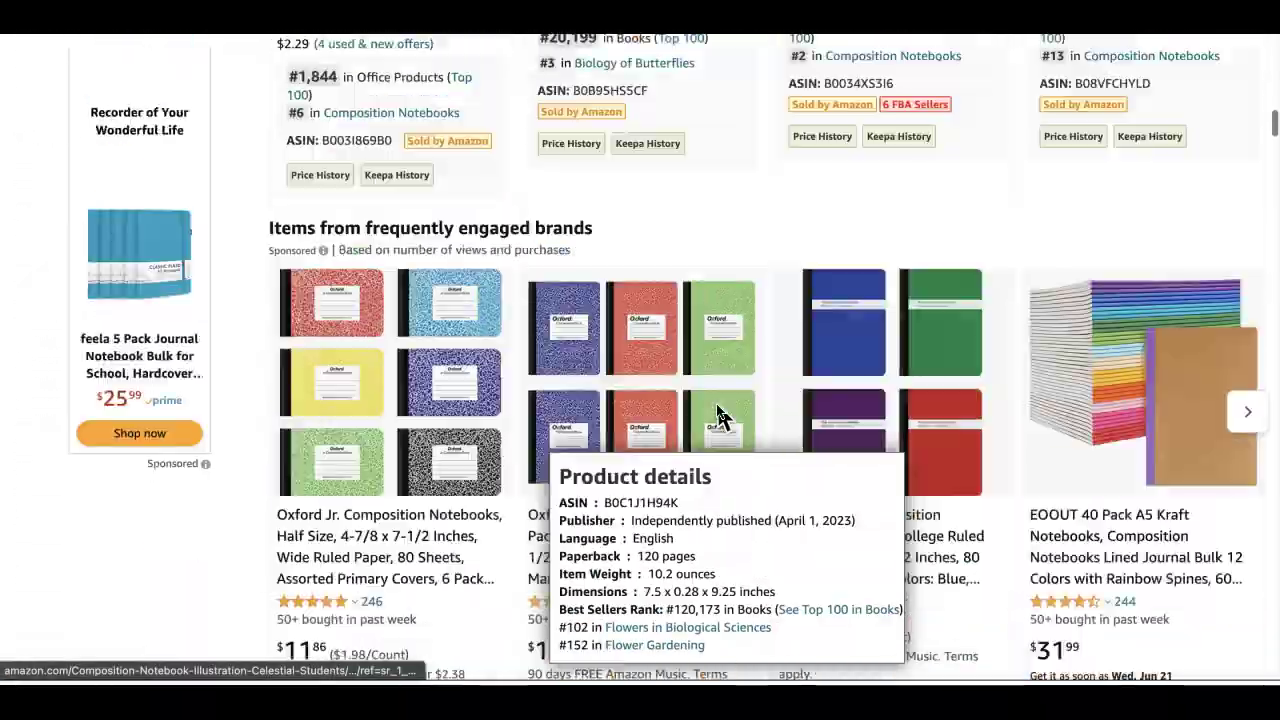
{"action": "scroll", "coordinate": [717, 410], "scroll_direction": "up", "scroll_amount": 1}
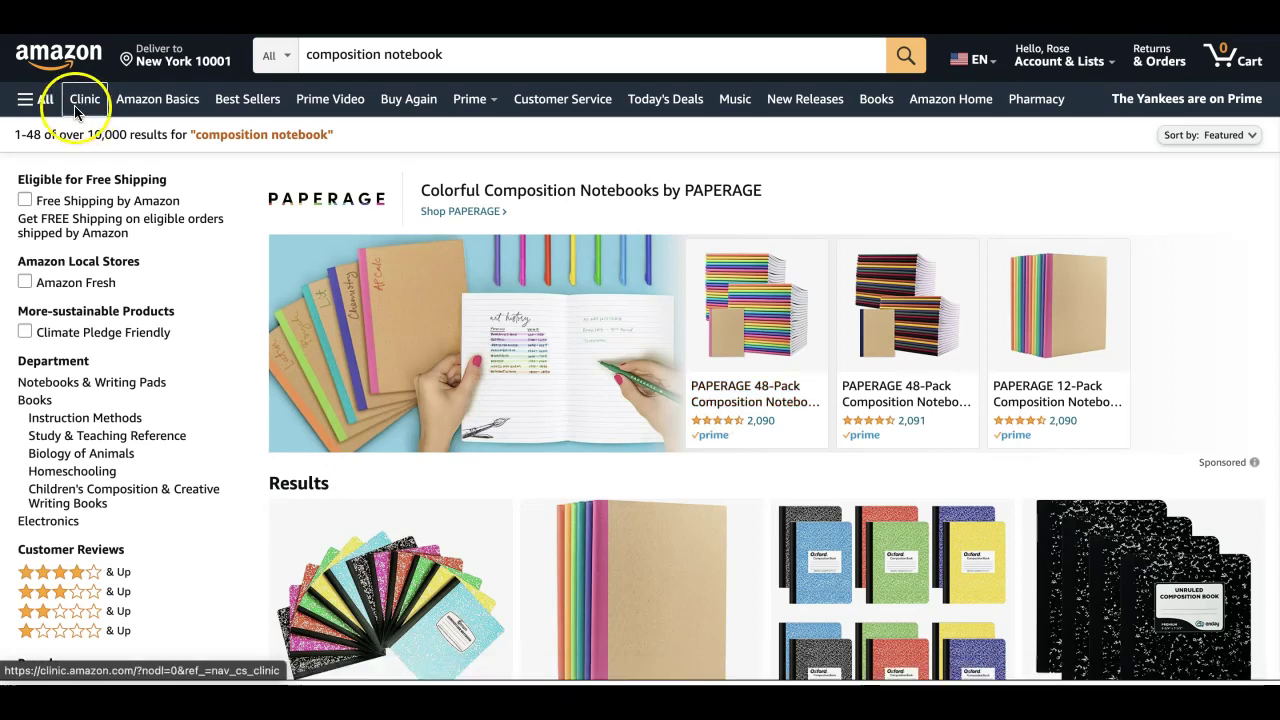
Step: Review all keyword suggestions for "composition notebook" and search for the suggested "composition notebook aesthetic"
{"action": "left_click", "coordinate": [560, 54]}
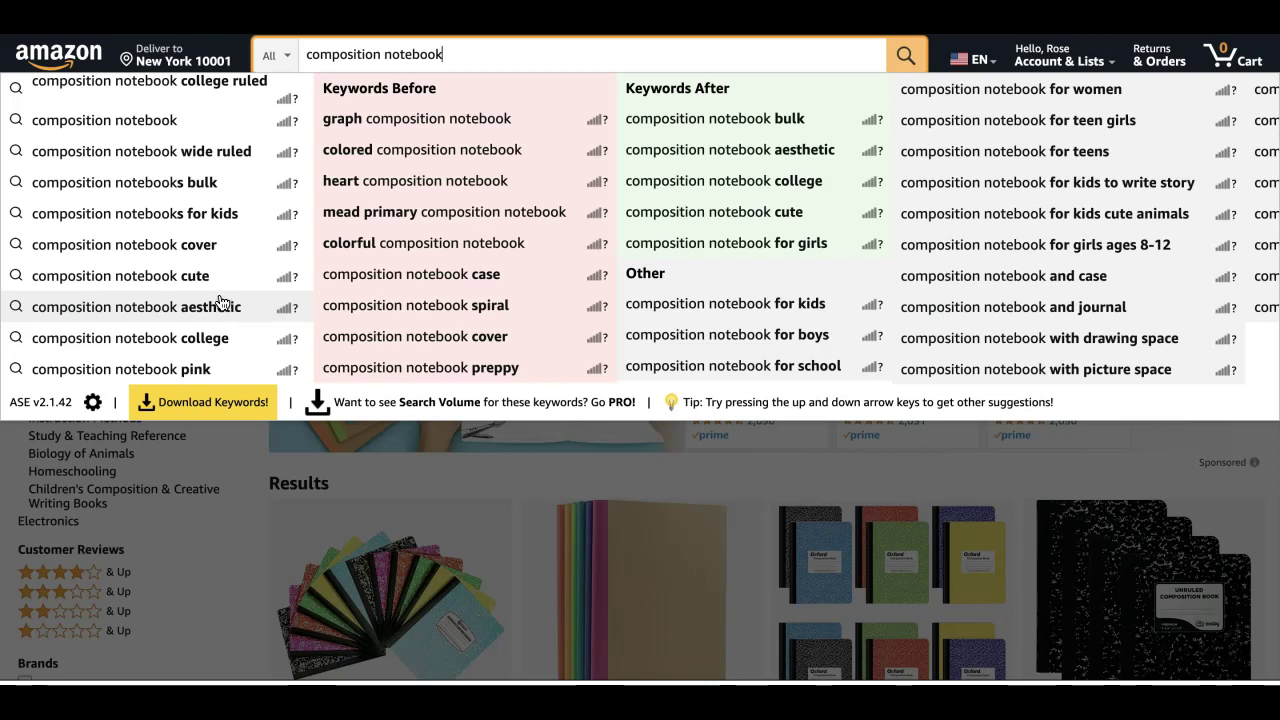
{"action": "left_click", "coordinate": [287, 244]}
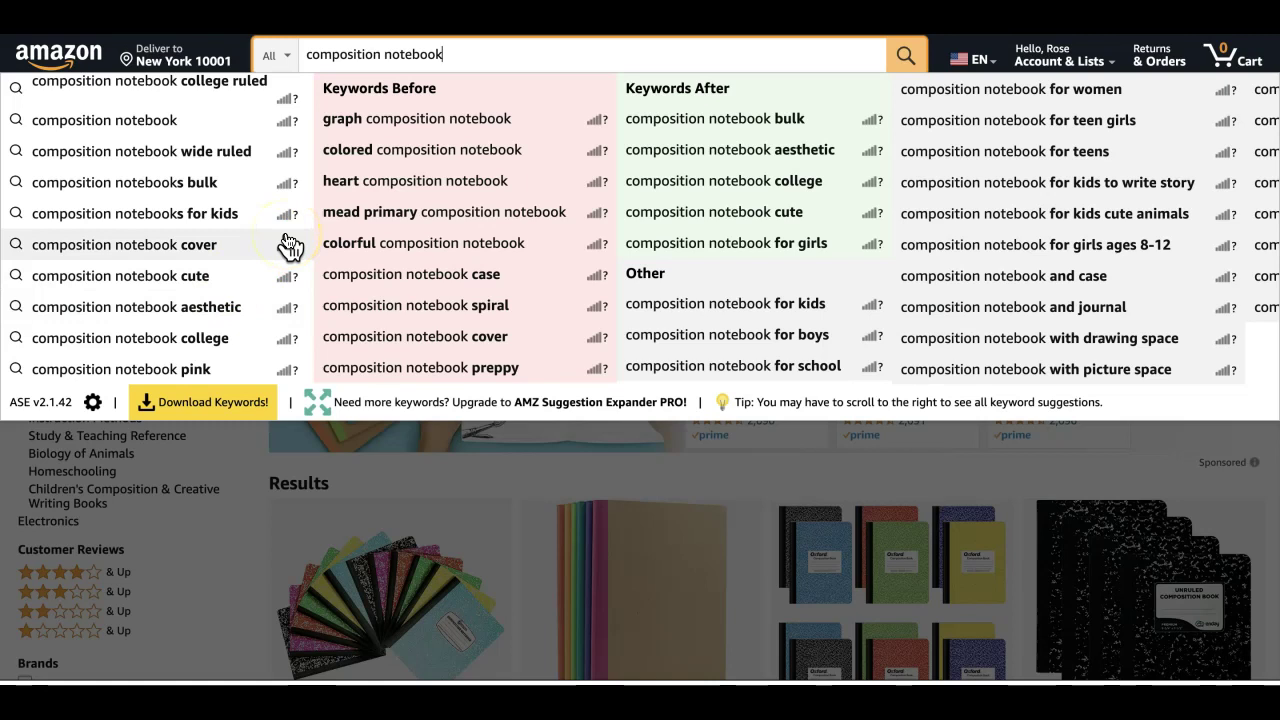
{"action": "left_click", "coordinate": [535, 58]}
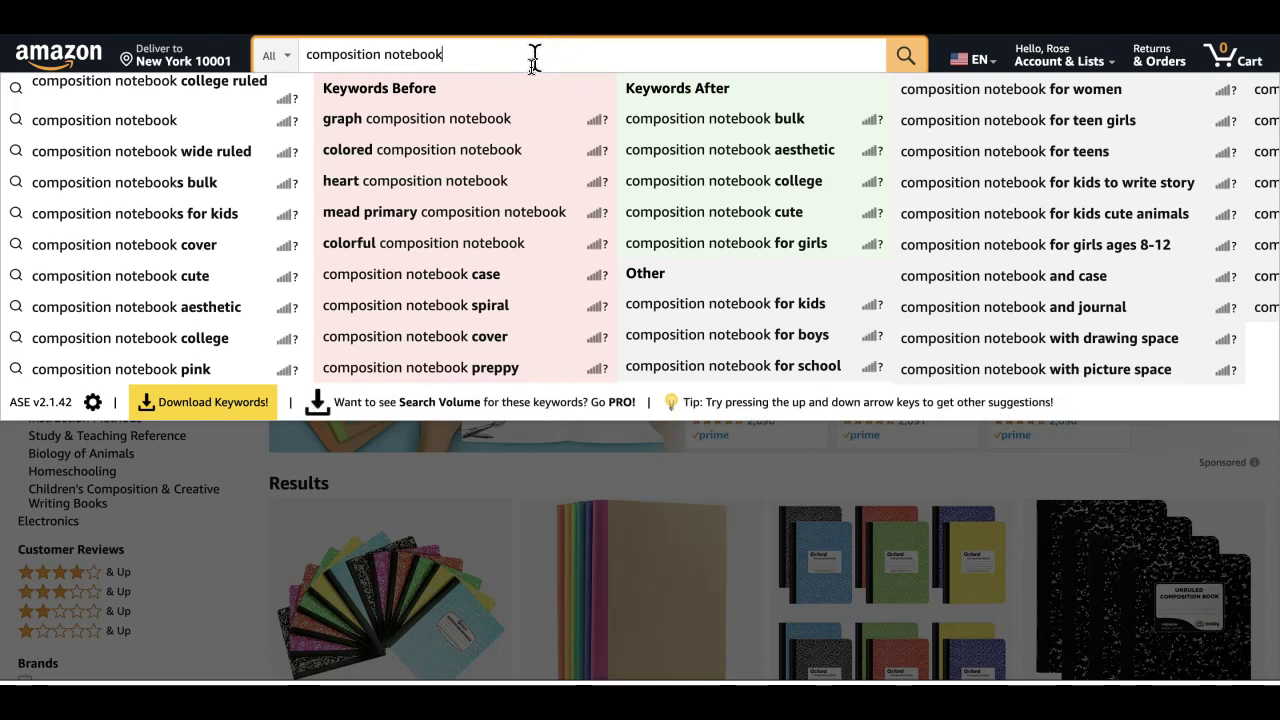
{"action": "left_click", "coordinate": [432, 53]}
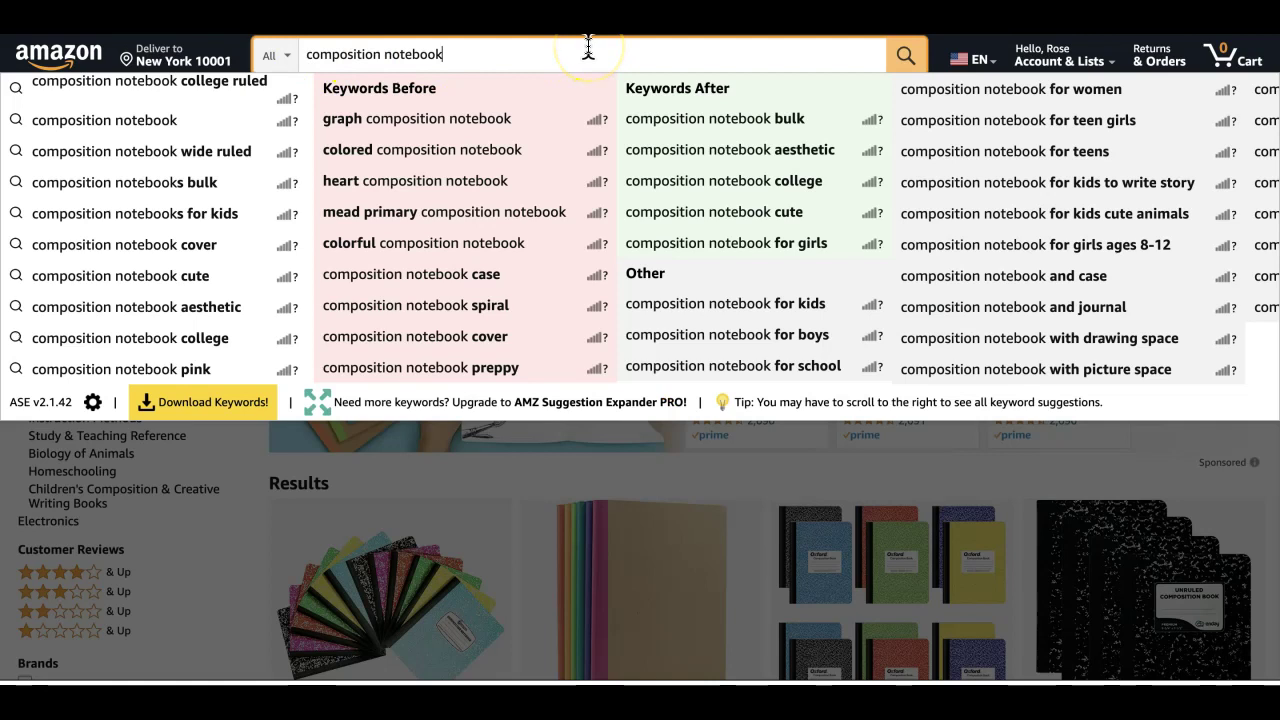
{"action": "left_click", "coordinate": [322, 405]}
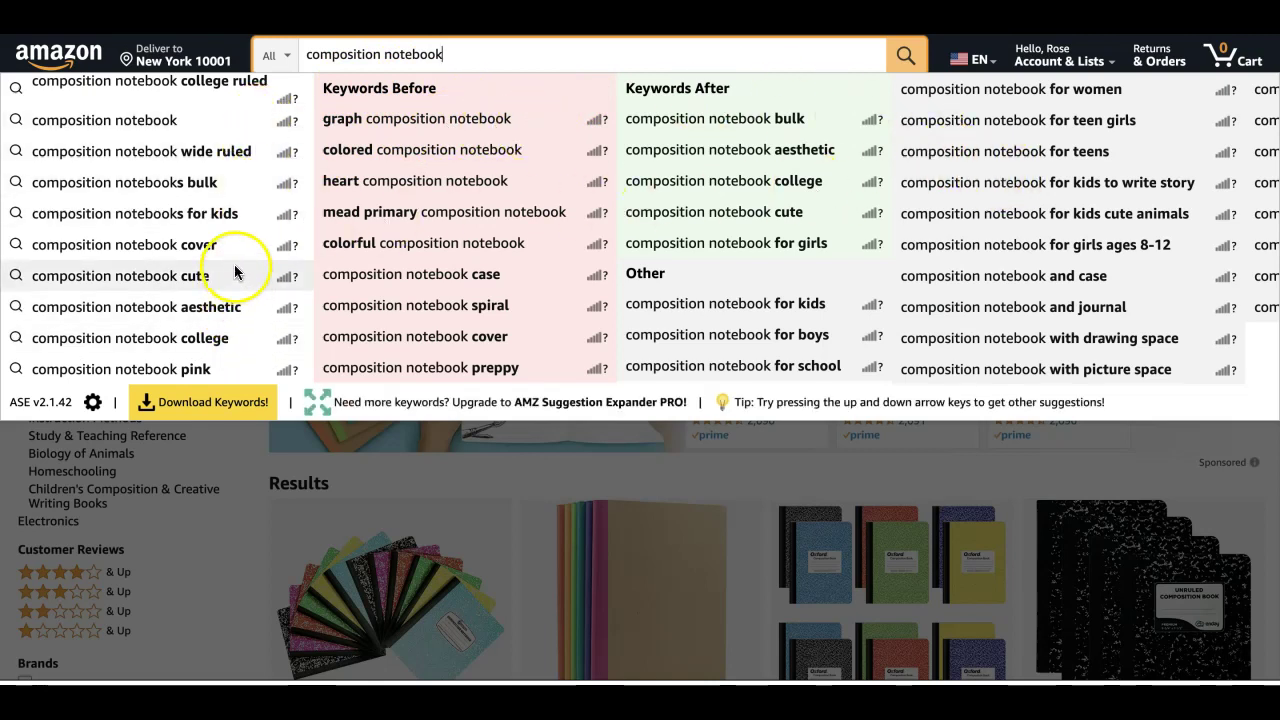
{"action": "scroll", "coordinate": [905, 255], "scroll_direction": "right", "scroll_amount": 5}
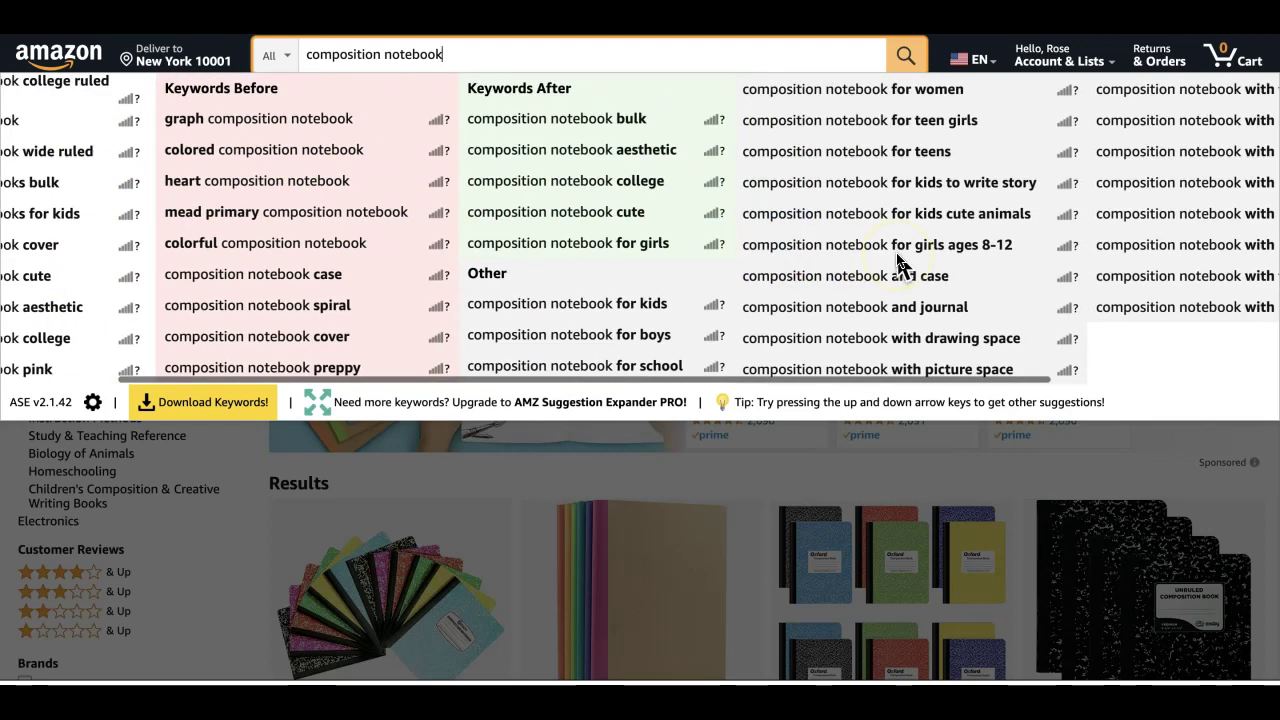
{"action": "scroll", "coordinate": [900, 260], "scroll_direction": "left", "scroll_amount": 4}
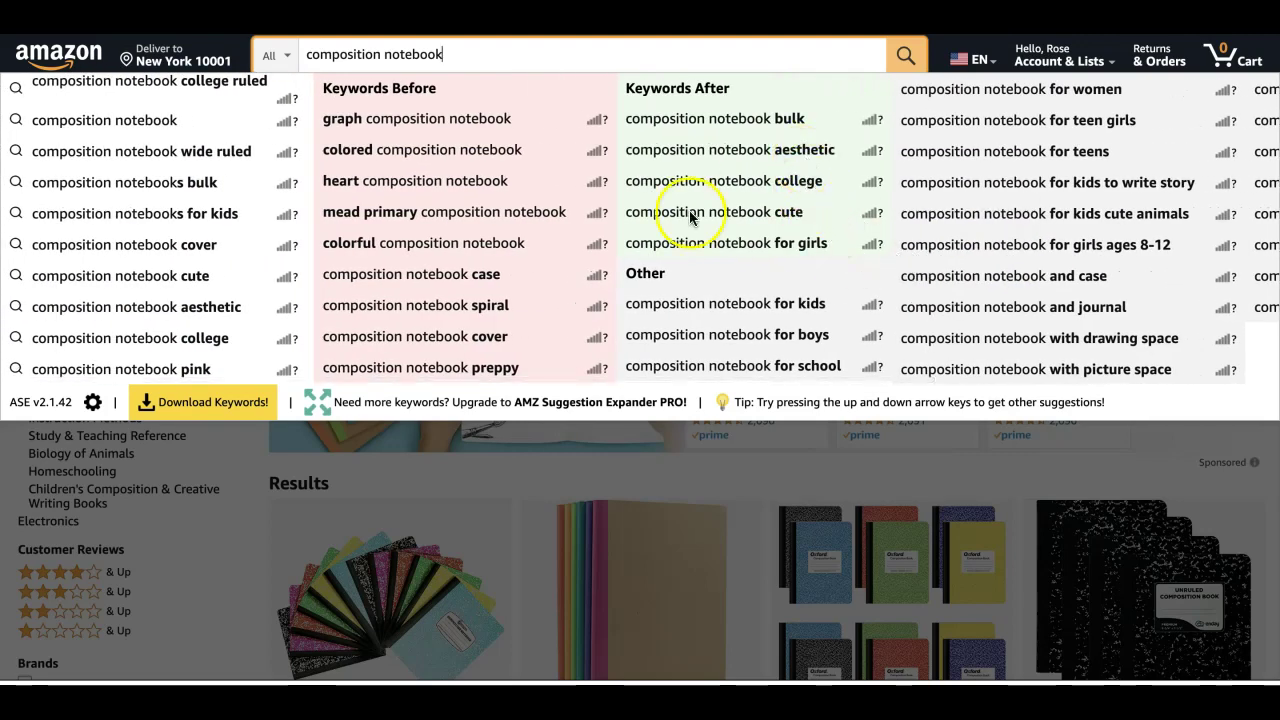
{"action": "scroll", "coordinate": [723, 297], "scroll_direction": "right", "scroll_amount": 5}
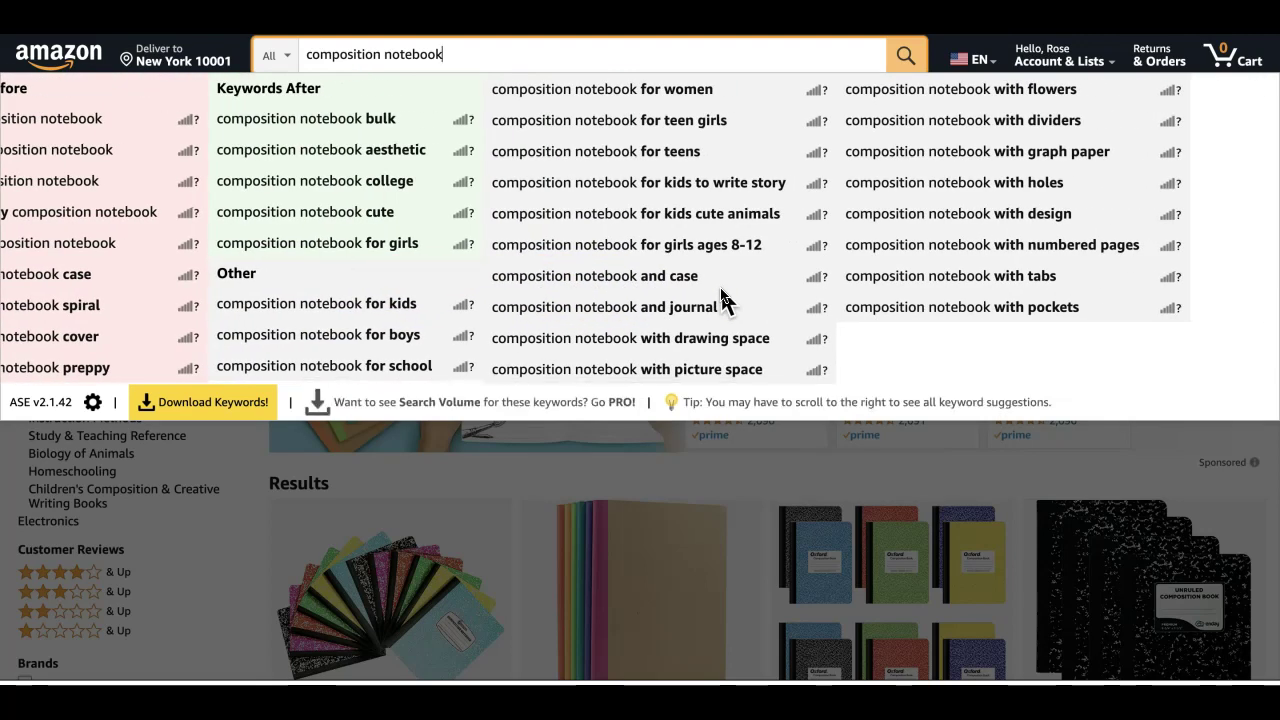
{"action": "scroll", "coordinate": [723, 297], "scroll_direction": "left", "scroll_amount": 3}
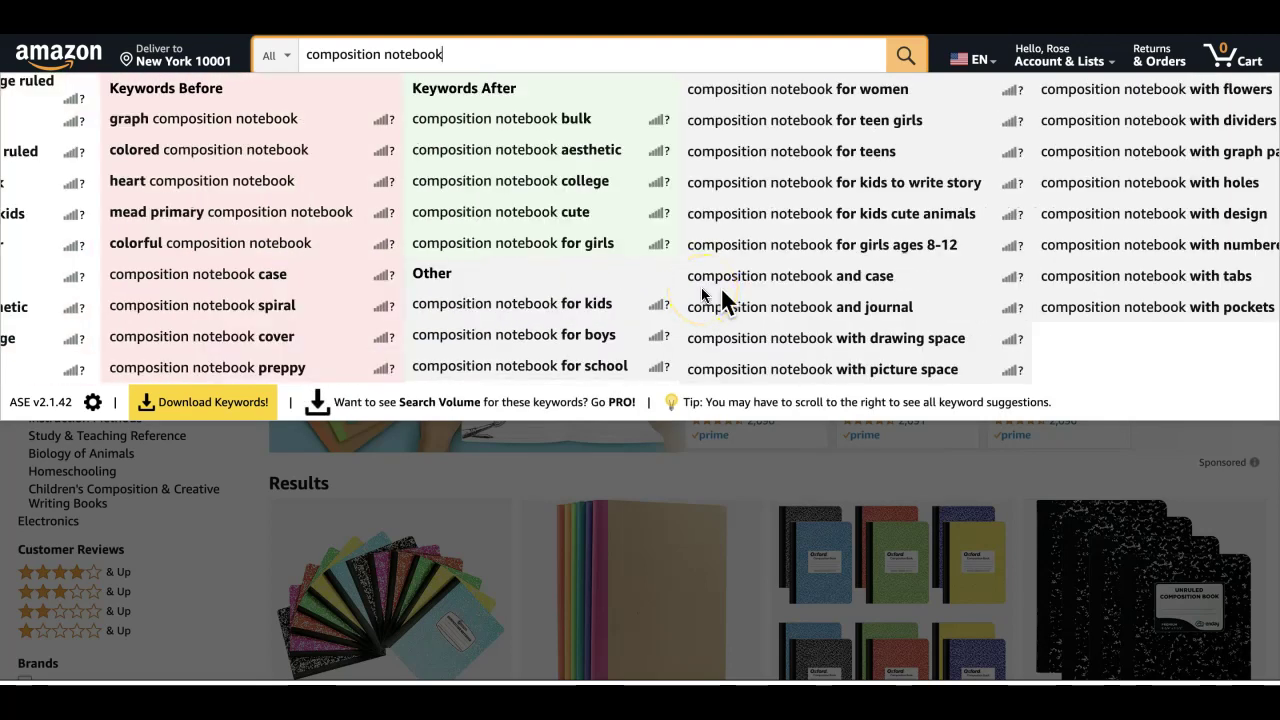
{"action": "scroll", "coordinate": [722, 292], "scroll_direction": "left", "scroll_amount": 3}
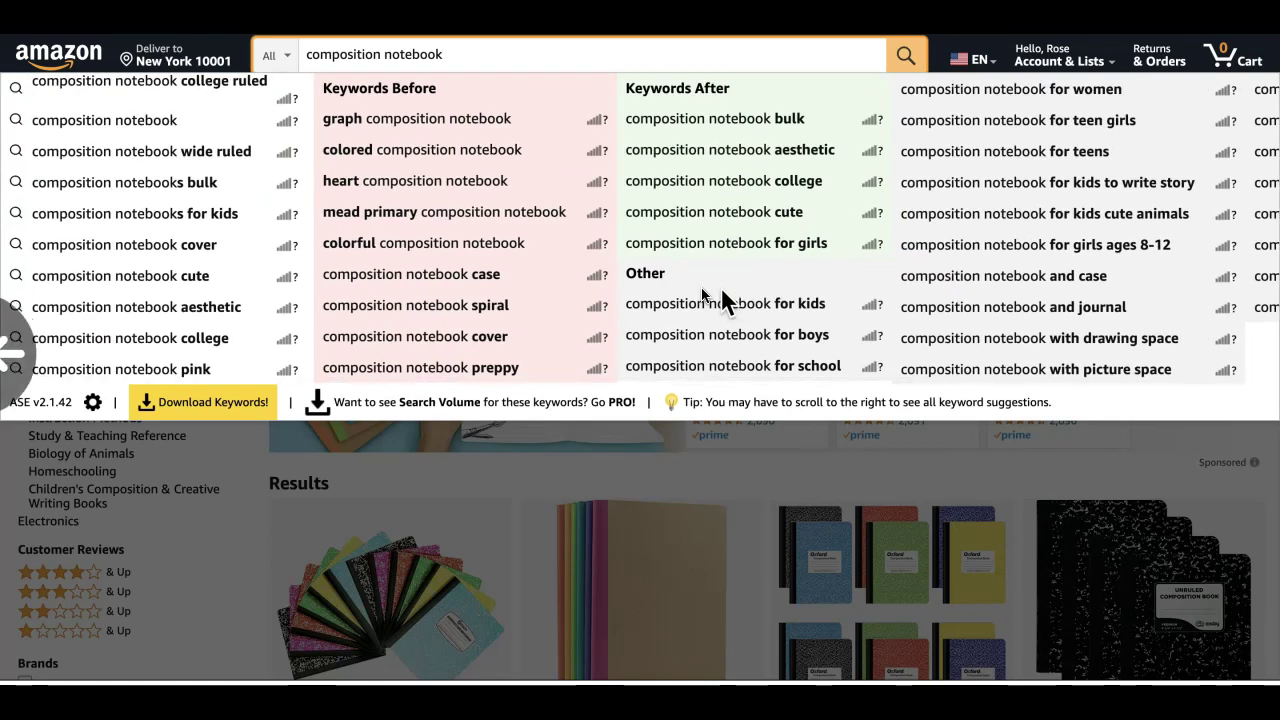
{"action": "left_click", "coordinate": [228, 306]}
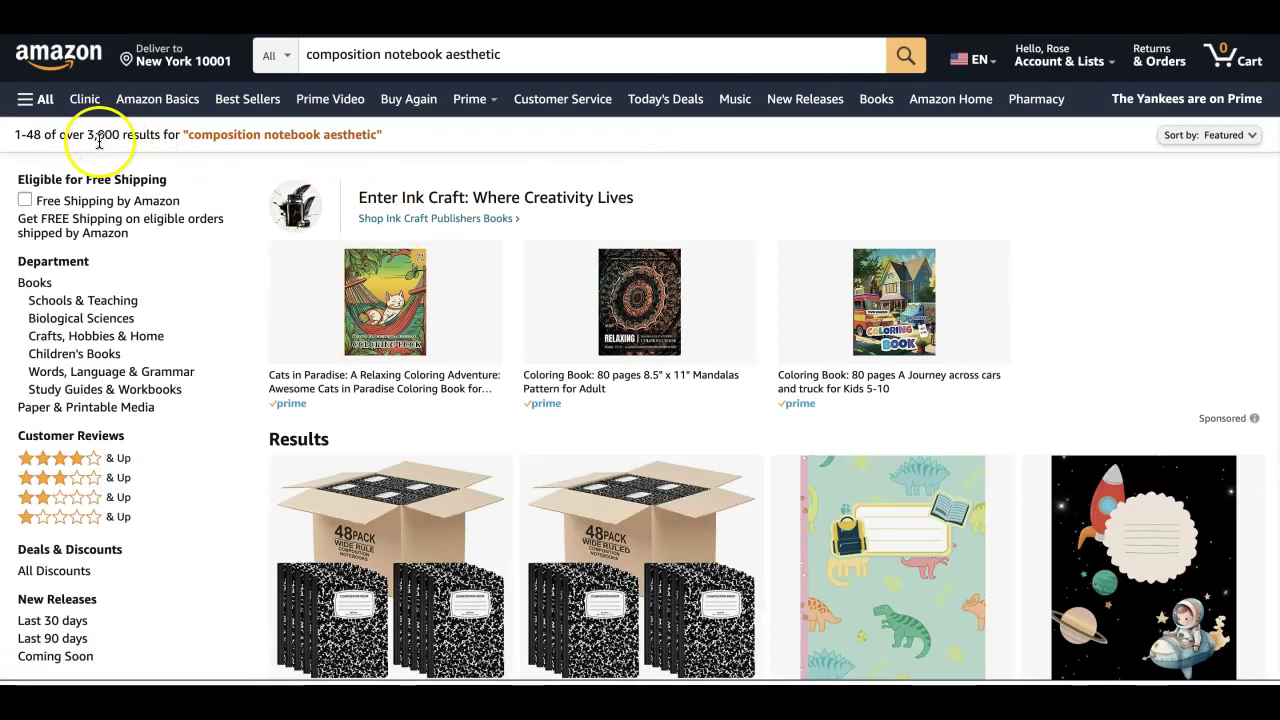
Step: Examine the first rows of aesthetic composition notebook results for cover styles, prices, reviews and best-seller ranks
{"action": "scroll", "coordinate": [1060, 351], "scroll_direction": "down", "scroll_amount": 7}
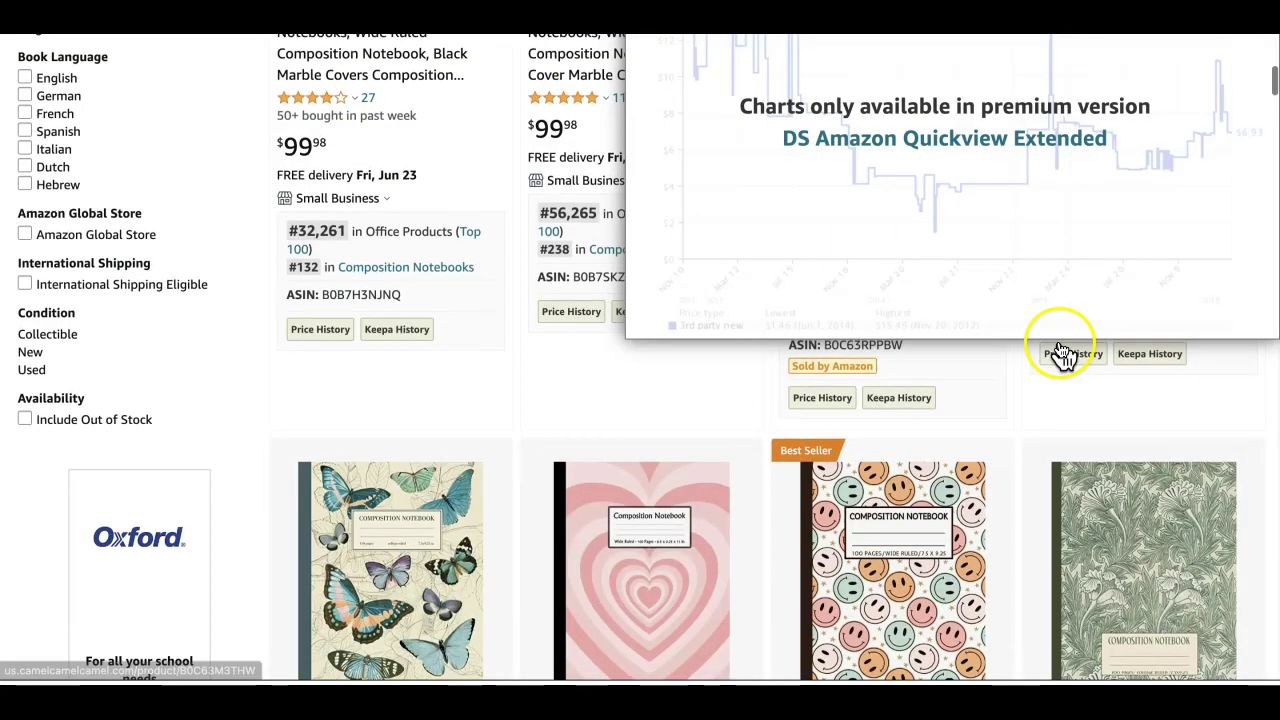
{"action": "scroll", "coordinate": [1062, 352], "scroll_direction": "up", "scroll_amount": 3}
{"action": "scroll", "coordinate": [1062, 352], "scroll_direction": "up", "scroll_amount": 1}
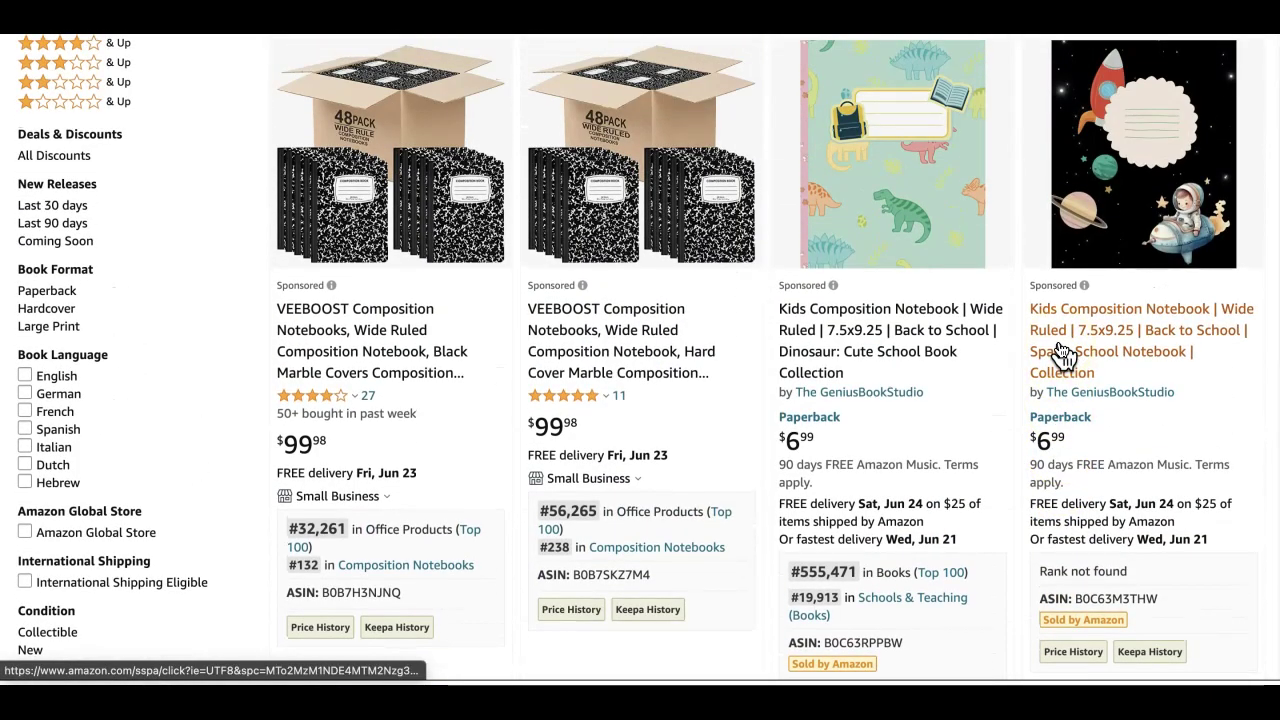
{"action": "scroll", "coordinate": [1062, 352], "scroll_direction": "down", "scroll_amount": 4}
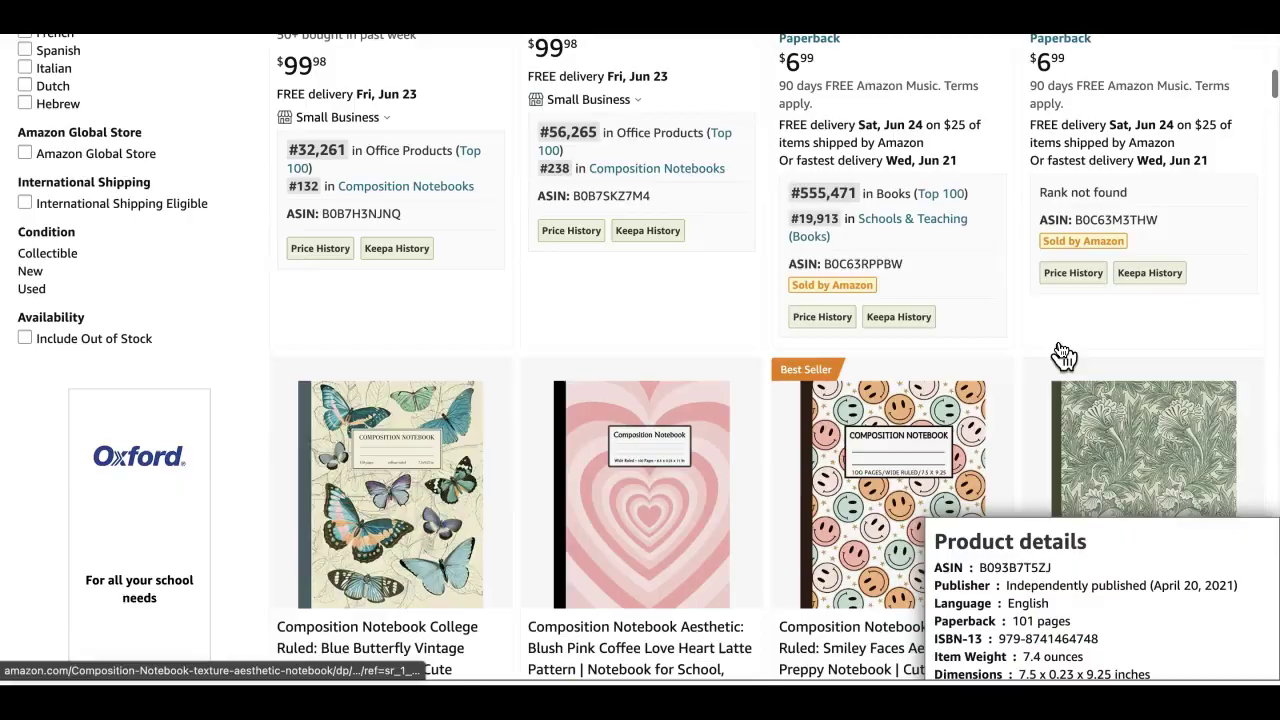
{"action": "scroll", "coordinate": [1063, 355], "scroll_direction": "up", "scroll_amount": 3}
{"action": "scroll", "coordinate": [1057, 343], "scroll_direction": "down", "scroll_amount": 6}
{"action": "left_click", "coordinate": [427, 357]}
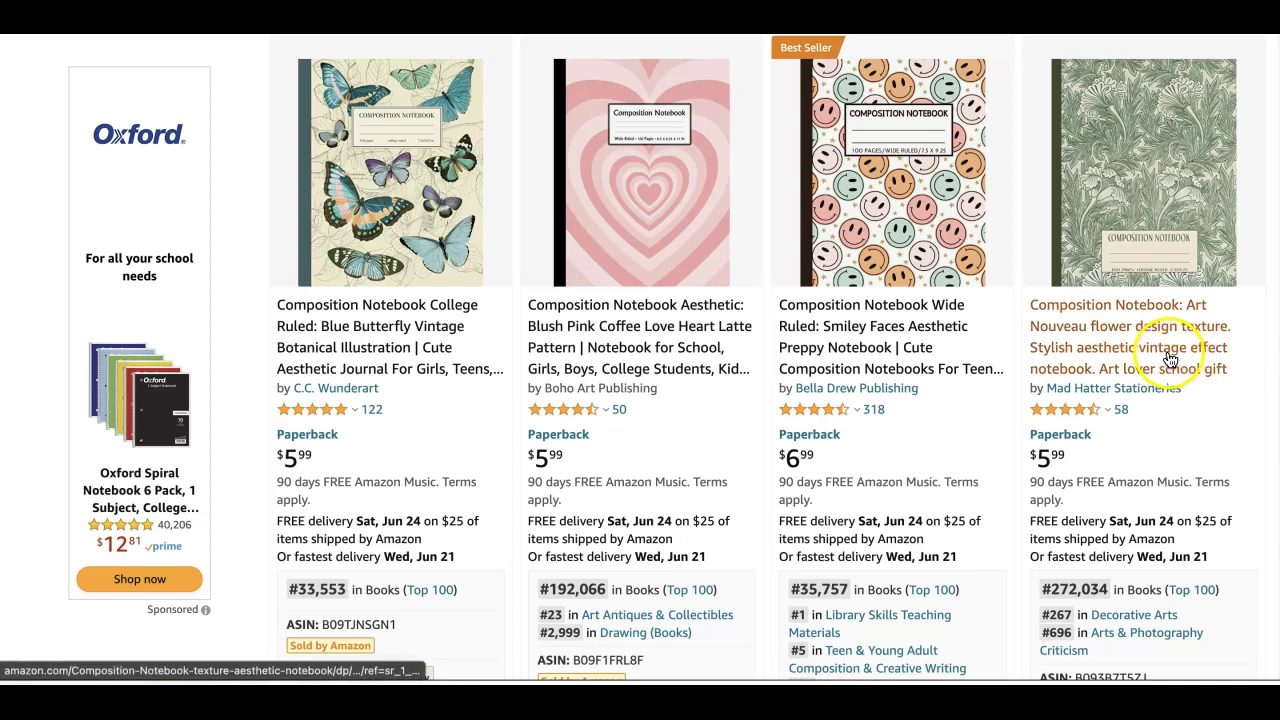
{"action": "scroll", "coordinate": [963, 572], "scroll_direction": "down", "scroll_amount": 1}
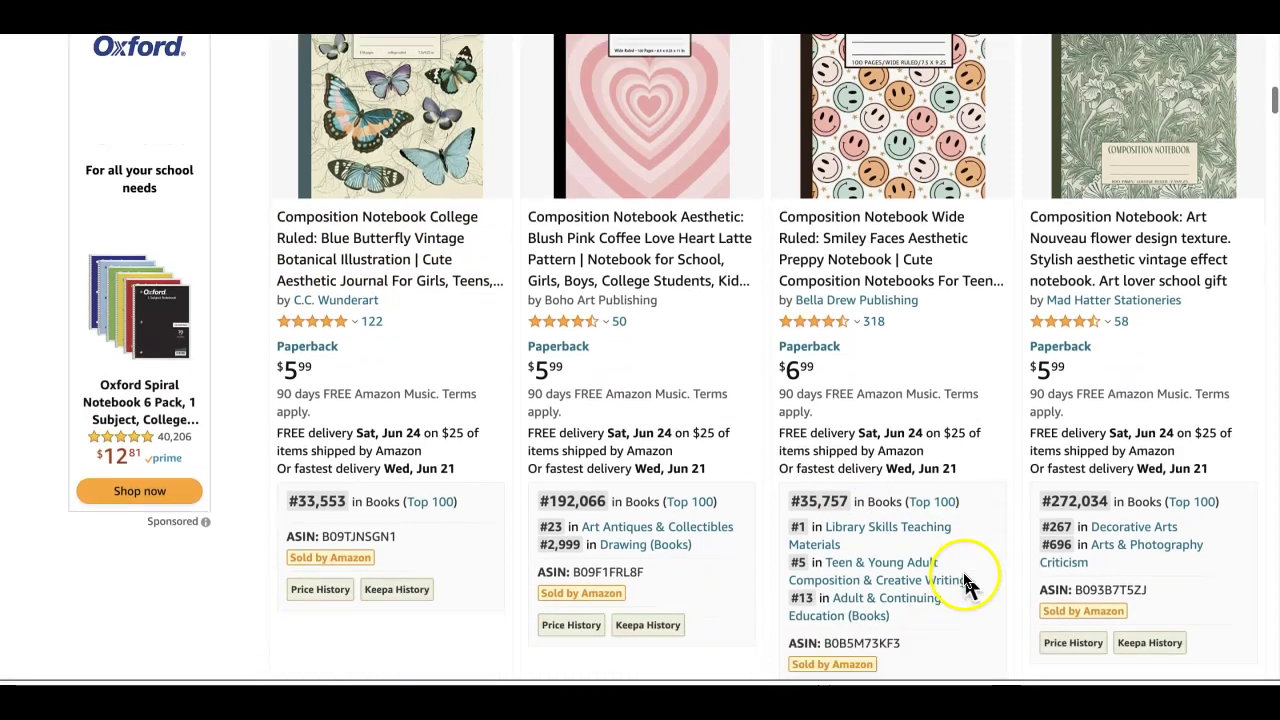
Step: Check the product details of the dark vintage flower notebook and compare the ranks of the further results
{"action": "scroll", "coordinate": [965, 580], "scroll_direction": "down", "scroll_amount": 6}
{"action": "mouse_move", "coordinate": [436, 193]}
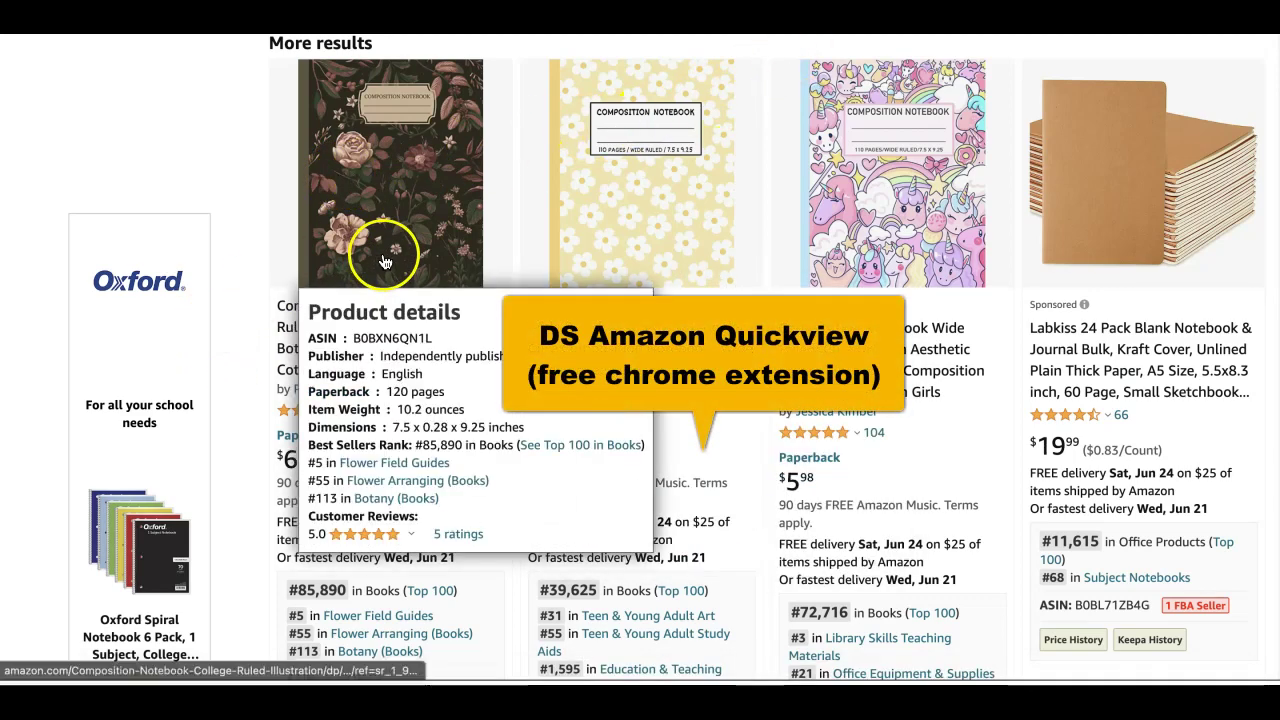
{"action": "scroll", "coordinate": [750, 448], "scroll_direction": "down", "scroll_amount": 1}
{"action": "scroll", "coordinate": [748, 448], "scroll_direction": "down", "scroll_amount": 1}
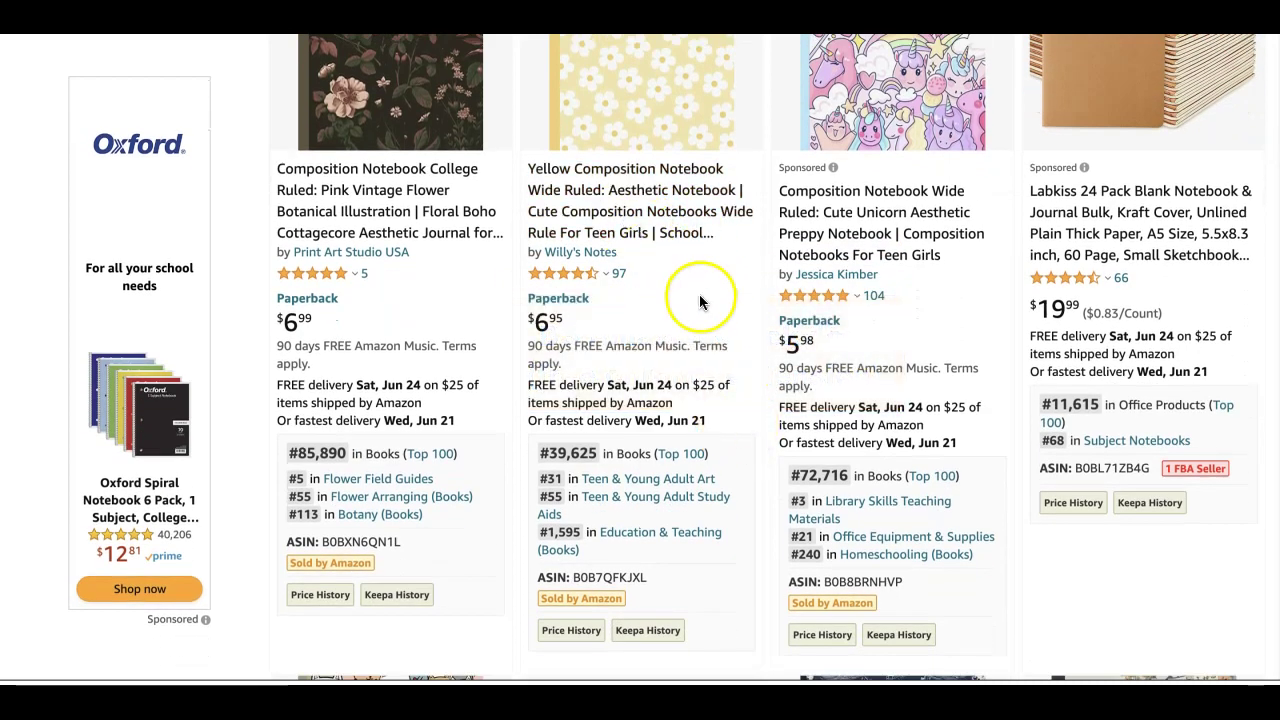
{"action": "scroll", "coordinate": [645, 215], "scroll_direction": "down", "scroll_amount": 6}
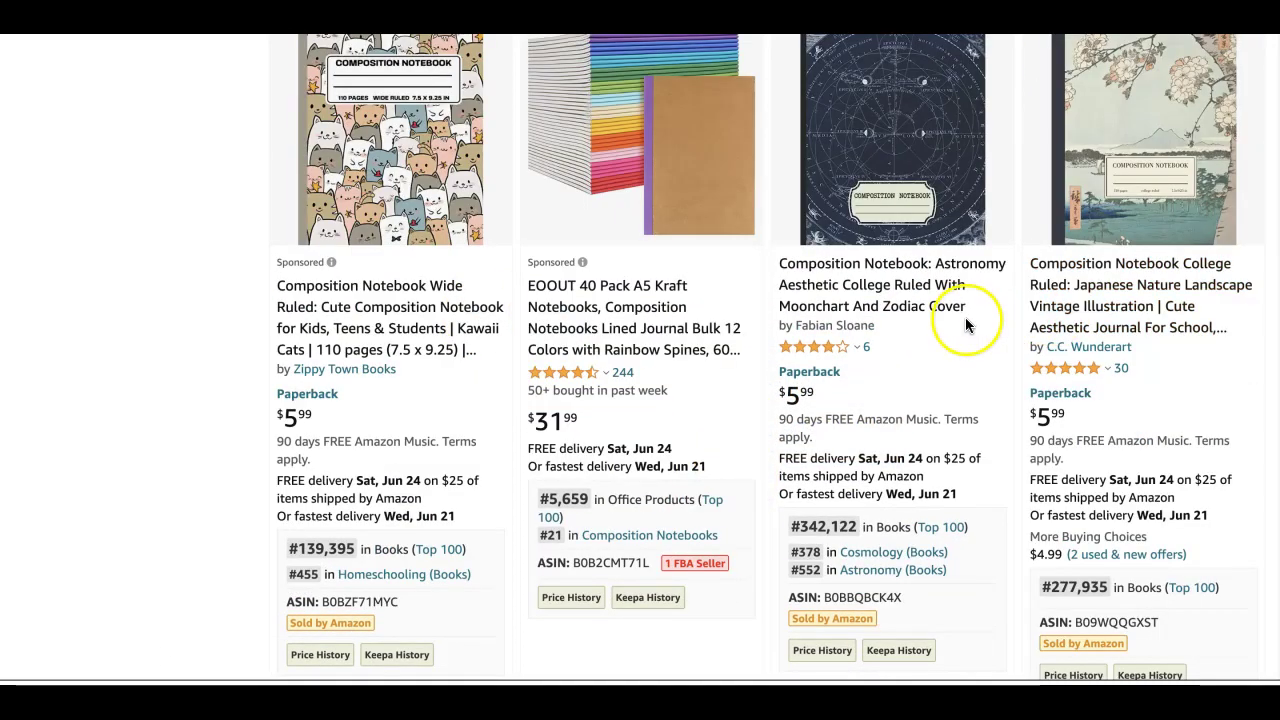
{"action": "scroll", "coordinate": [1178, 309], "scroll_direction": "down", "scroll_amount": 10}
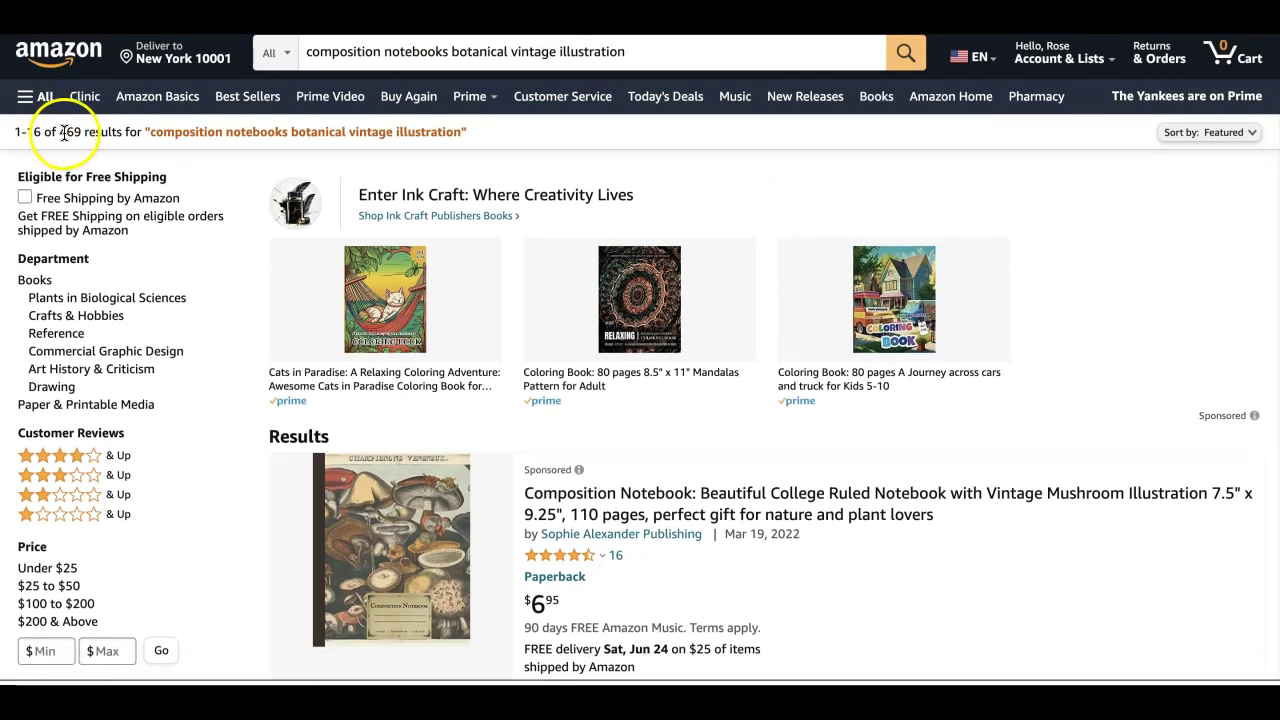
Step: Skim the results for "composition notebooks botanical vintage illustration", checking cover styles, prices and best-seller ranks
{"action": "scroll", "coordinate": [884, 183], "scroll_direction": "down", "scroll_amount": 3}
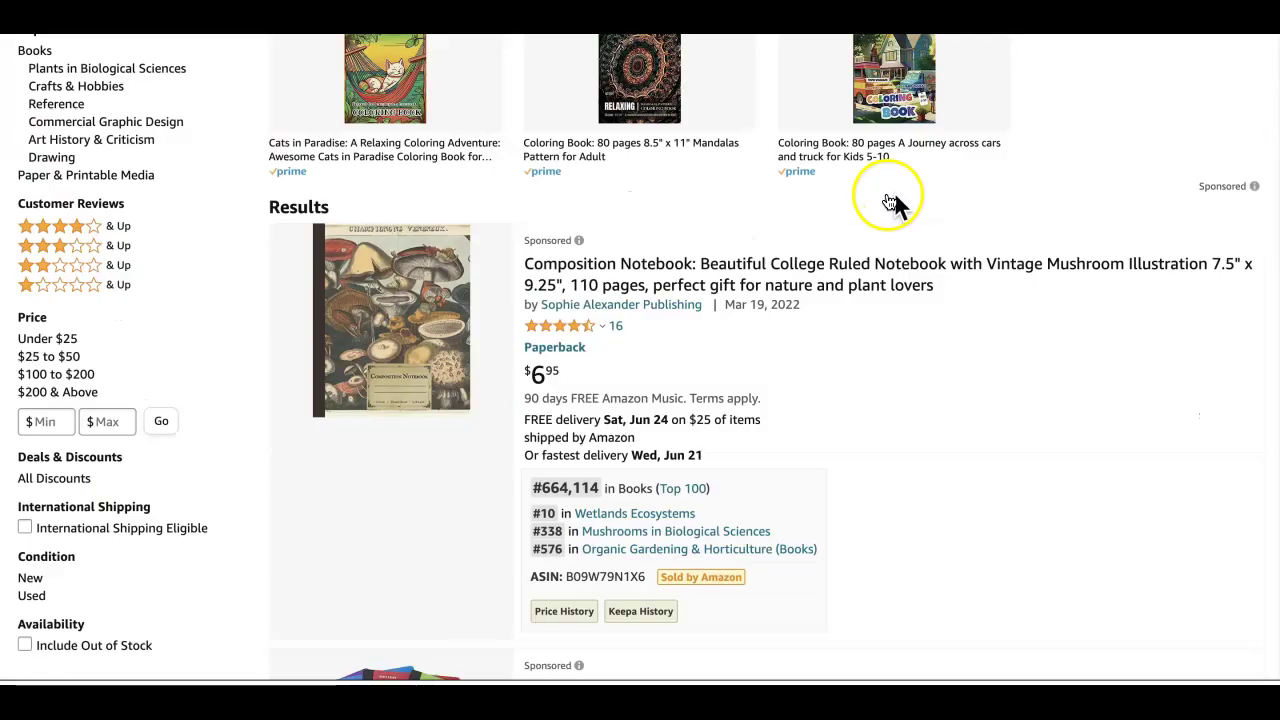
{"action": "scroll", "coordinate": [888, 199], "scroll_direction": "down", "scroll_amount": 7}
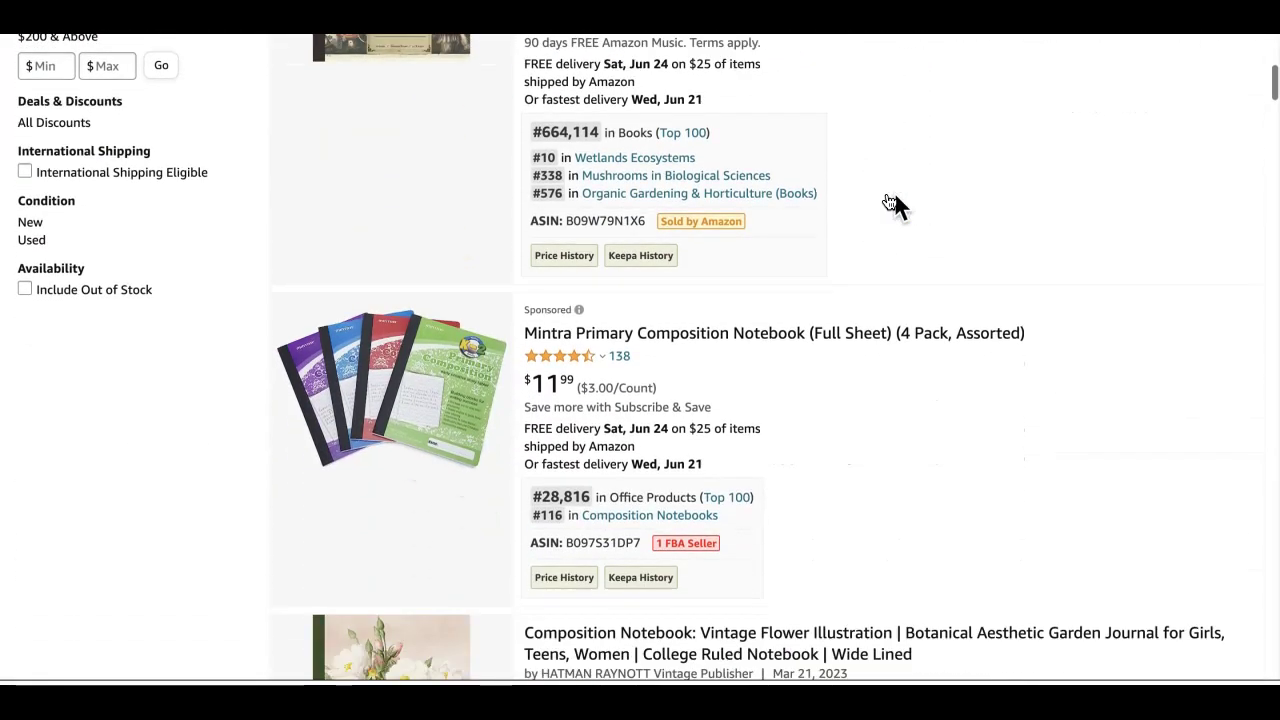
{"action": "scroll", "coordinate": [890, 202], "scroll_direction": "down", "scroll_amount": 8}
{"action": "scroll", "coordinate": [890, 202], "scroll_direction": "up", "scroll_amount": 12}
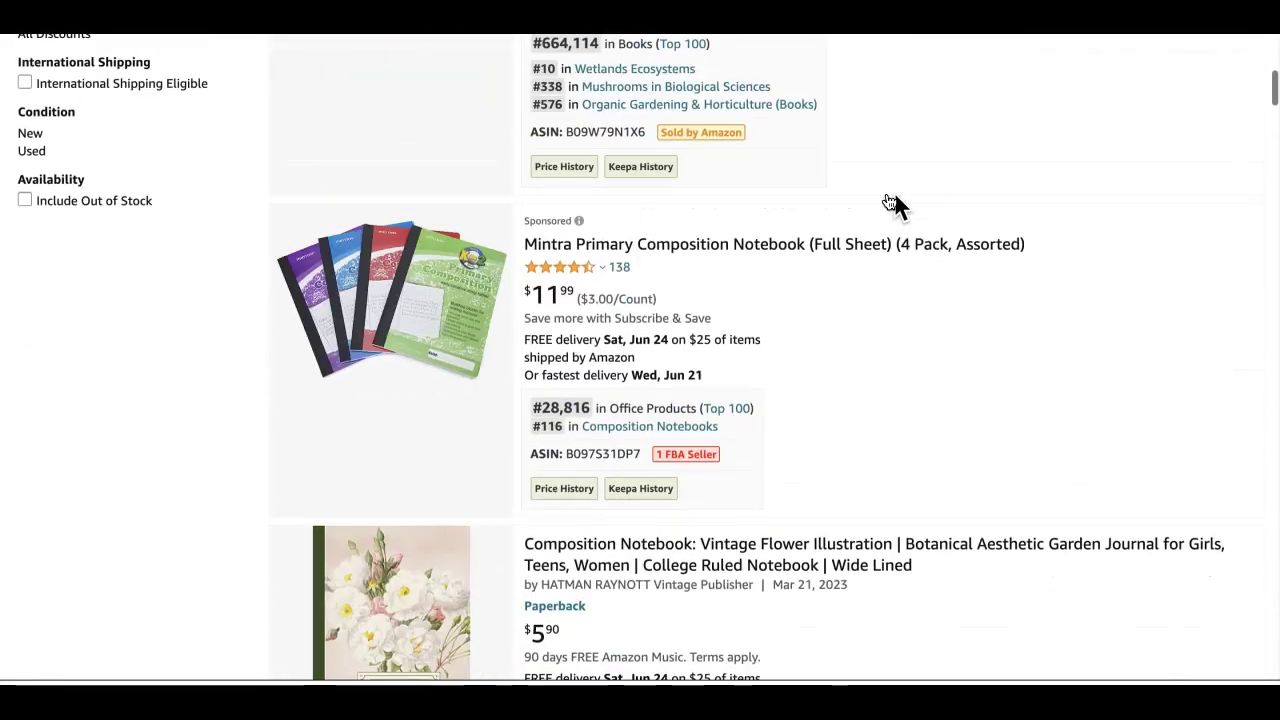
{"action": "scroll", "coordinate": [894, 203], "scroll_direction": "up", "scroll_amount": 5}
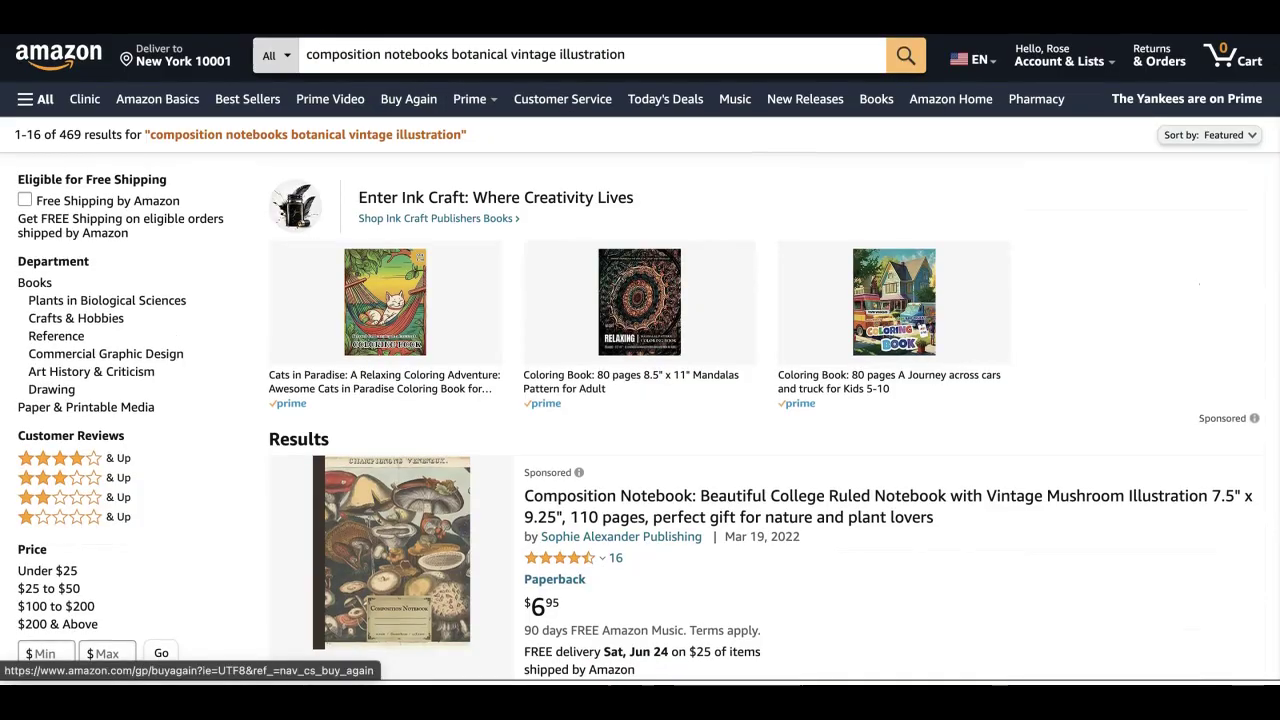
Step: Check the keyword suggestions for "composition notebooks botanical vintage illustration" and return to the results
{"action": "left_click", "coordinate": [410, 97]}
{"action": "left_click", "coordinate": [453, 56]}
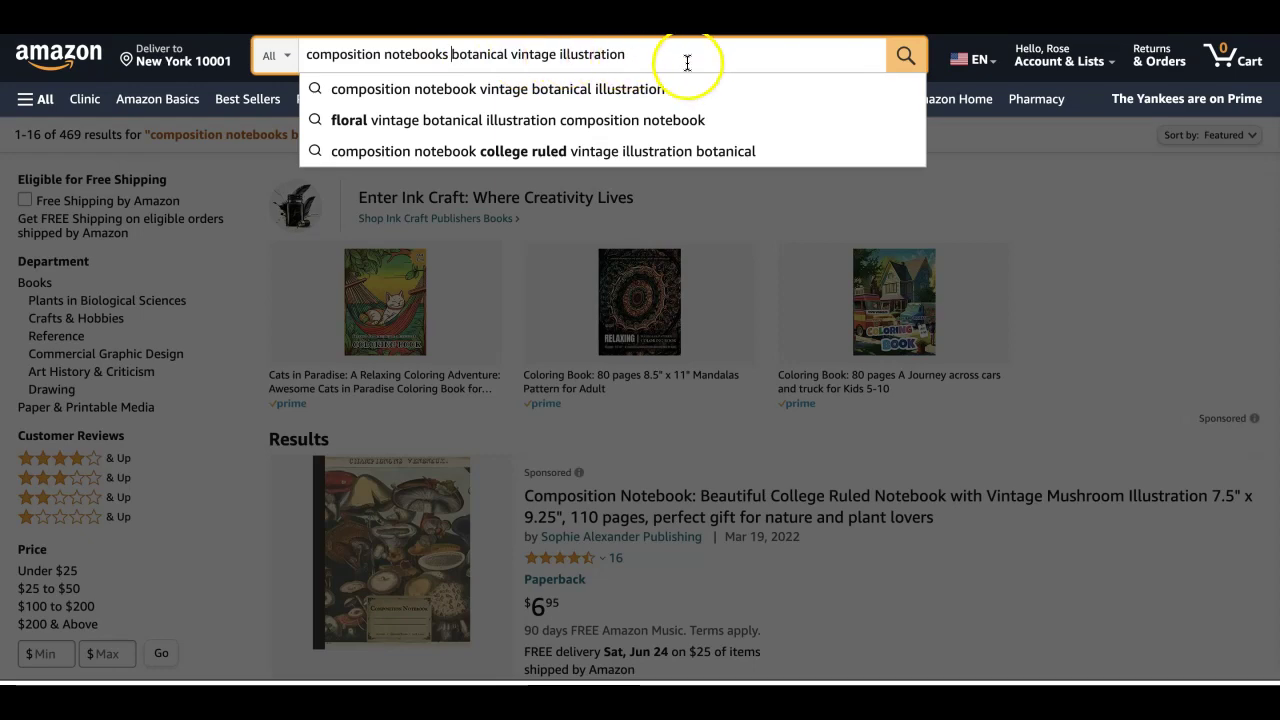
{"action": "left_click", "coordinate": [1110, 272]}
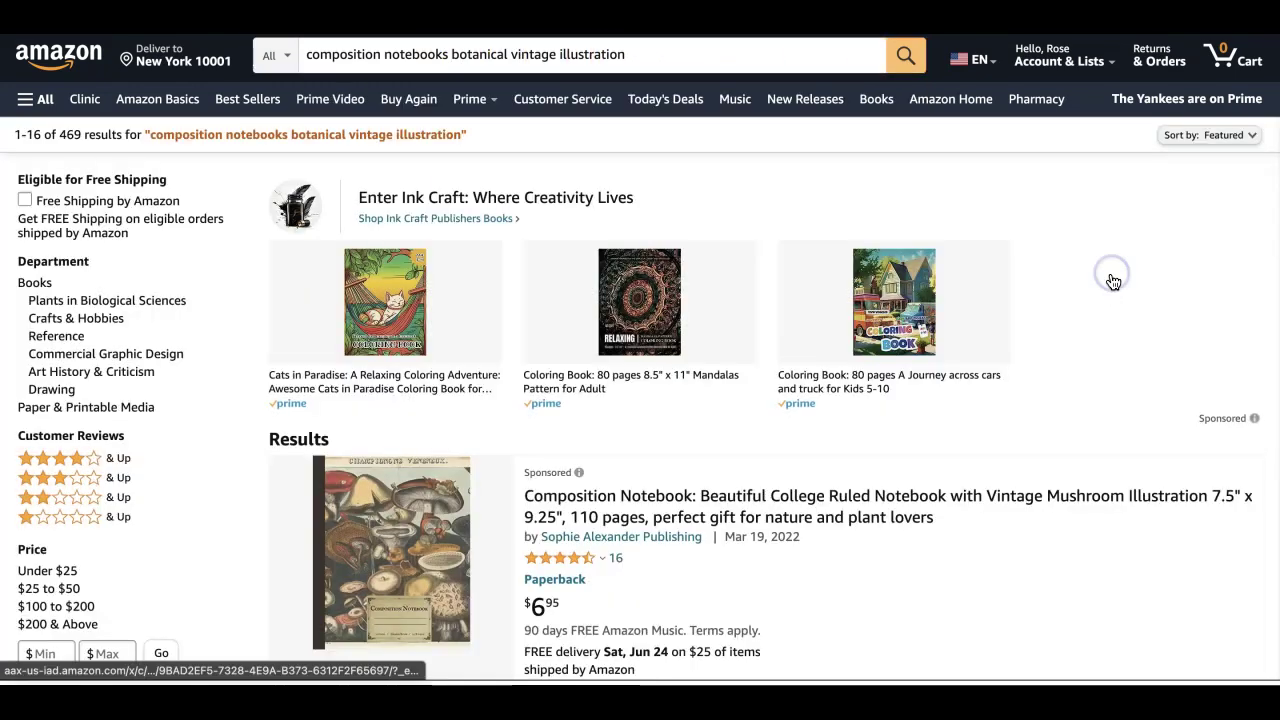
Step: Compare the best-seller ranks, reviews and publication dates of the vintage botanical notebooks further down the results
{"action": "scroll", "coordinate": [1060, 415], "scroll_direction": "down", "scroll_amount": 3}
{"action": "scroll", "coordinate": [1018, 418], "scroll_direction": "down", "scroll_amount": 10}
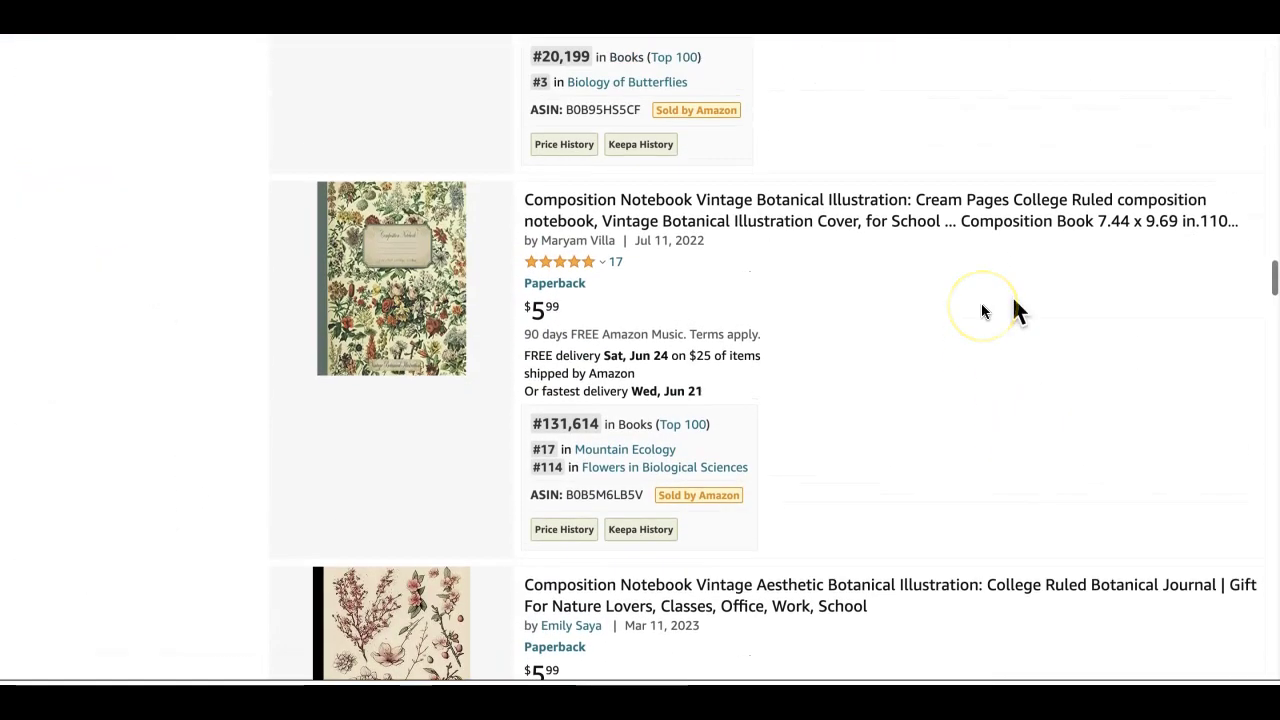
{"action": "scroll", "coordinate": [1015, 300], "scroll_direction": "down", "scroll_amount": 3}
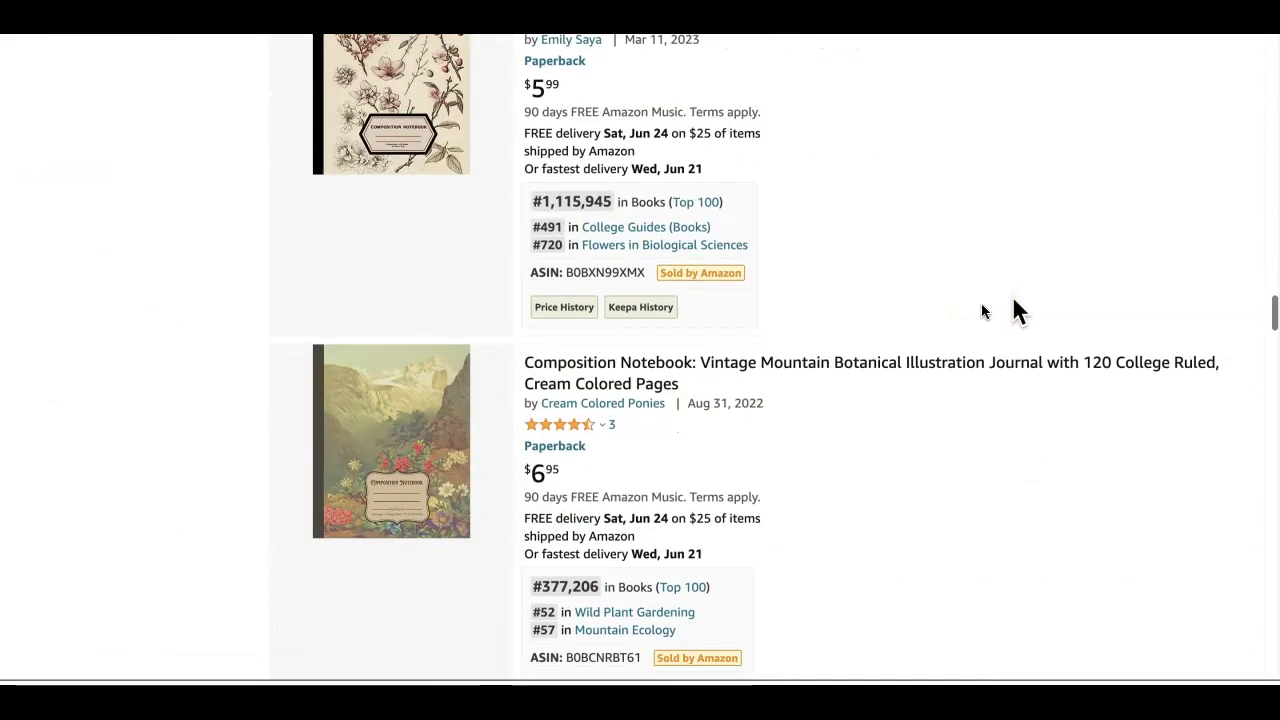
{"action": "scroll", "coordinate": [1015, 300], "scroll_direction": "down", "scroll_amount": 3}
{"action": "scroll", "coordinate": [1014, 300], "scroll_direction": "up", "scroll_amount": 3}
{"action": "scroll", "coordinate": [1014, 300], "scroll_direction": "down", "scroll_amount": 3}
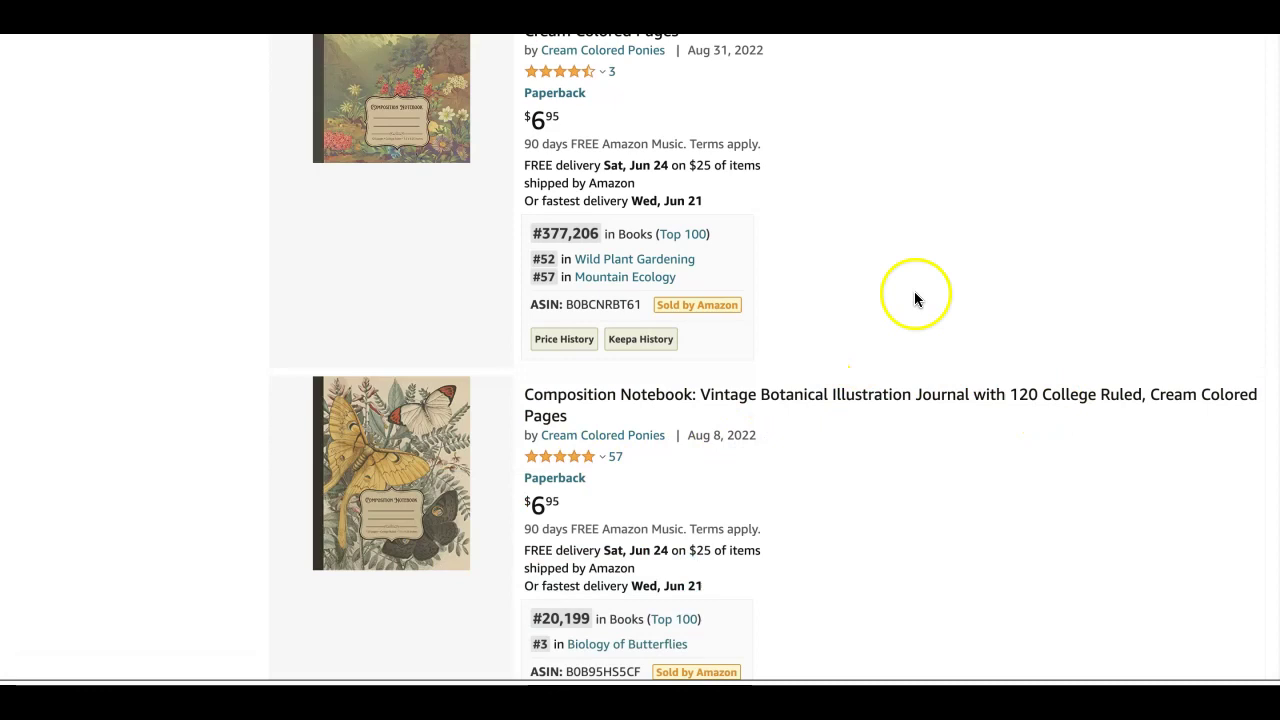
Step: View the product page of the Cream Colored Ponies moth and butterfly notebook, including its related products and cover
{"action": "key", "text": "alt+Left"}
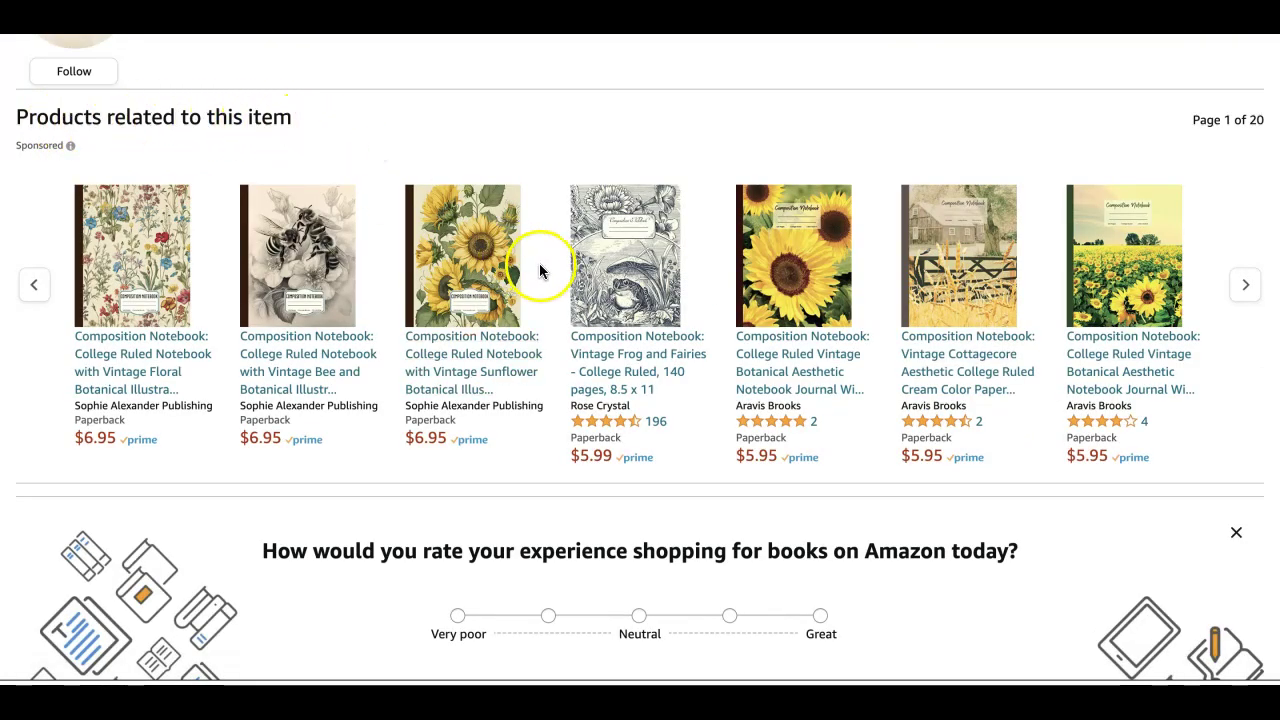
{"action": "scroll", "coordinate": [540, 270], "scroll_direction": "down", "scroll_amount": 20}
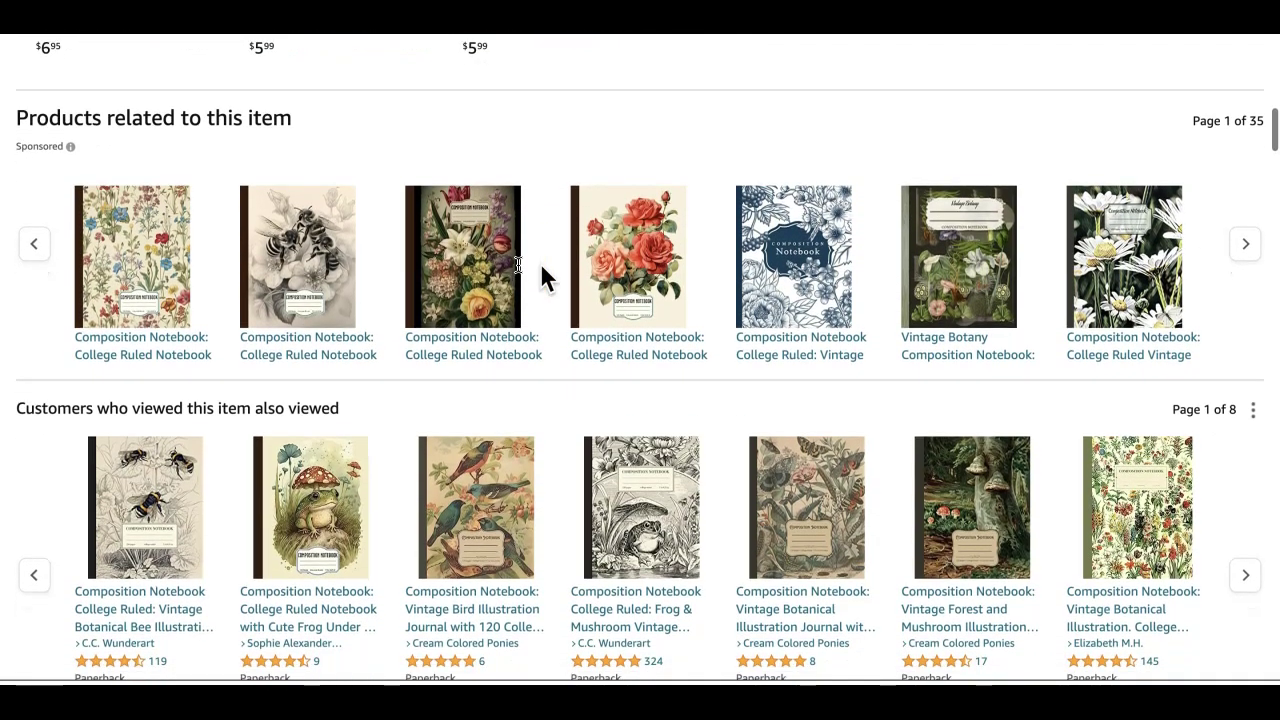
{"action": "scroll", "coordinate": [541, 270], "scroll_direction": "up", "scroll_amount": 4}
{"action": "scroll", "coordinate": [540, 265], "scroll_direction": "up", "scroll_amount": 8}
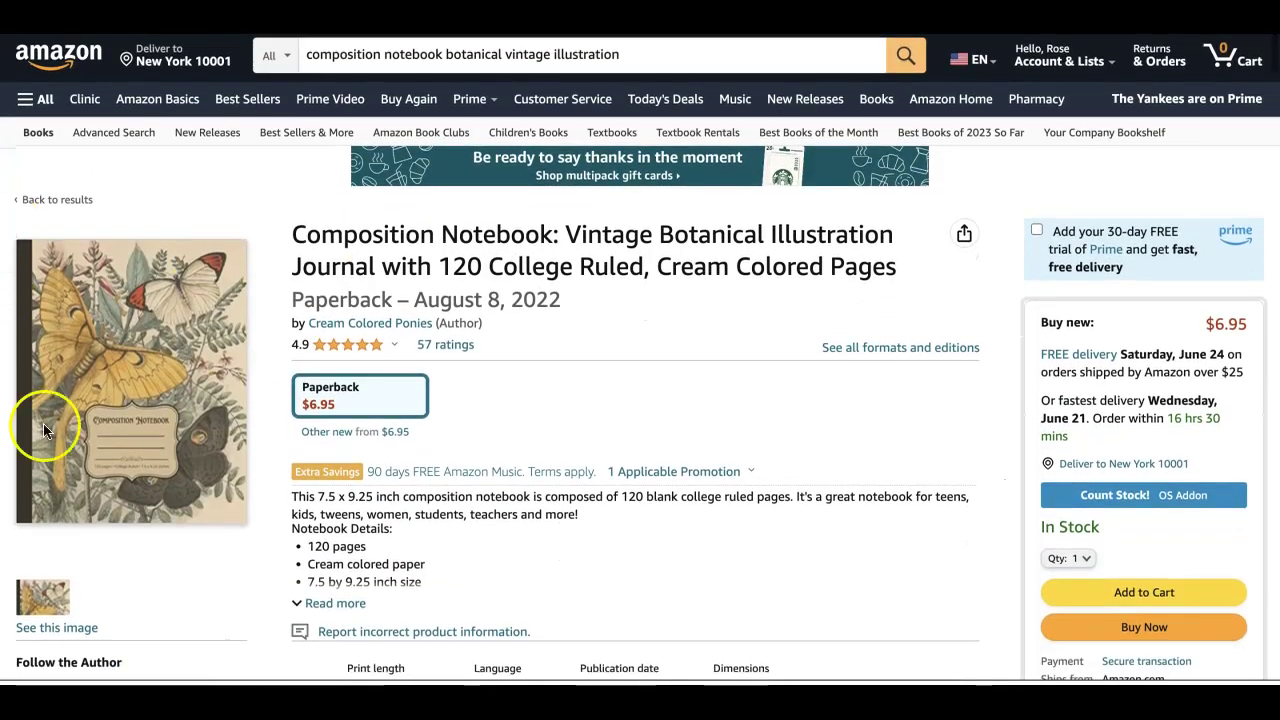
Step: Compare cover themes, prices and ratings among the related and also-viewed notebooks on the moth and butterfly notebook's page
{"action": "scroll", "coordinate": [689, 317], "scroll_direction": "down", "scroll_amount": 15}
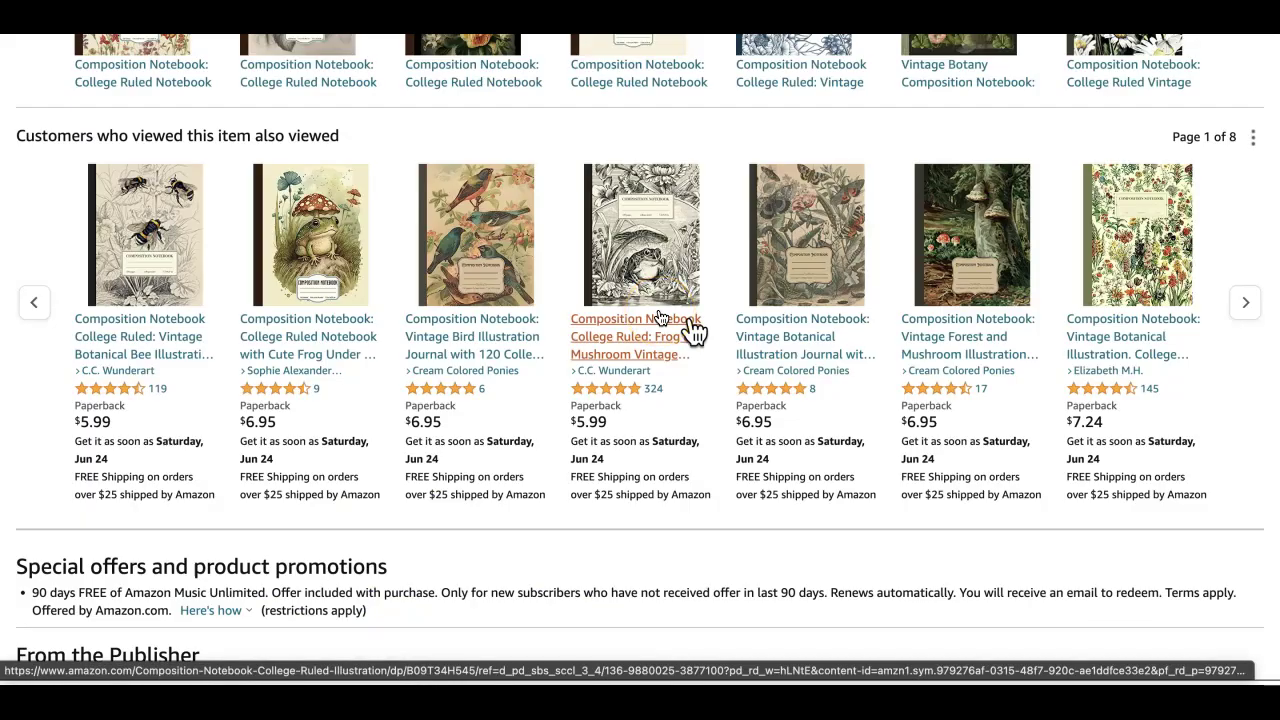
{"action": "scroll", "coordinate": [694, 333], "scroll_direction": "down", "scroll_amount": 1}
{"action": "scroll", "coordinate": [694, 333], "scroll_direction": "up", "scroll_amount": 3}
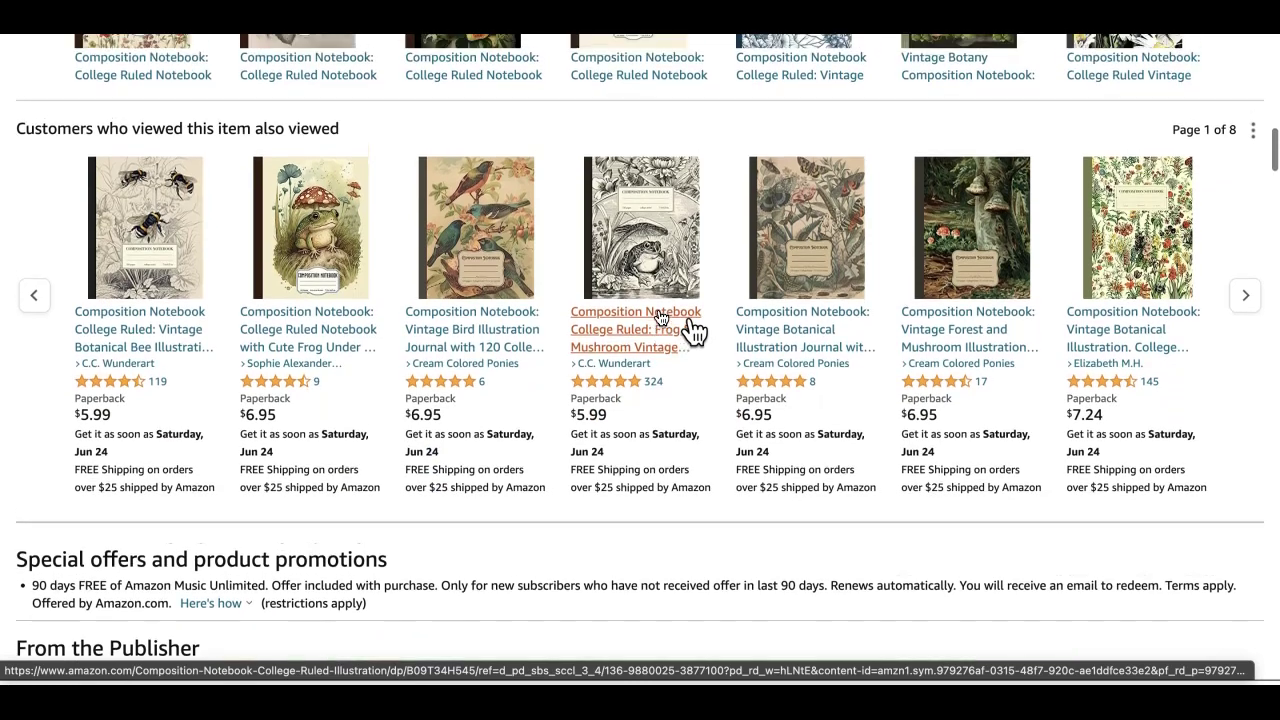
{"action": "scroll", "coordinate": [694, 333], "scroll_direction": "up", "scroll_amount": 2}
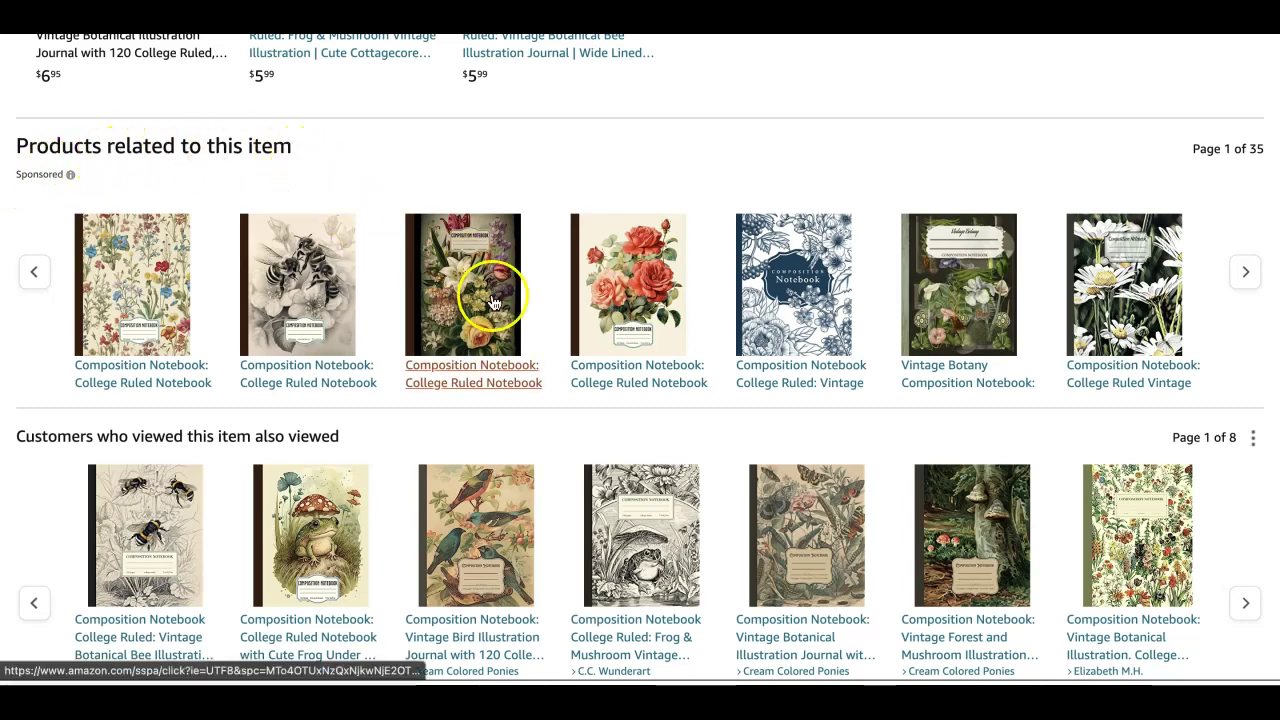
{"action": "scroll", "coordinate": [491, 291], "scroll_direction": "down", "scroll_amount": 2}
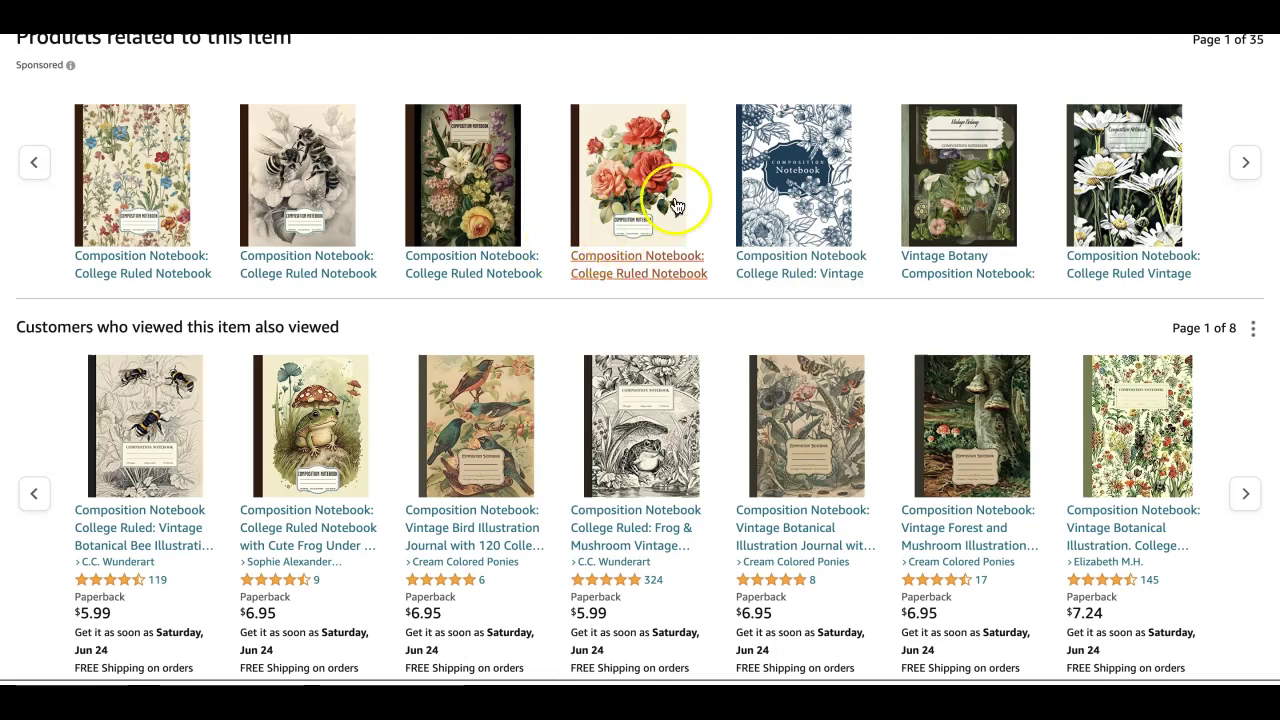
{"action": "scroll", "coordinate": [675, 205], "scroll_direction": "down", "scroll_amount": 5}
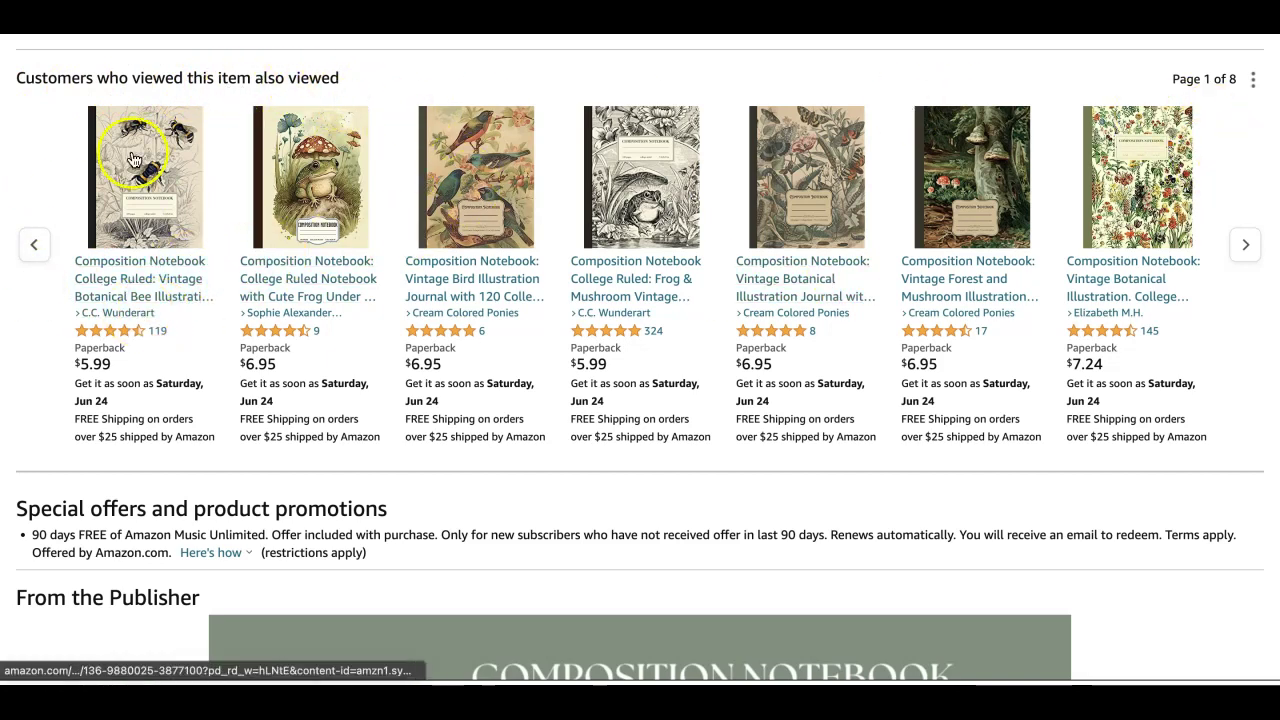
Step: Recheck the moth and butterfly notebook's product details and study the first set of also-viewed covers again
{"action": "left_click", "coordinate": [462, 294]}
{"action": "scroll", "coordinate": [470, 296], "scroll_direction": "down", "scroll_amount": 5}
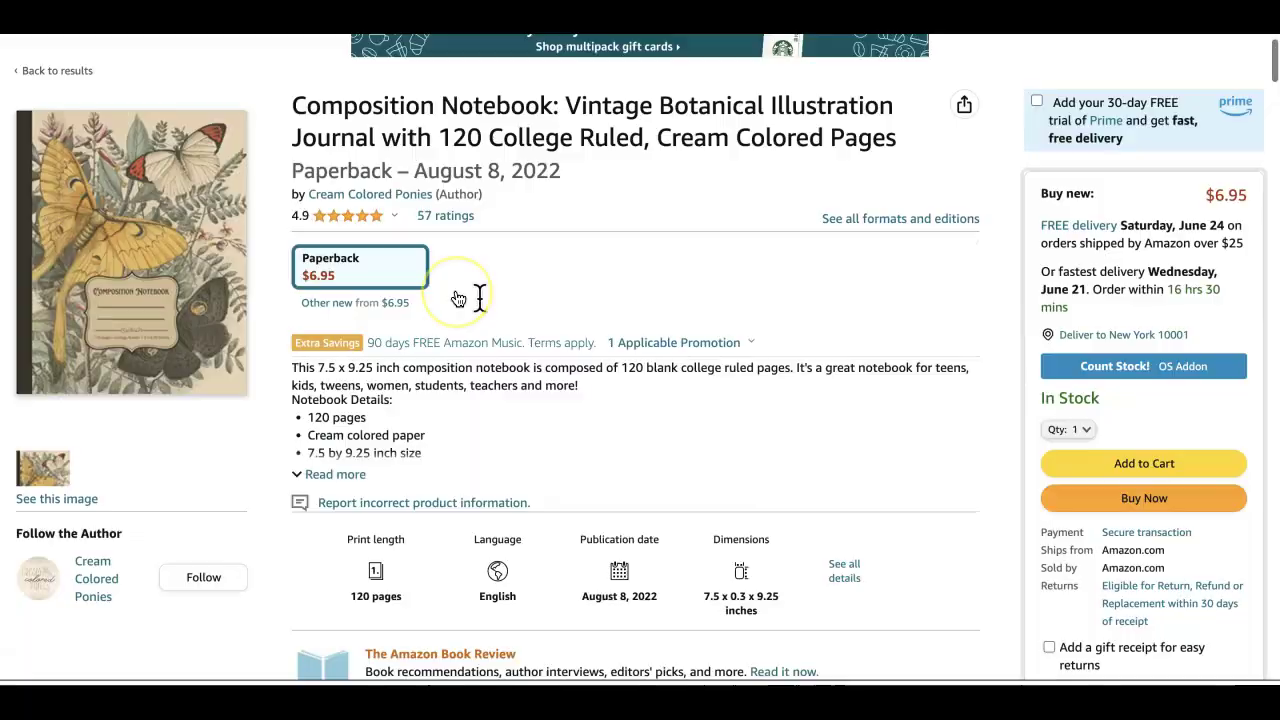
{"action": "scroll", "coordinate": [479, 296], "scroll_direction": "up", "scroll_amount": 4}
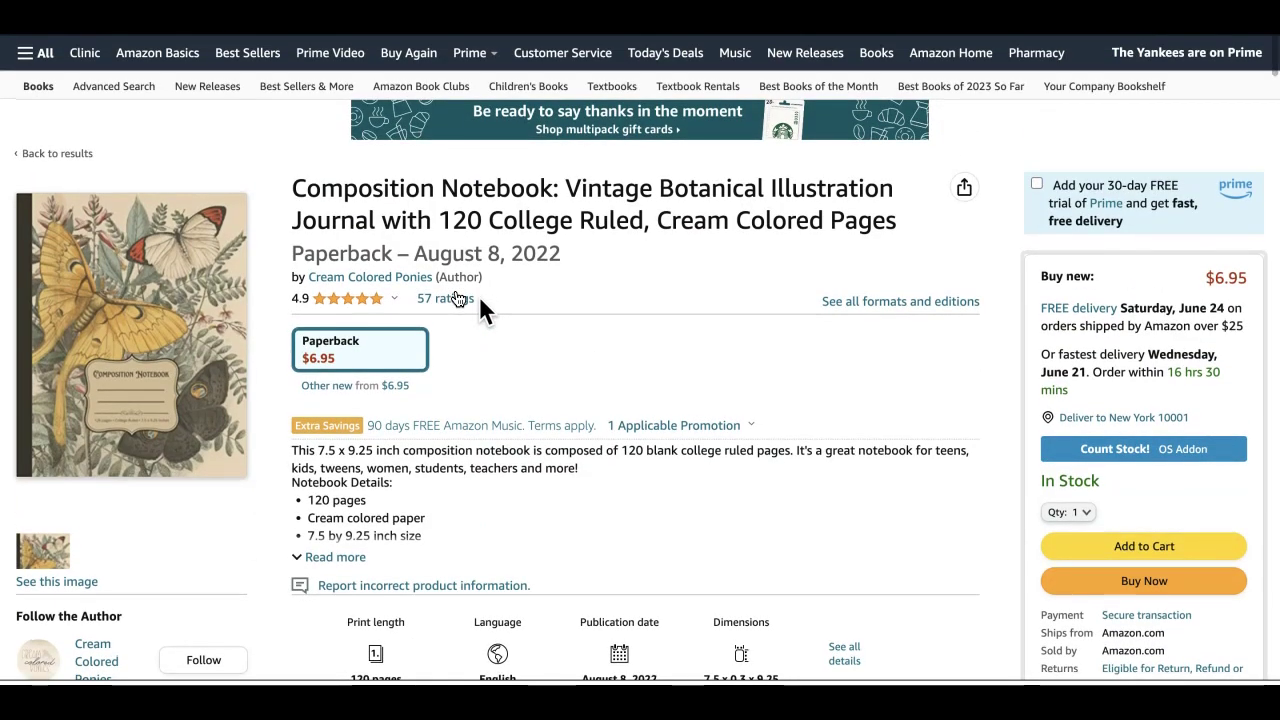
{"action": "scroll", "coordinate": [479, 296], "scroll_direction": "down", "scroll_amount": 10}
{"action": "scroll", "coordinate": [479, 296], "scroll_direction": "down", "scroll_amount": 4}
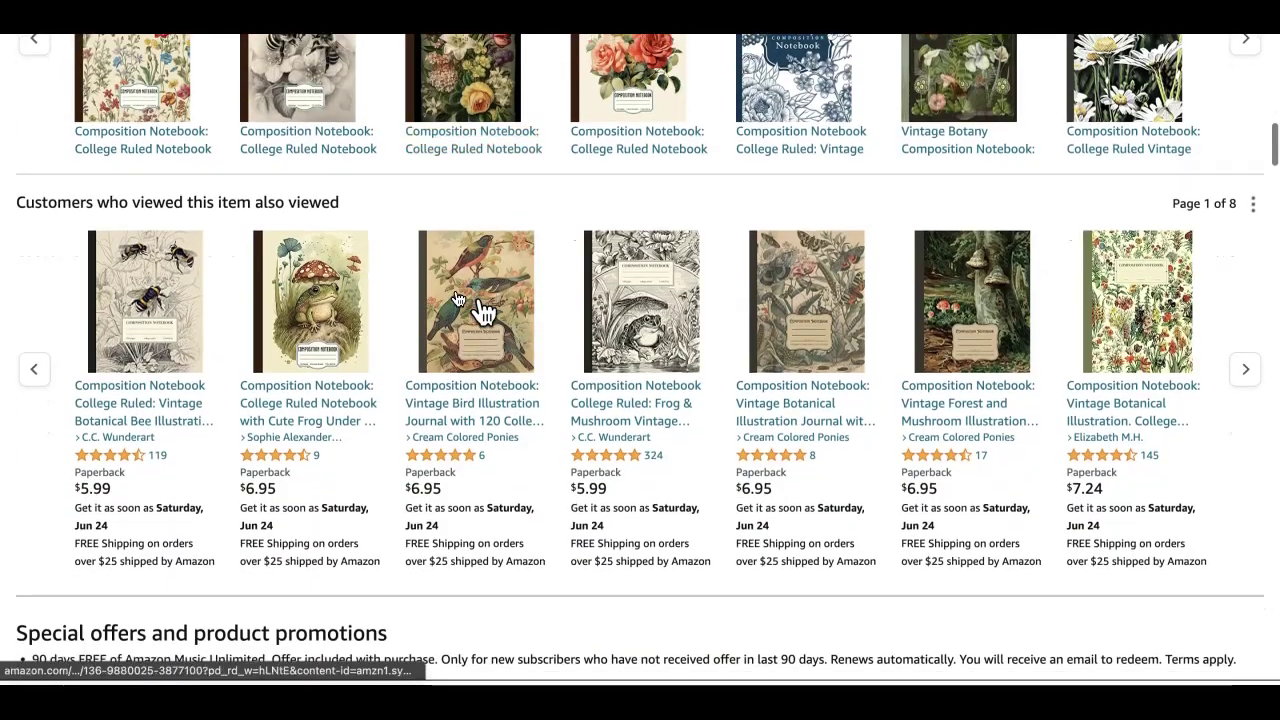
{"action": "left_click", "coordinate": [286, 218]}
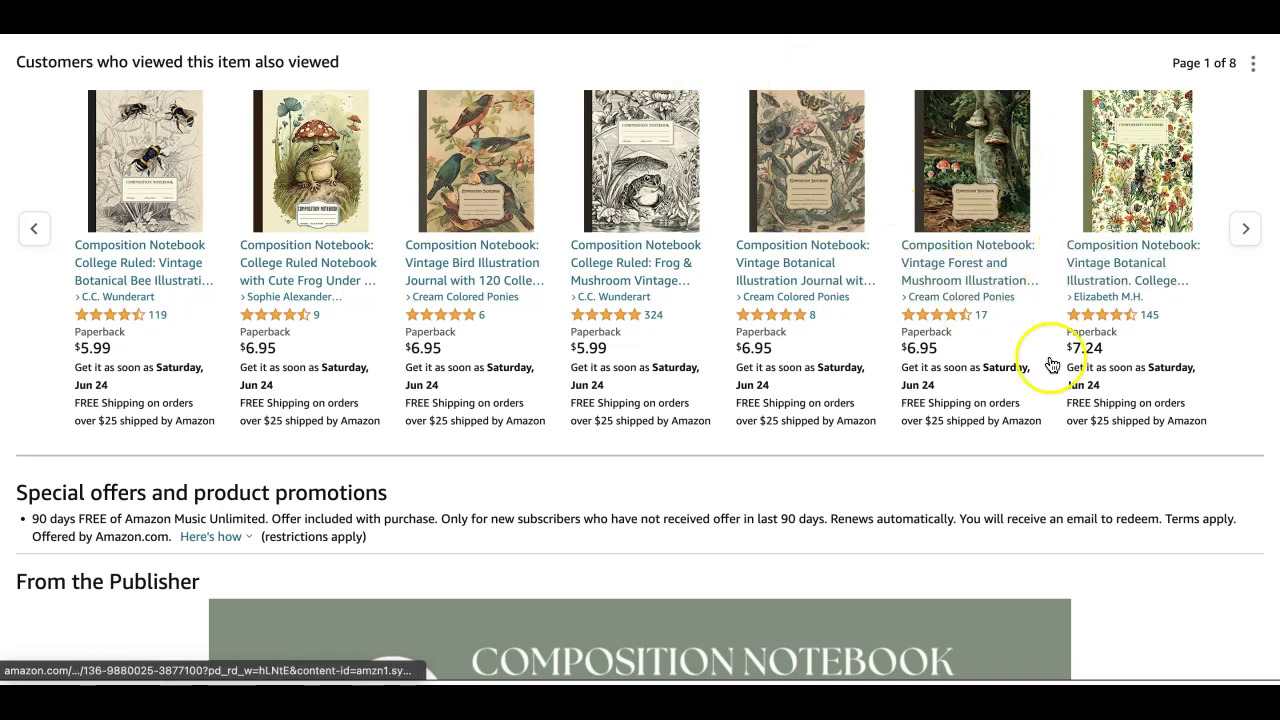
{"action": "left_click", "coordinate": [795, 196]}
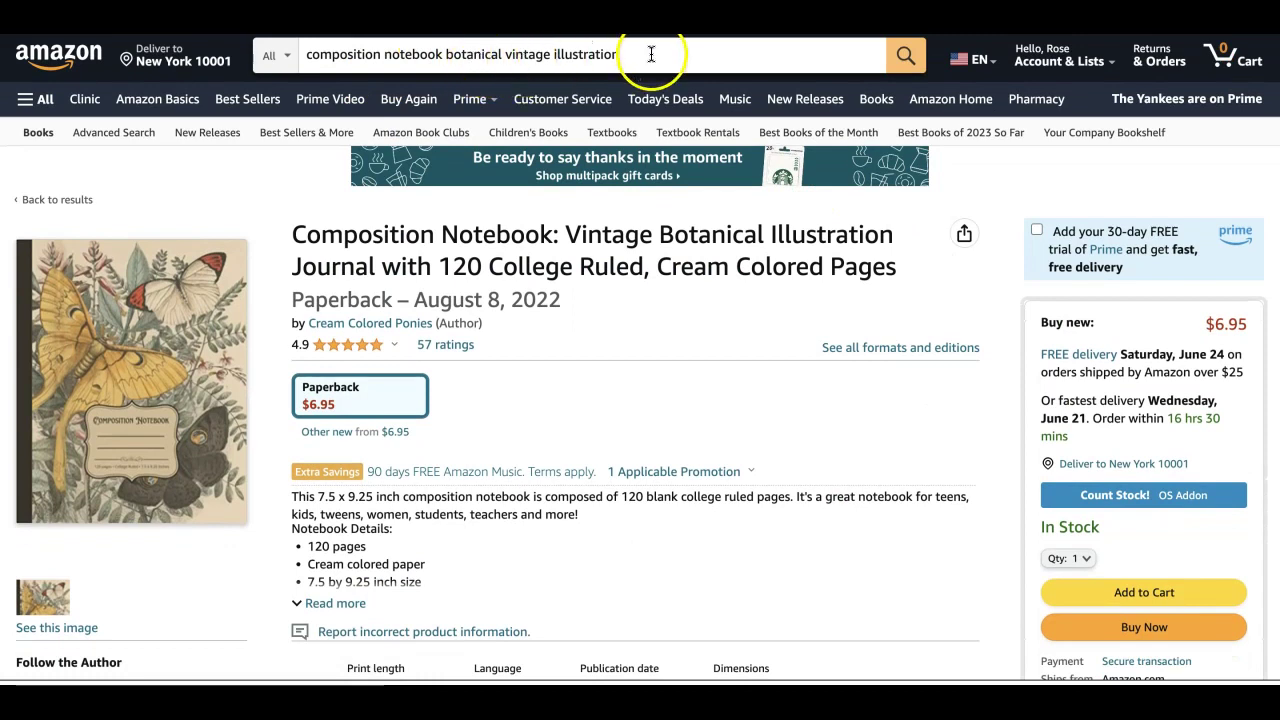
Step: Browse the also-viewed notebooks through page 5, comparing their illustration themes, prices and review counts
{"action": "scroll", "coordinate": [692, 425], "scroll_direction": "down", "scroll_amount": 15}
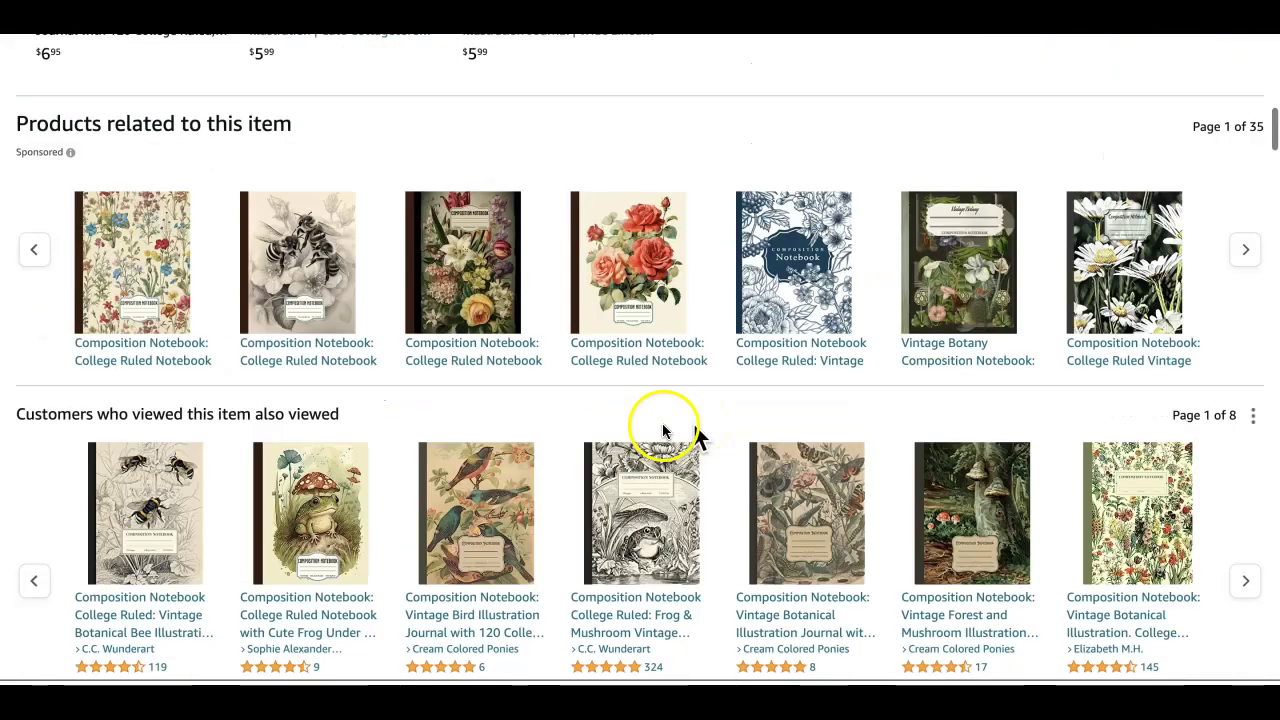
{"action": "scroll", "coordinate": [697, 437], "scroll_direction": "down", "scroll_amount": 1}
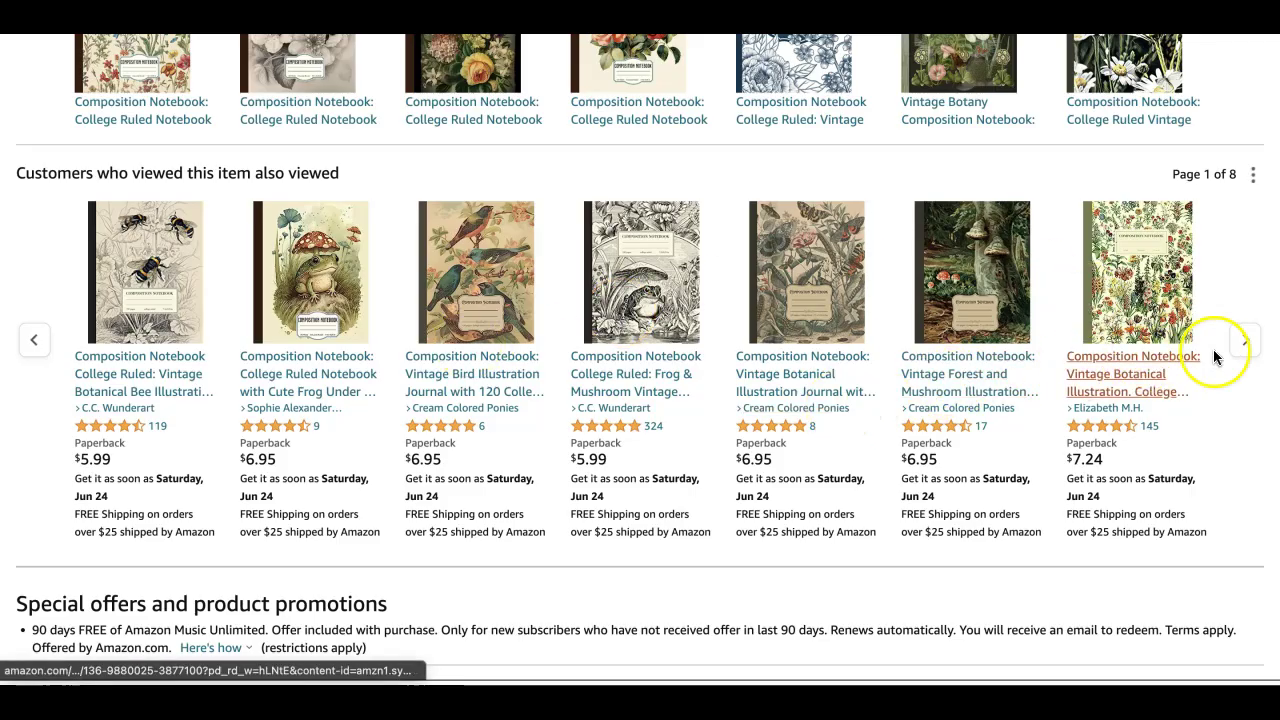
{"action": "left_click", "coordinate": [1248, 341]}
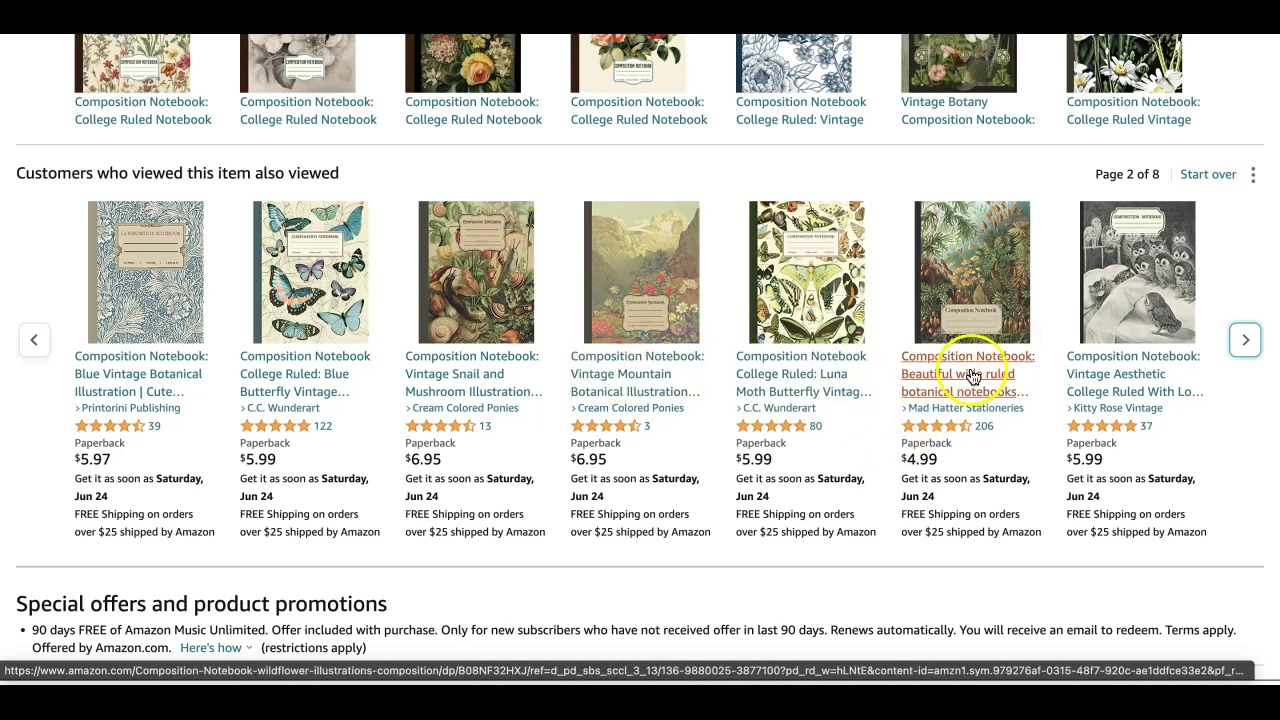
{"action": "left_click", "coordinate": [1247, 341]}
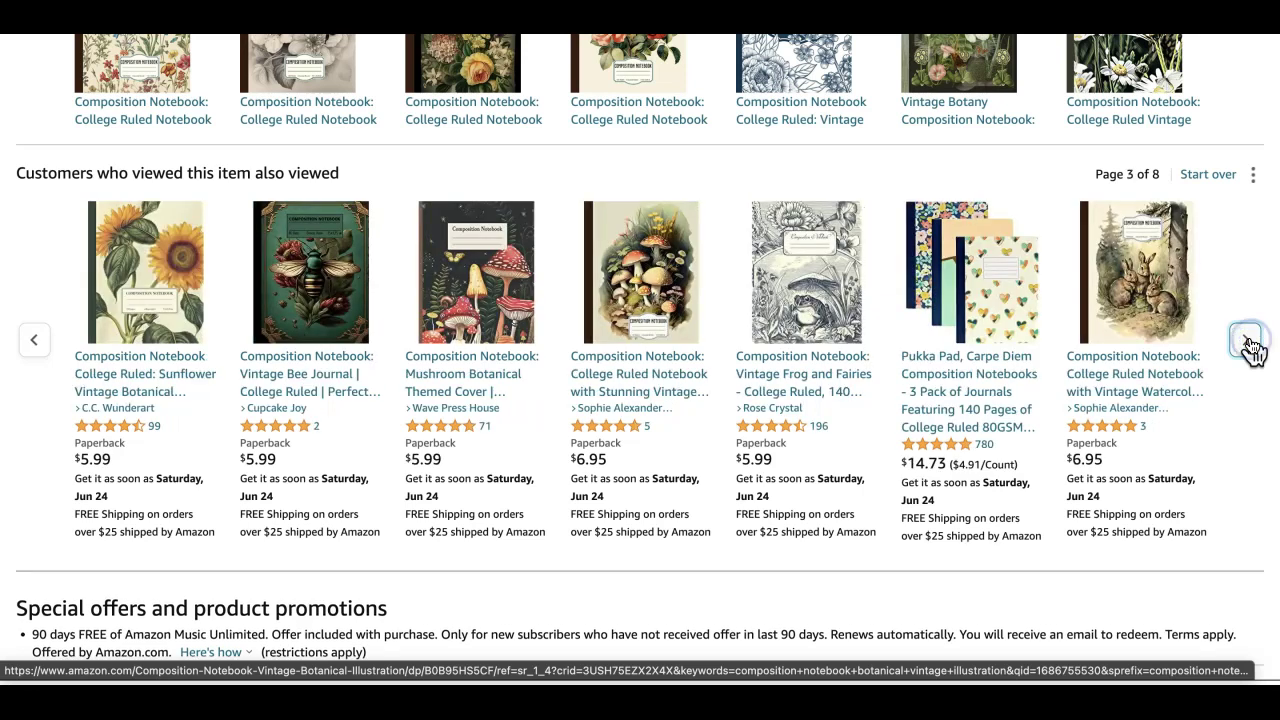
{"action": "left_click", "coordinate": [343, 352]}
{"action": "left_click", "coordinate": [577, 412]}
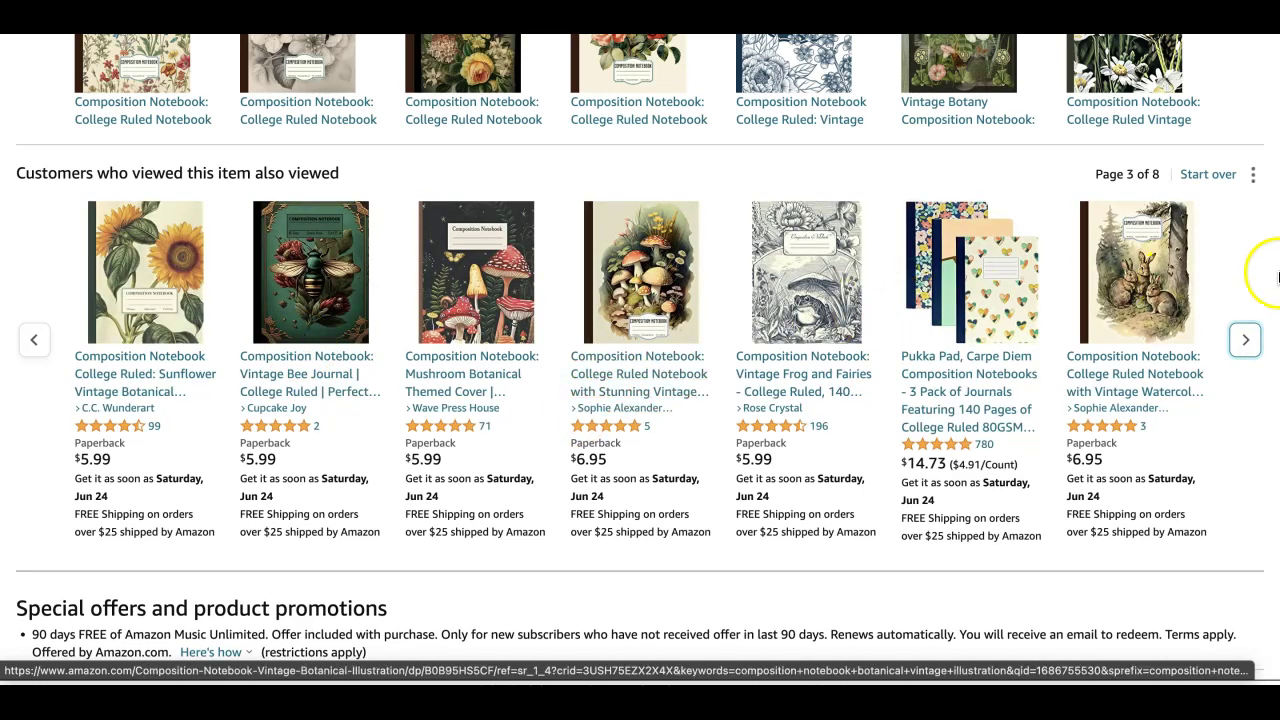
{"action": "left_click", "coordinate": [1243, 341]}
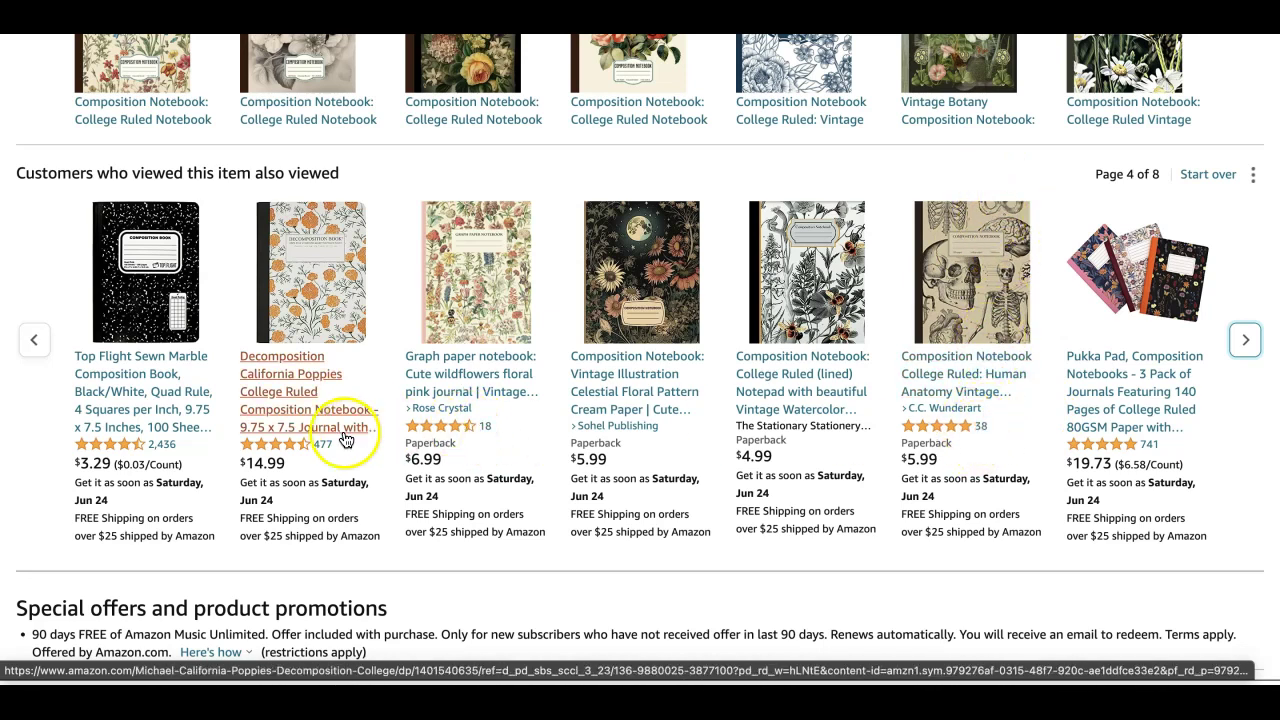
{"action": "left_click", "coordinate": [1245, 341]}
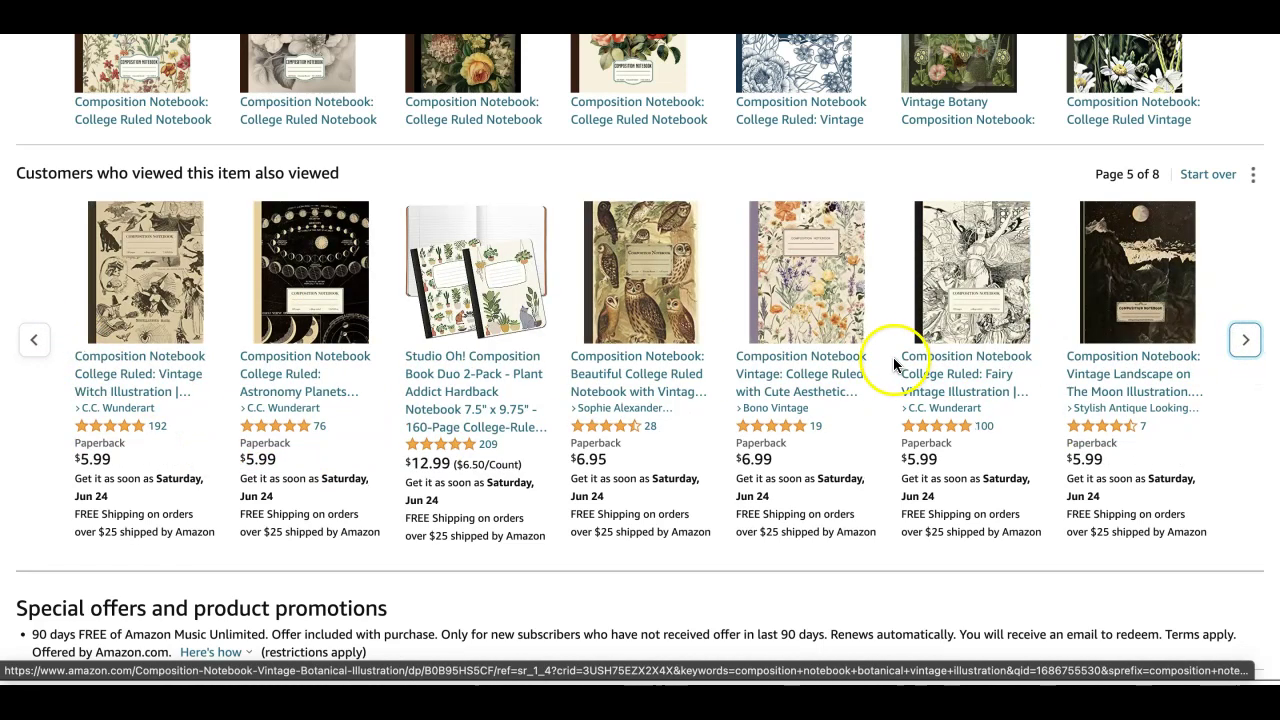
Step: Revisit the moth and butterfly notebook's cover and details, and examine page 6 of the also-viewed notebooks for cover ideas
{"action": "scroll", "coordinate": [754, 358], "scroll_direction": "up", "scroll_amount": 15}
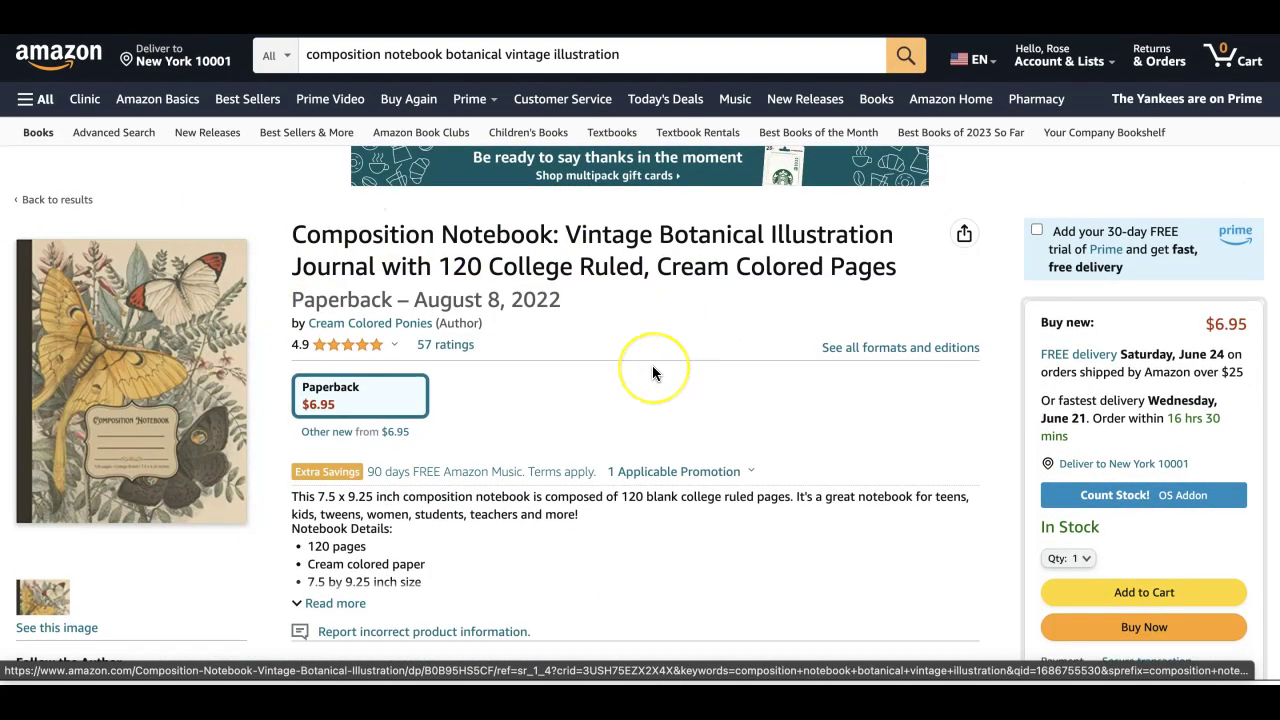
{"action": "scroll", "coordinate": [654, 372], "scroll_direction": "down", "scroll_amount": 15}
{"action": "scroll", "coordinate": [654, 380], "scroll_direction": "down", "scroll_amount": 1}
{"action": "scroll", "coordinate": [654, 378], "scroll_direction": "up", "scroll_amount": 1}
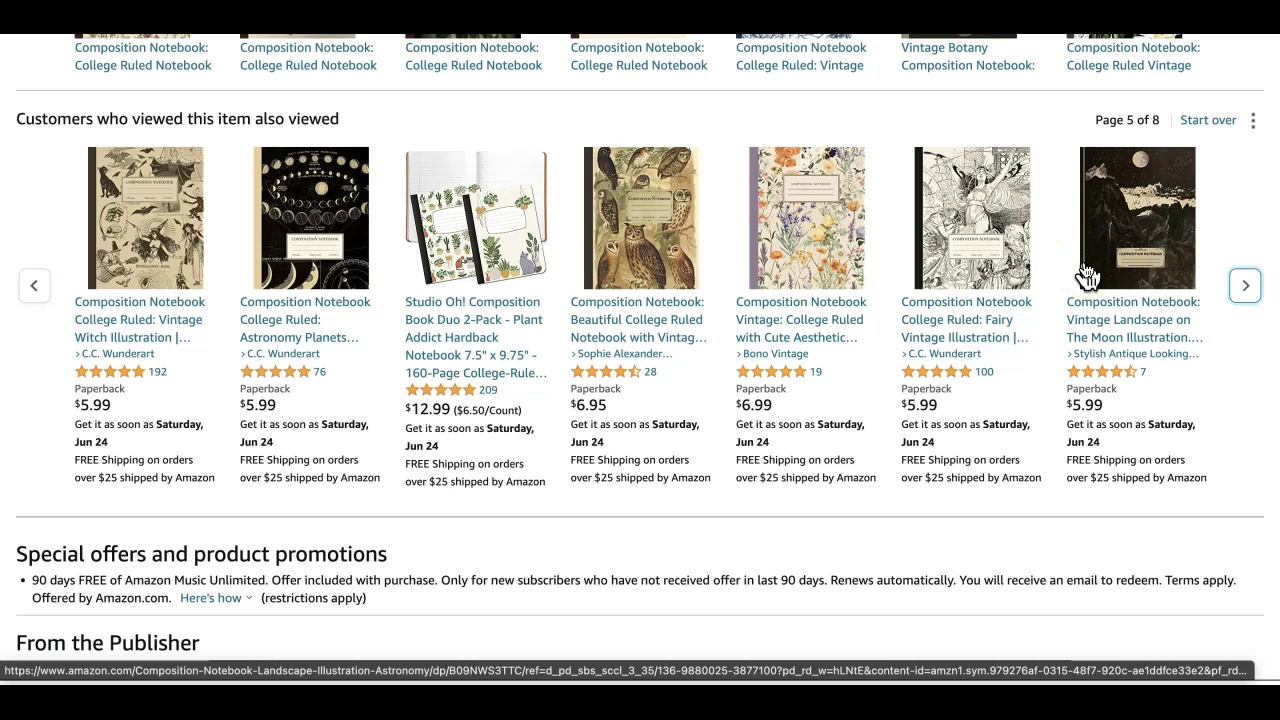
{"action": "left_click_drag", "start_coordinate": [812, 370], "coordinate": [312, 335]}
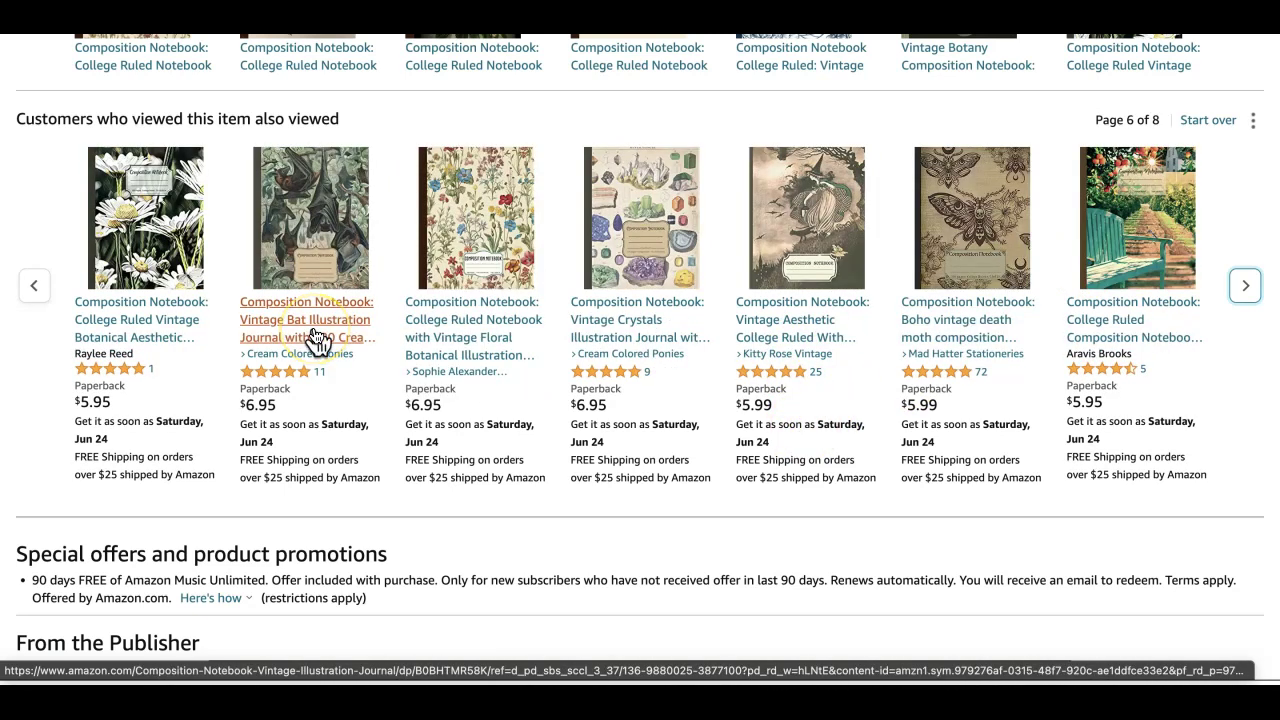
{"action": "left_click", "coordinate": [825, 345]}
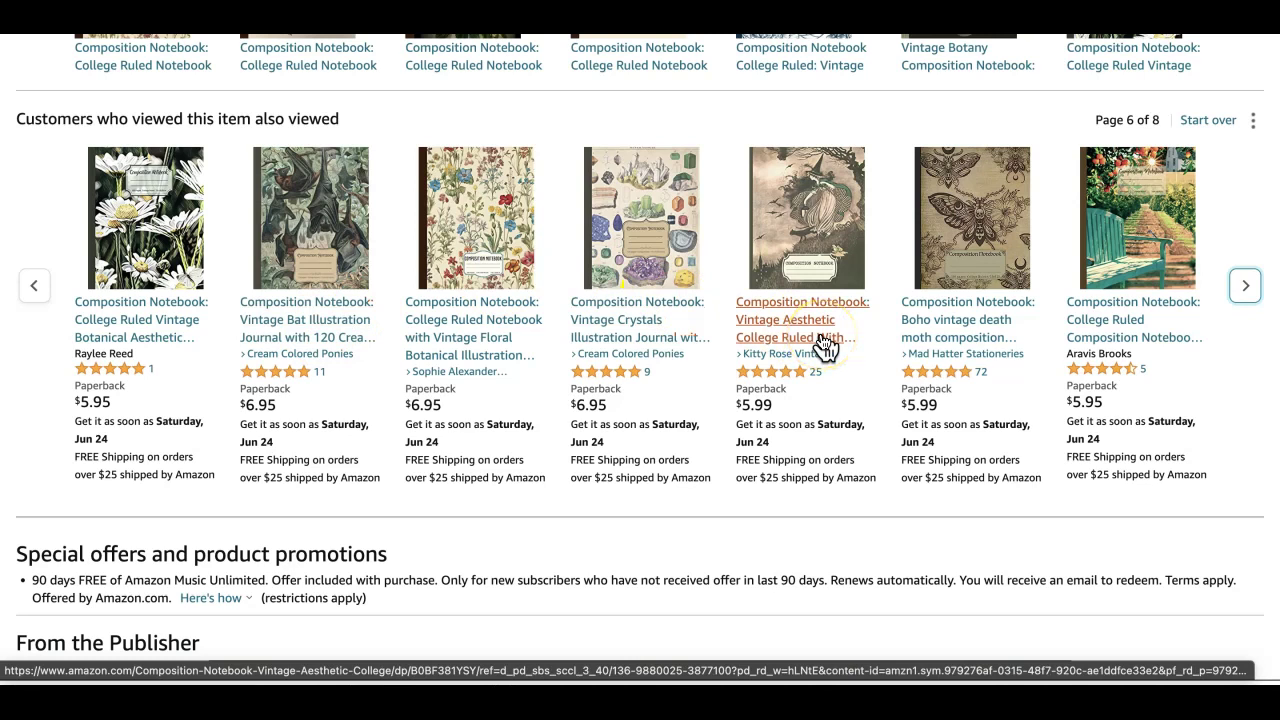
{"action": "scroll", "coordinate": [825, 345], "scroll_direction": "down", "scroll_amount": 1}
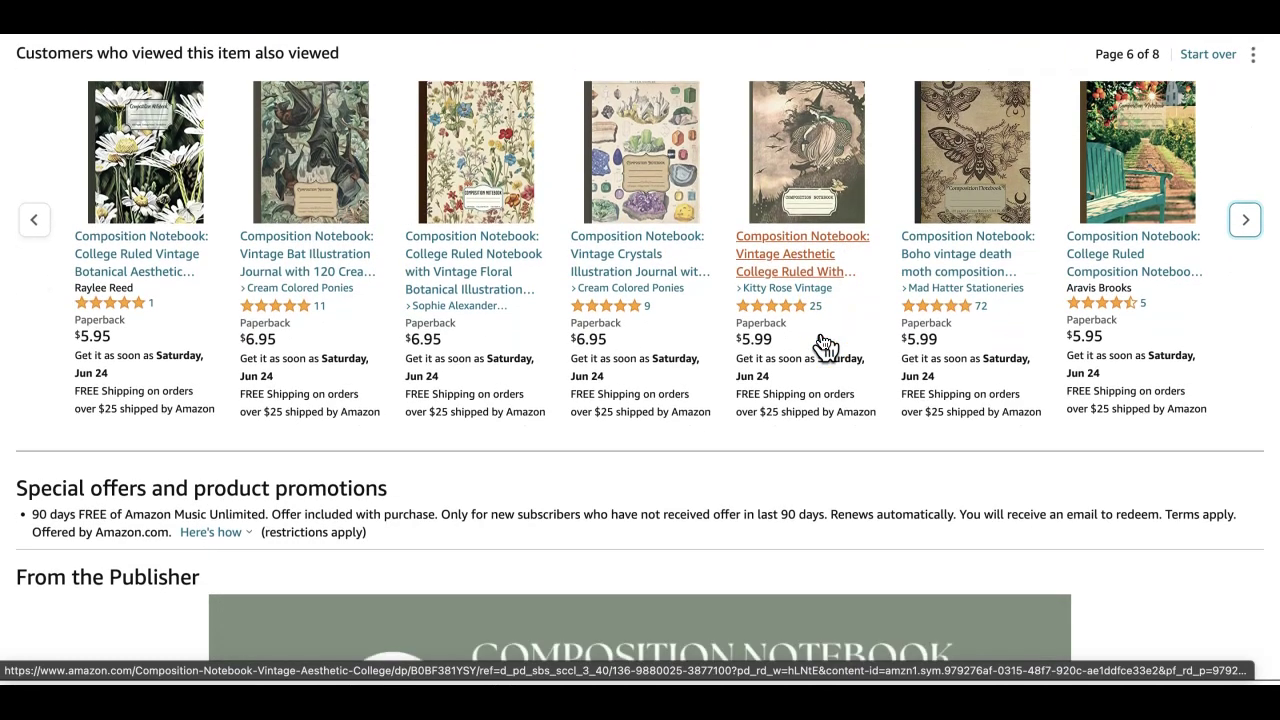
{"action": "scroll", "coordinate": [825, 345], "scroll_direction": "up", "scroll_amount": 1}
{"action": "left_click", "coordinate": [1198, 220]}
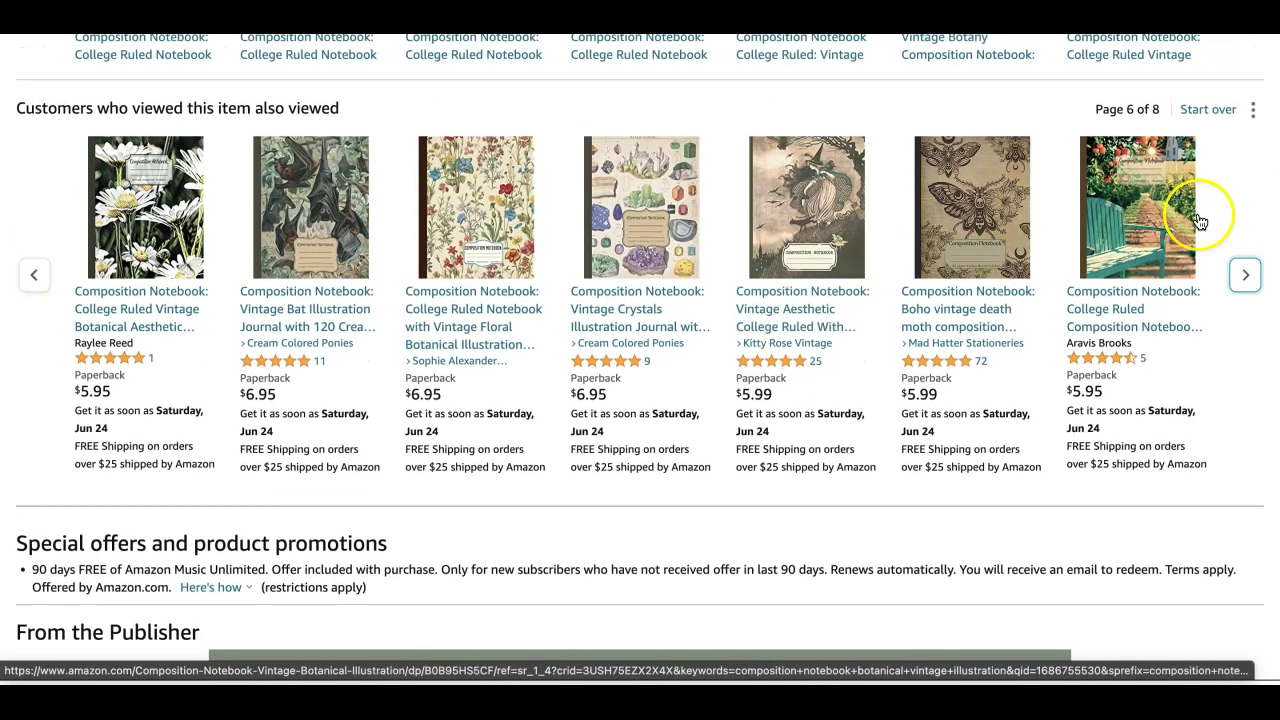
Step: Advance the also-viewed notebooks beyond page 6, and switch to Discord to look over the Midjourney server's channel list
{"action": "left_click", "coordinate": [1250, 276]}
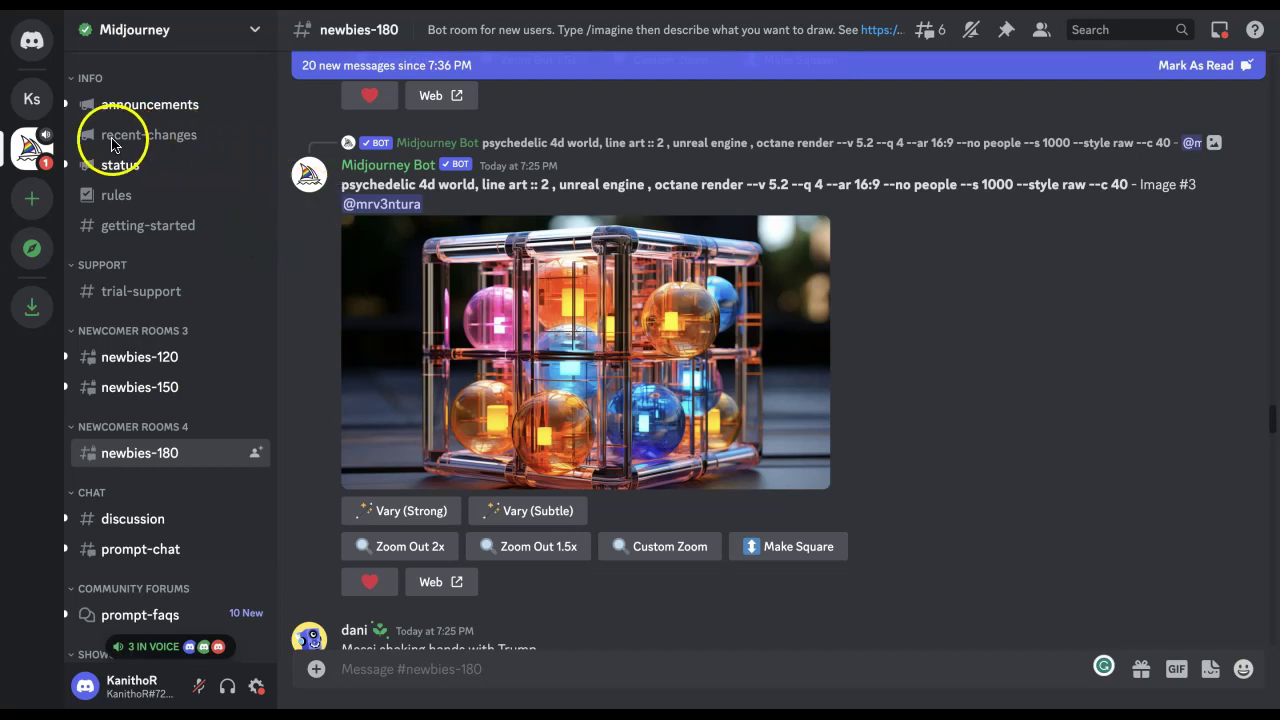
{"action": "scroll", "coordinate": [600, 386], "scroll_direction": "down", "scroll_amount": 1}
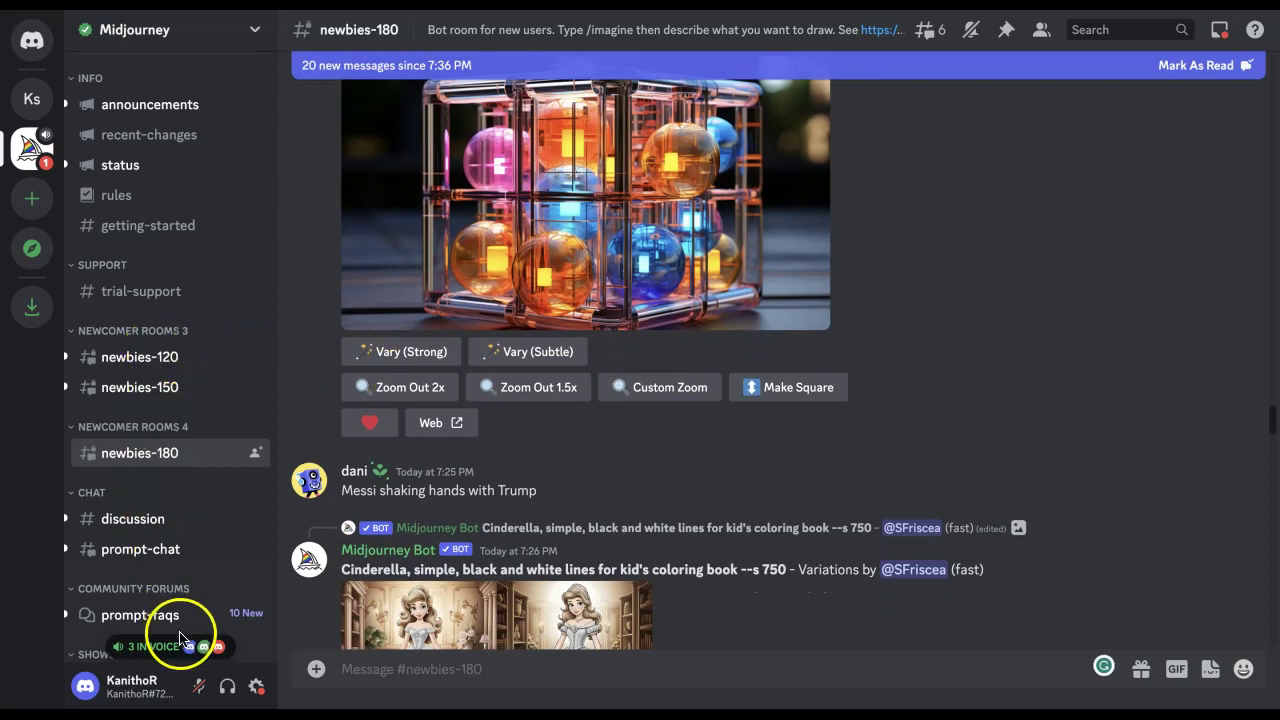
{"action": "scroll", "coordinate": [172, 358], "scroll_direction": "down", "scroll_amount": 5}
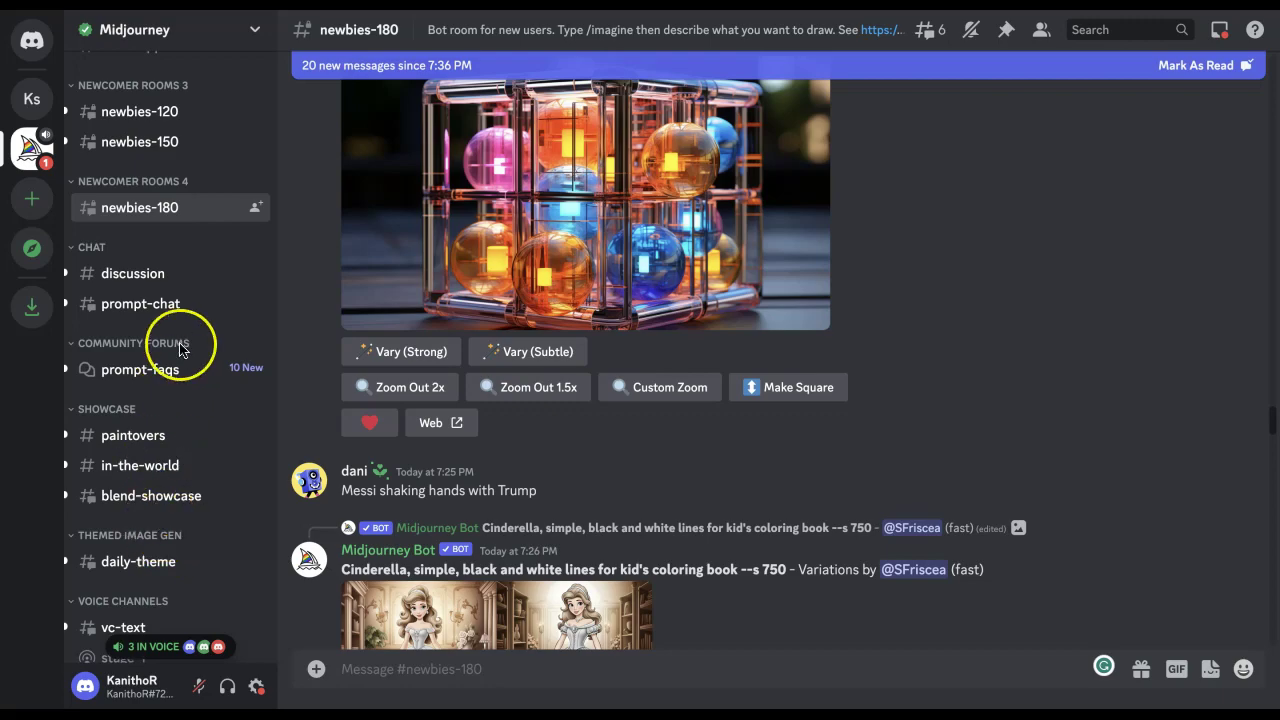
{"action": "scroll", "coordinate": [180, 348], "scroll_direction": "up", "scroll_amount": 2}
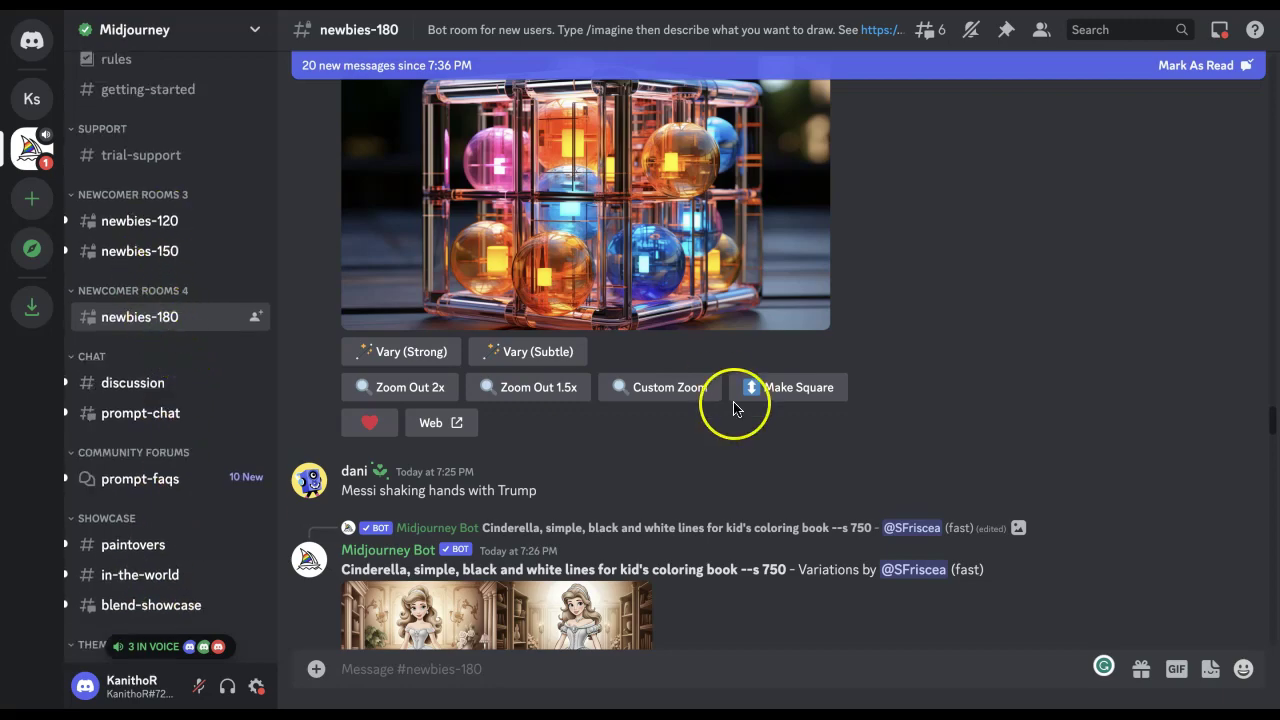
Step: Browse the newbies-180 room's feed to study other members' prompts and the image grids generated from them
{"action": "scroll", "coordinate": [735, 408], "scroll_direction": "down", "scroll_amount": 15}
{"action": "scroll", "coordinate": [735, 413], "scroll_direction": "down", "scroll_amount": 10}
{"action": "scroll", "coordinate": [735, 413], "scroll_direction": "down", "scroll_amount": 10}
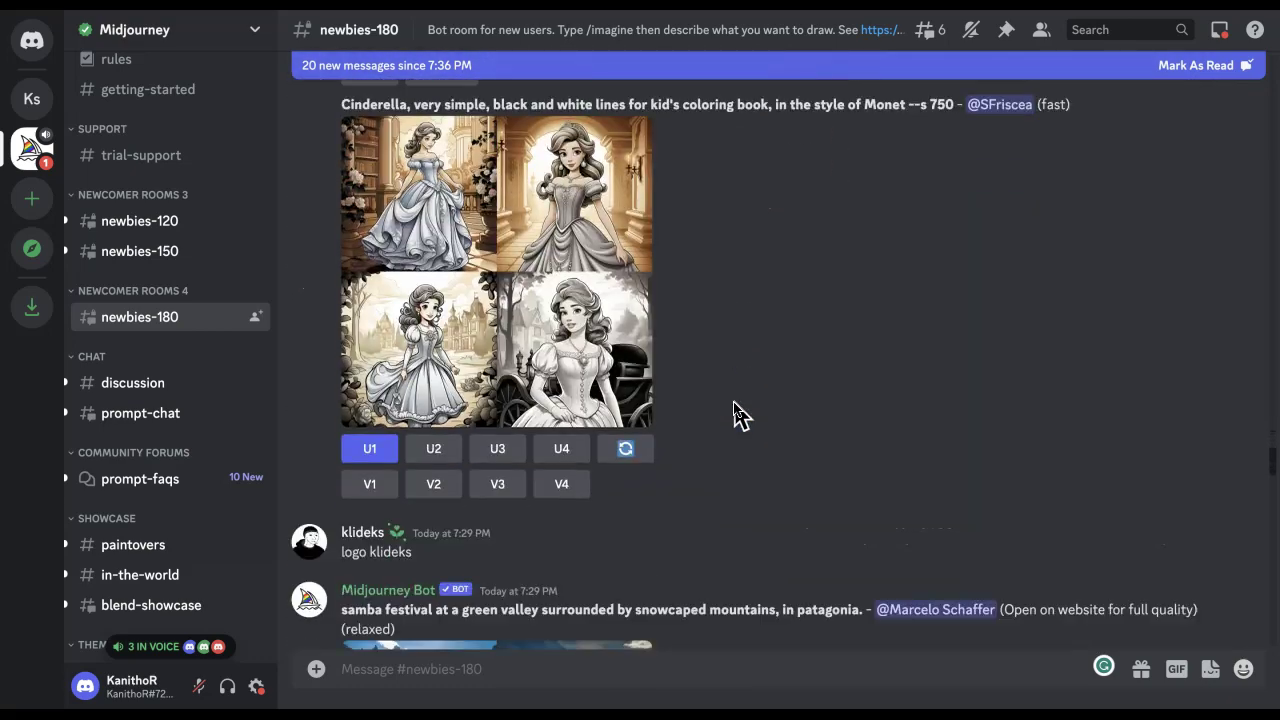
{"action": "scroll", "coordinate": [735, 413], "scroll_direction": "up", "scroll_amount": 5}
{"action": "left_click", "coordinate": [683, 383]}
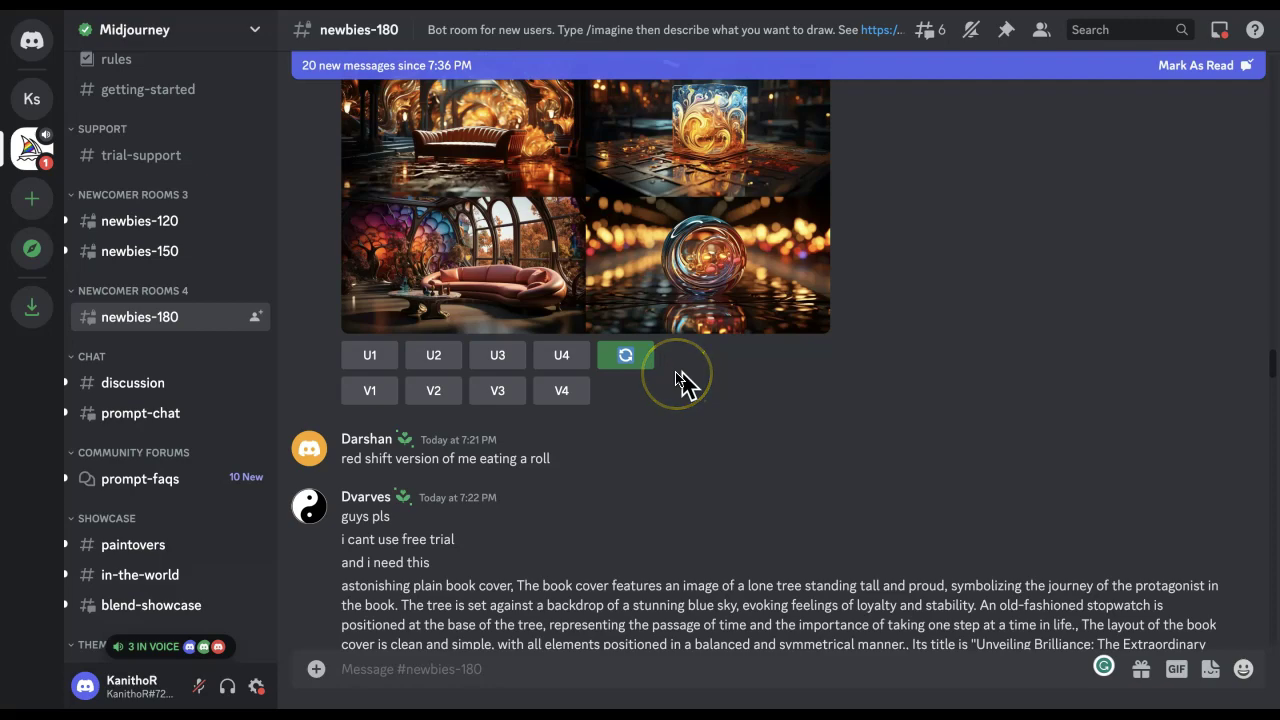
{"action": "scroll", "coordinate": [683, 383], "scroll_direction": "up", "scroll_amount": 8}
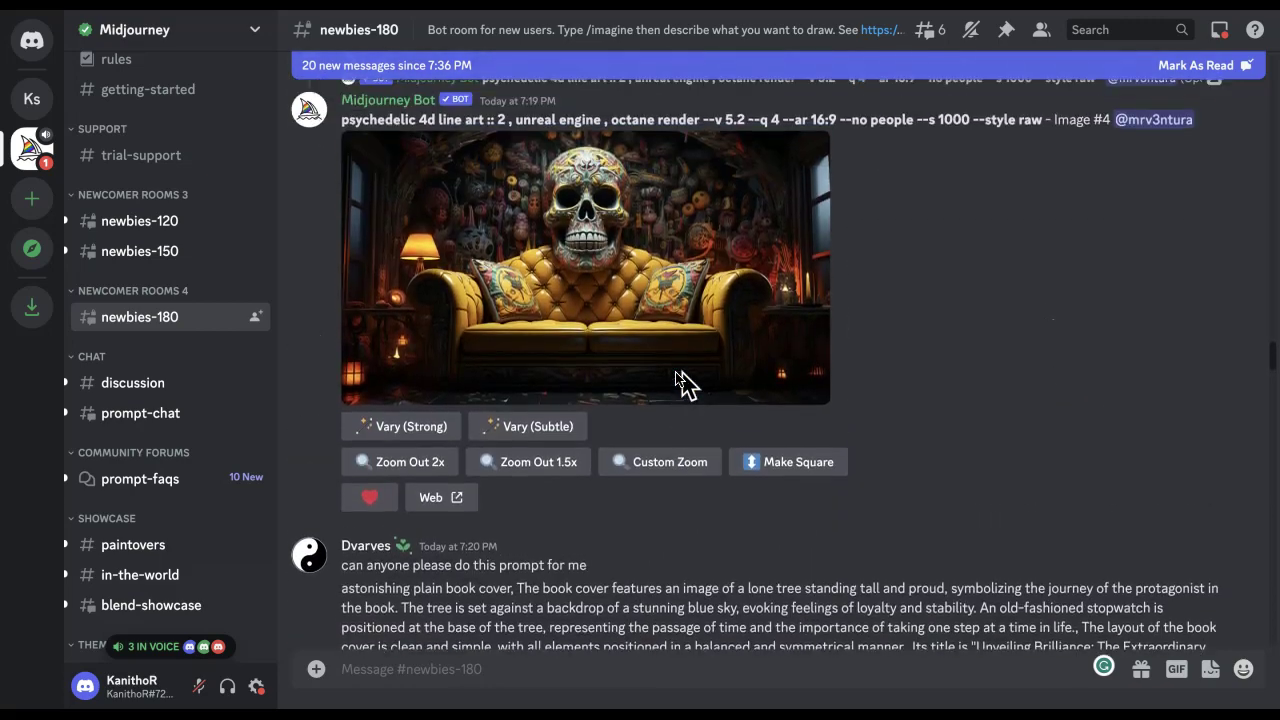
{"action": "scroll", "coordinate": [683, 383], "scroll_direction": "up", "scroll_amount": 5}
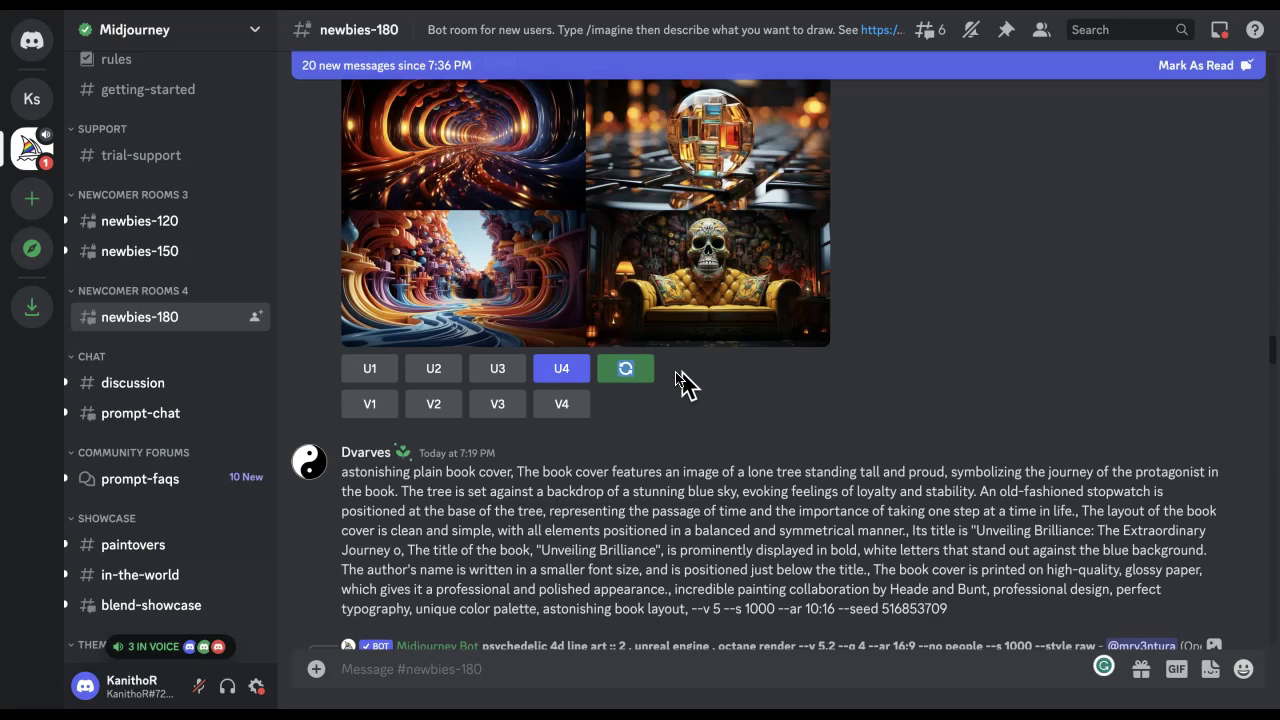
{"action": "scroll", "coordinate": [680, 383], "scroll_direction": "up", "scroll_amount": 3}
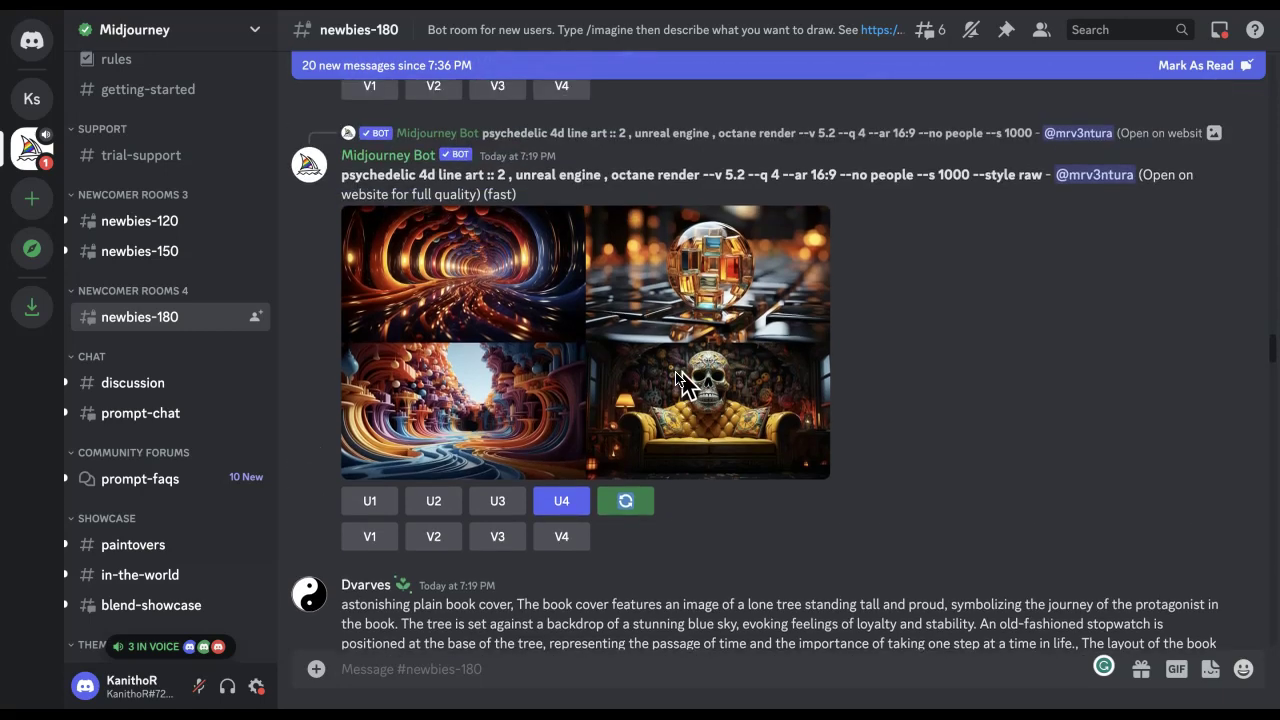
{"action": "scroll", "coordinate": [680, 383], "scroll_direction": "down", "scroll_amount": 2}
{"action": "scroll", "coordinate": [680, 383], "scroll_direction": "down", "scroll_amount": 20}
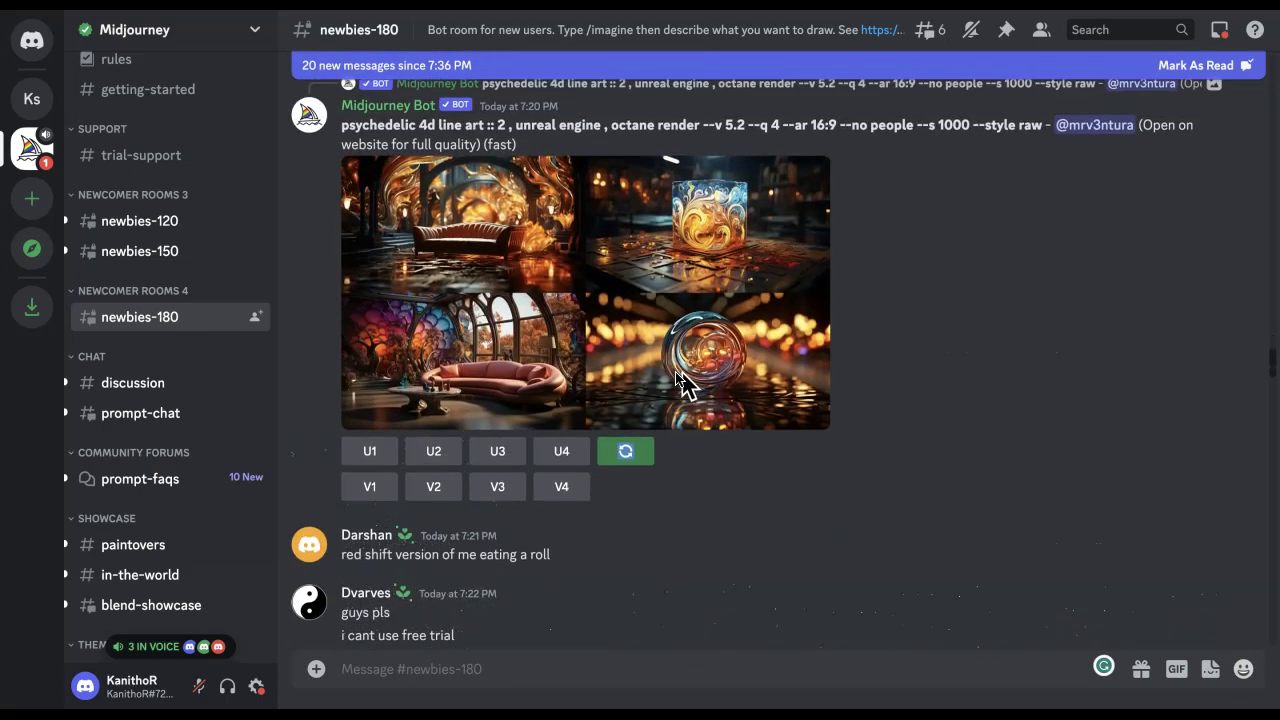
{"action": "scroll", "coordinate": [680, 383], "scroll_direction": "down", "scroll_amount": 15}
{"action": "scroll", "coordinate": [680, 383], "scroll_direction": "up", "scroll_amount": 5}
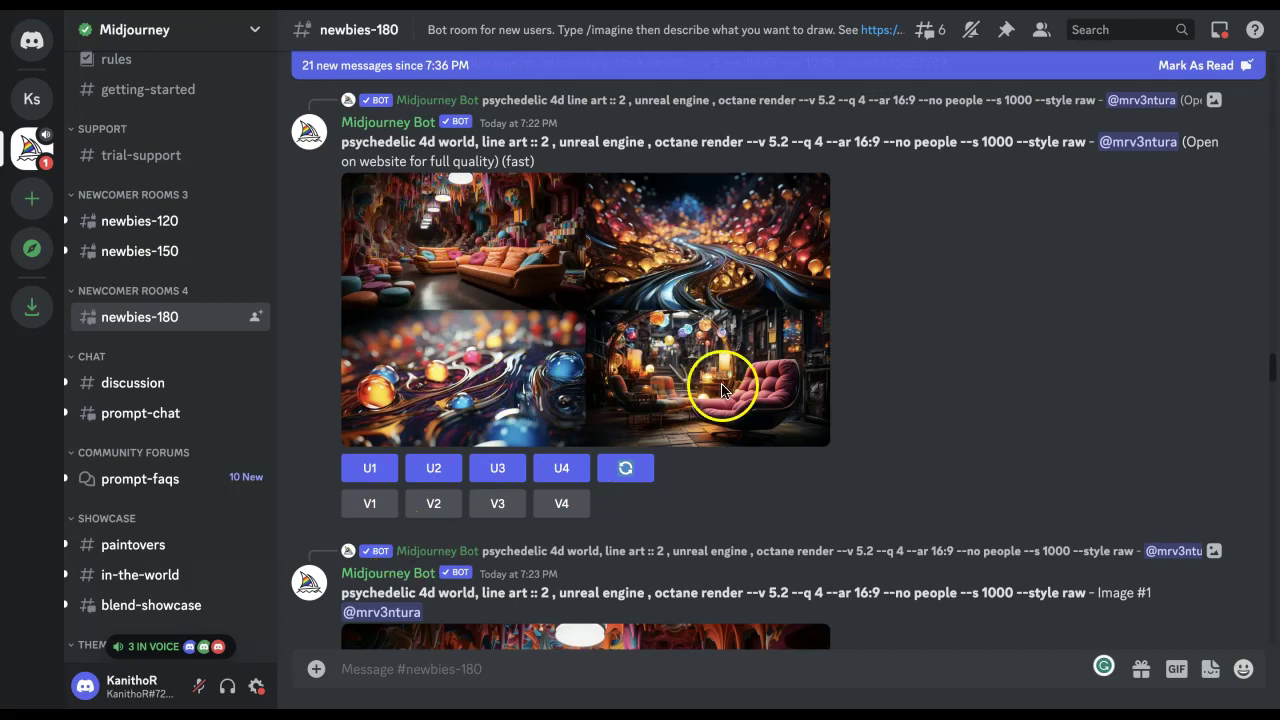
Step: Examine the "psychedelic 4d world" four-image grid, its upscale, variation and regenerate options, and the upscaled Image #1
{"action": "scroll", "coordinate": [498, 325], "scroll_direction": "up", "scroll_amount": 1}
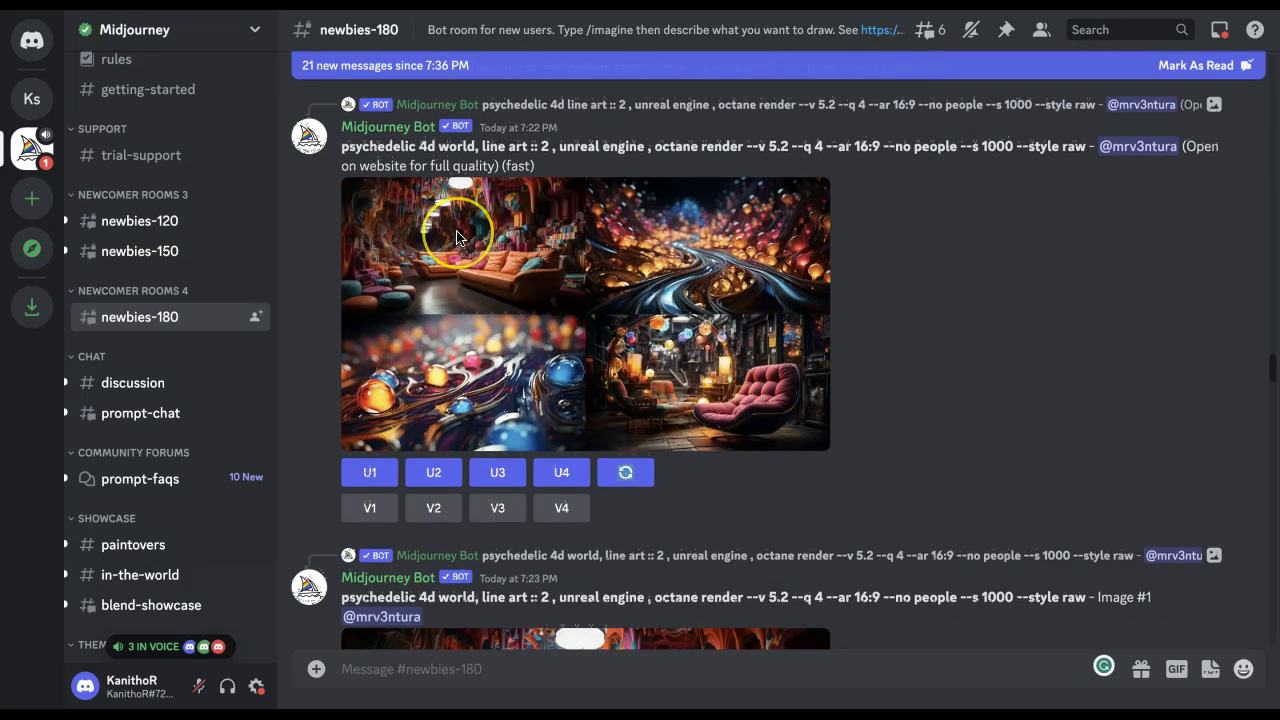
{"action": "scroll", "coordinate": [456, 240], "scroll_direction": "down", "scroll_amount": 3}
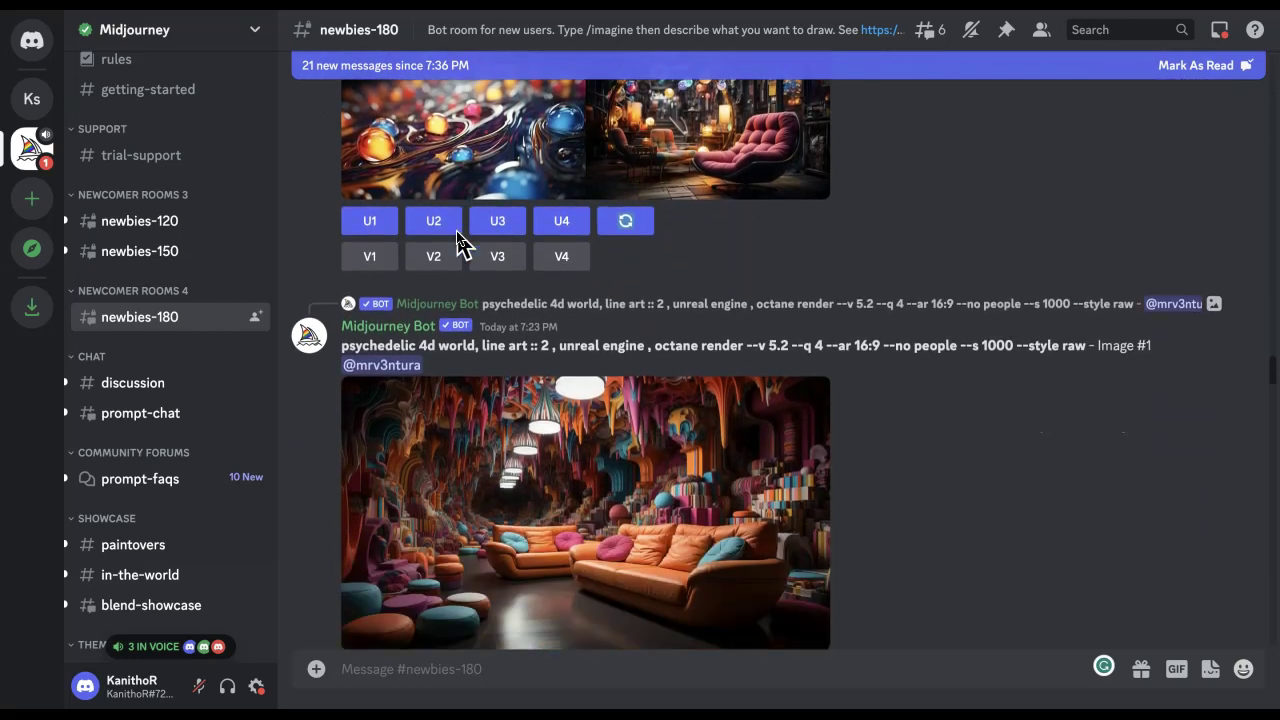
{"action": "scroll", "coordinate": [443, 205], "scroll_direction": "up", "scroll_amount": 3}
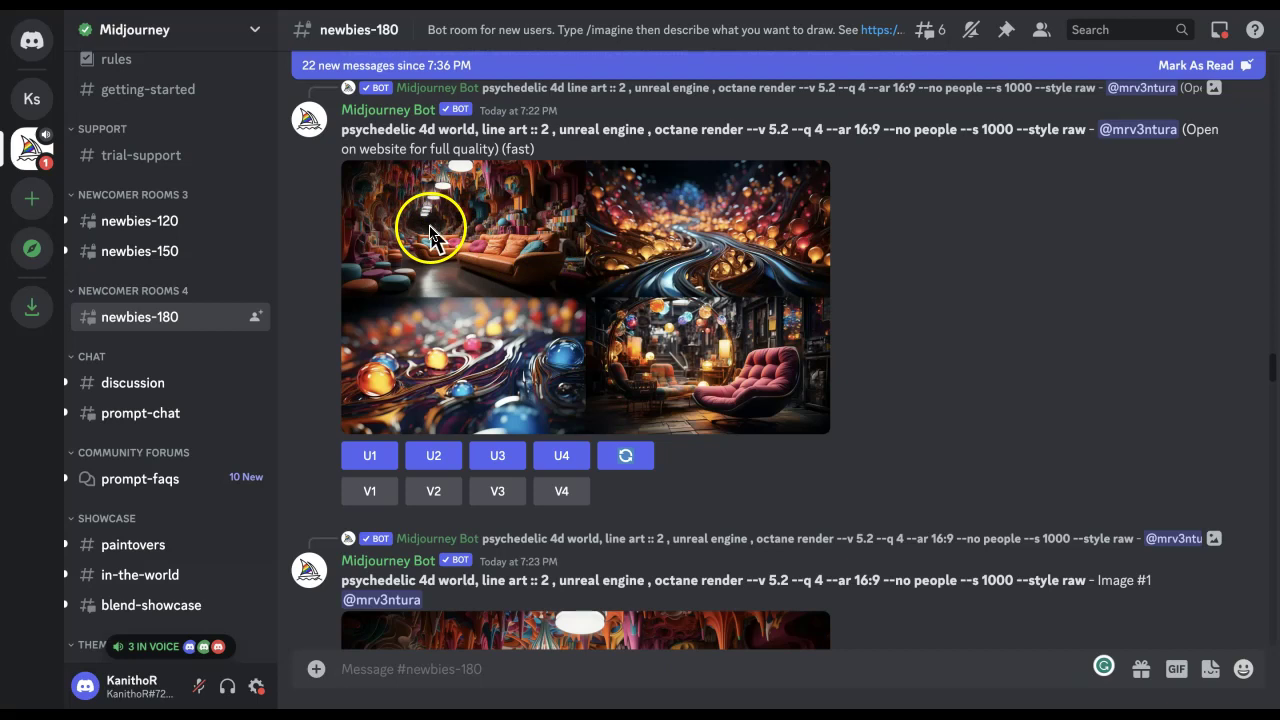
{"action": "scroll", "coordinate": [432, 236], "scroll_direction": "down", "scroll_amount": 4}
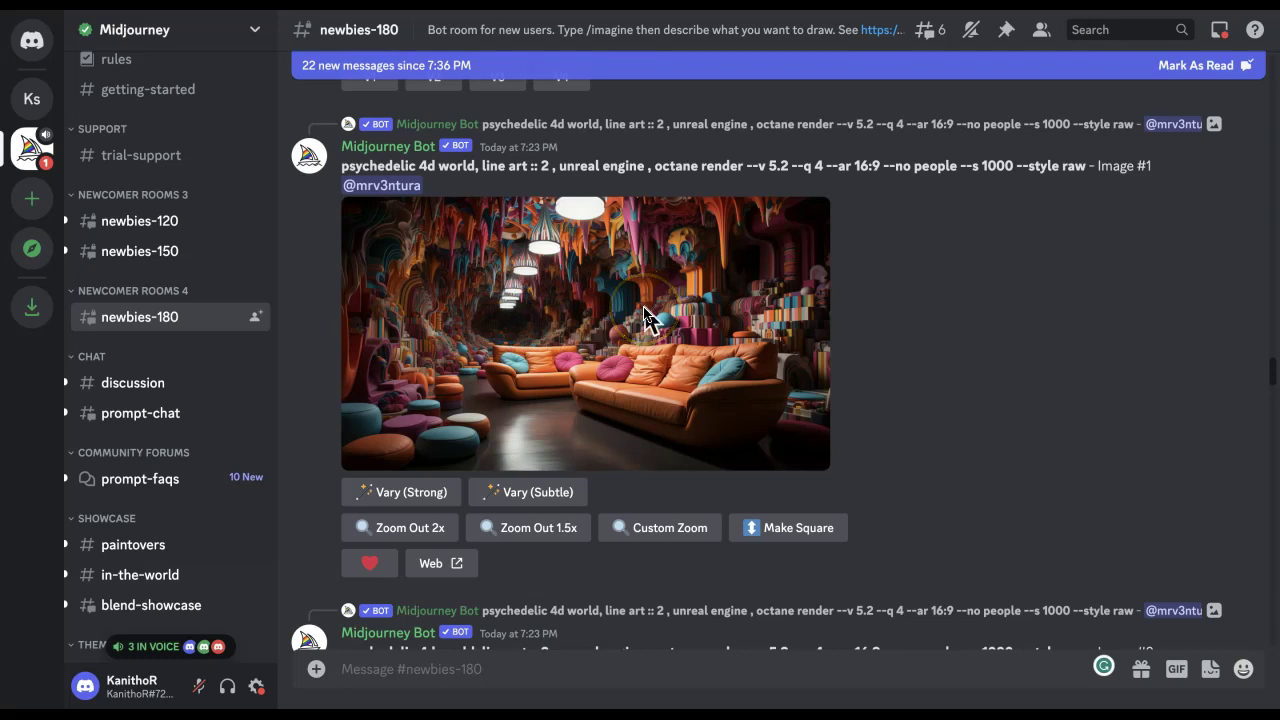
{"action": "scroll", "coordinate": [643, 314], "scroll_direction": "down", "scroll_amount": 1}
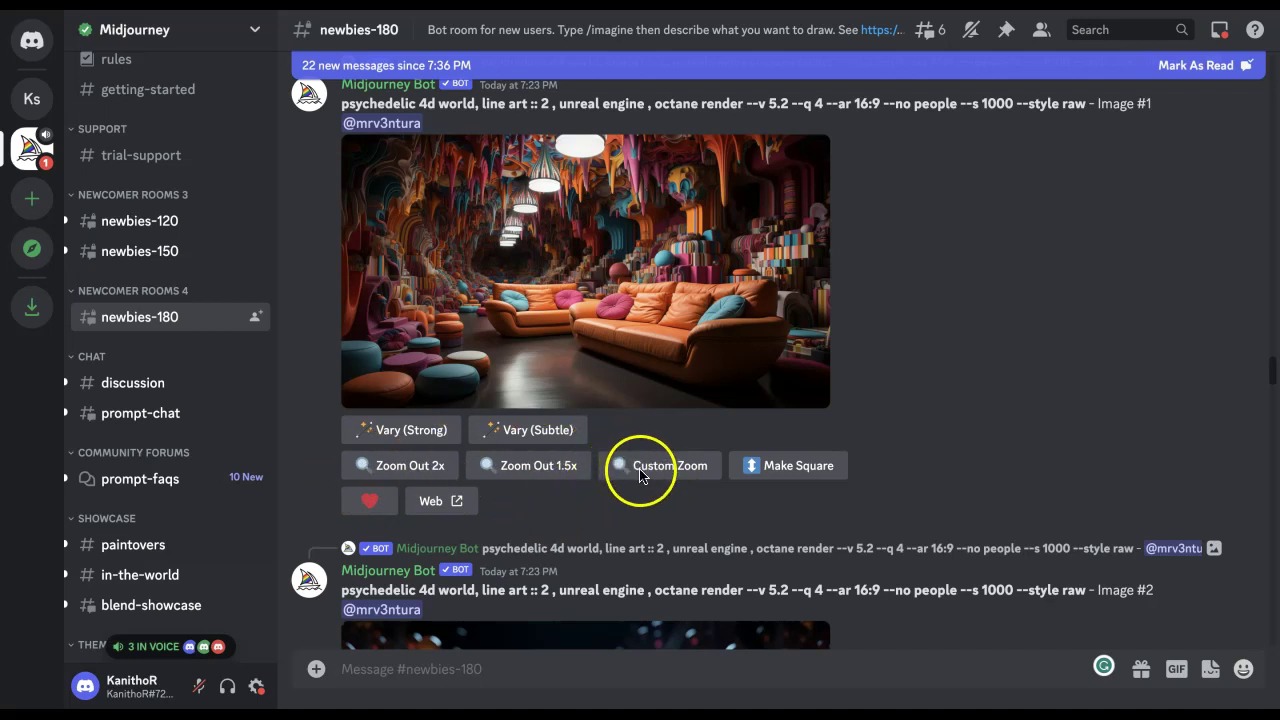
{"action": "scroll", "coordinate": [570, 420], "scroll_direction": "up", "scroll_amount": 4}
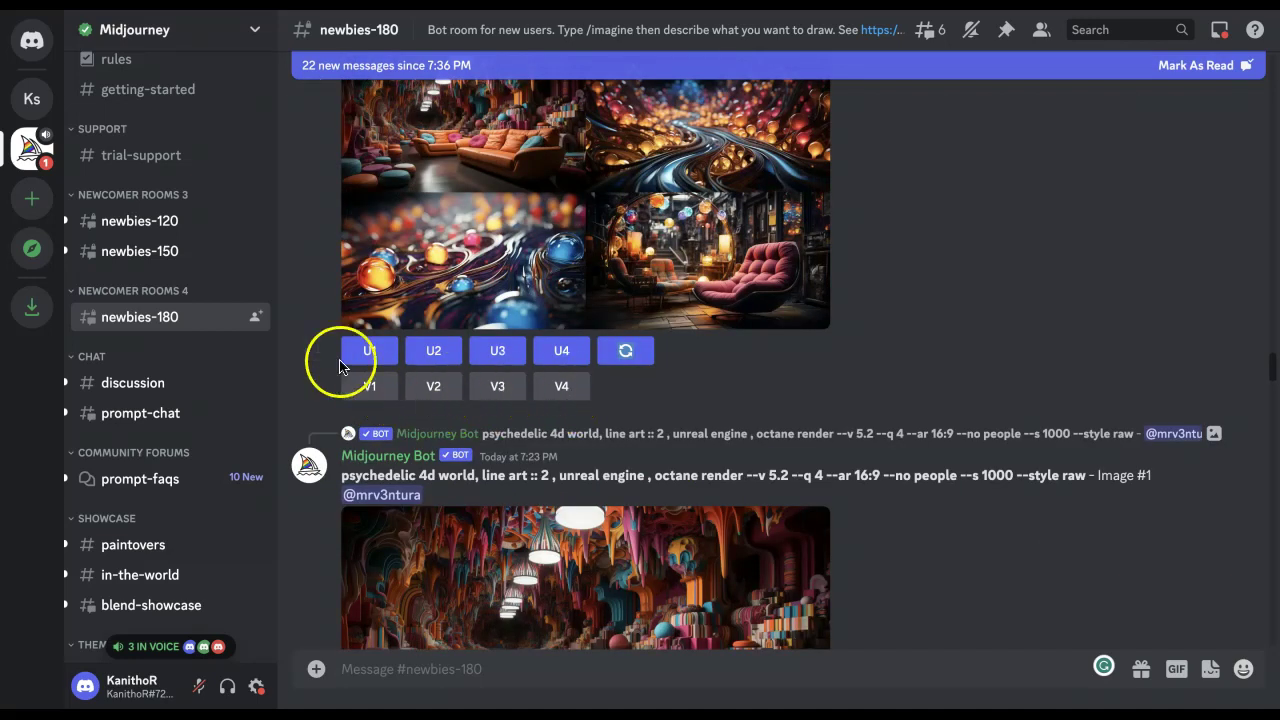
{"action": "scroll", "coordinate": [371, 380], "scroll_direction": "up", "scroll_amount": 1}
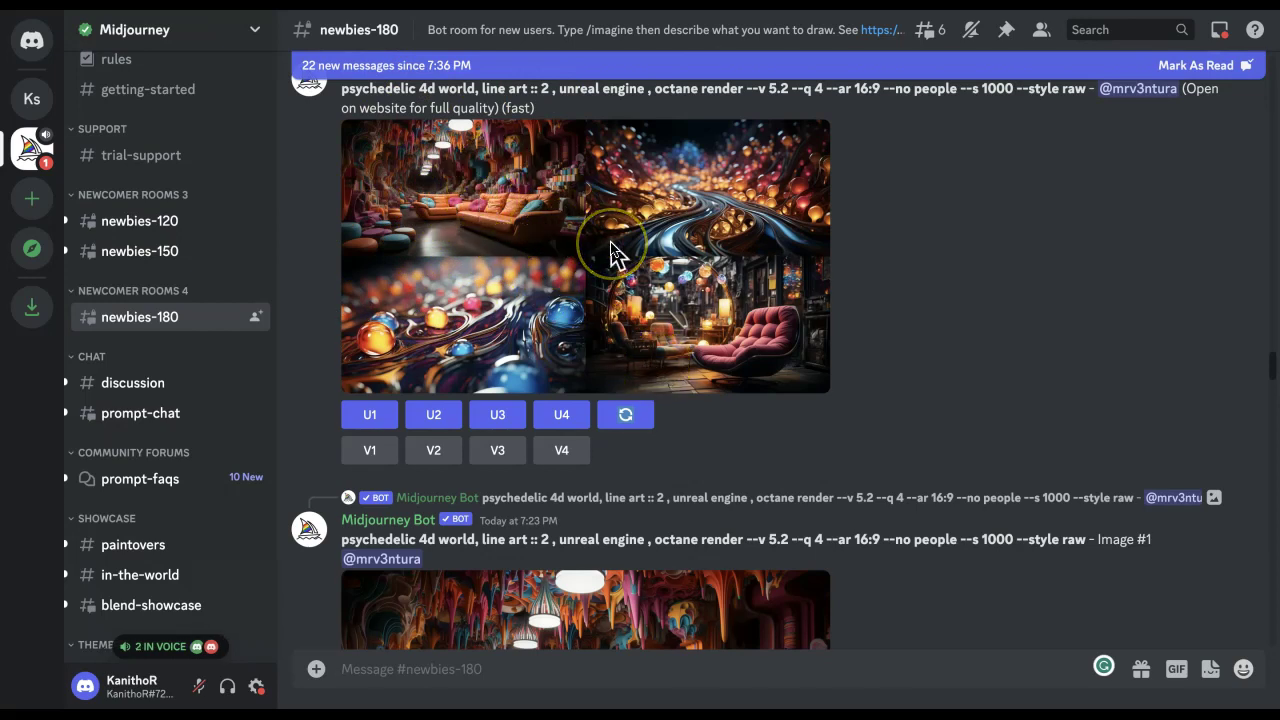
{"action": "left_click", "coordinate": [624, 403]}
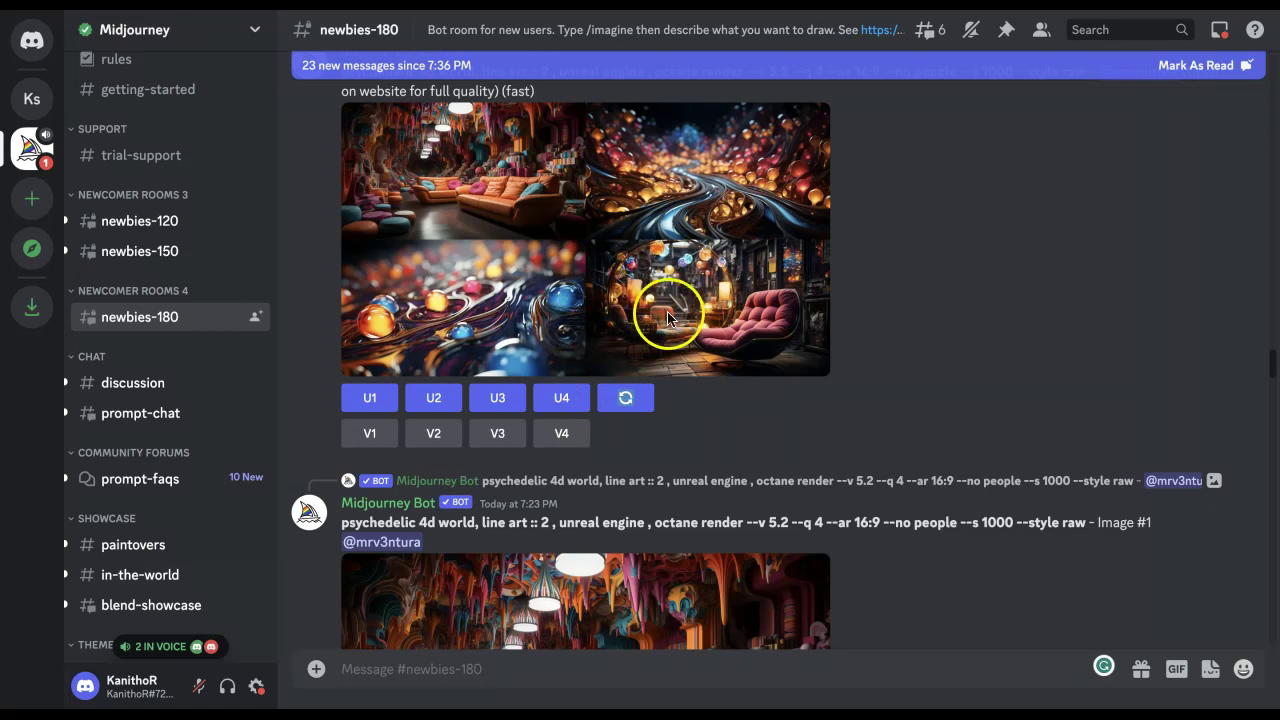
{"action": "scroll", "coordinate": [535, 383], "scroll_direction": "up", "scroll_amount": 1}
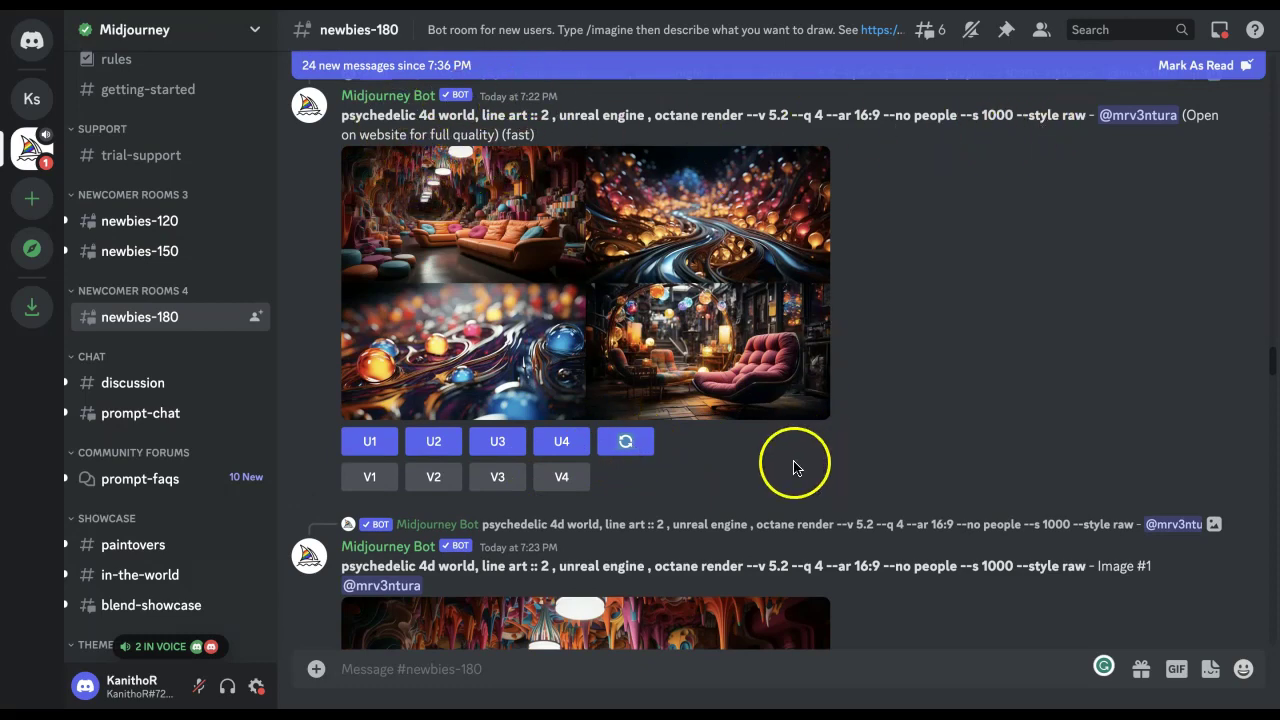
Step: Review the Cinderella coloring book images and the "psychedelic 4d world" --c 40 grid further down the feed
{"action": "scroll", "coordinate": [740, 415], "scroll_direction": "down", "scroll_amount": 6}
{"action": "scroll", "coordinate": [707, 430], "scroll_direction": "down", "scroll_amount": 10}
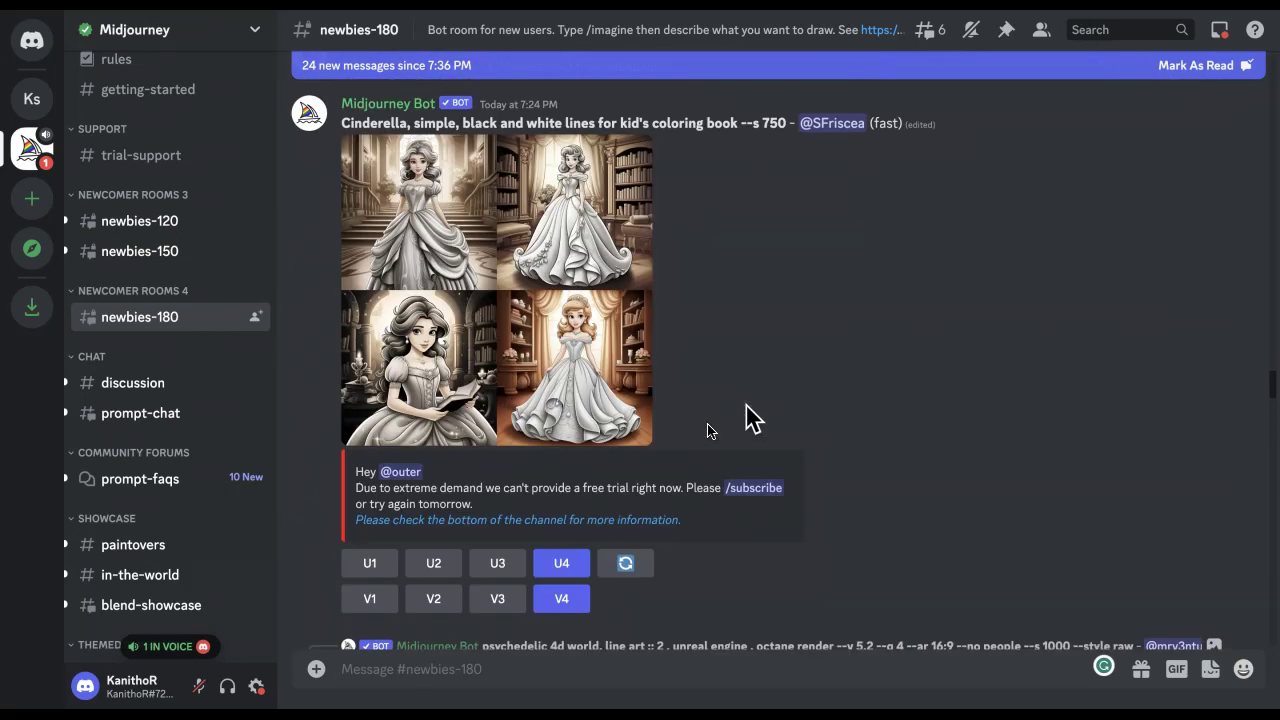
{"action": "scroll", "coordinate": [707, 430], "scroll_direction": "down", "scroll_amount": 1}
{"action": "scroll", "coordinate": [707, 430], "scroll_direction": "down", "scroll_amount": 5}
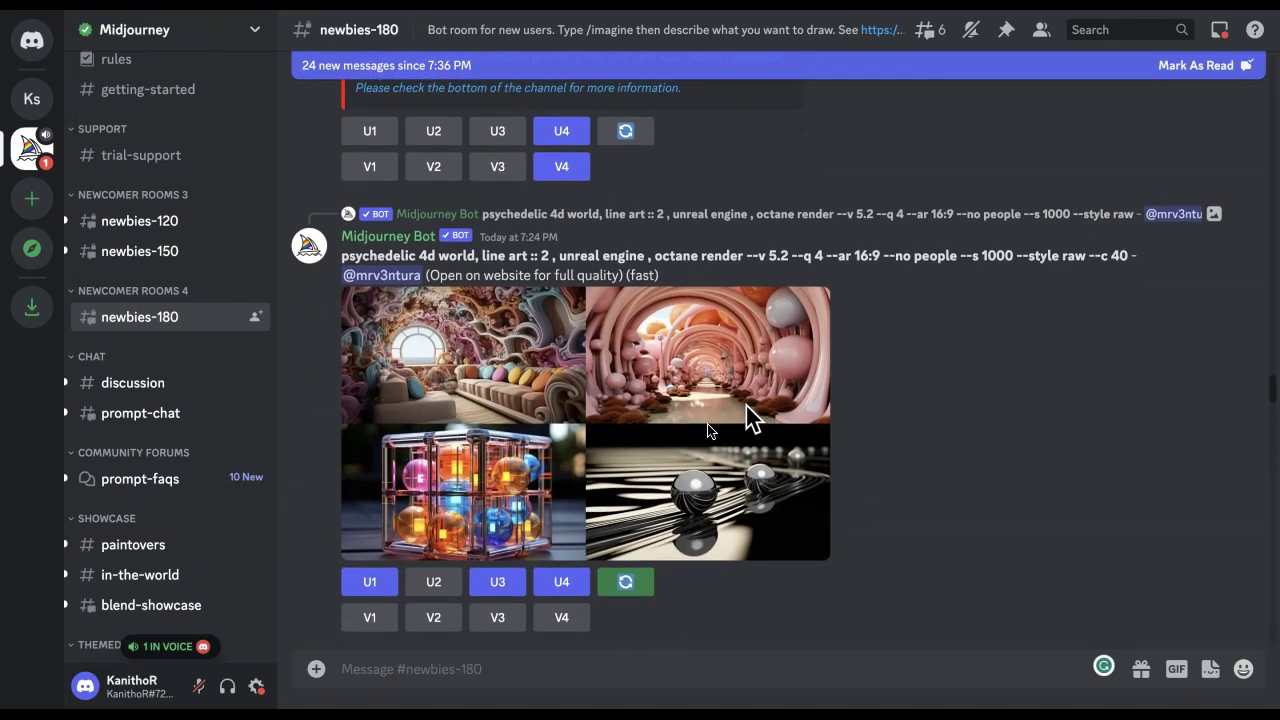
{"action": "scroll", "coordinate": [707, 430], "scroll_direction": "down", "scroll_amount": 1}
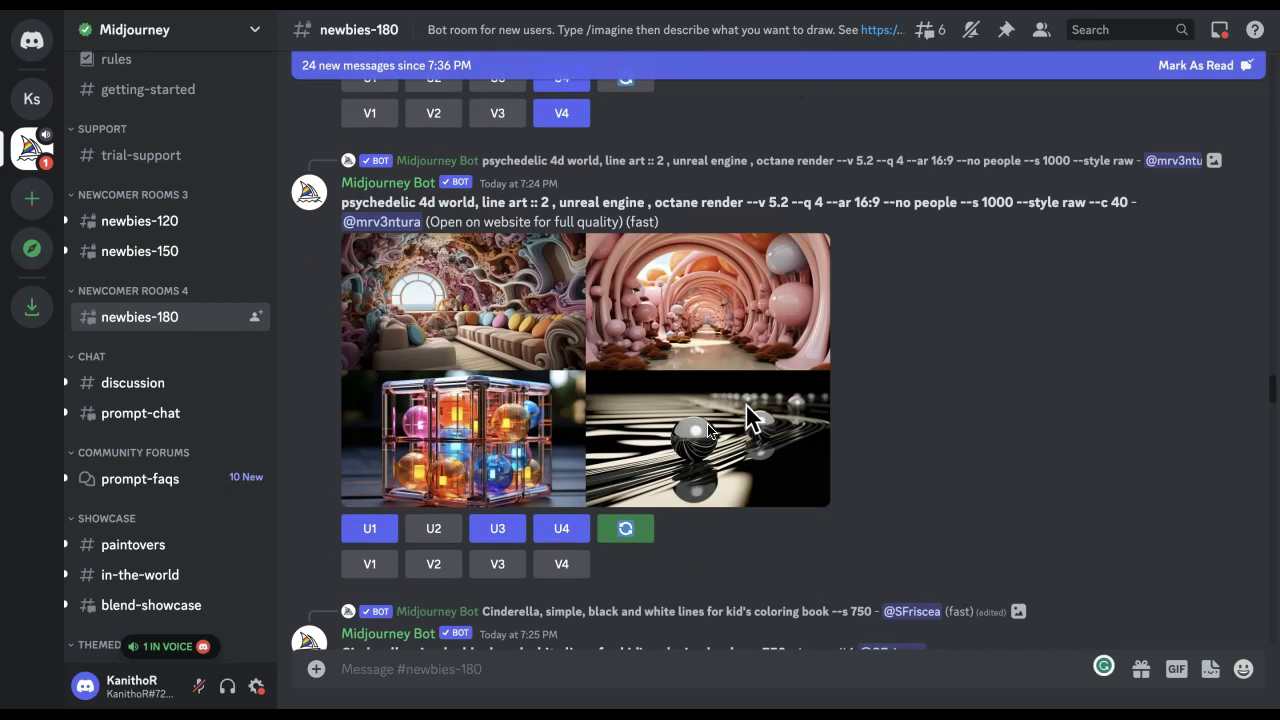
{"action": "scroll", "coordinate": [707, 430], "scroll_direction": "down", "scroll_amount": 5}
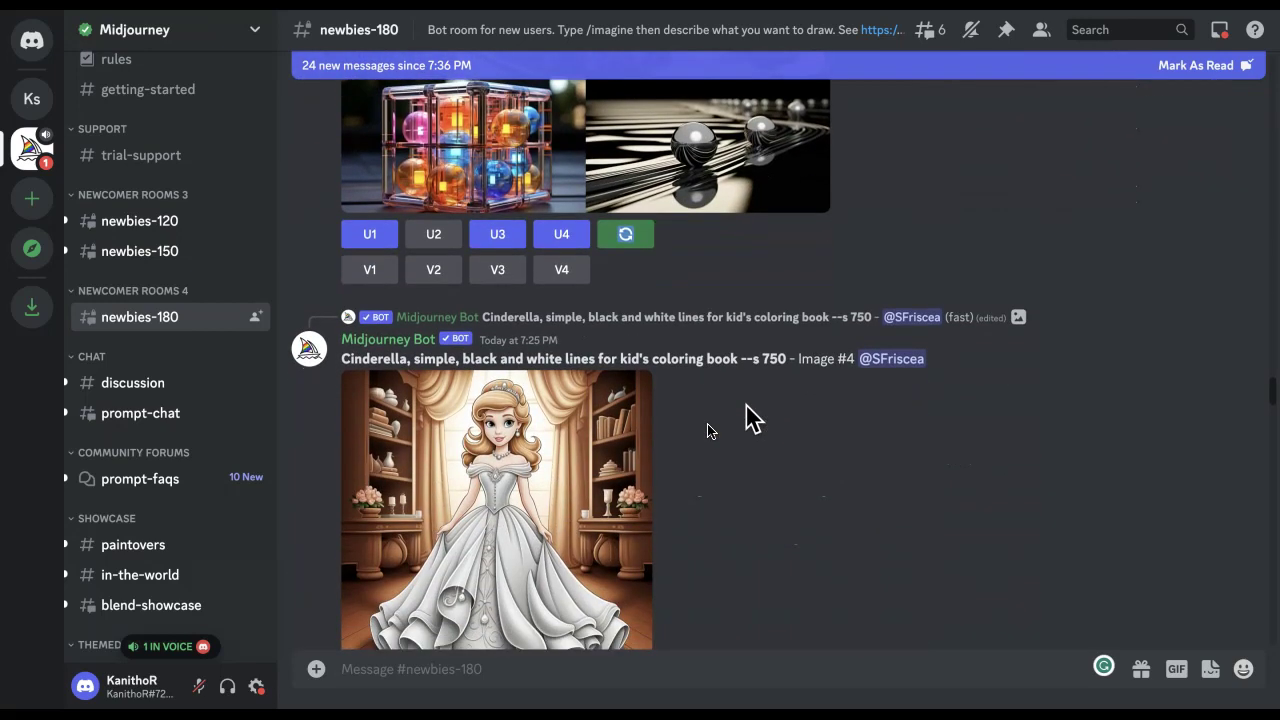
{"action": "scroll", "coordinate": [707, 430], "scroll_direction": "down", "scroll_amount": 3}
{"action": "scroll", "coordinate": [707, 430], "scroll_direction": "up", "scroll_amount": 3}
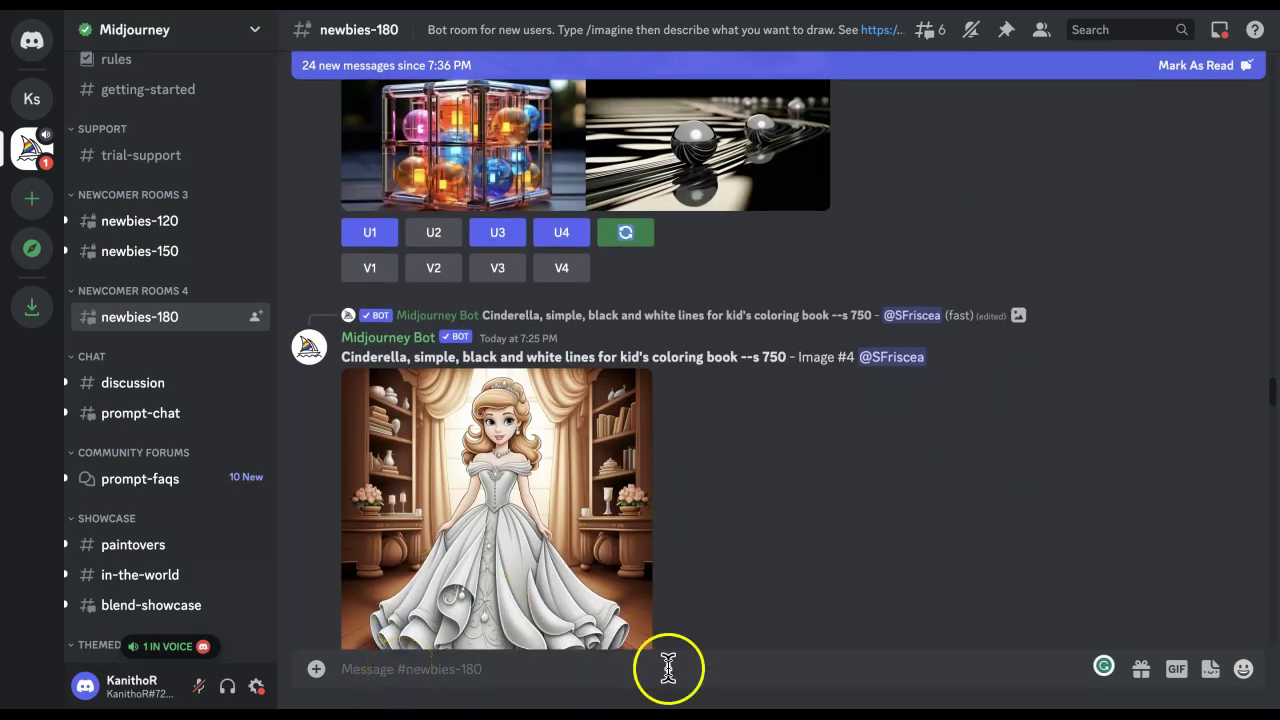
Step: Generate an image grid with the /imagine command using the prompt "botanical floral illustration"
{"action": "type", "text": "/"}
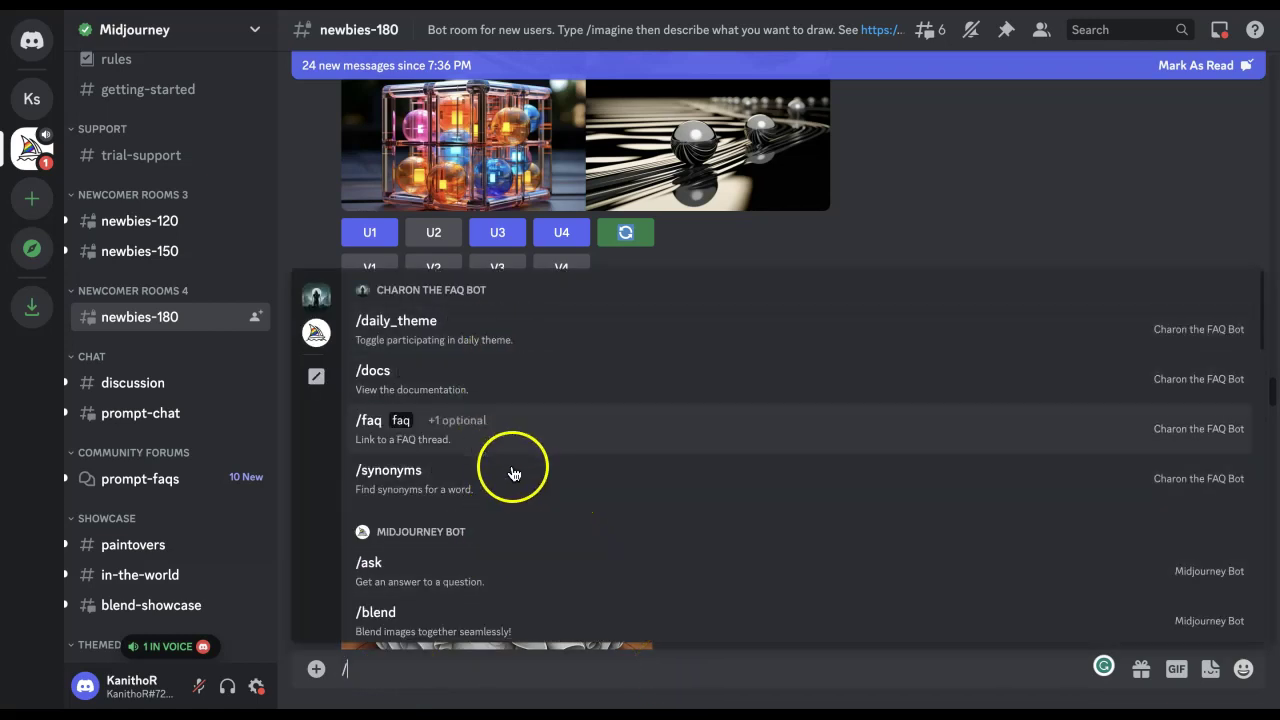
{"action": "scroll", "coordinate": [520, 530], "scroll_direction": "down", "scroll_amount": 3}
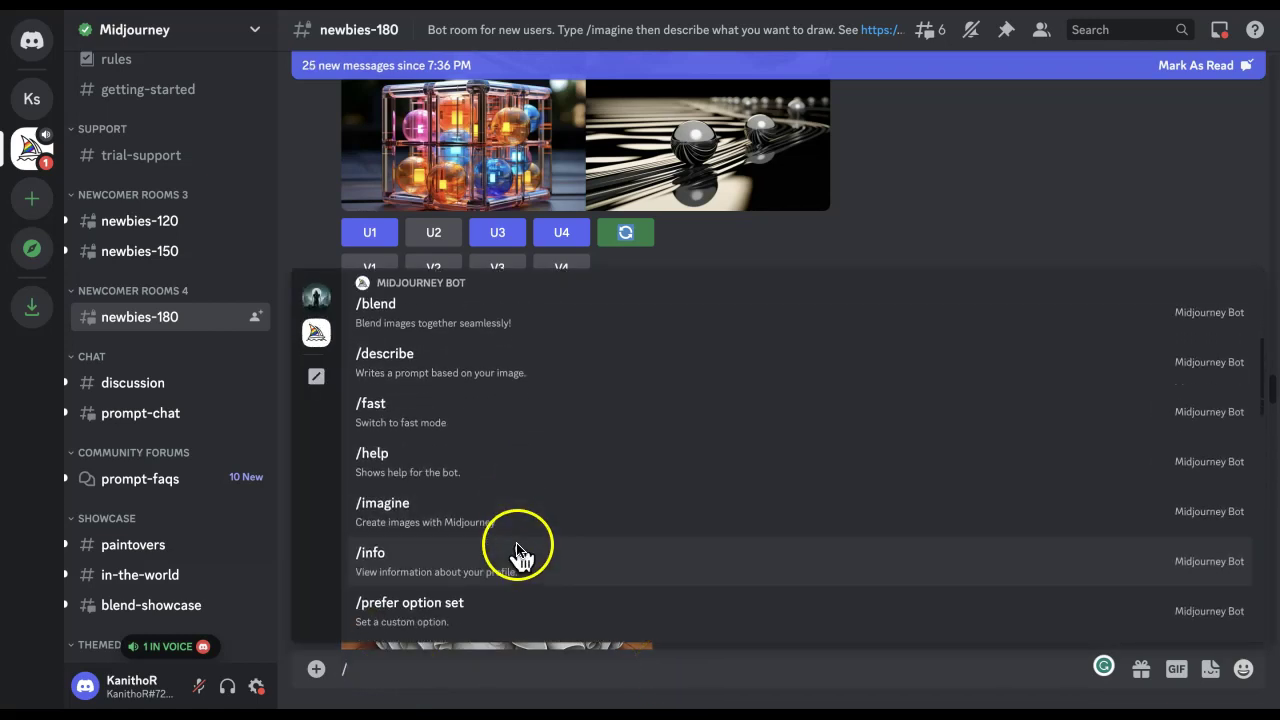
{"action": "left_click", "coordinate": [381, 507]}
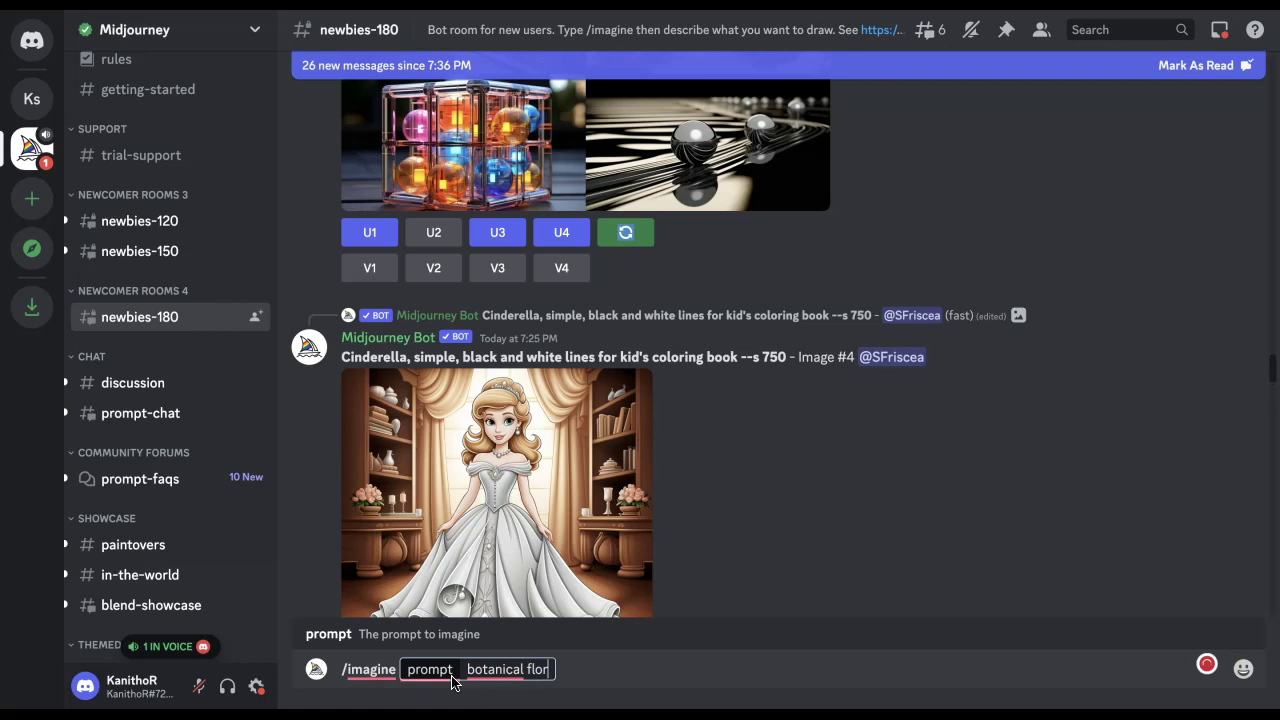
{"action": "type", "text": "ration"}
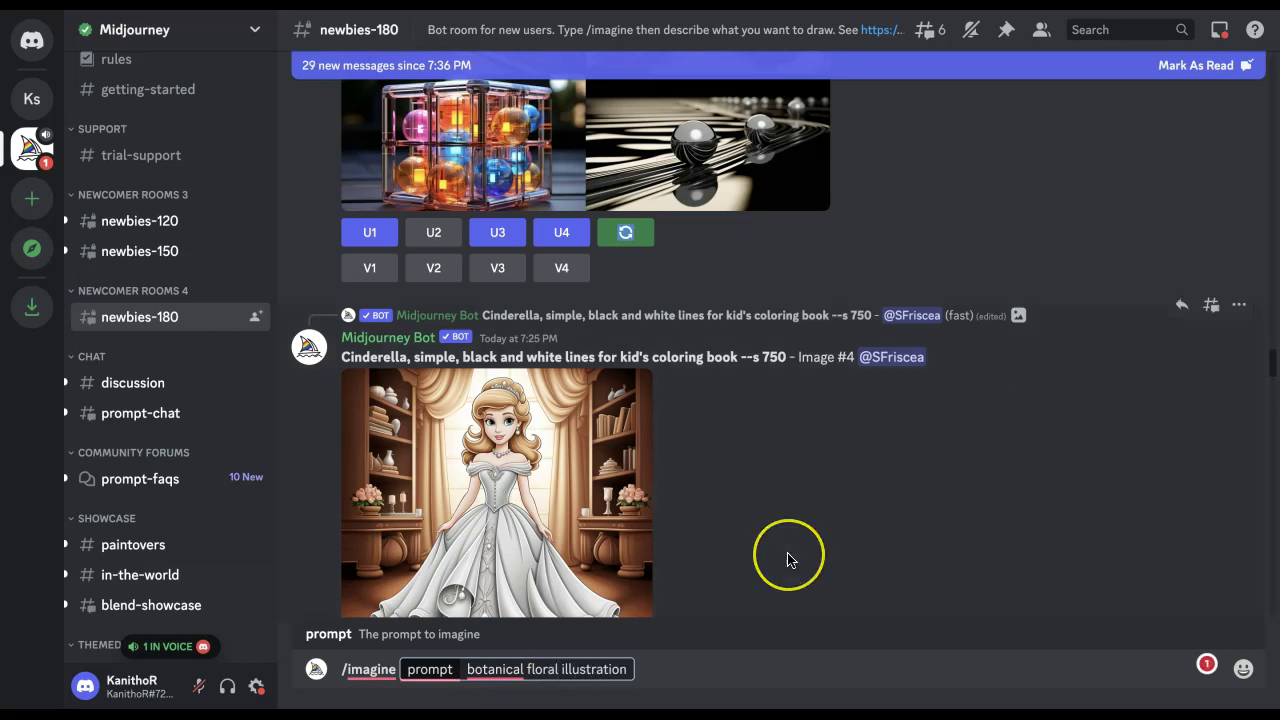
{"action": "key", "text": "Return"}
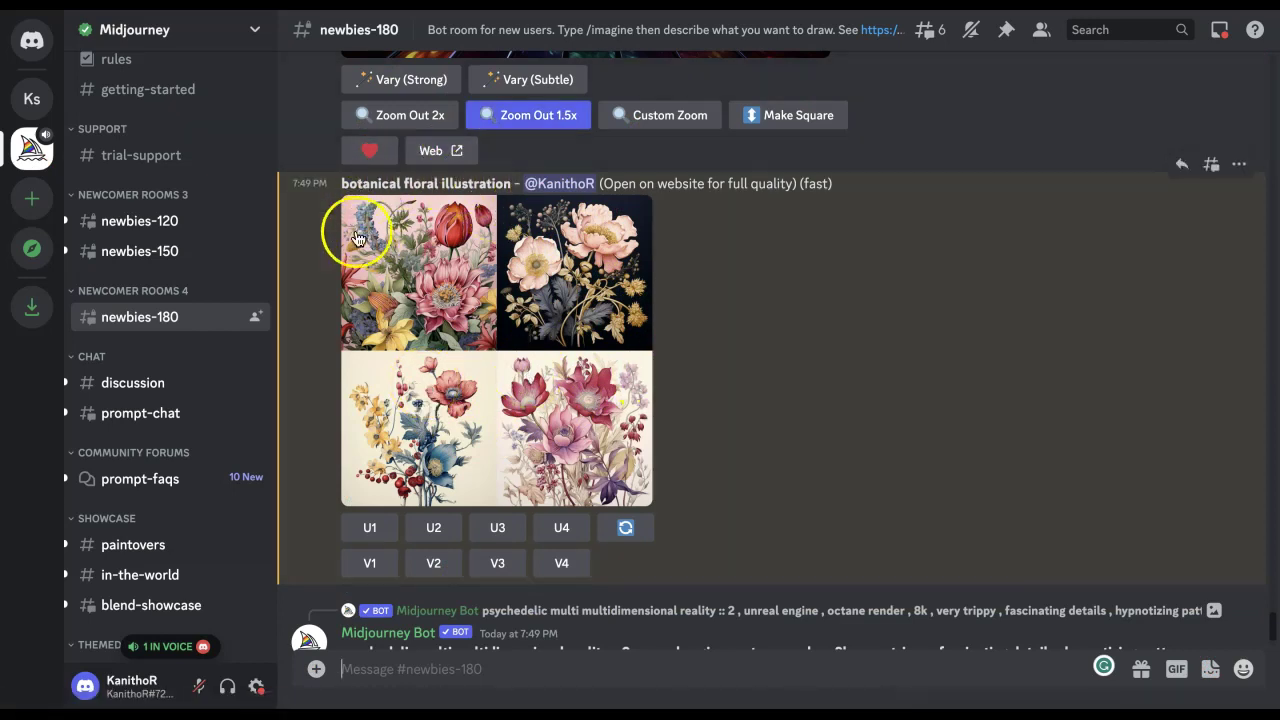
Step: Switch to the Midjourney web gallery and review the earlier butterfly and vintage botanical floral grids with their prompts
{"action": "scroll", "coordinate": [820, 380], "scroll_direction": "up", "scroll_amount": 5}
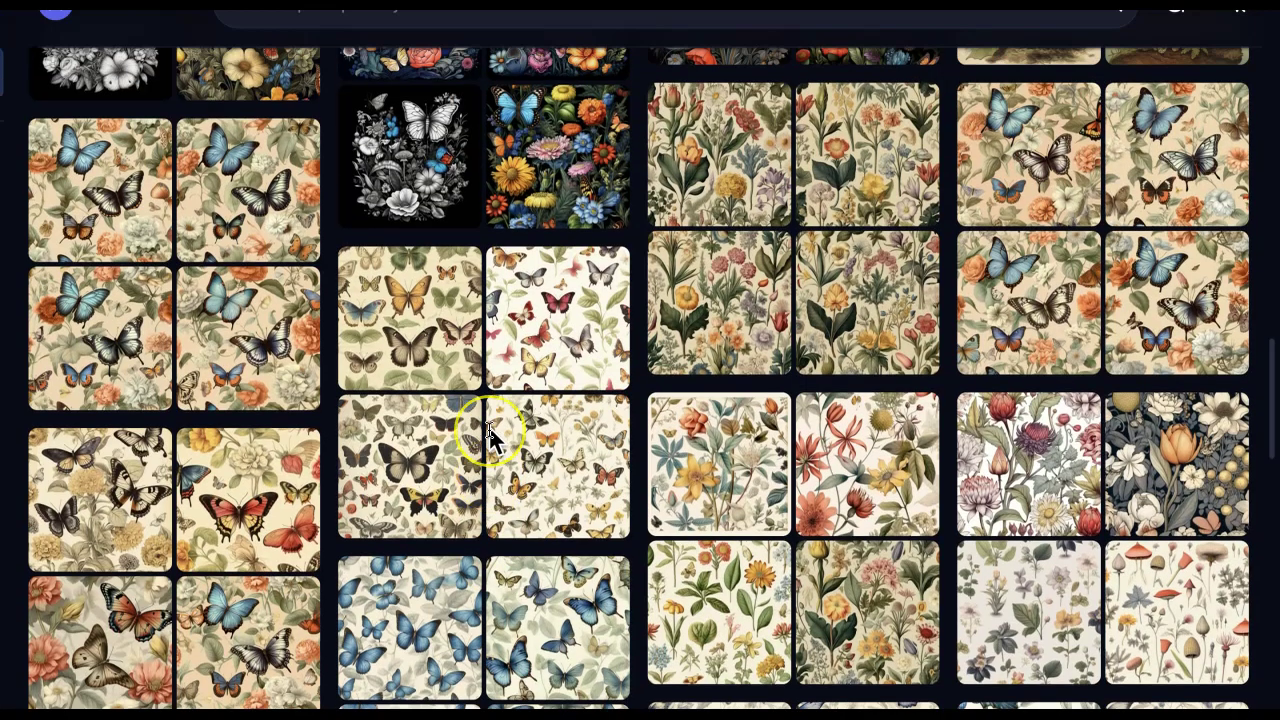
{"action": "scroll", "coordinate": [492, 438], "scroll_direction": "up", "scroll_amount": 3}
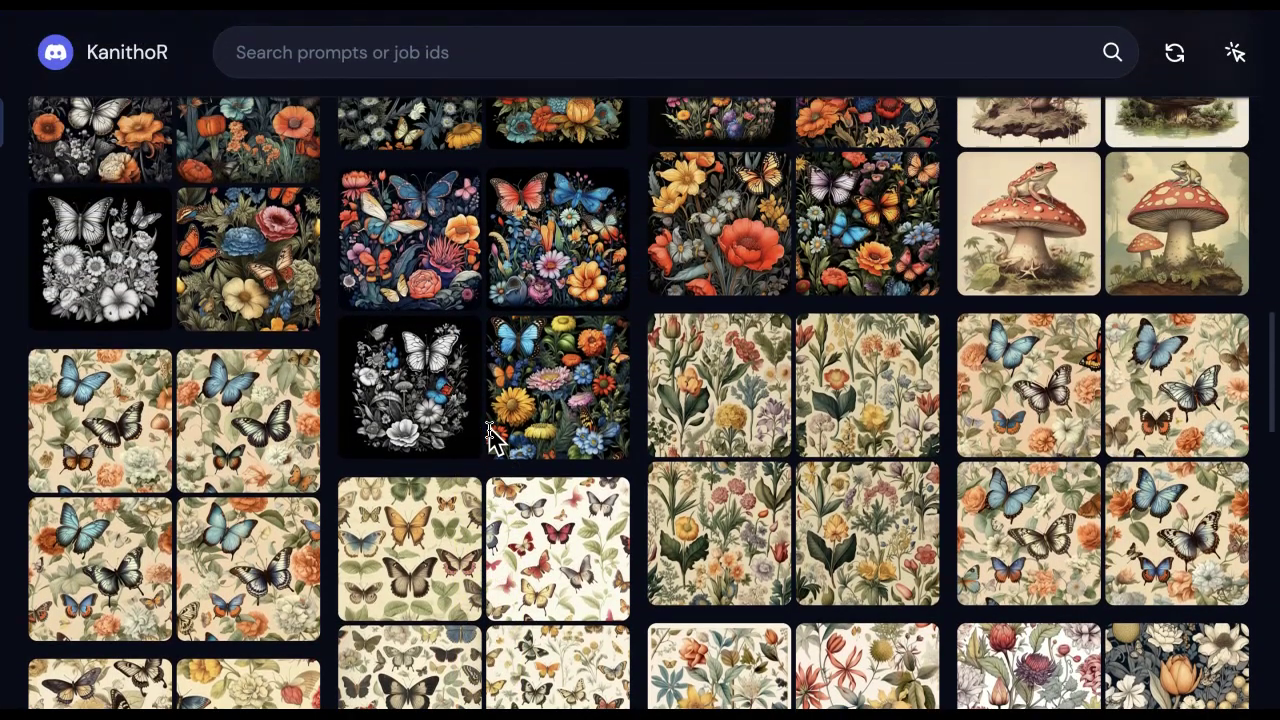
{"action": "scroll", "coordinate": [492, 438], "scroll_direction": "down", "scroll_amount": 5}
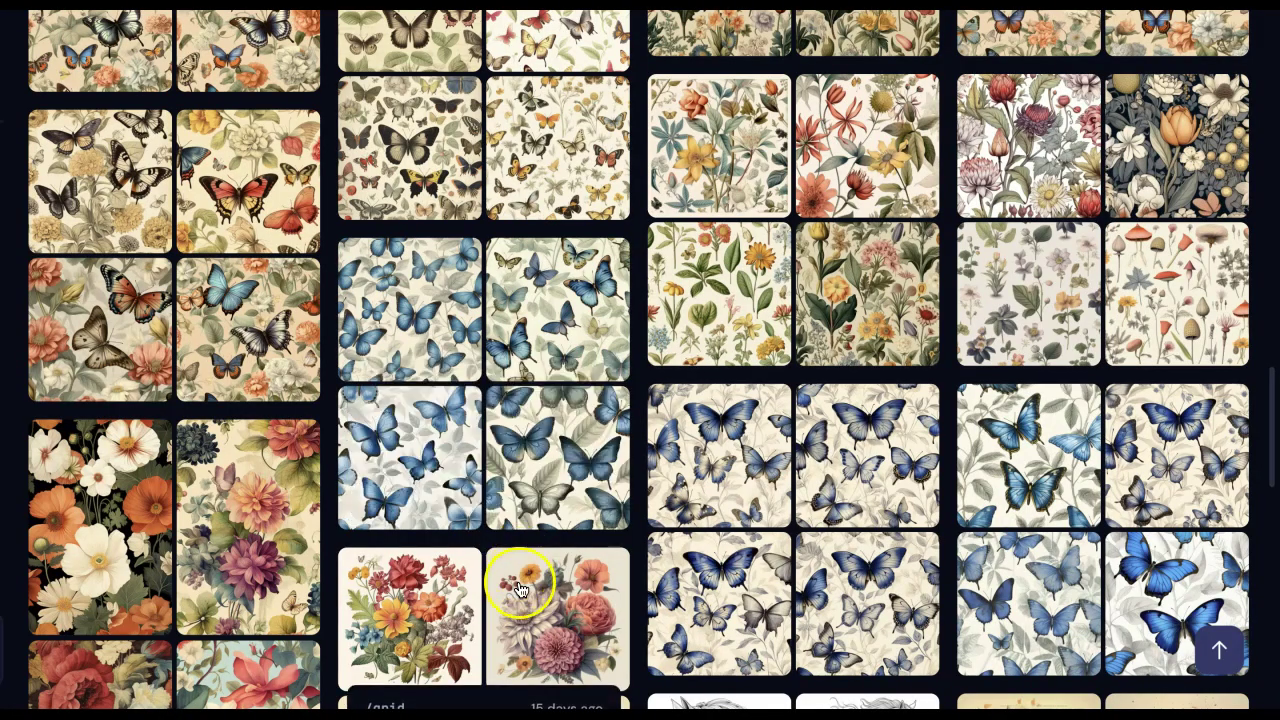
{"action": "scroll", "coordinate": [515, 545], "scroll_direction": "down", "scroll_amount": 1}
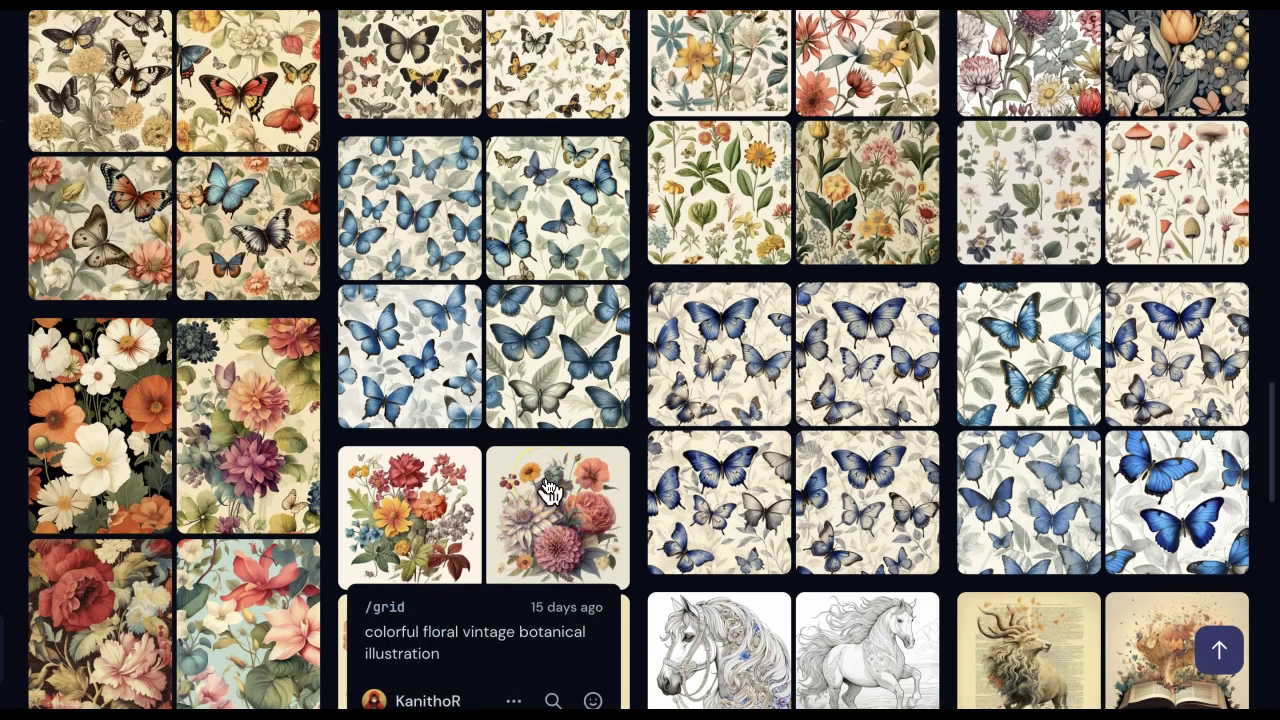
{"action": "left_click", "coordinate": [208, 487]}
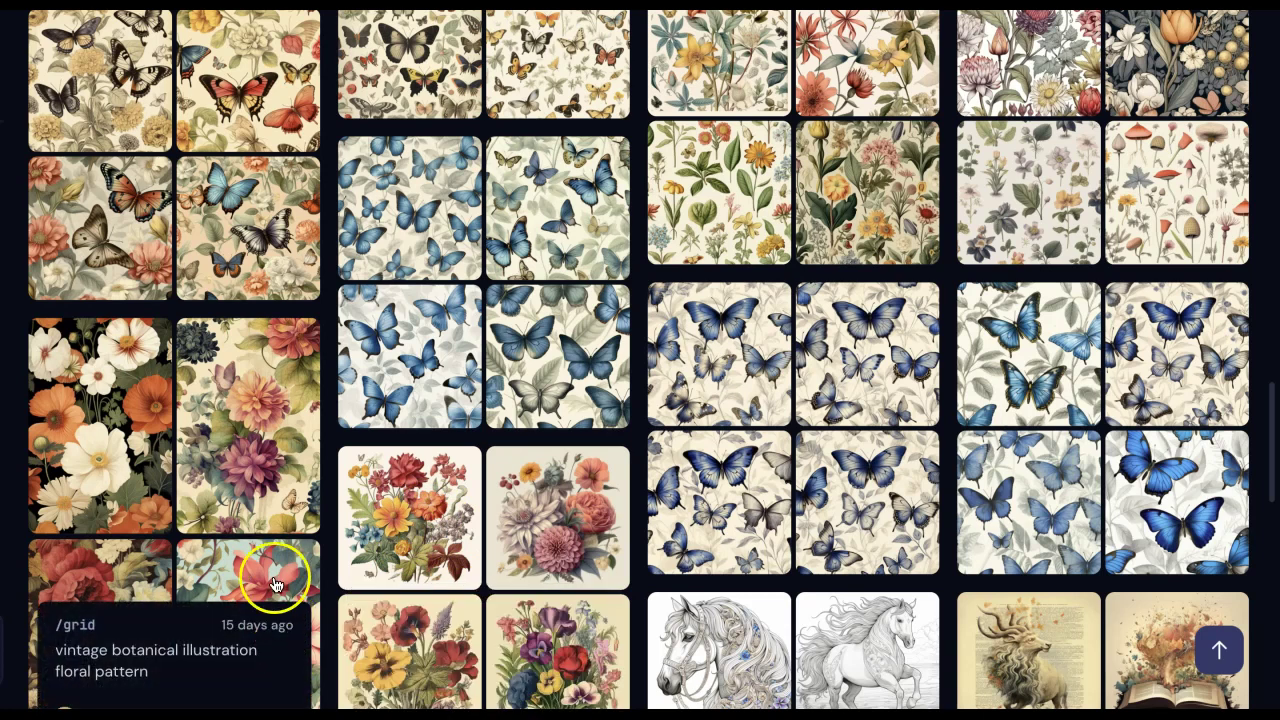
Step: Review the "vintage botanical illustration floral pattern" and butterfly pattern grids in the Midjourney gallery, comparing their prompts
{"action": "scroll", "coordinate": [362, 360], "scroll_direction": "up", "scroll_amount": 1}
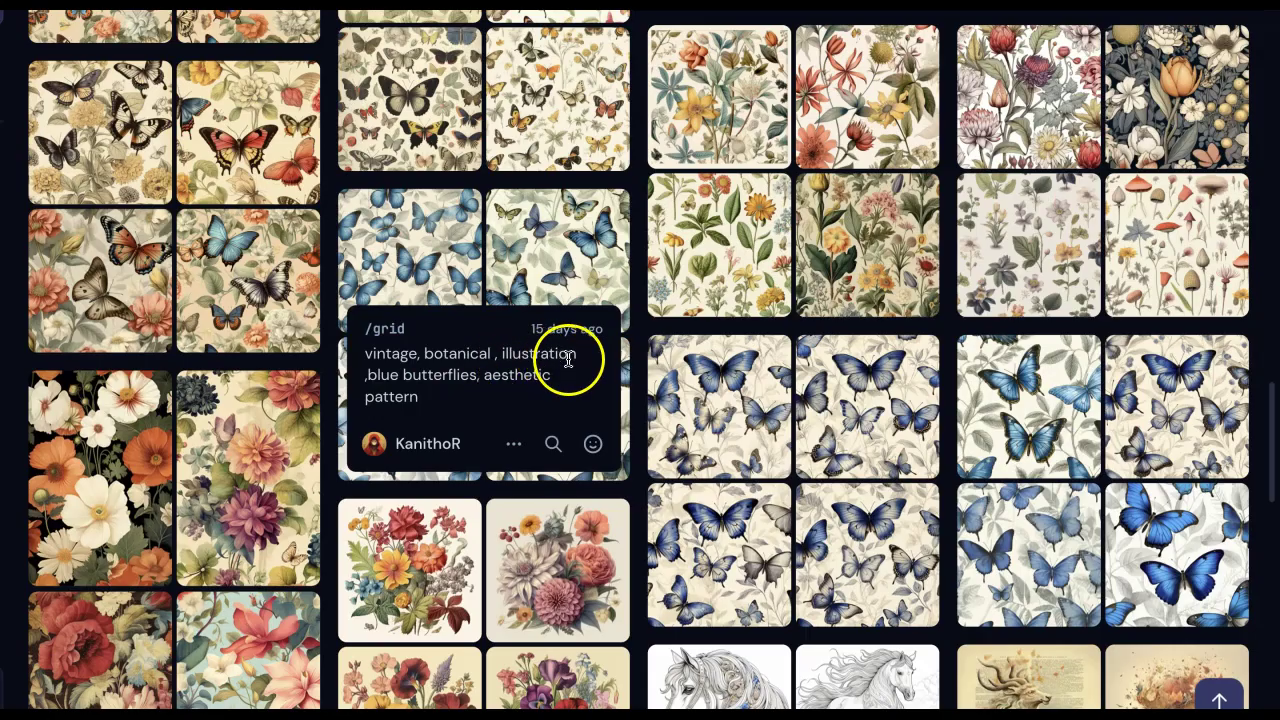
{"action": "scroll", "coordinate": [109, 429], "scroll_direction": "up", "scroll_amount": 2}
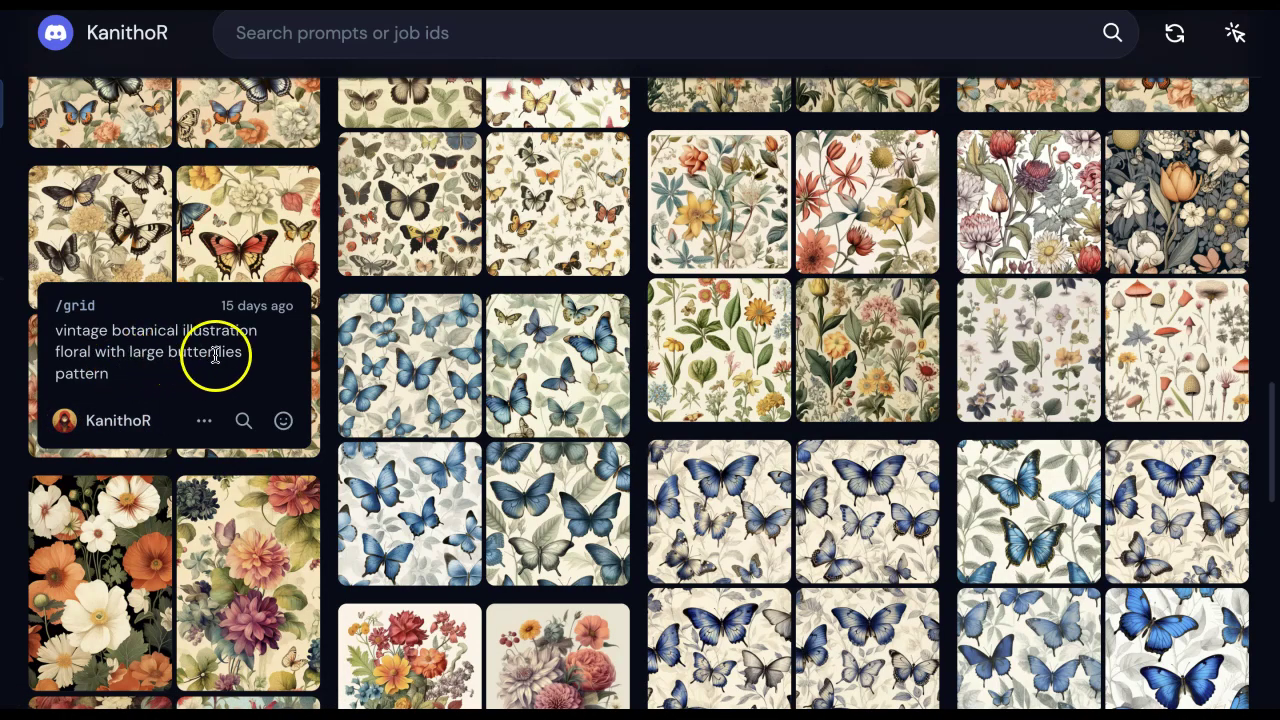
{"action": "scroll", "coordinate": [1125, 325], "scroll_direction": "up", "scroll_amount": 2}
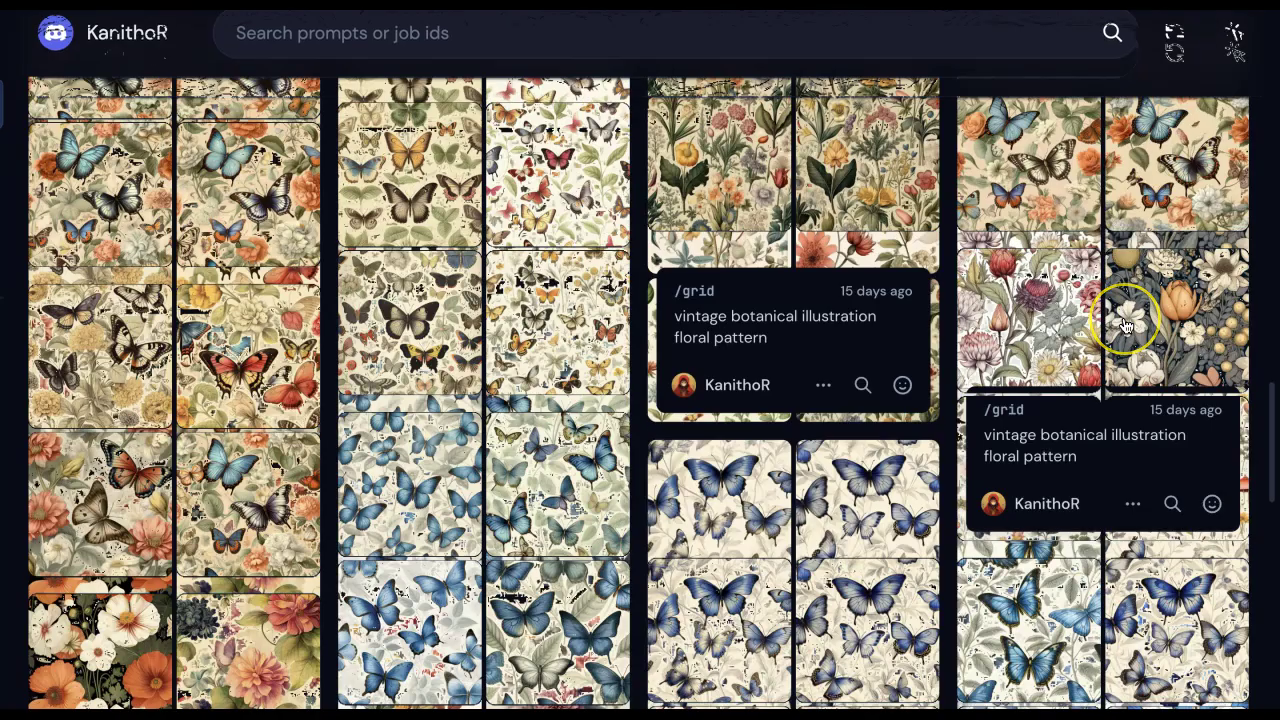
{"action": "scroll", "coordinate": [1100, 429], "scroll_direction": "down", "scroll_amount": 2}
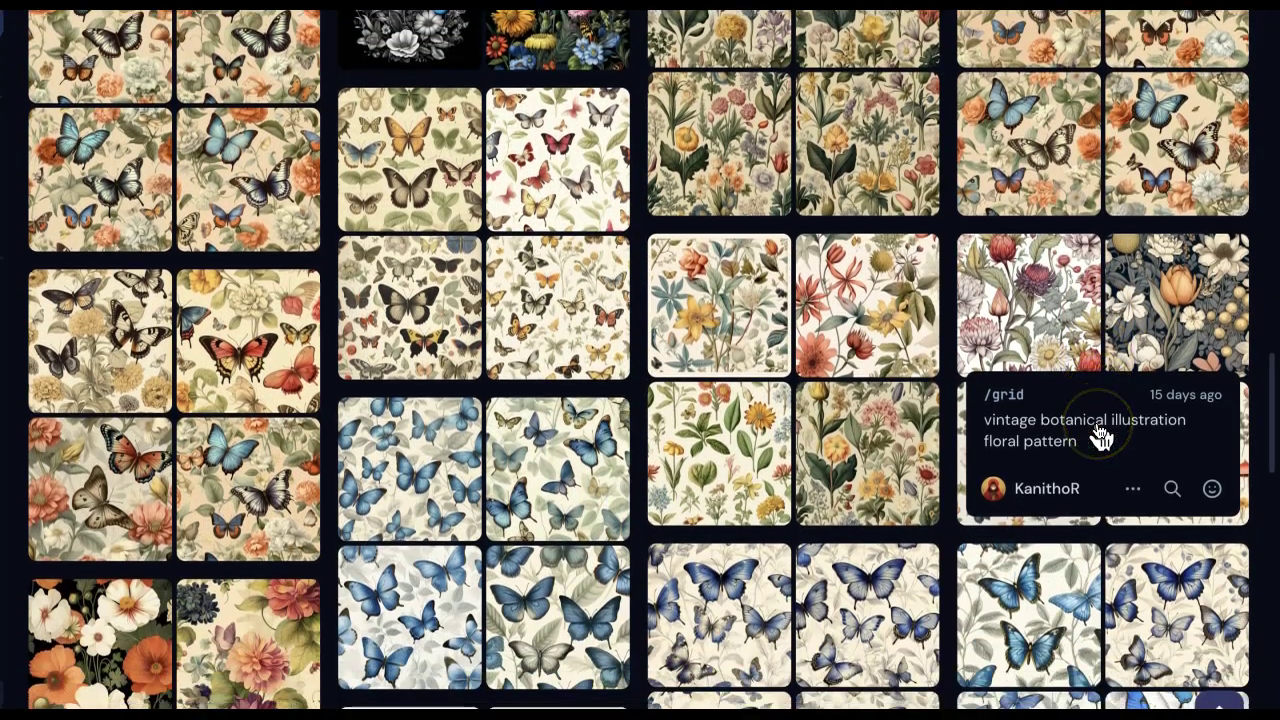
{"action": "scroll", "coordinate": [1097, 424], "scroll_direction": "down", "scroll_amount": 1}
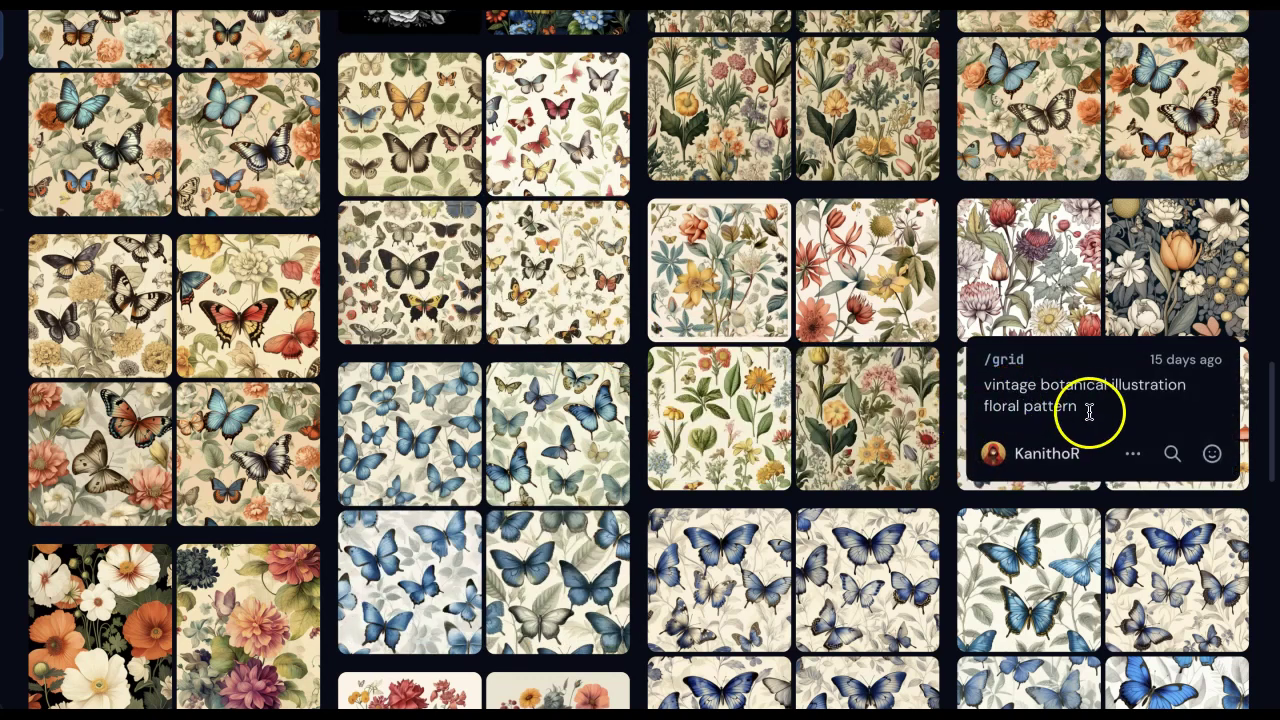
{"action": "scroll", "coordinate": [875, 373], "scroll_direction": "up", "scroll_amount": 3}
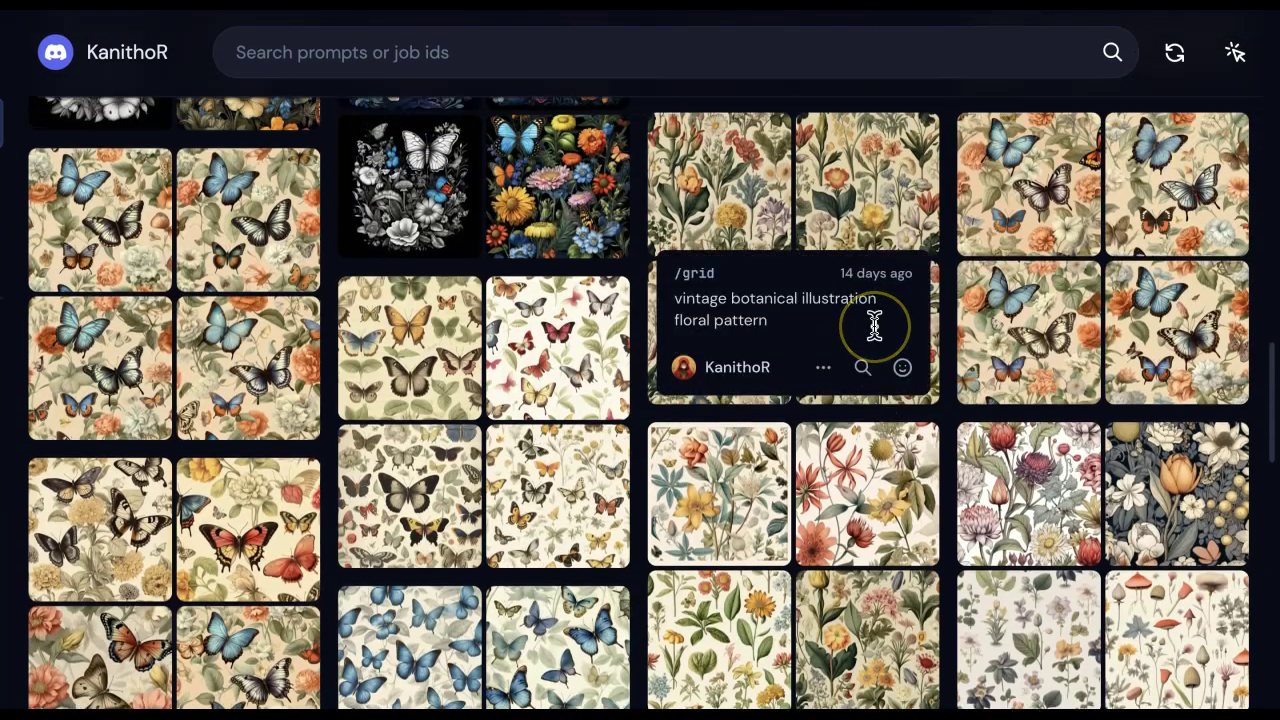
{"action": "scroll", "coordinate": [842, 455], "scroll_direction": "up", "scroll_amount": 3}
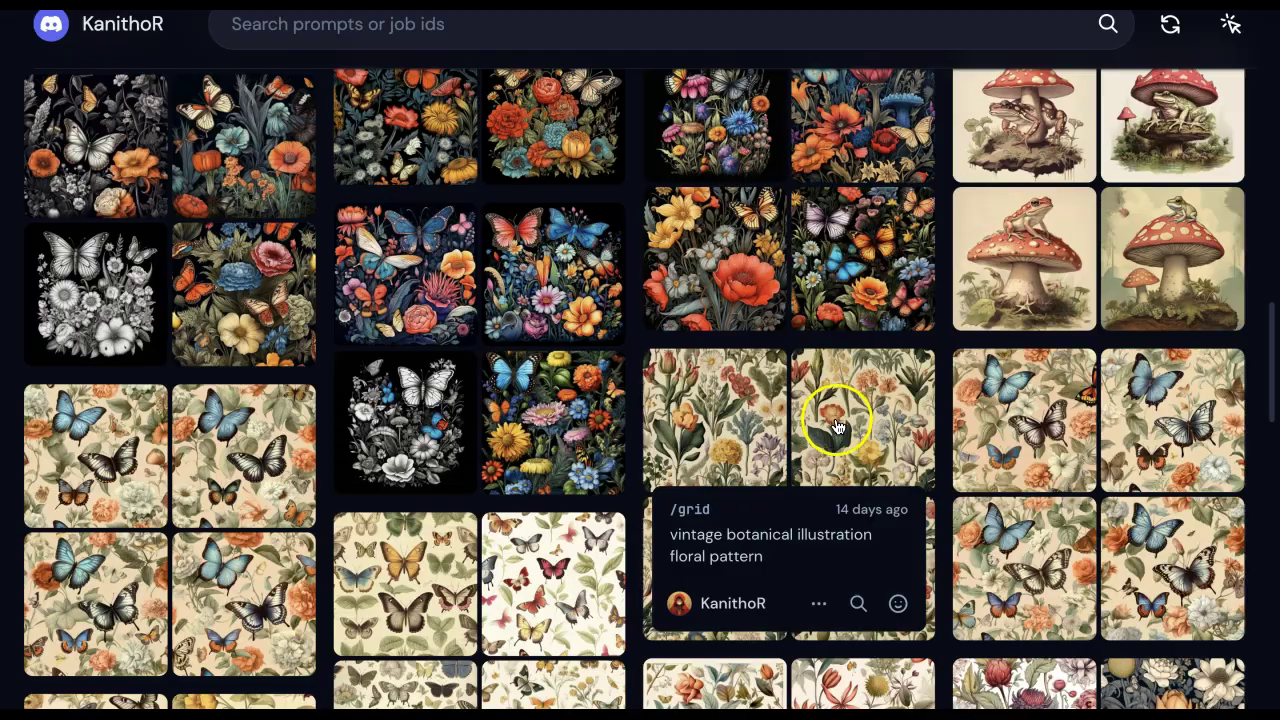
{"action": "scroll", "coordinate": [838, 430], "scroll_direction": "down", "scroll_amount": 1}
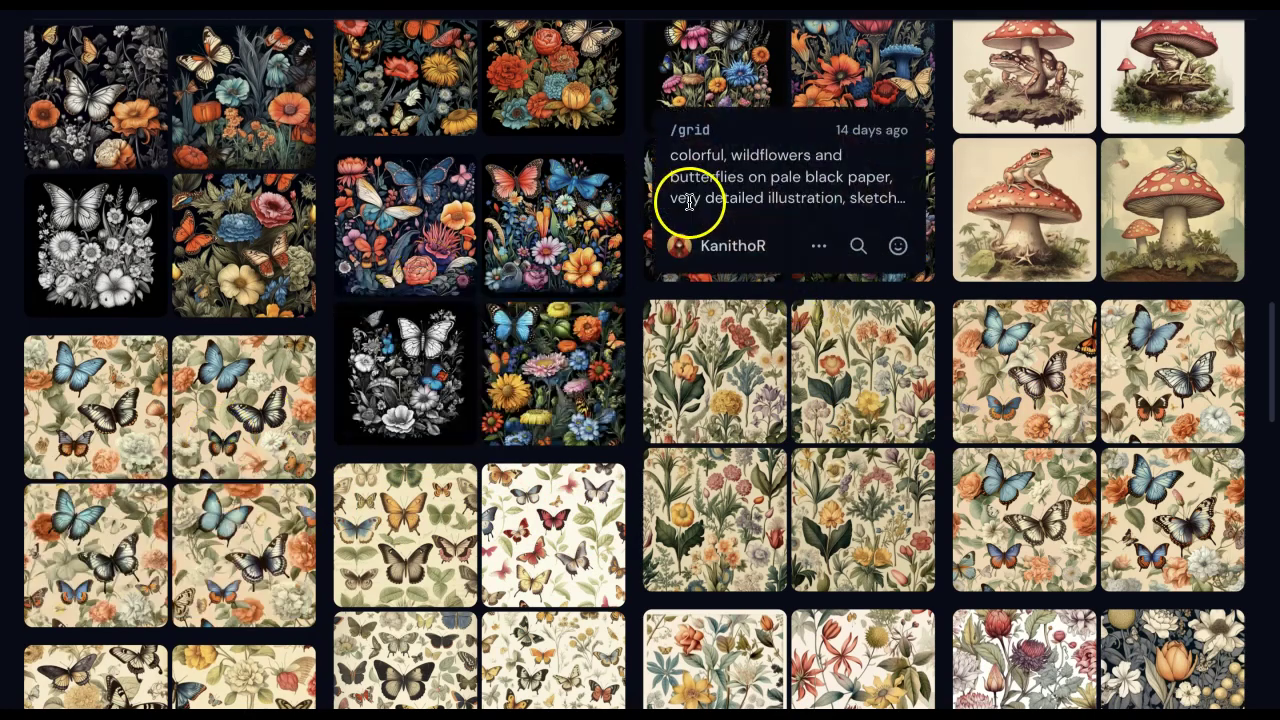
Step: Examine the dark wildflower and butterfly grids and read their "pale black paper" prompts in the gallery
{"action": "left_click_drag", "start_coordinate": [905, 395], "coordinate": [770, 372]}
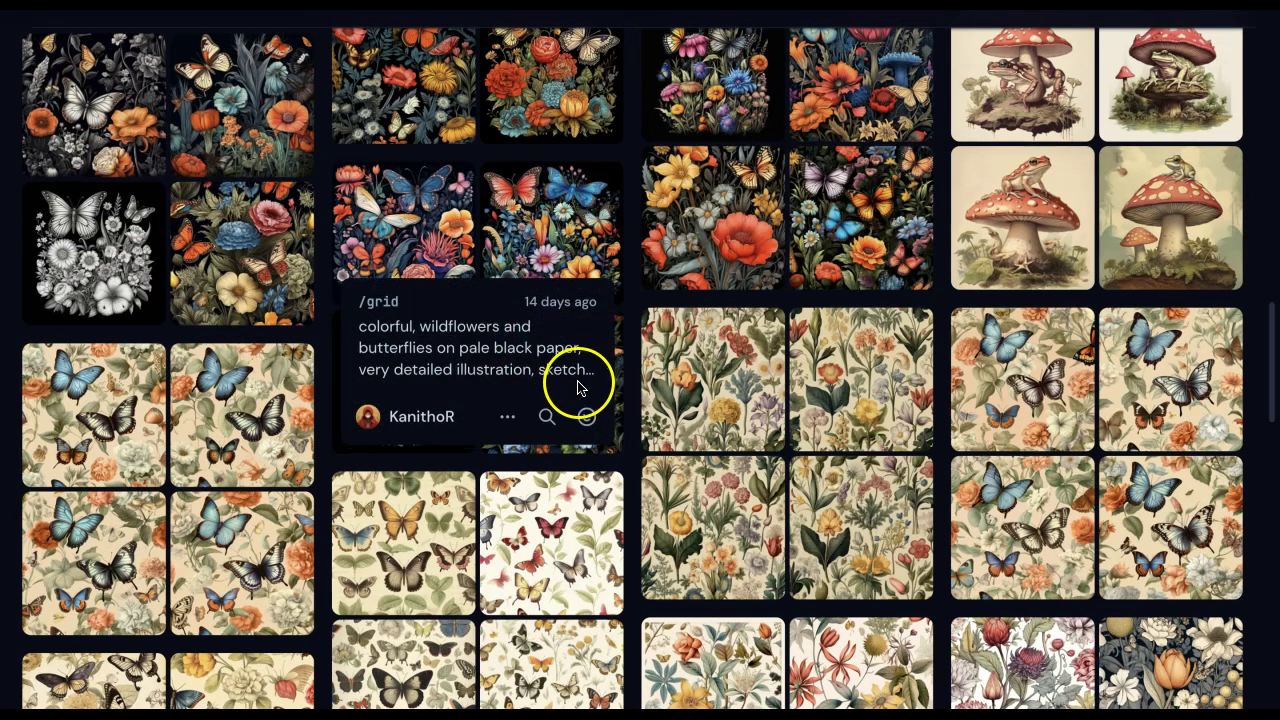
{"action": "scroll", "coordinate": [572, 228], "scroll_direction": "up", "scroll_amount": 1}
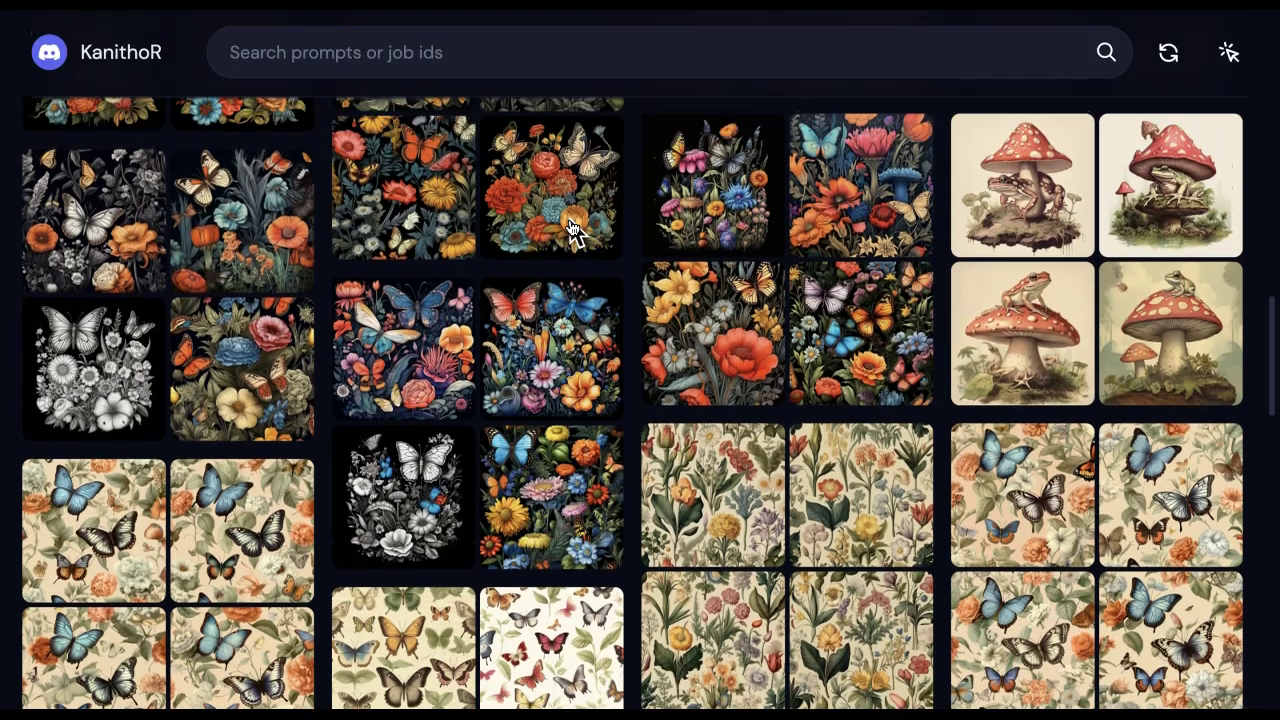
{"action": "mouse_move", "coordinate": [454, 199]}
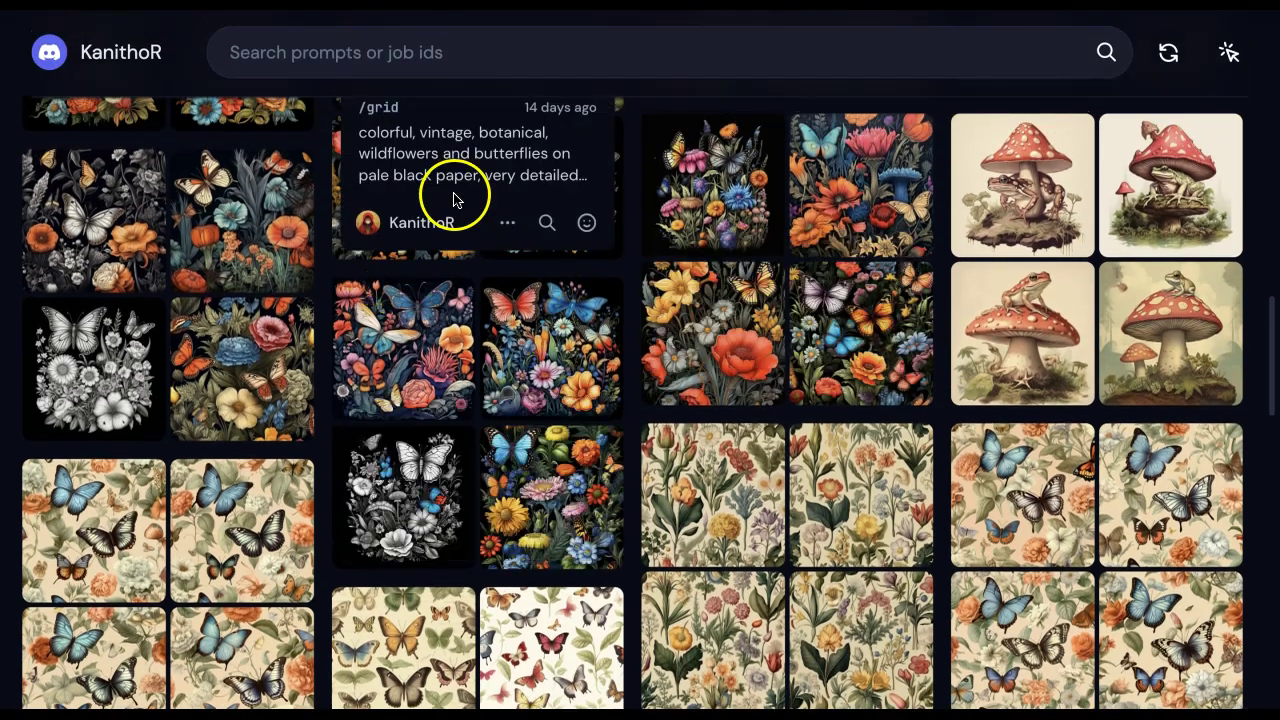
{"action": "scroll", "coordinate": [491, 286], "scroll_direction": "up", "scroll_amount": 5}
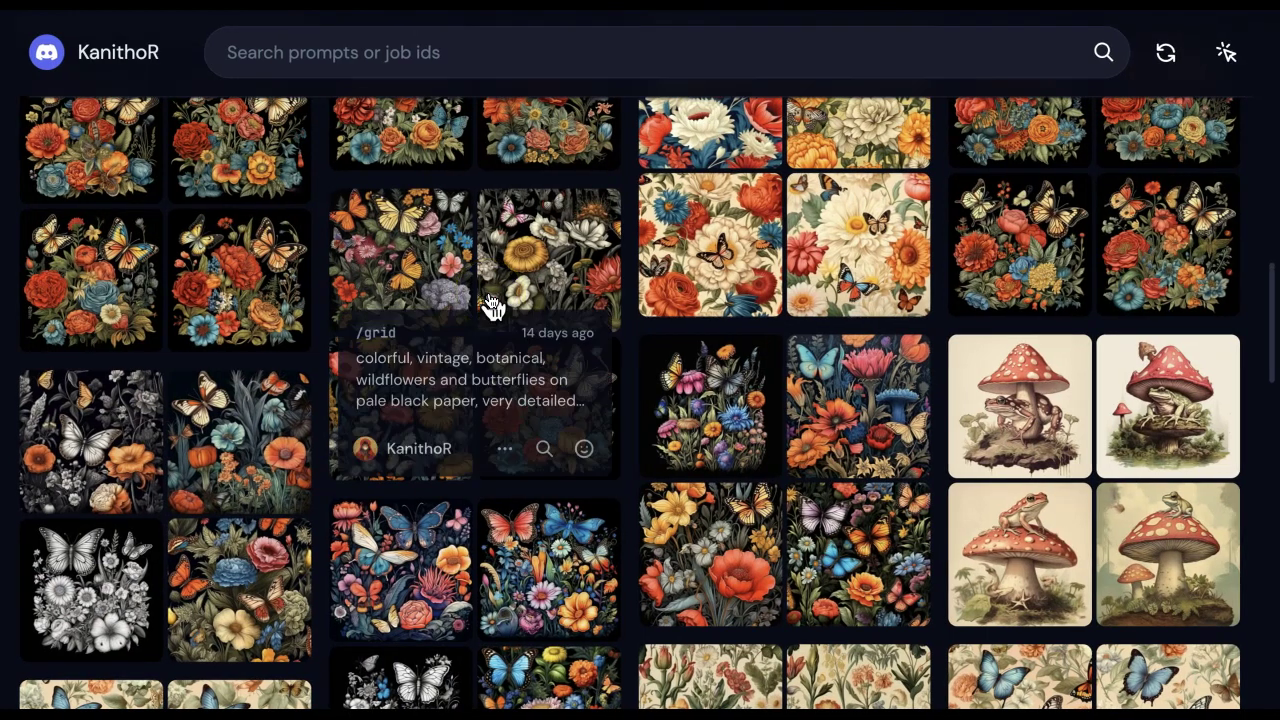
{"action": "scroll", "coordinate": [491, 305], "scroll_direction": "up", "scroll_amount": 3}
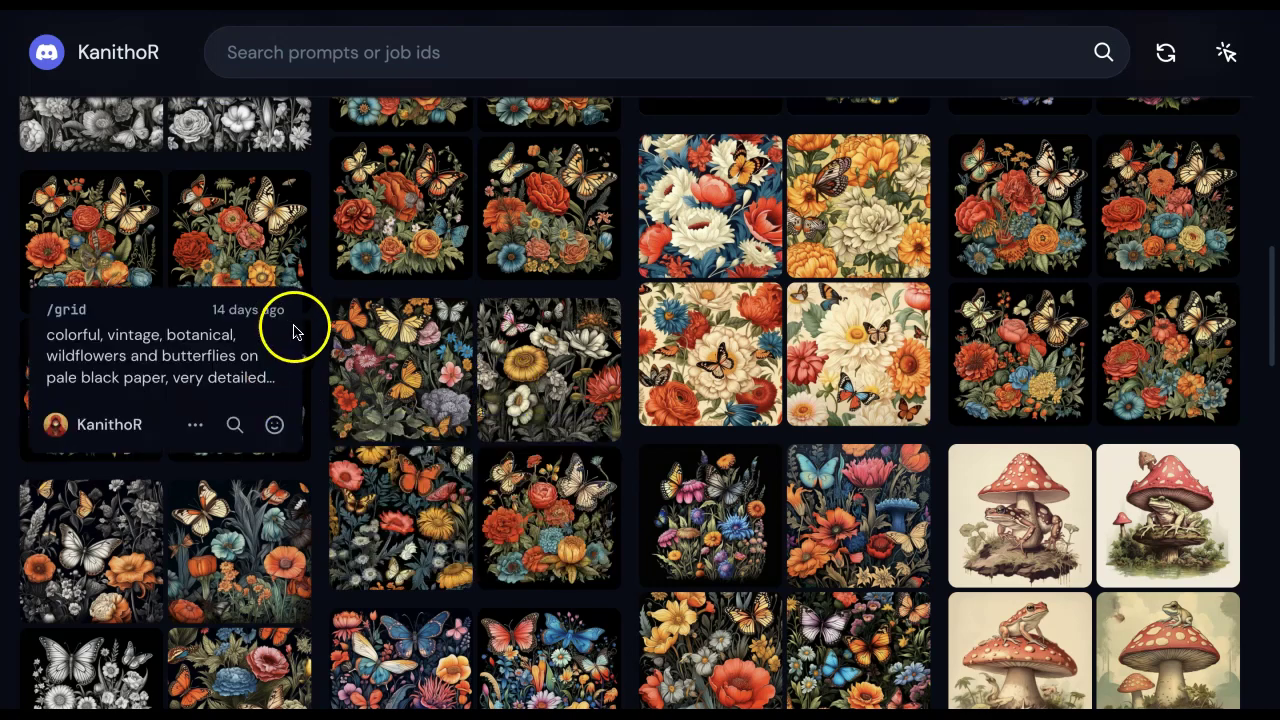
{"action": "scroll", "coordinate": [1043, 252], "scroll_direction": "up", "scroll_amount": 5}
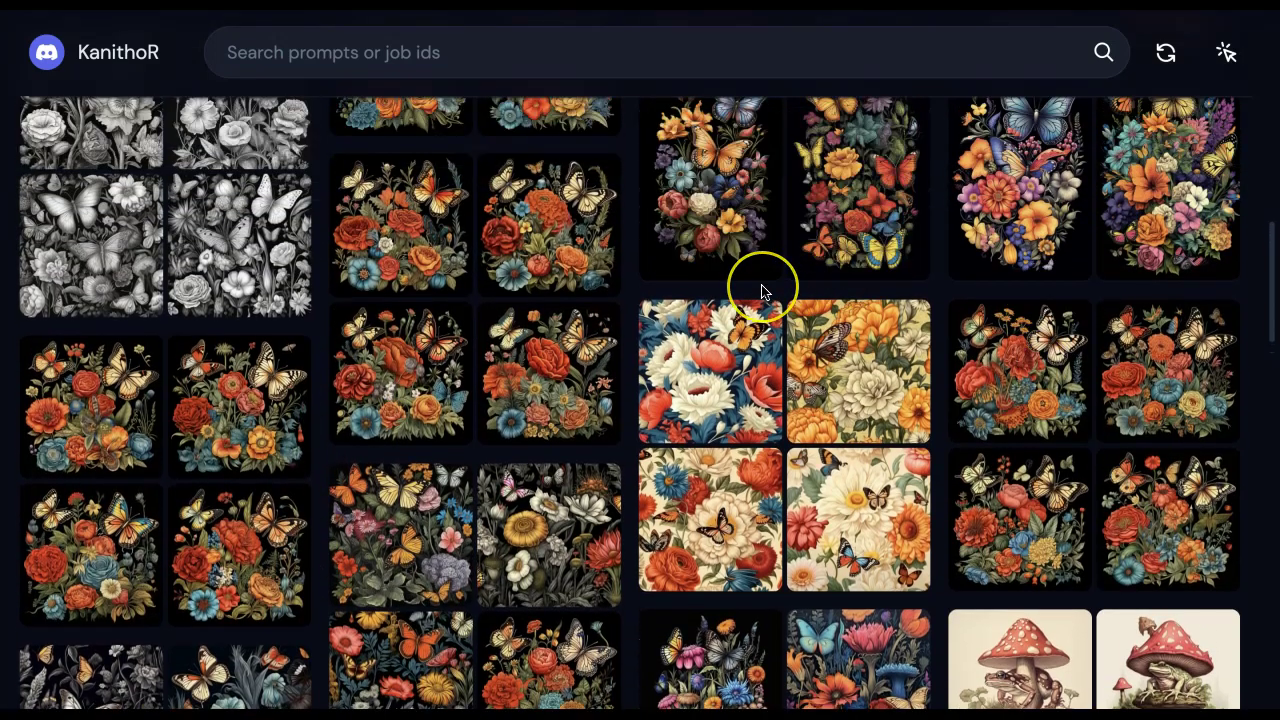
{"action": "scroll", "coordinate": [762, 297], "scroll_direction": "up", "scroll_amount": 3}
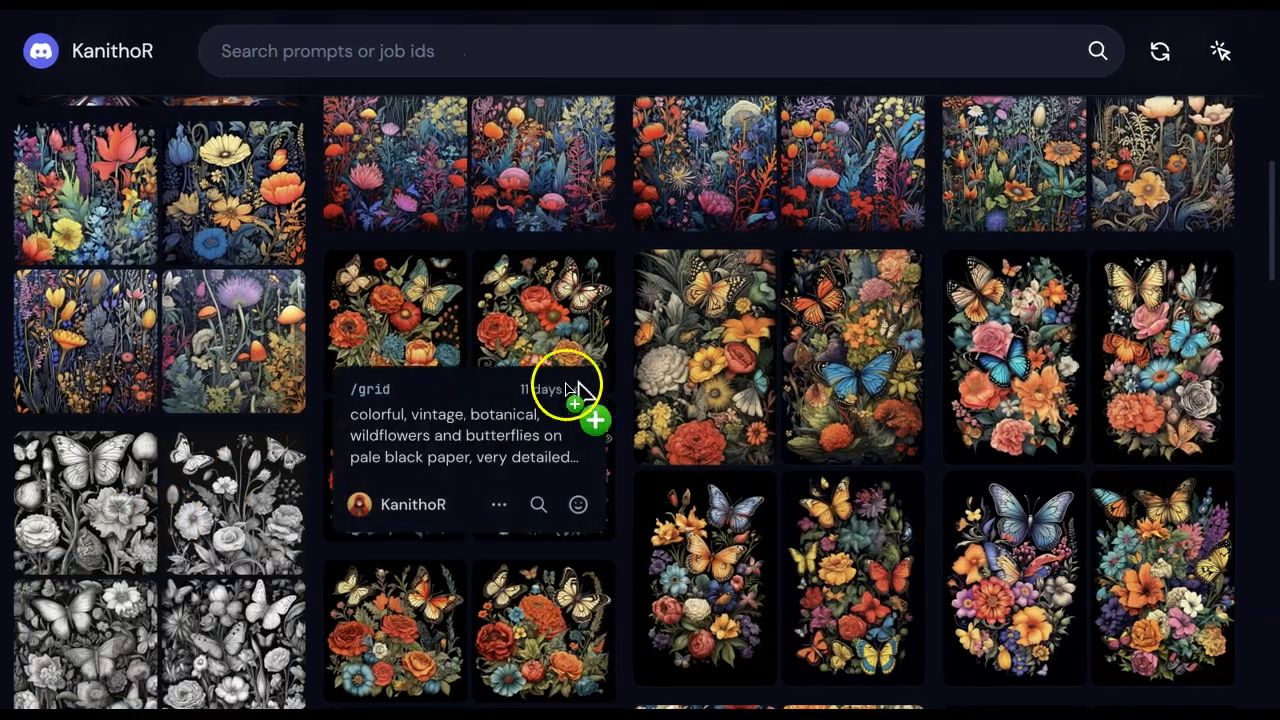
Step: Switch to Lexica and browse the "botanical floral vintage" search results for floral styles and their prompts
{"action": "scroll", "coordinate": [743, 363], "scroll_direction": "up", "scroll_amount": 1}
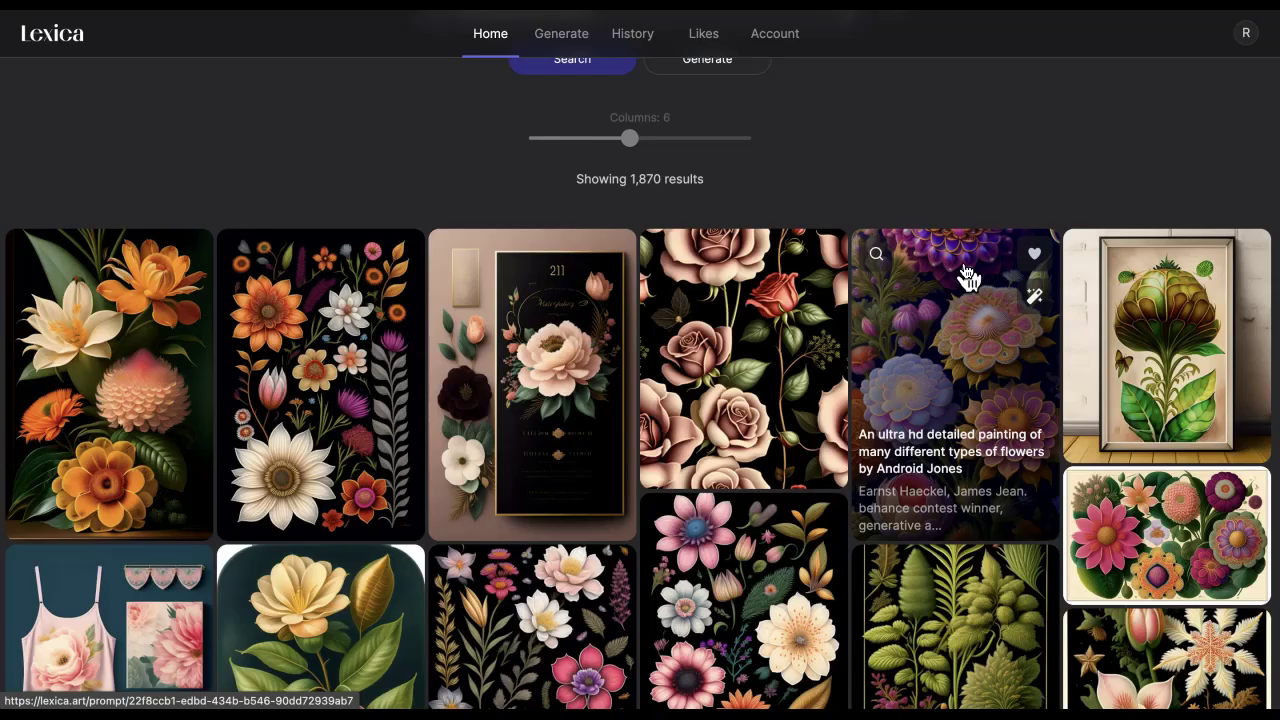
{"action": "scroll", "coordinate": [966, 276], "scroll_direction": "down", "scroll_amount": 3}
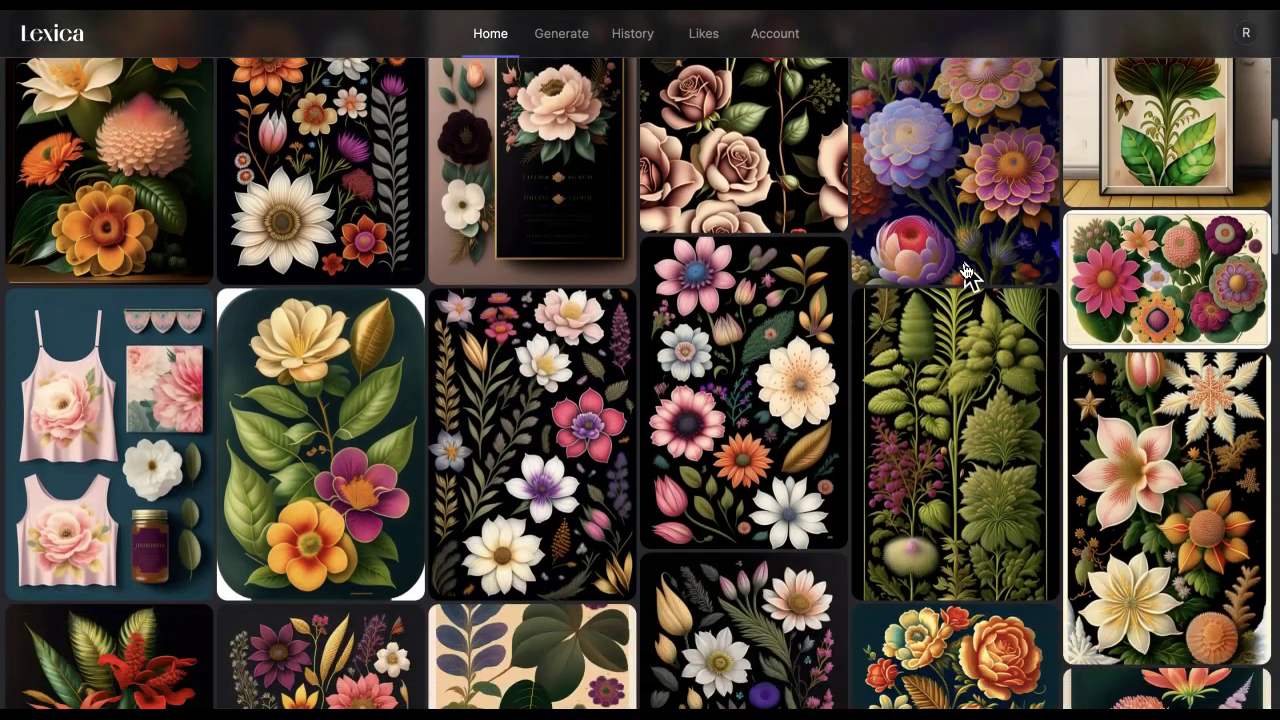
{"action": "scroll", "coordinate": [966, 276], "scroll_direction": "down", "scroll_amount": 4}
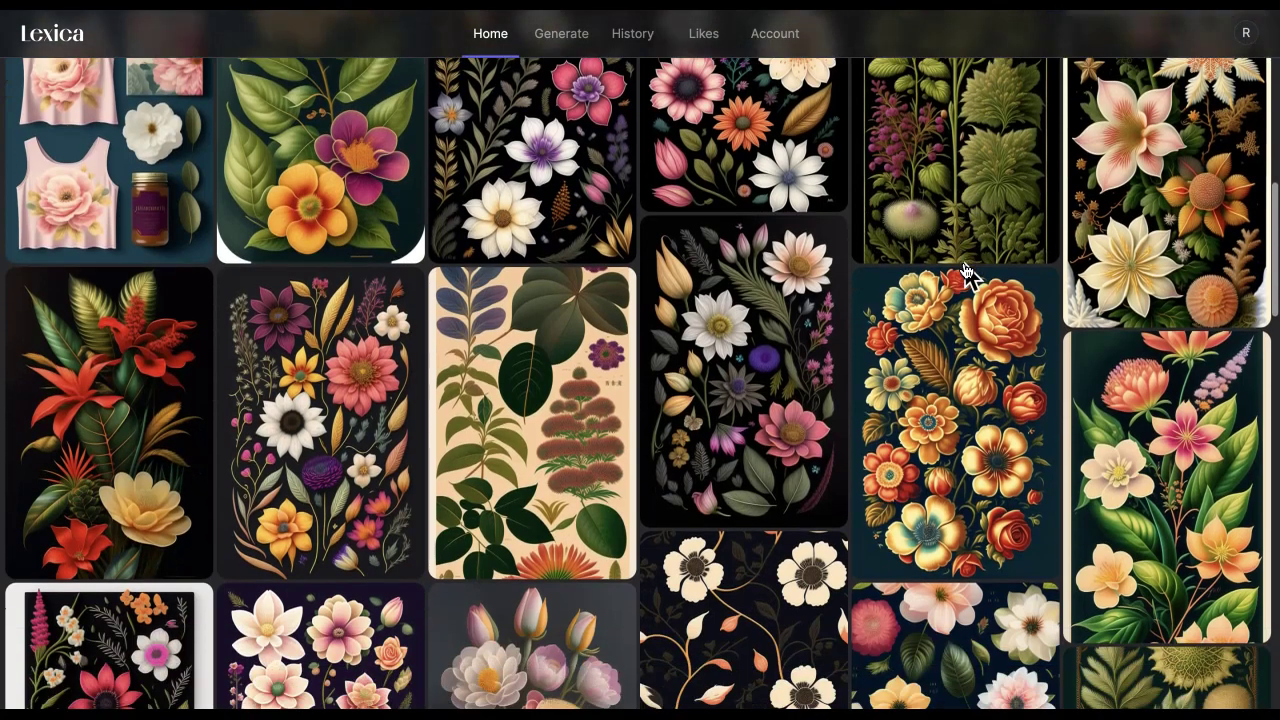
{"action": "scroll", "coordinate": [966, 276], "scroll_direction": "down", "scroll_amount": 12}
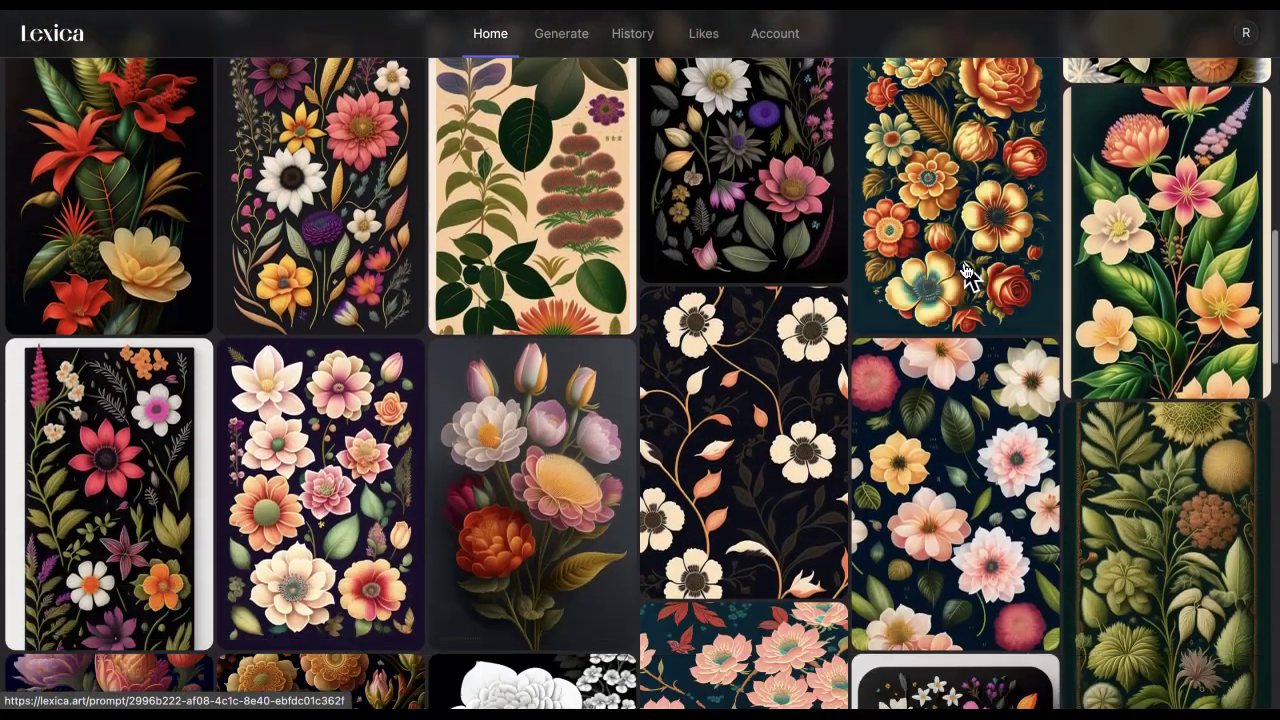
{"action": "scroll", "coordinate": [966, 276], "scroll_direction": "up", "scroll_amount": 4}
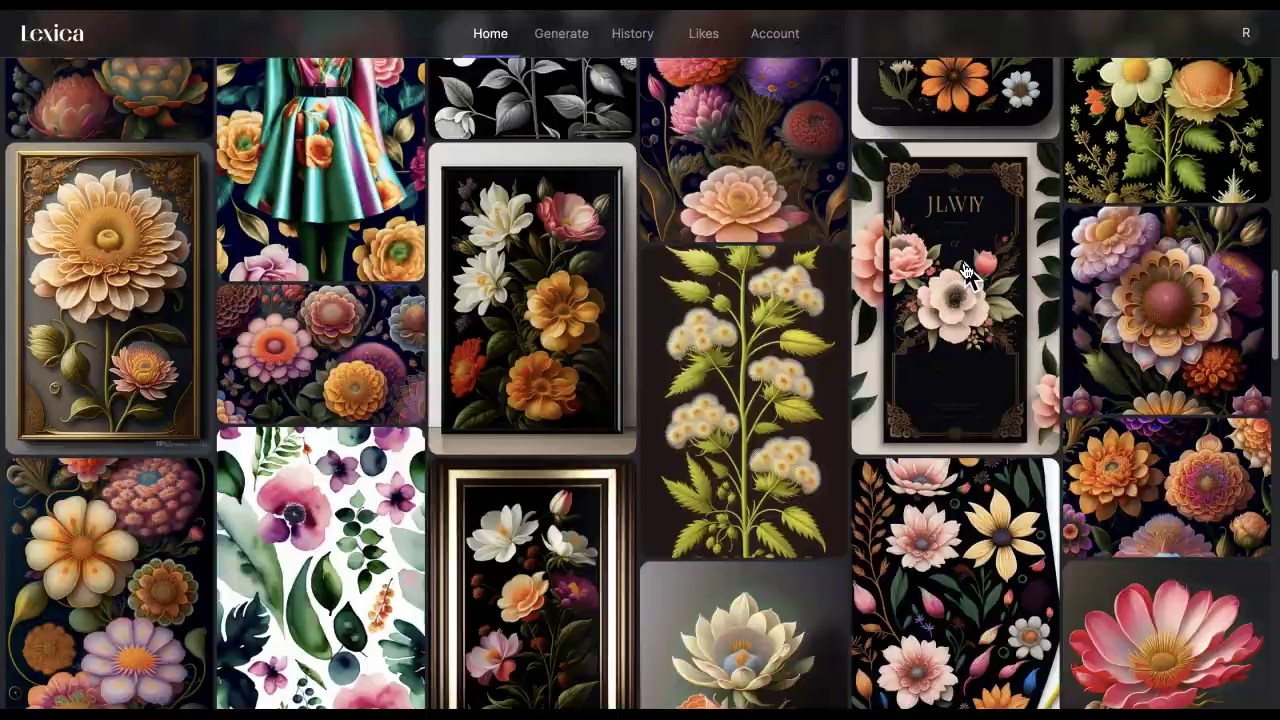
{"action": "left_click", "coordinate": [960, 251]}
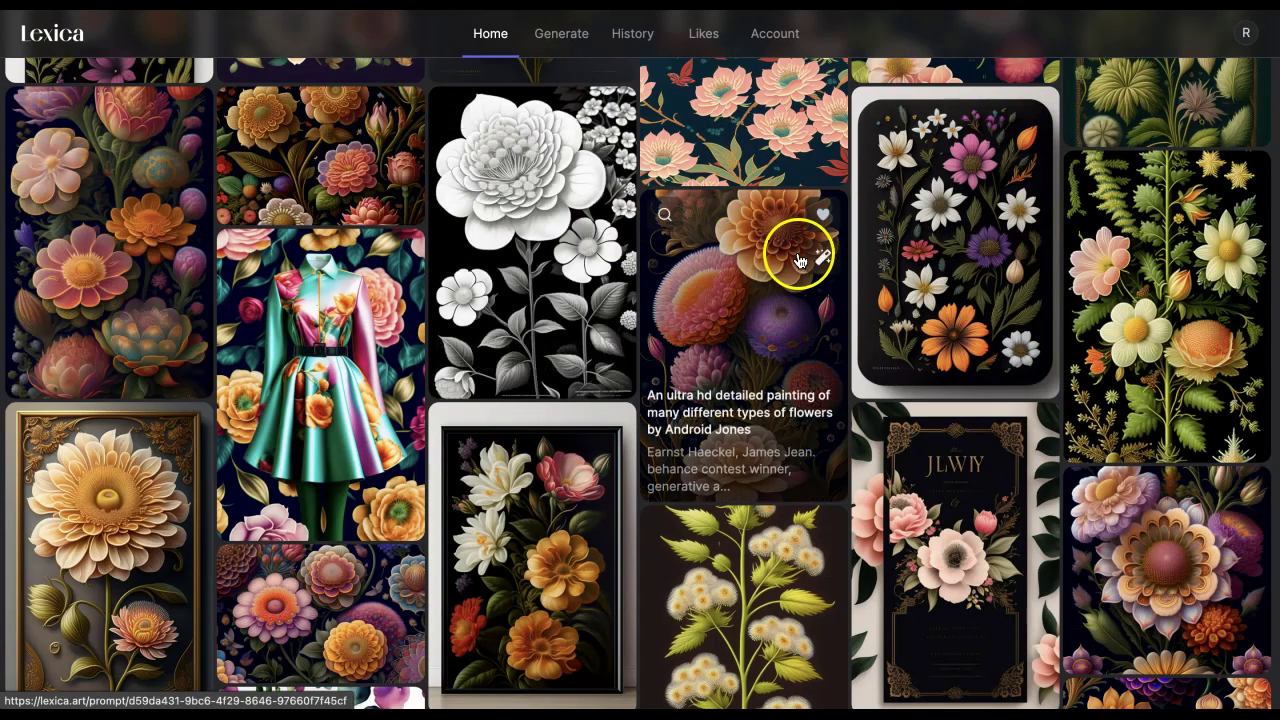
{"action": "scroll", "coordinate": [370, 340], "scroll_direction": "down", "scroll_amount": 5}
{"action": "scroll", "coordinate": [370, 340], "scroll_direction": "up", "scroll_amount": 10}
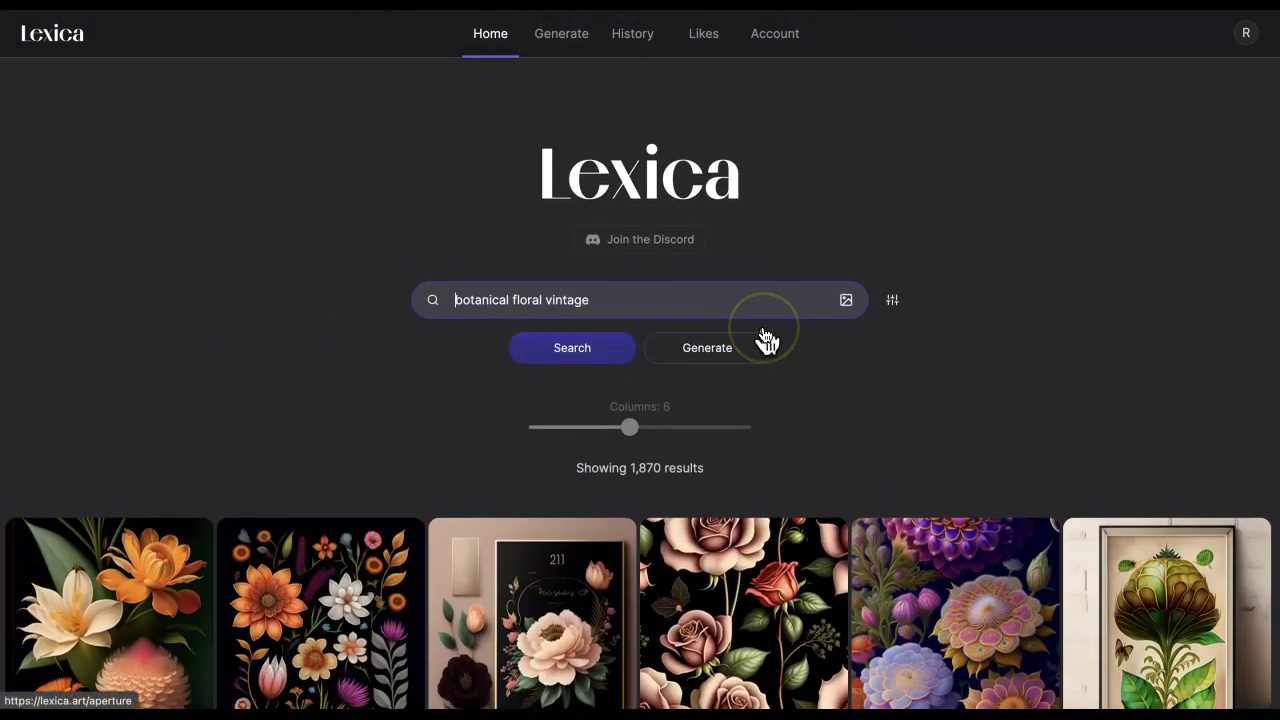
{"action": "scroll", "coordinate": [766, 340], "scroll_direction": "down", "scroll_amount": 10}
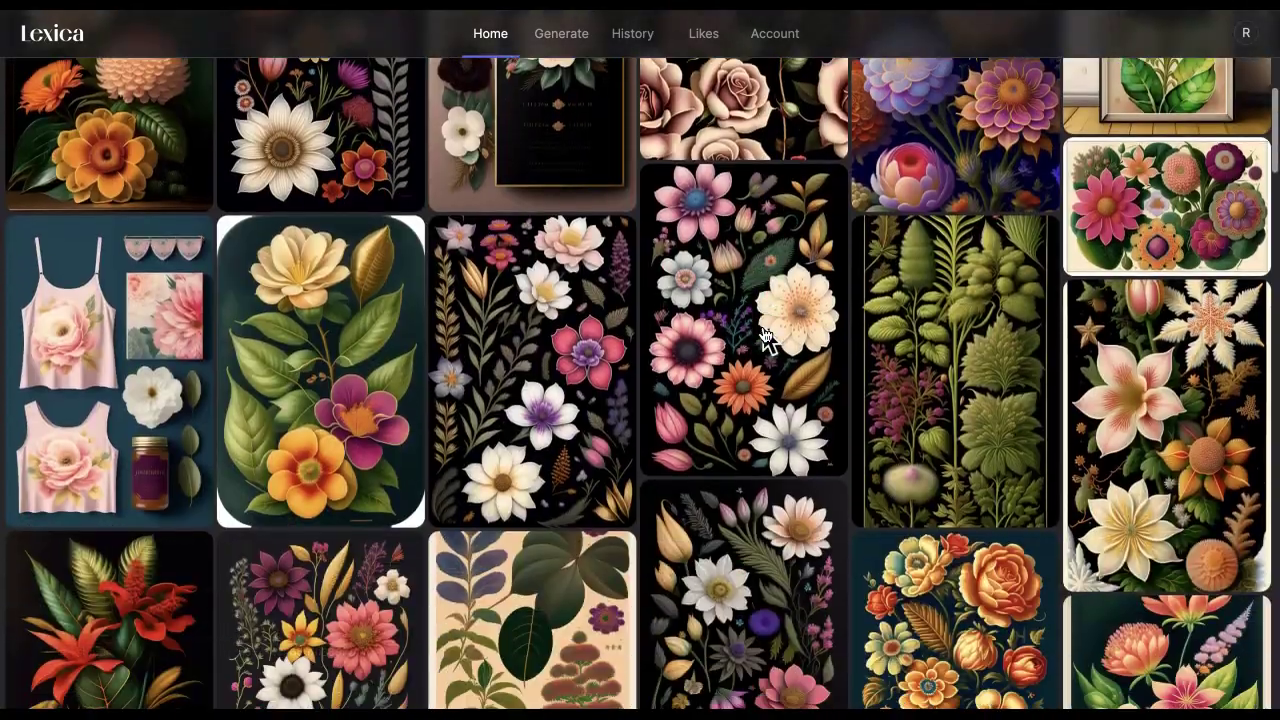
{"action": "scroll", "coordinate": [766, 338], "scroll_direction": "down", "scroll_amount": 6}
{"action": "scroll", "coordinate": [766, 338], "scroll_direction": "up", "scroll_amount": 4}
{"action": "mouse_move", "coordinate": [766, 338]}
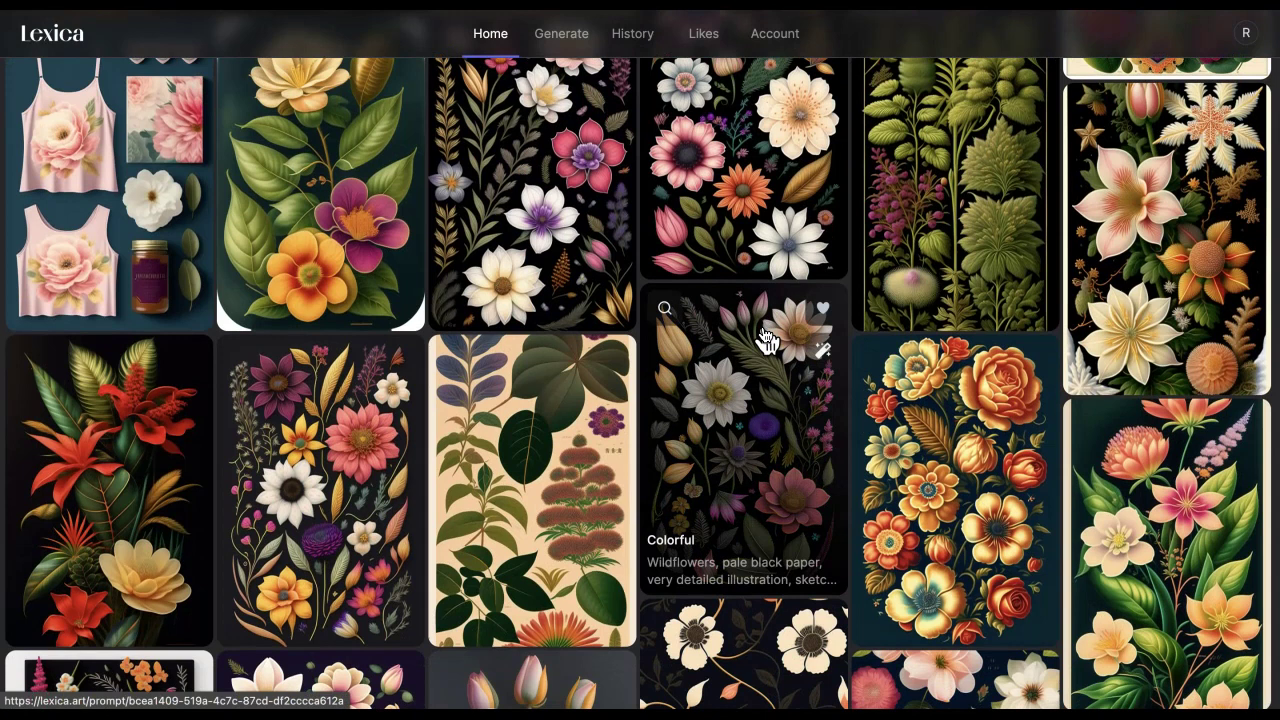
Step: Copy the prompt of the "Colorful, wildflowers, pale black paper" image, close its details, and look through more Lexica results
{"action": "left_click", "coordinate": [519, 230]}
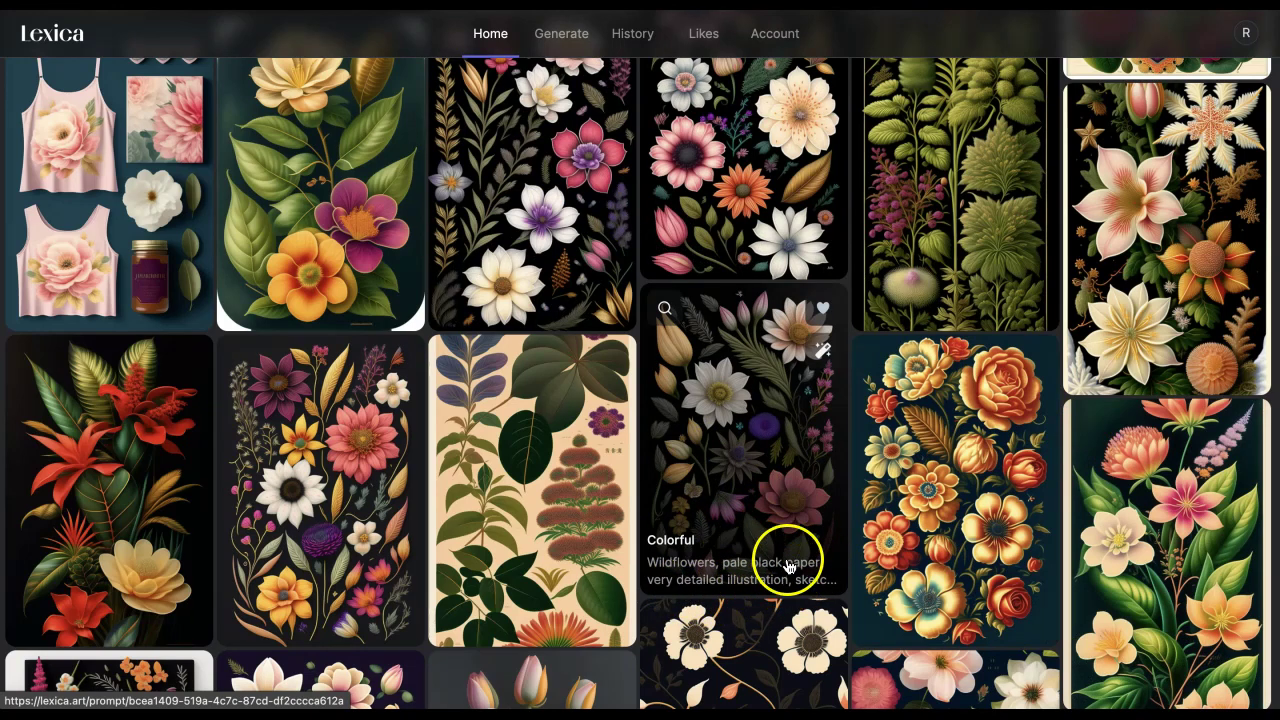
{"action": "left_click", "coordinate": [786, 484]}
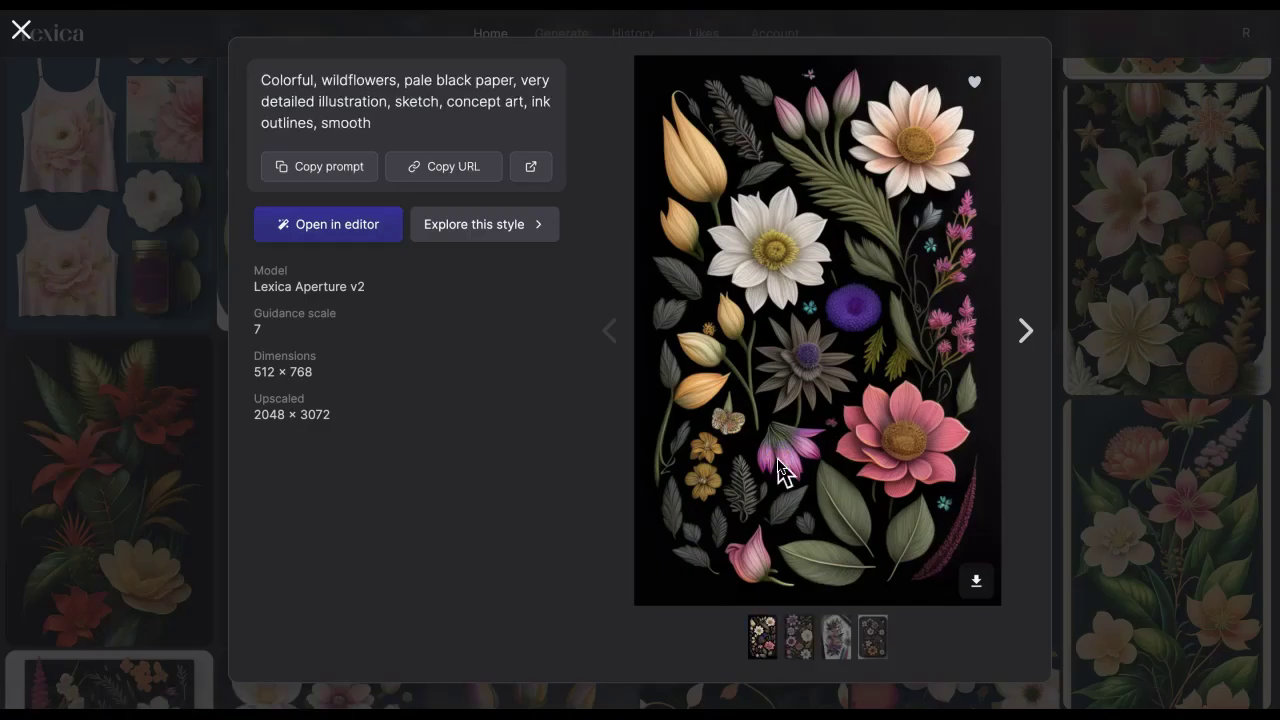
{"action": "left_click", "coordinate": [336, 175]}
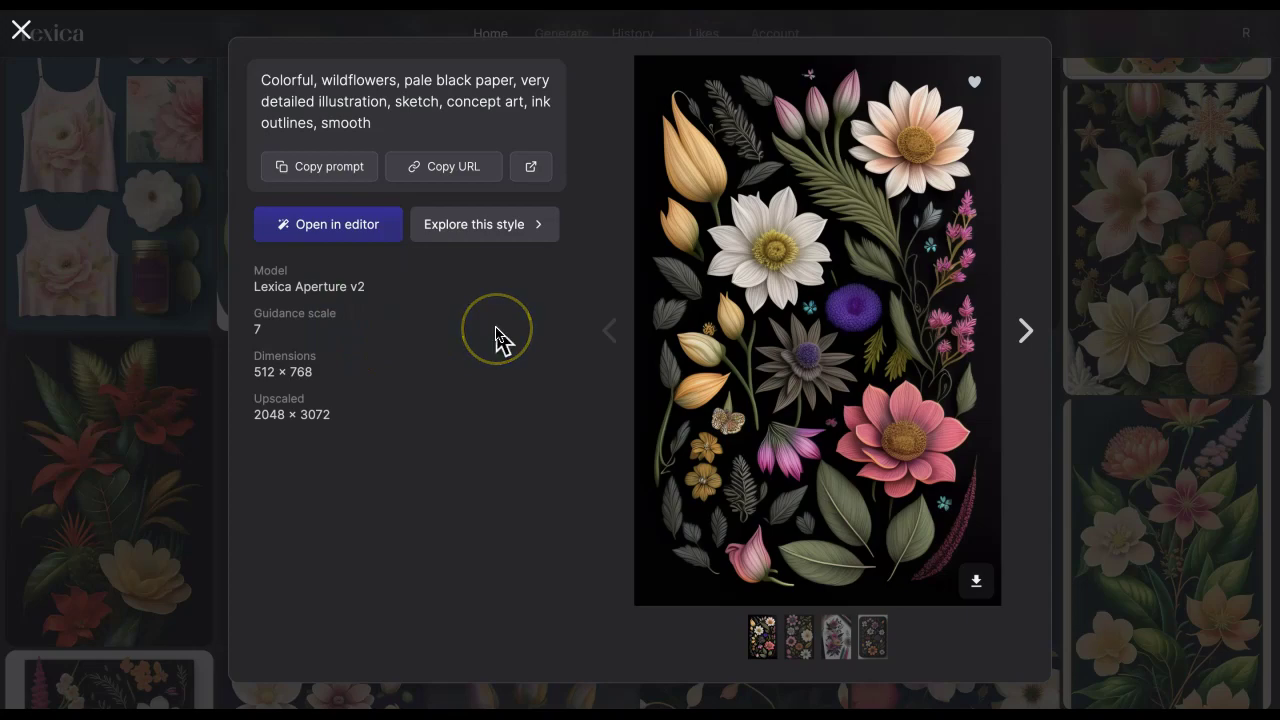
{"action": "key", "text": "Escape"}
{"action": "scroll", "coordinate": [700, 334], "scroll_direction": "down", "scroll_amount": 5}
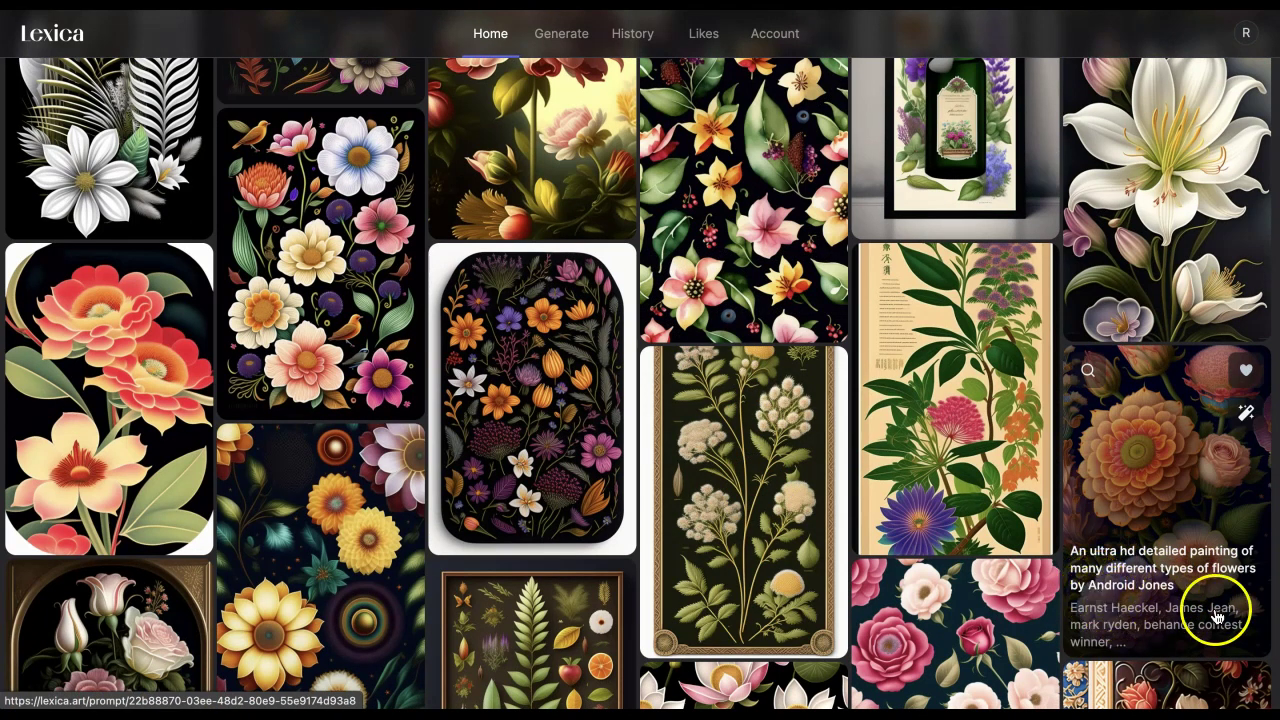
{"action": "scroll", "coordinate": [571, 357], "scroll_direction": "up", "scroll_amount": 5}
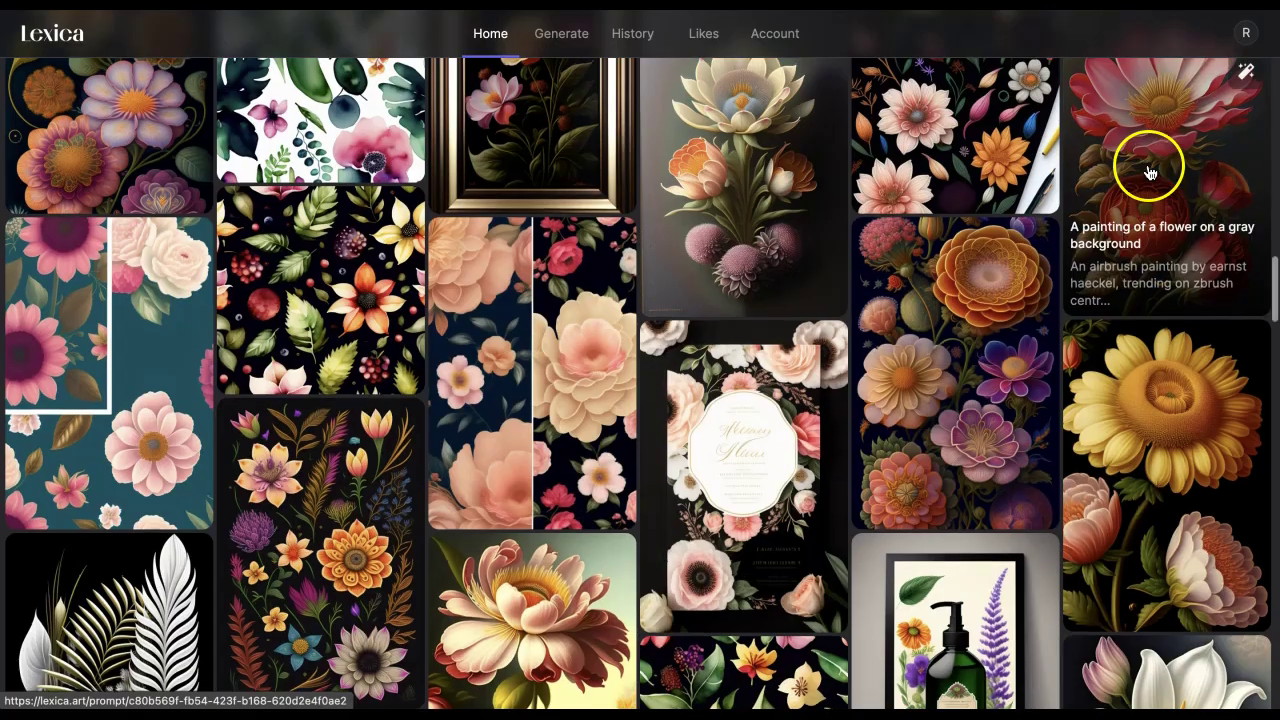
Step: Switch back to the Midjourney gallery, show only upscales, and examine the upscaled wildflower and butterfly images with their prompts
{"action": "scroll", "coordinate": [1146, 166], "scroll_direction": "up", "scroll_amount": 2}
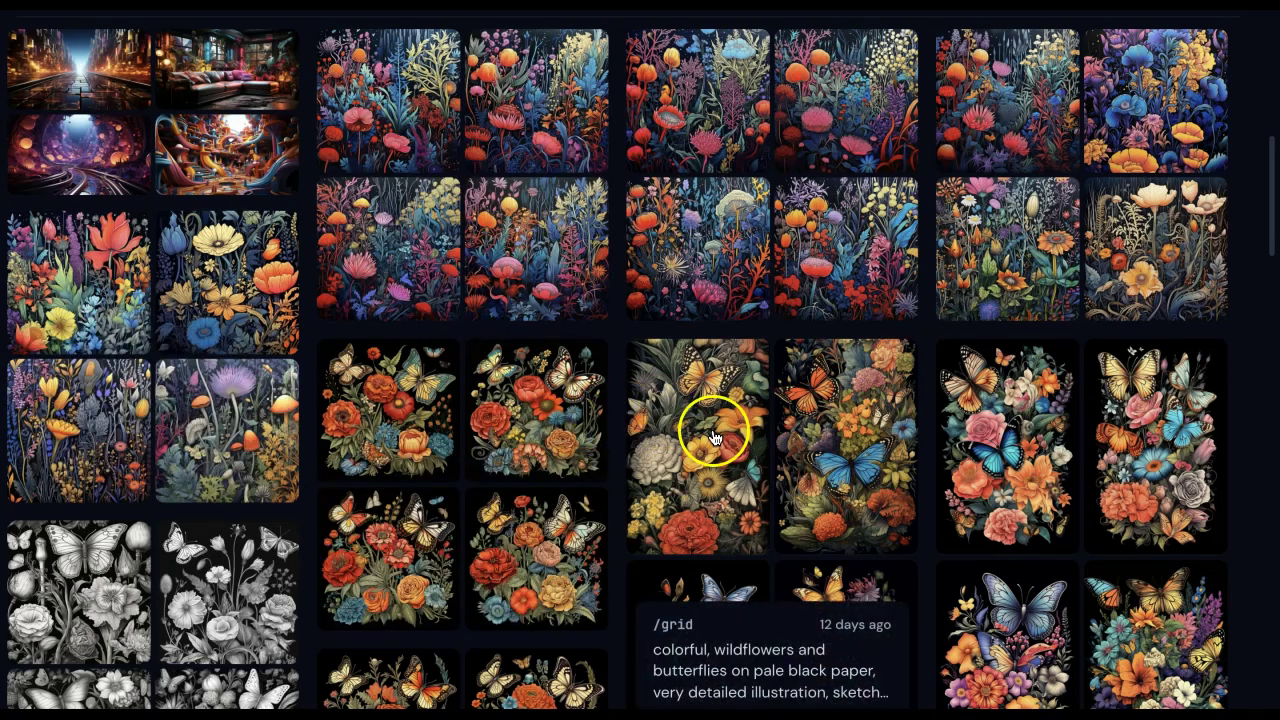
{"action": "scroll", "coordinate": [714, 437], "scroll_direction": "down", "scroll_amount": 1}
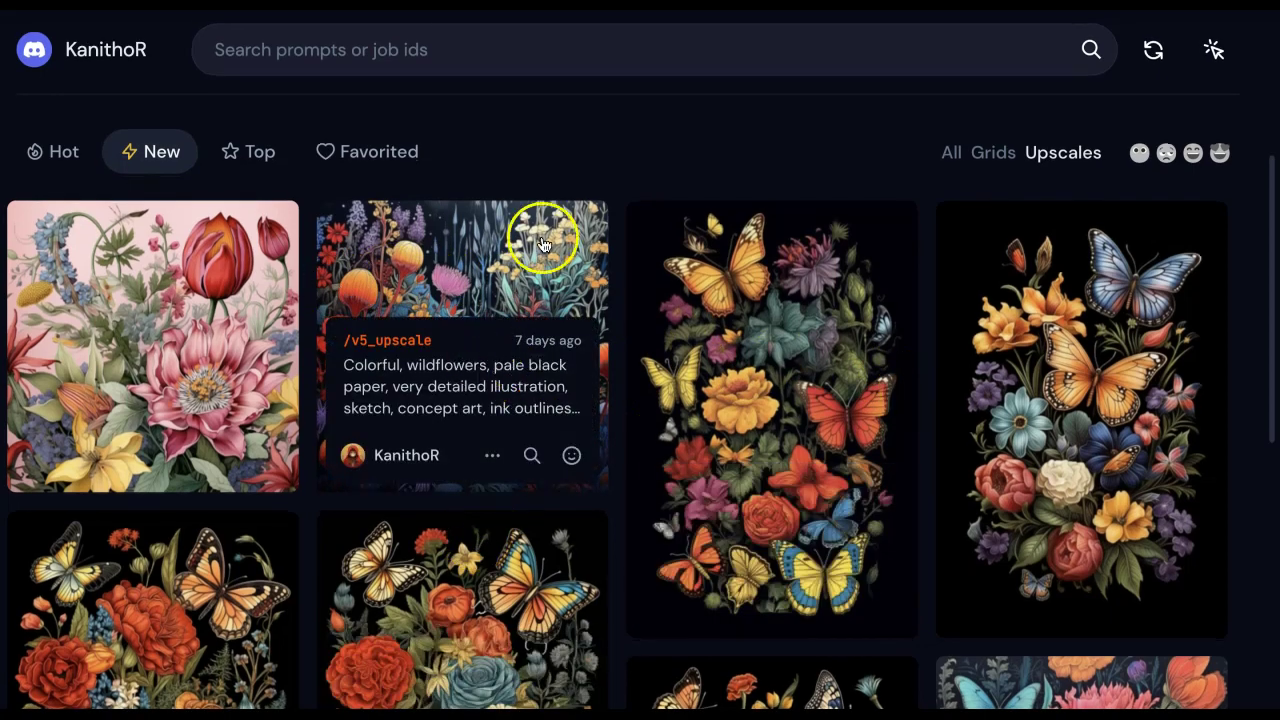
{"action": "scroll", "coordinate": [1105, 340], "scroll_direction": "down", "scroll_amount": 2}
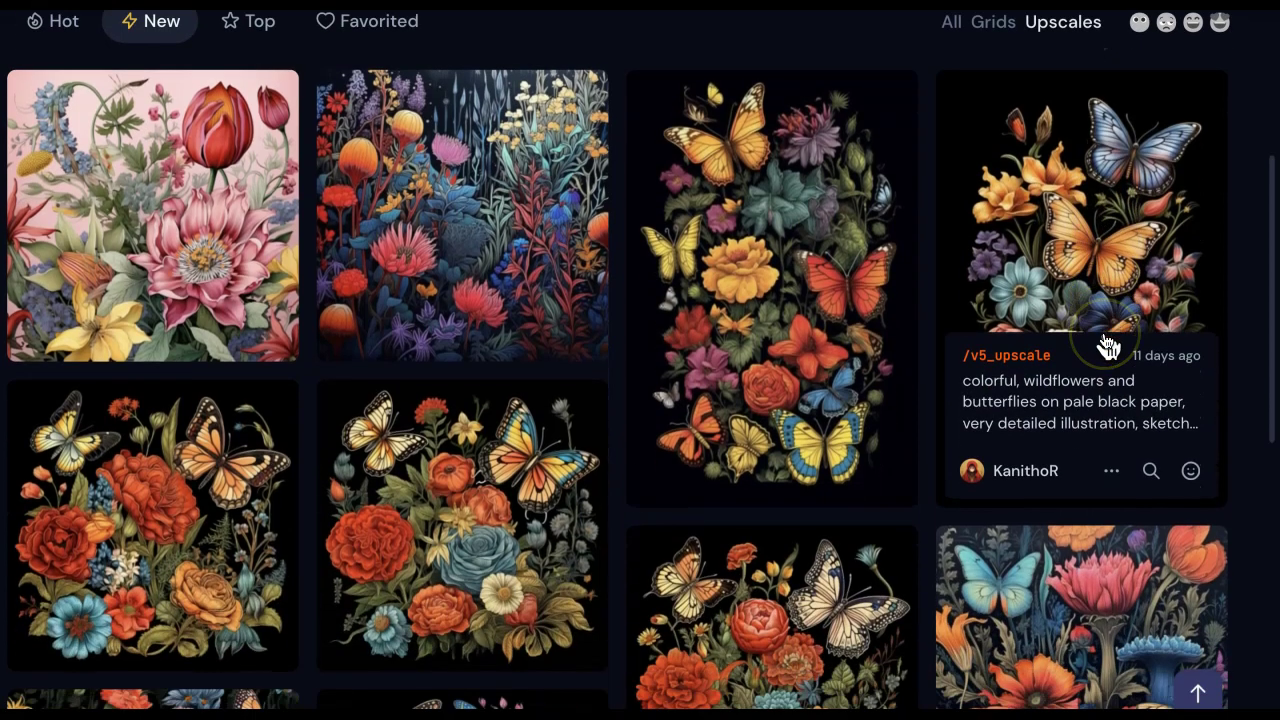
{"action": "scroll", "coordinate": [1105, 345], "scroll_direction": "down", "scroll_amount": 1}
{"action": "scroll", "coordinate": [1108, 345], "scroll_direction": "down", "scroll_amount": 1}
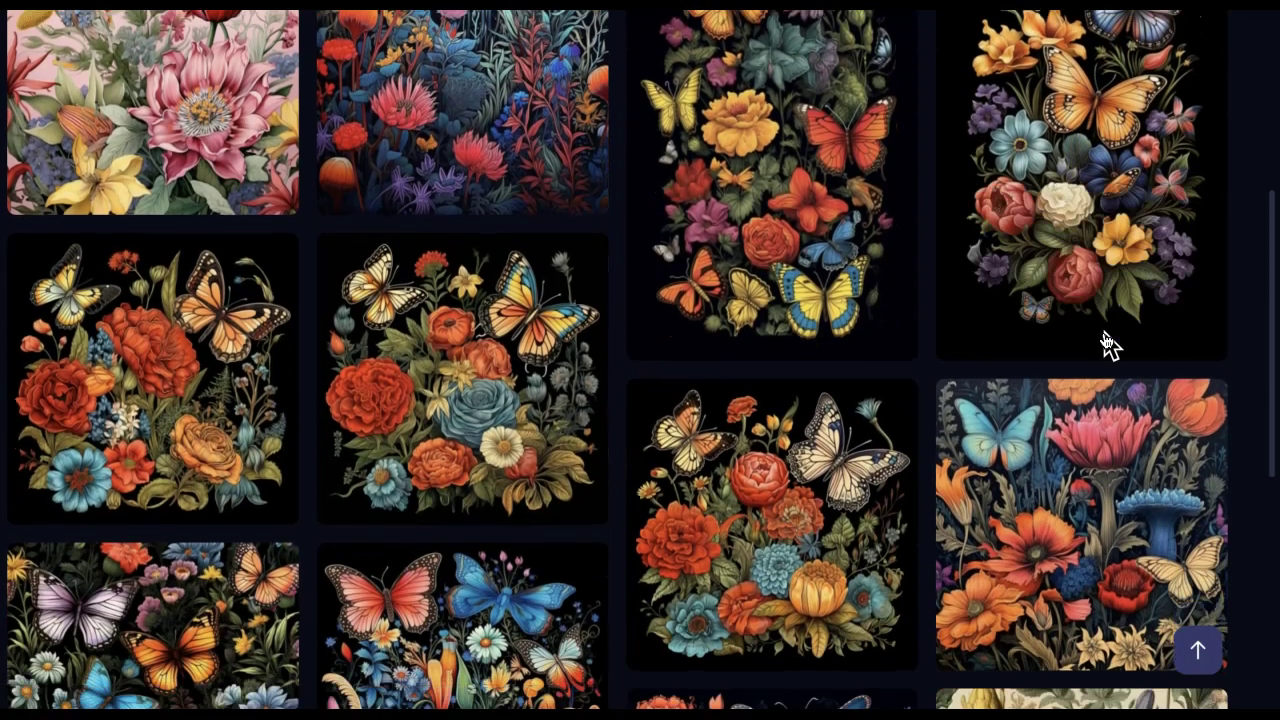
{"action": "left_click", "coordinate": [1102, 470]}
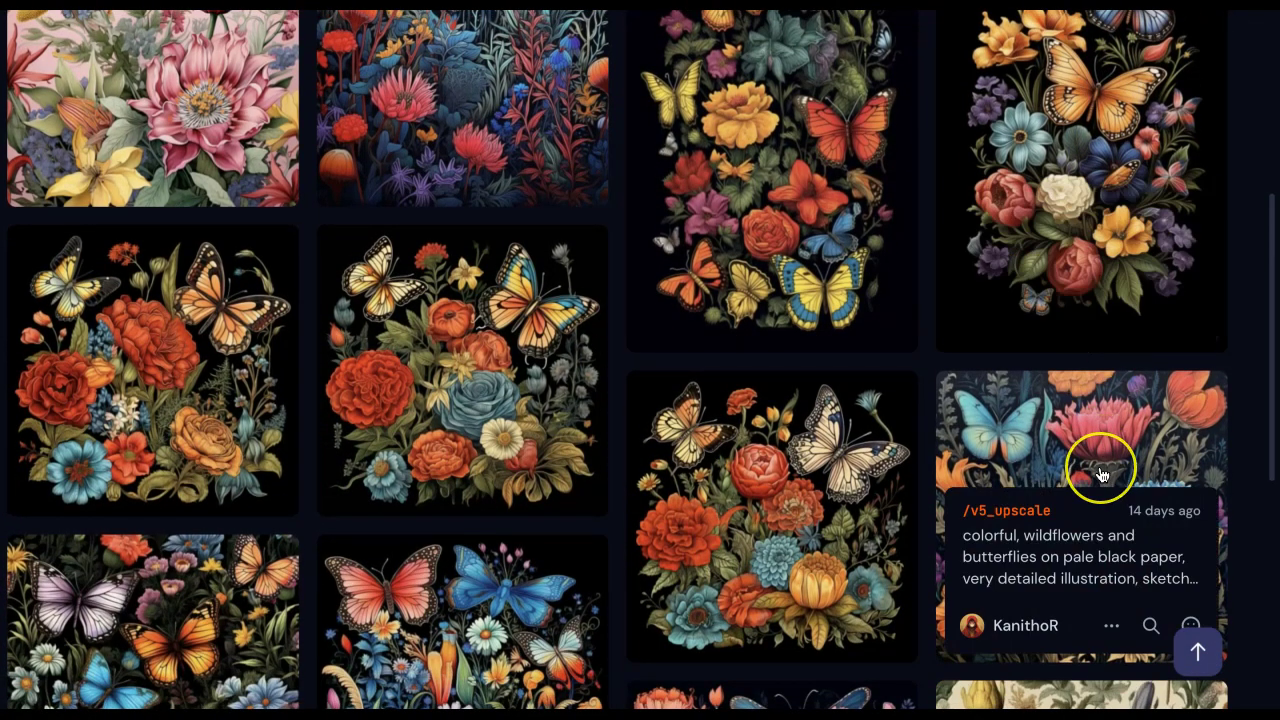
{"action": "scroll", "coordinate": [1102, 478], "scroll_direction": "down", "scroll_amount": 3}
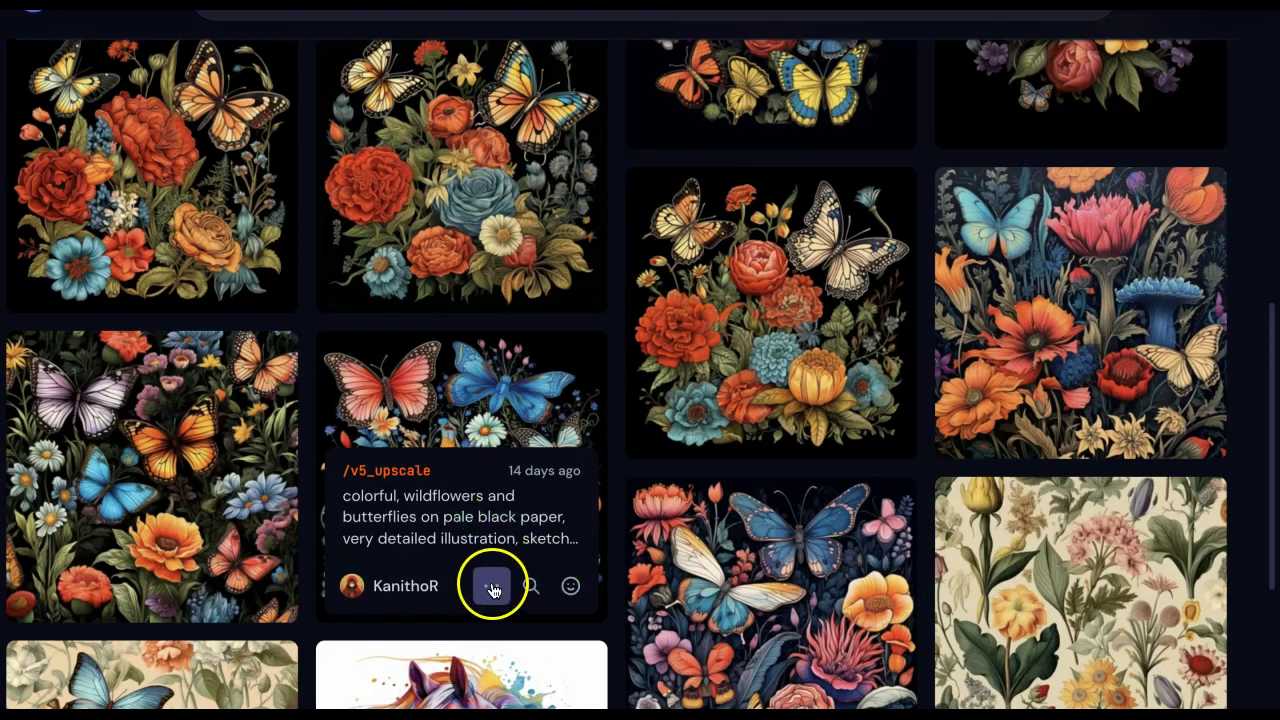
Step: Save the upscaled wildflower image with the red and blue butterflies and open the downloaded file
{"action": "left_click", "coordinate": [493, 590]}
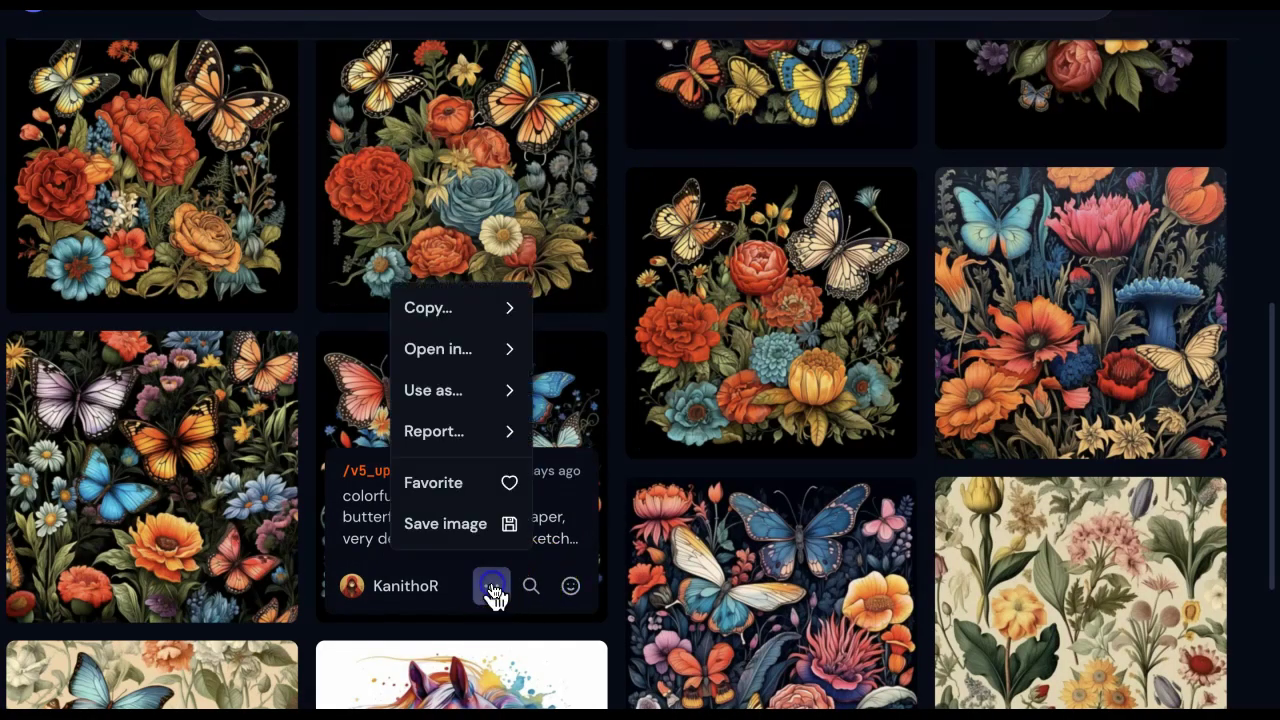
{"action": "left_click", "coordinate": [463, 526]}
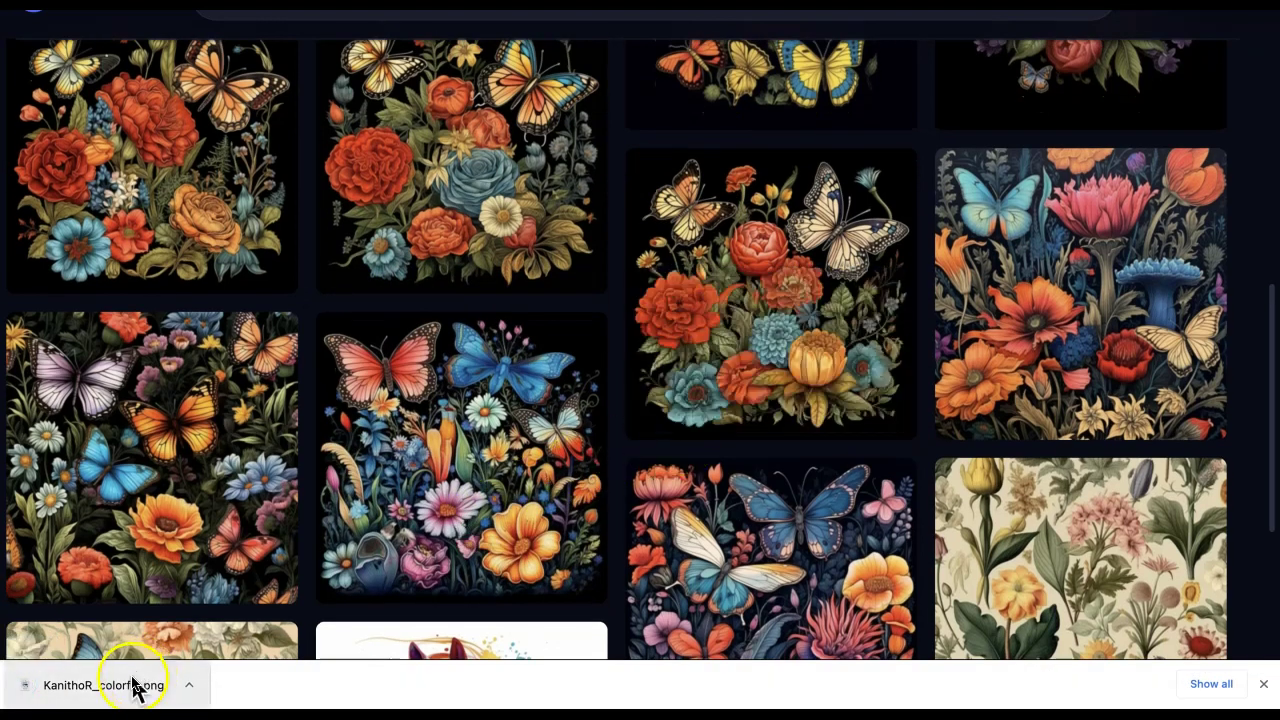
{"action": "left_click", "coordinate": [94, 684]}
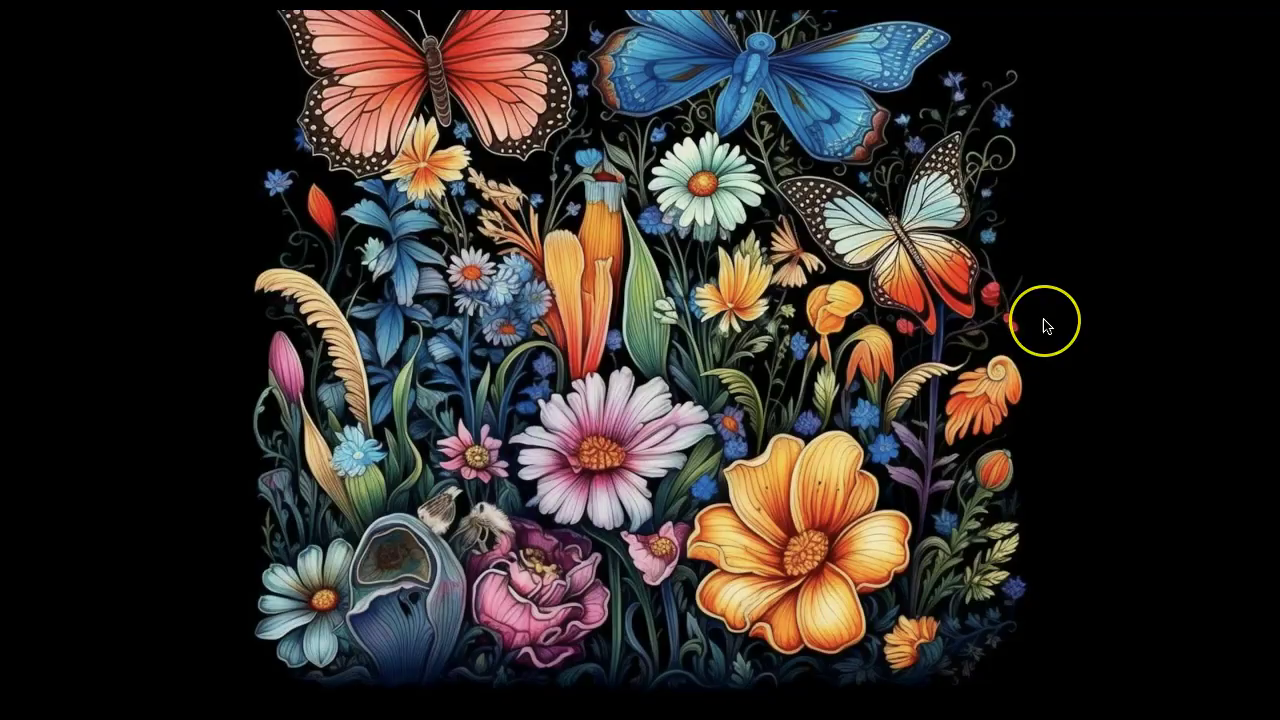
{"action": "left_click", "coordinate": [922, 360]}
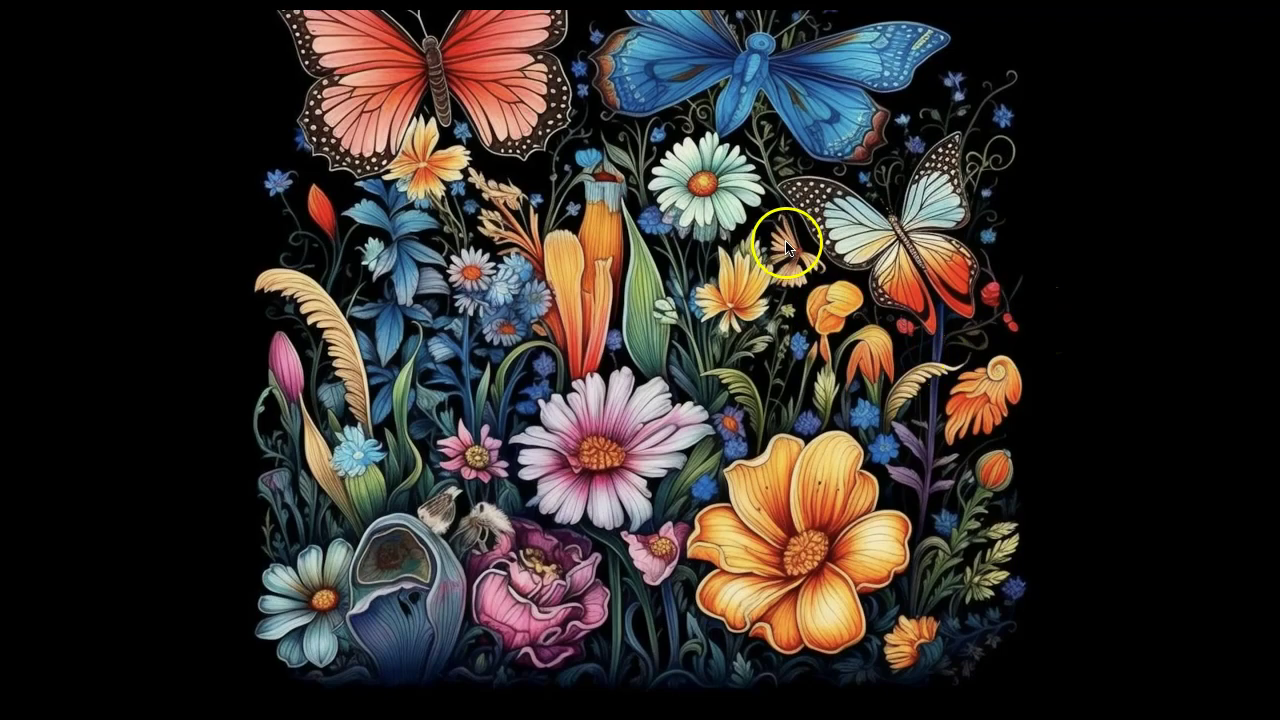
Step: Examine the line and edge quality of the flowers and butterfly wings in the downloaded image at different magnifications
{"action": "scroll", "coordinate": [786, 145], "scroll_direction": "up", "scroll_amount": 5}
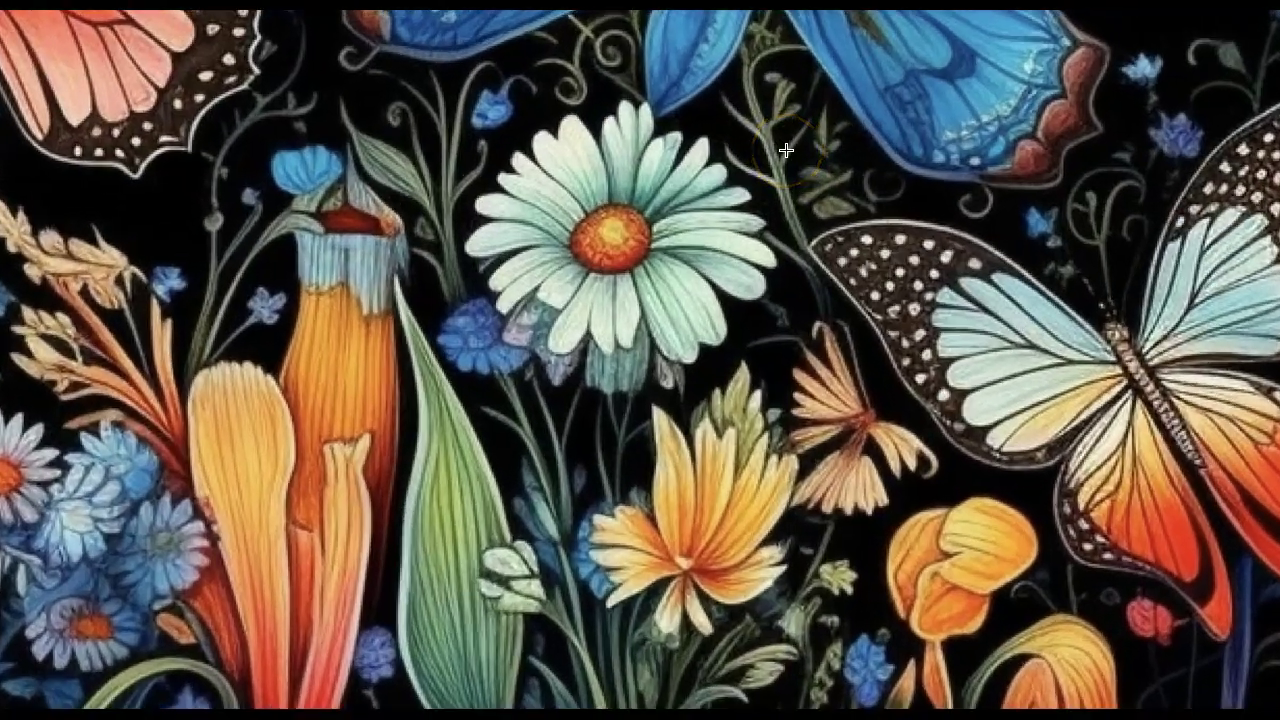
{"action": "scroll", "coordinate": [786, 150], "scroll_direction": "up", "scroll_amount": 3}
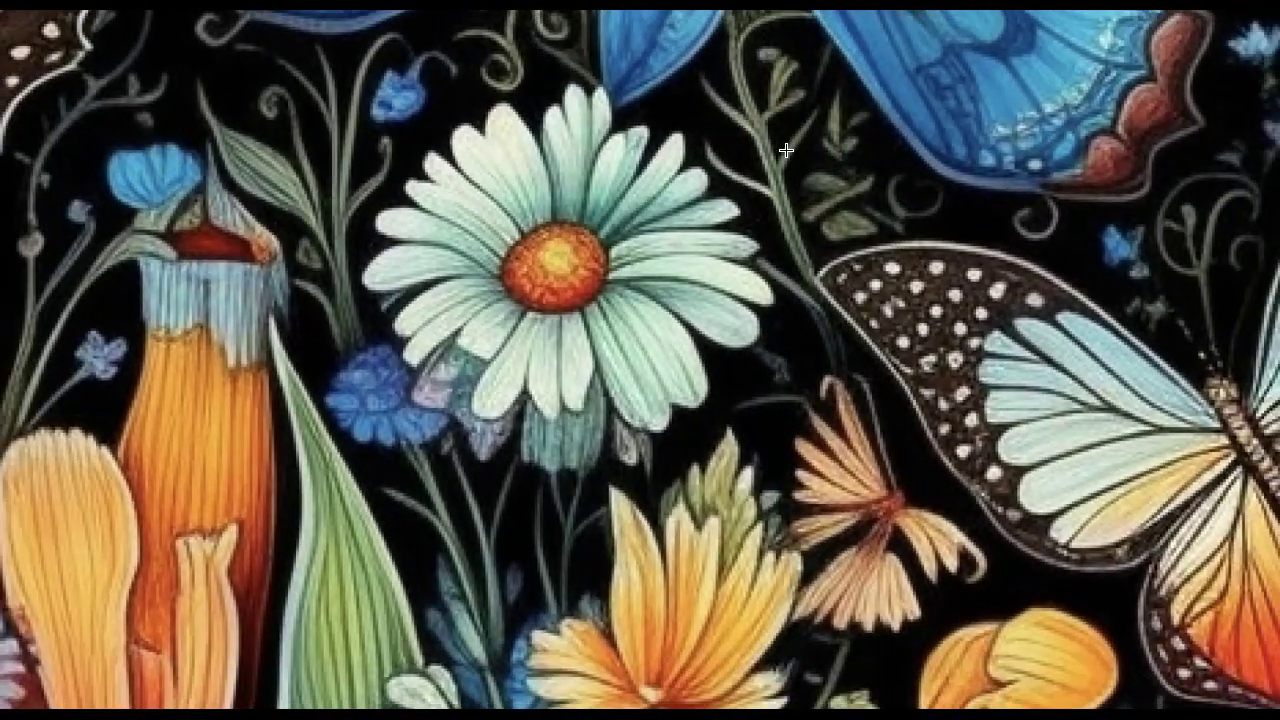
{"action": "scroll", "coordinate": [786, 150], "scroll_direction": "down", "scroll_amount": 5}
{"action": "left_click", "coordinate": [786, 150]}
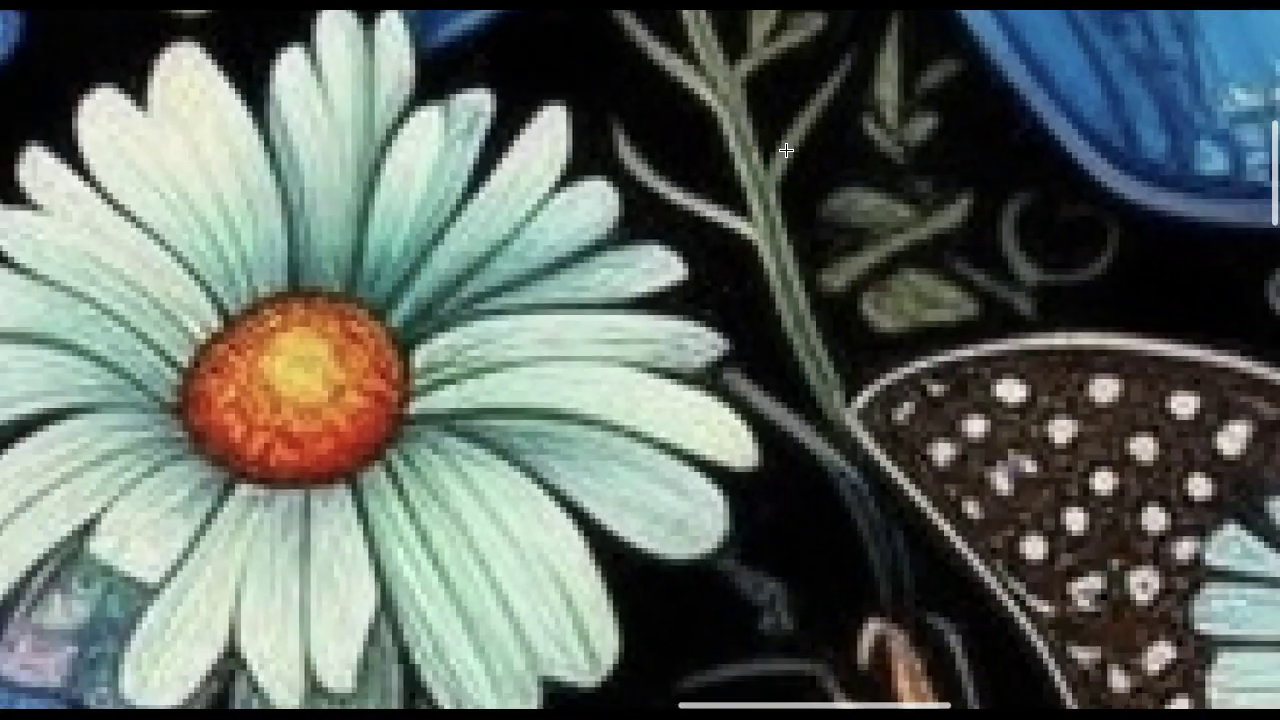
{"action": "scroll", "coordinate": [786, 150], "scroll_direction": "down", "scroll_amount": 5}
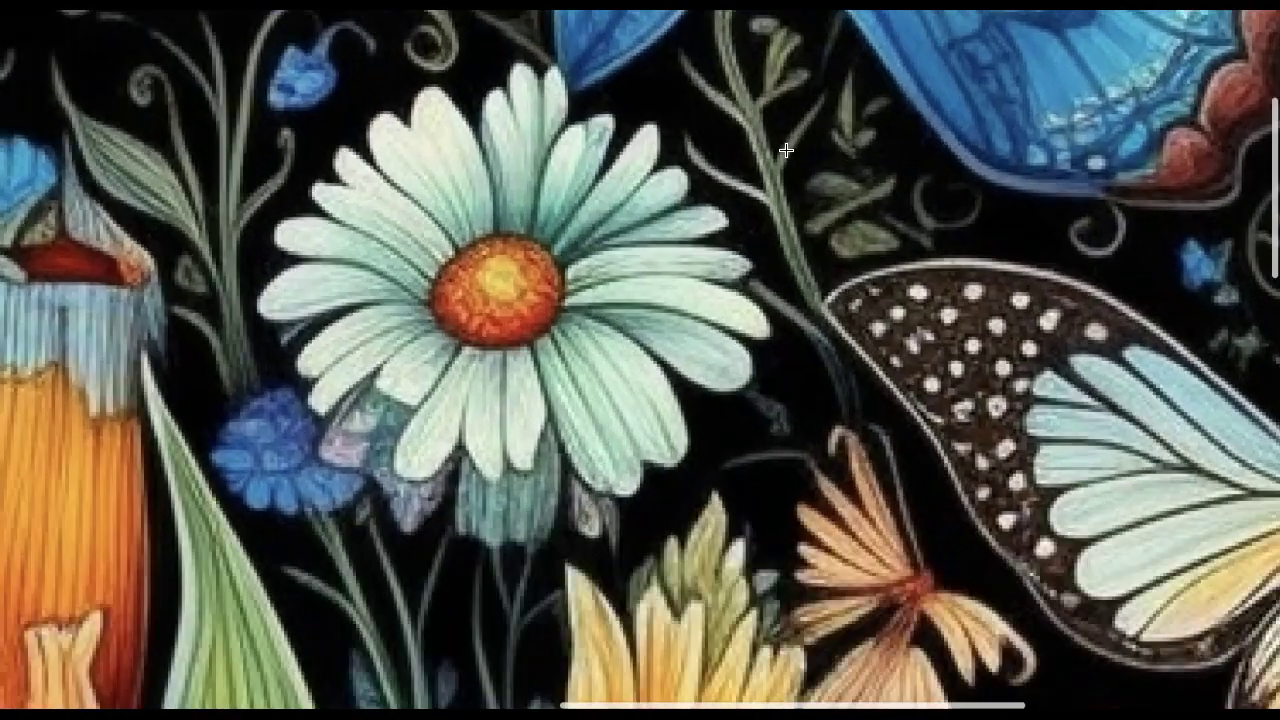
{"action": "scroll", "coordinate": [786, 150], "scroll_direction": "up", "scroll_amount": 5}
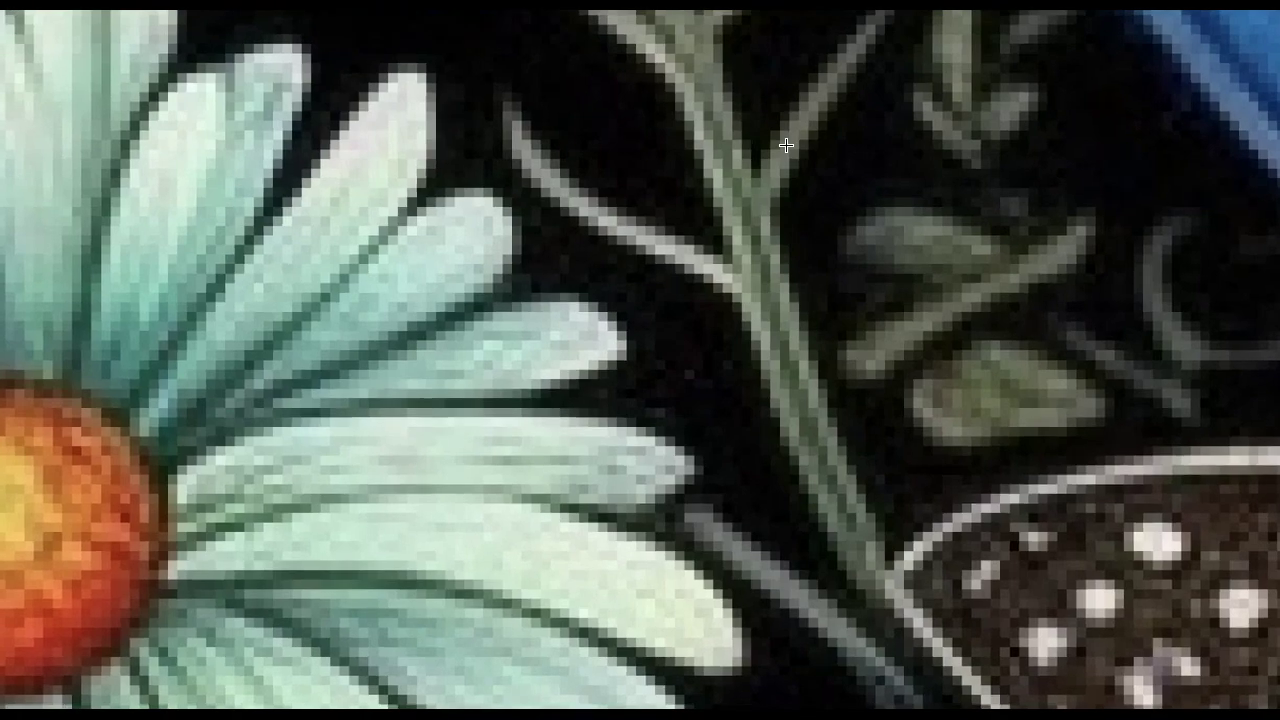
{"action": "scroll", "coordinate": [806, 80], "scroll_direction": "down", "scroll_amount": 5}
{"action": "scroll", "coordinate": [808, 91], "scroll_direction": "up", "scroll_amount": 3}
{"action": "scroll", "coordinate": [808, 91], "scroll_direction": "down", "scroll_amount": 5}
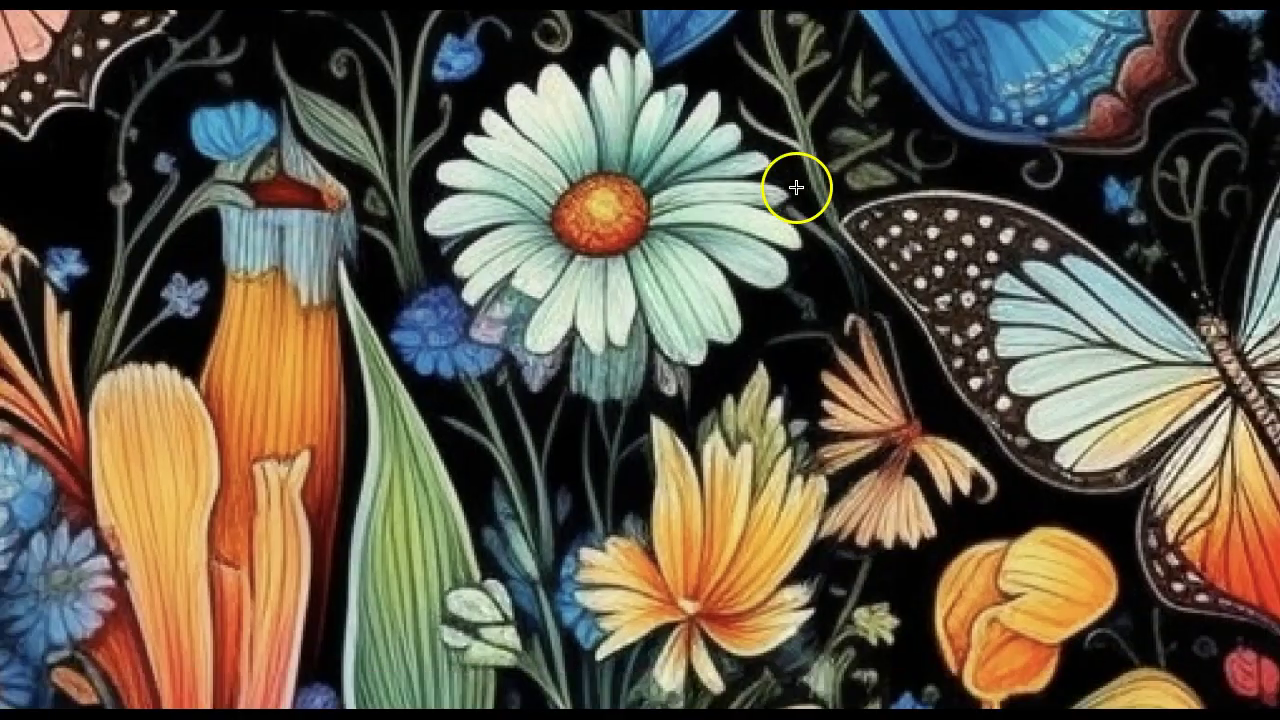
{"action": "scroll", "coordinate": [772, 326], "scroll_direction": "down", "scroll_amount": 4}
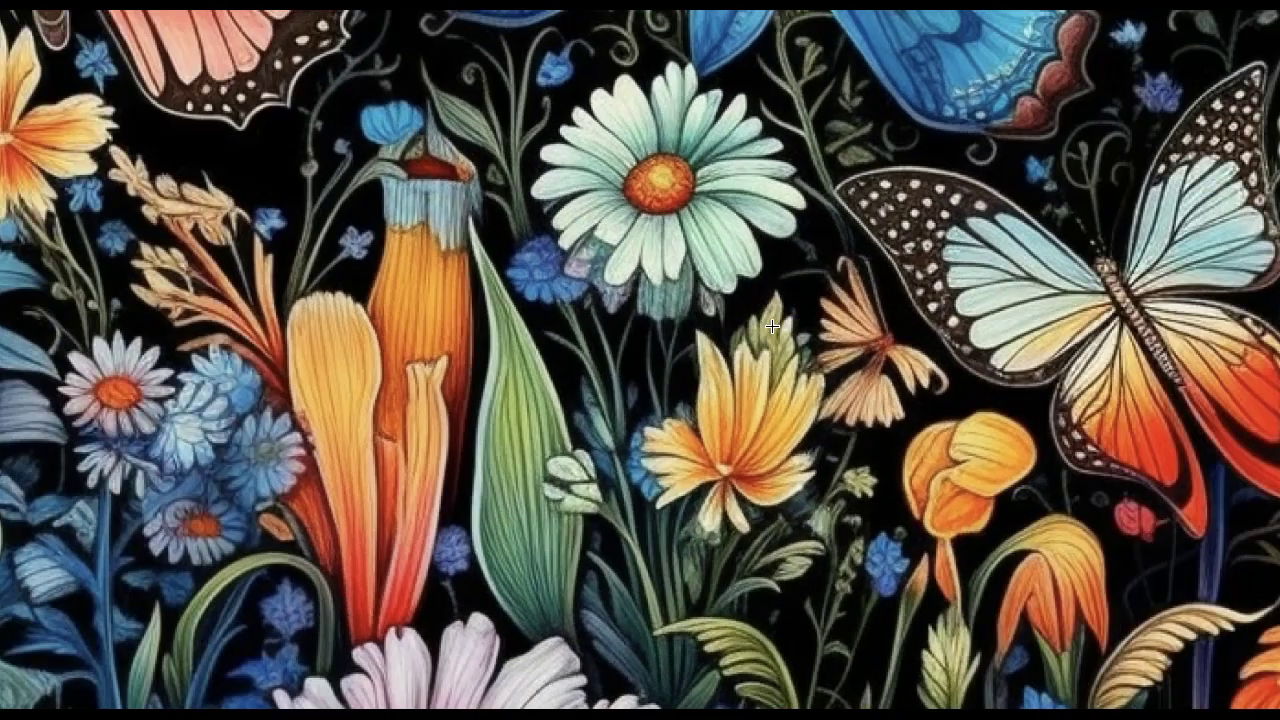
{"action": "scroll", "coordinate": [772, 326], "scroll_direction": "down", "scroll_amount": 3}
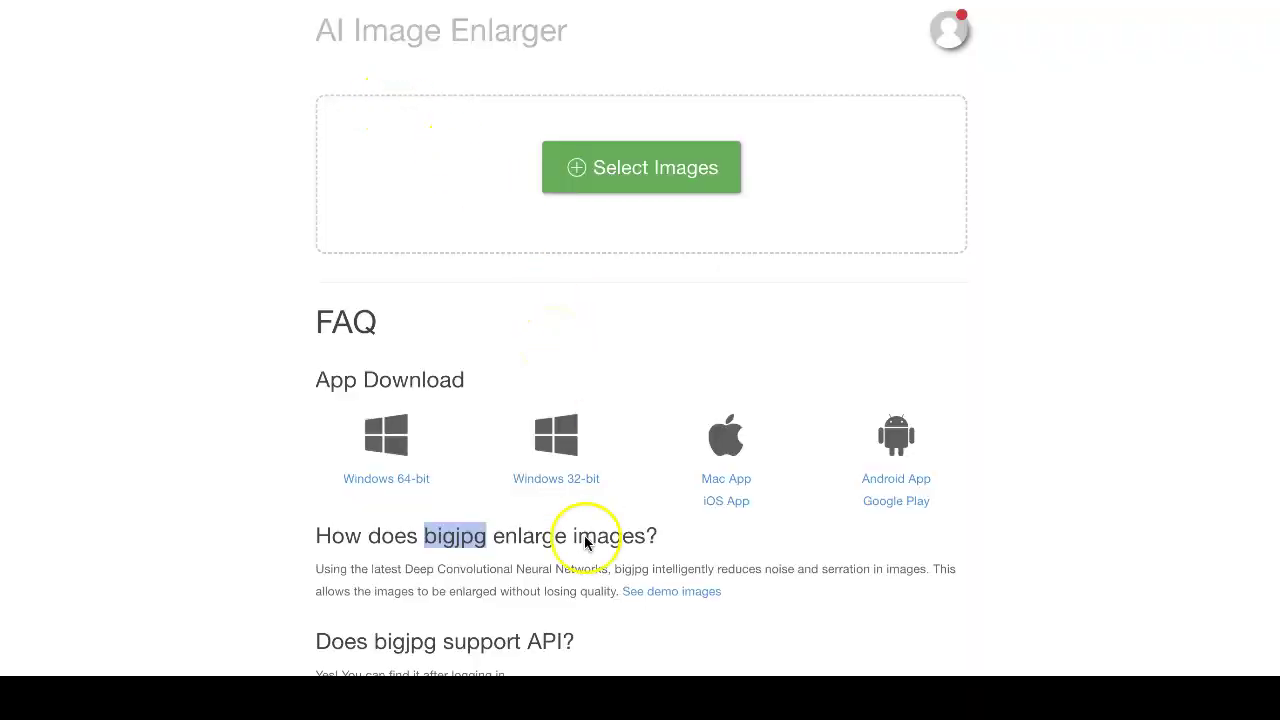
Step: Switch to the bigjpg AI Image Enlarger and read how it enlarges images
{"action": "left_click", "coordinate": [430, 555]}
{"action": "scroll", "coordinate": [430, 555], "scroll_direction": "down", "scroll_amount": 1}
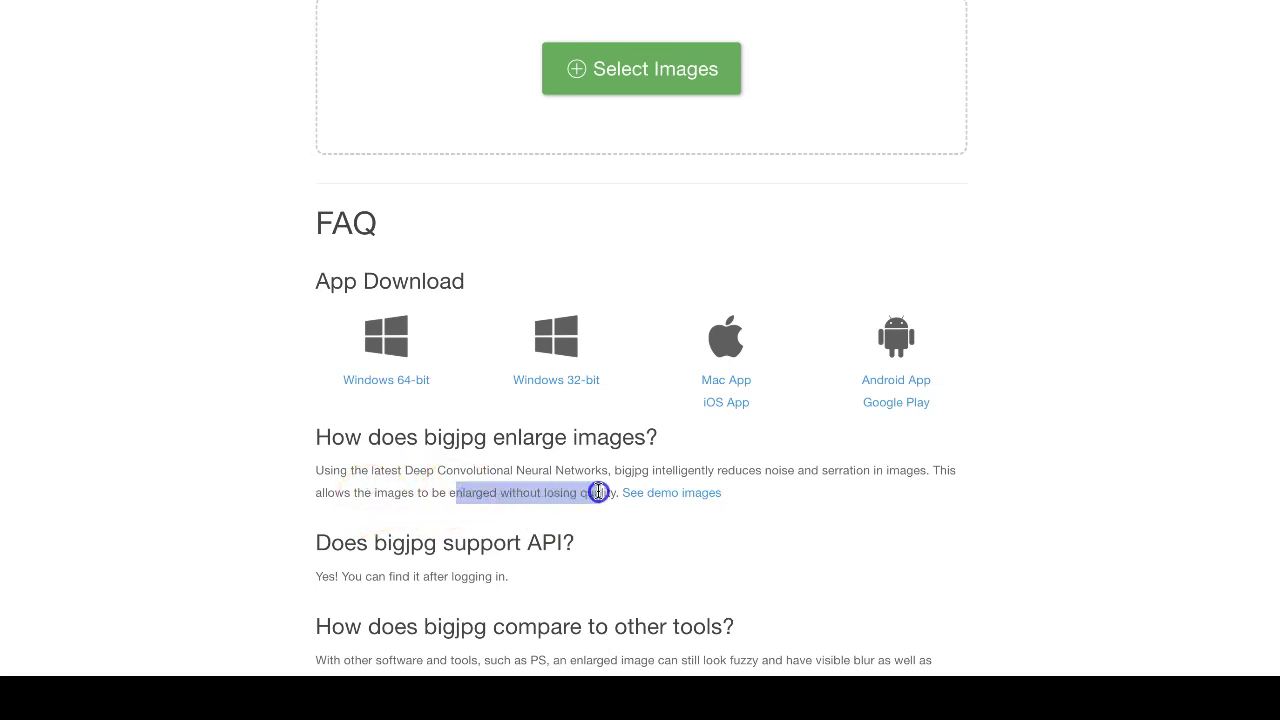
{"action": "scroll", "coordinate": [618, 494], "scroll_direction": "up", "scroll_amount": 1}
Step: Load the downloaded butterfly image from Downloads and start enlarging it as Artwork with 4x upscaling and no noise reduction
{"action": "left_click", "coordinate": [643, 168]}
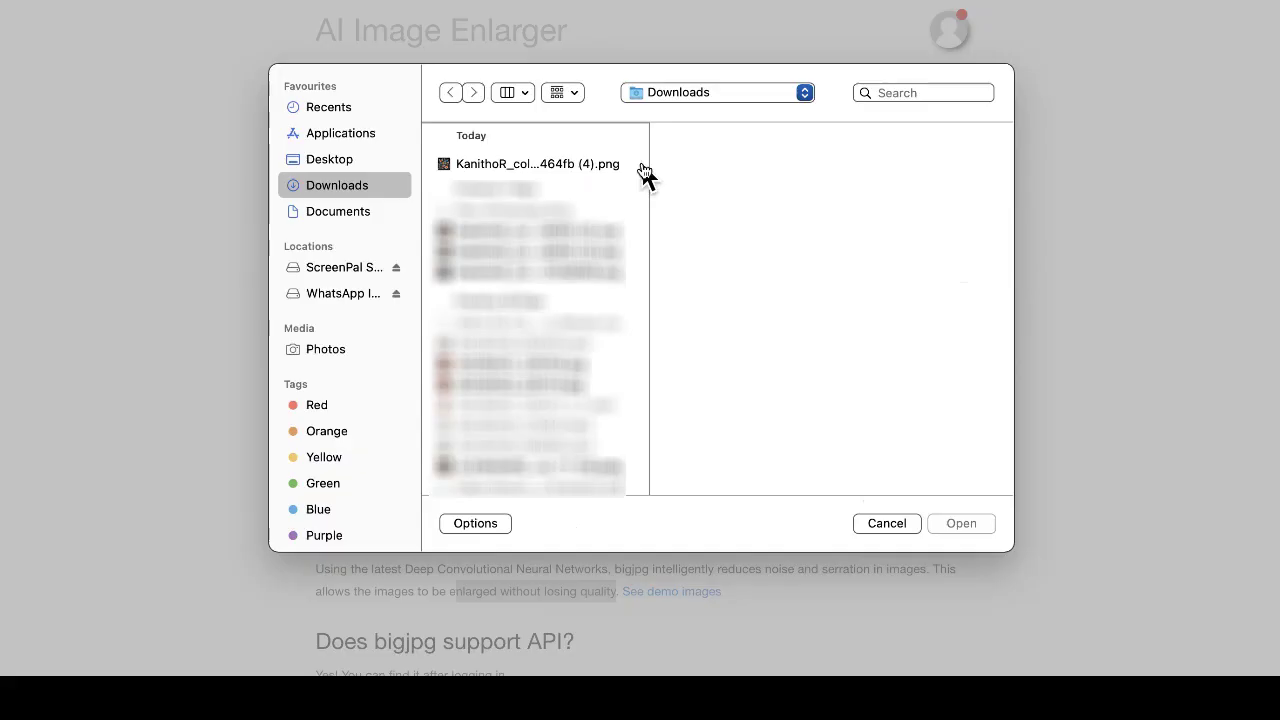
{"action": "double_click", "coordinate": [640, 168]}
{"action": "left_click", "coordinate": [461, 349]}
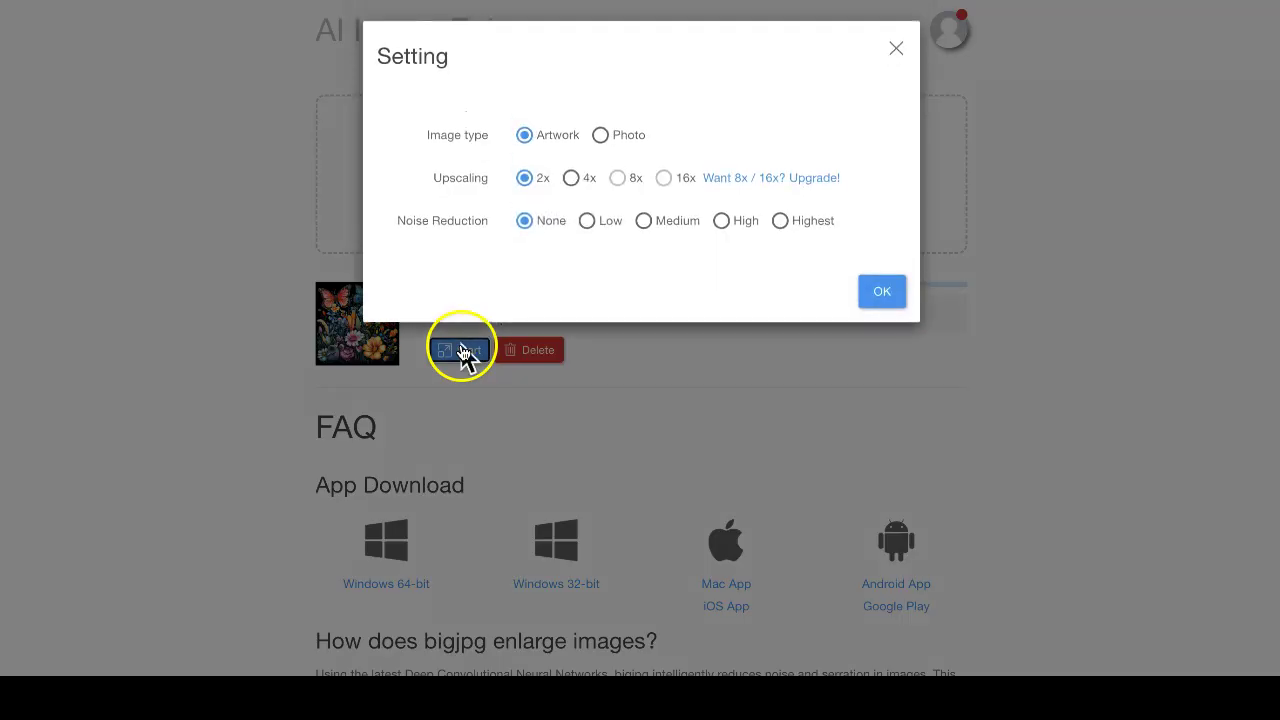
{"action": "left_click", "coordinate": [574, 181]}
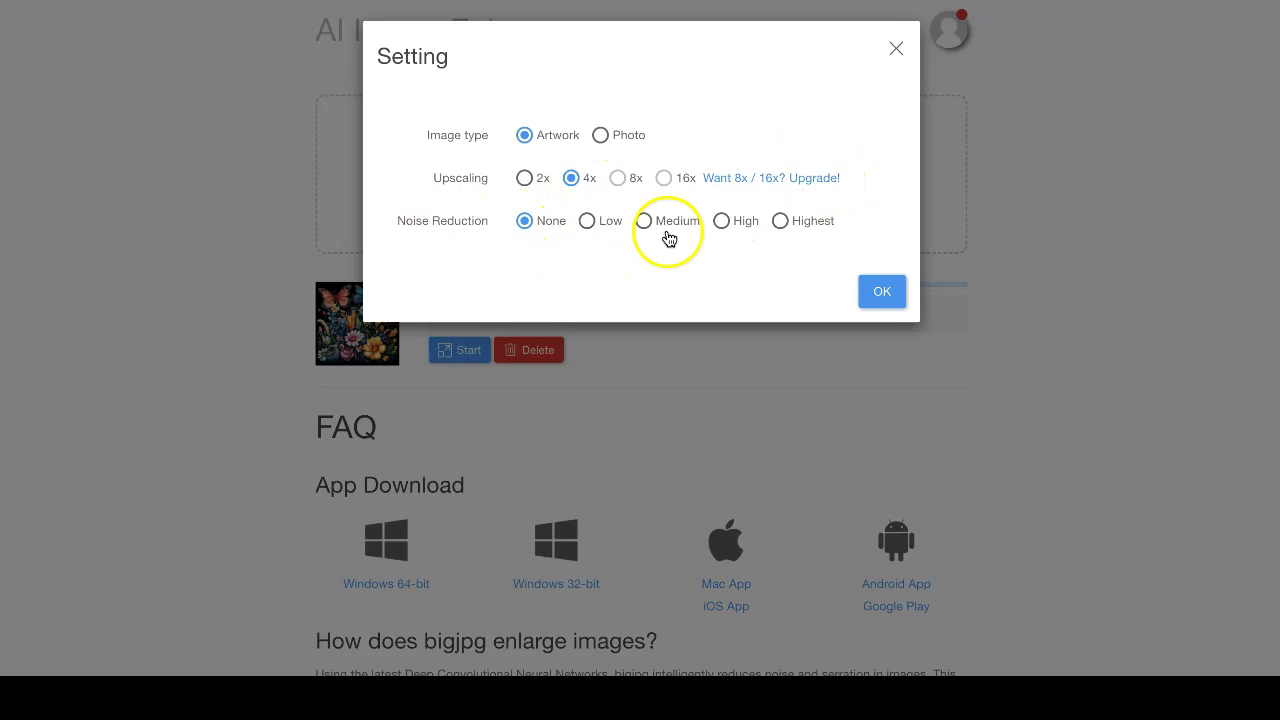
{"action": "left_click", "coordinate": [888, 290]}
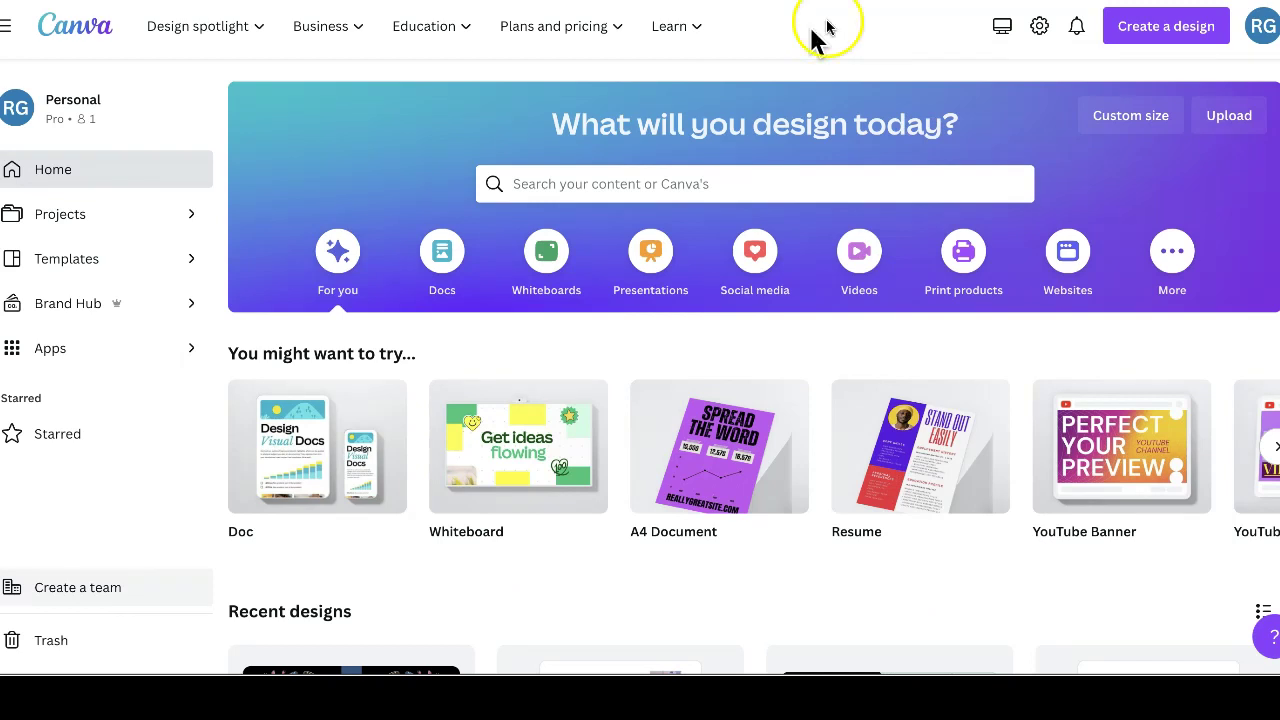
Step: Switch to Canva and start a custom-size design with its dimensions in inches
{"action": "left_click", "coordinate": [1166, 28]}
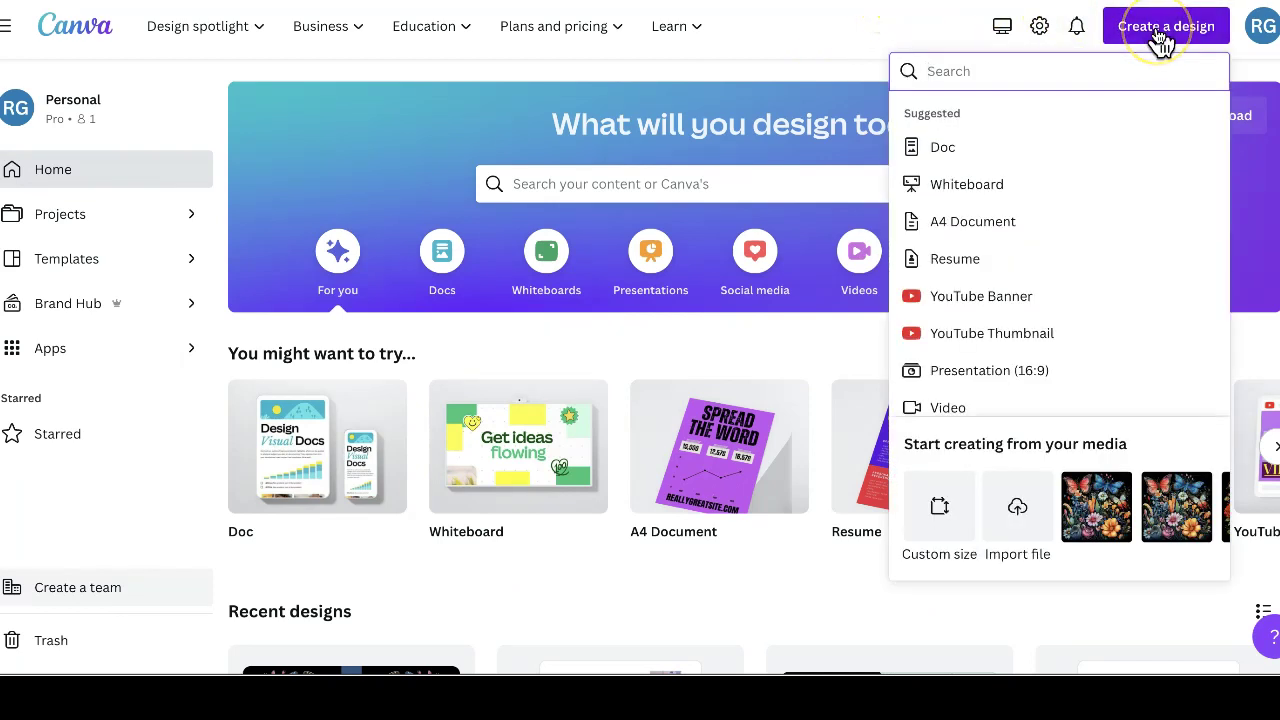
{"action": "left_click", "coordinate": [943, 530]}
{"action": "left_click", "coordinate": [943, 525]}
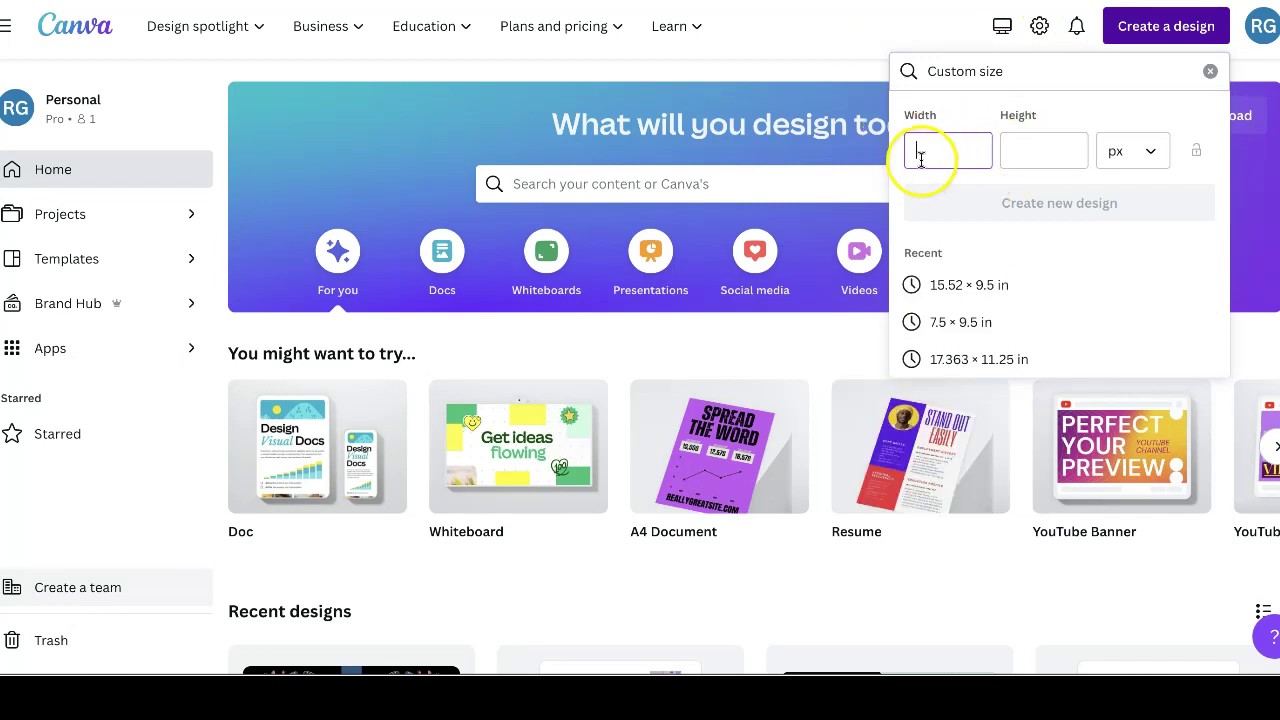
{"action": "left_click", "coordinate": [1150, 155]}
{"action": "left_click", "coordinate": [1120, 243]}
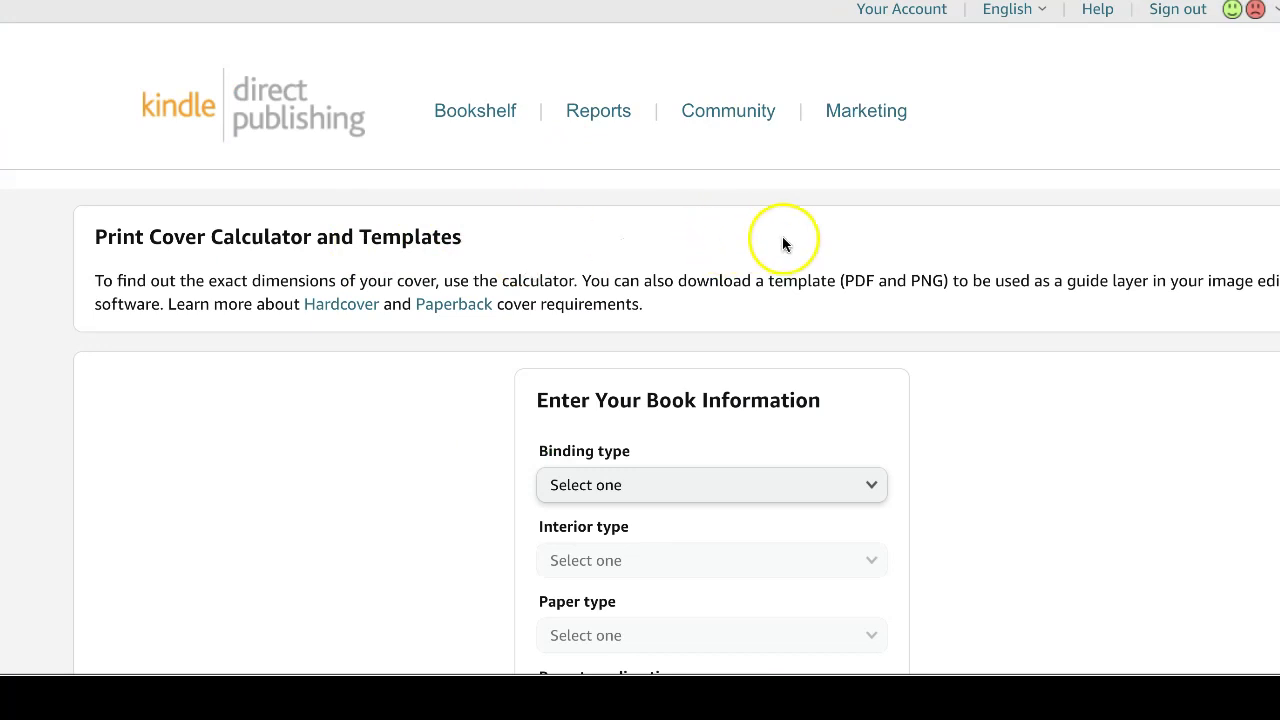
Step: Switch to the KDP print cover calculator and choose Paperback binding, Black & white interior and White paper
{"action": "scroll", "coordinate": [782, 244], "scroll_direction": "down", "scroll_amount": 3}
{"action": "left_click", "coordinate": [877, 299]}
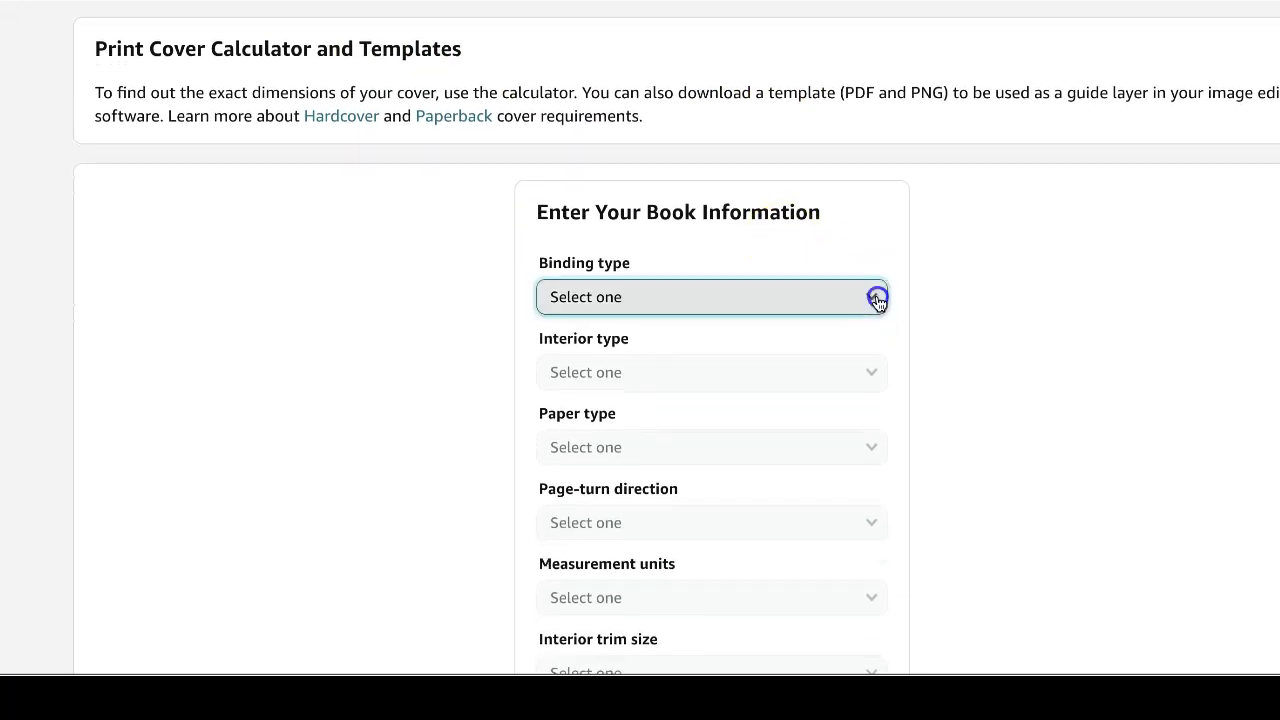
{"action": "left_click", "coordinate": [757, 322]}
{"action": "left_click", "coordinate": [866, 368]}
{"action": "left_click", "coordinate": [734, 368]}
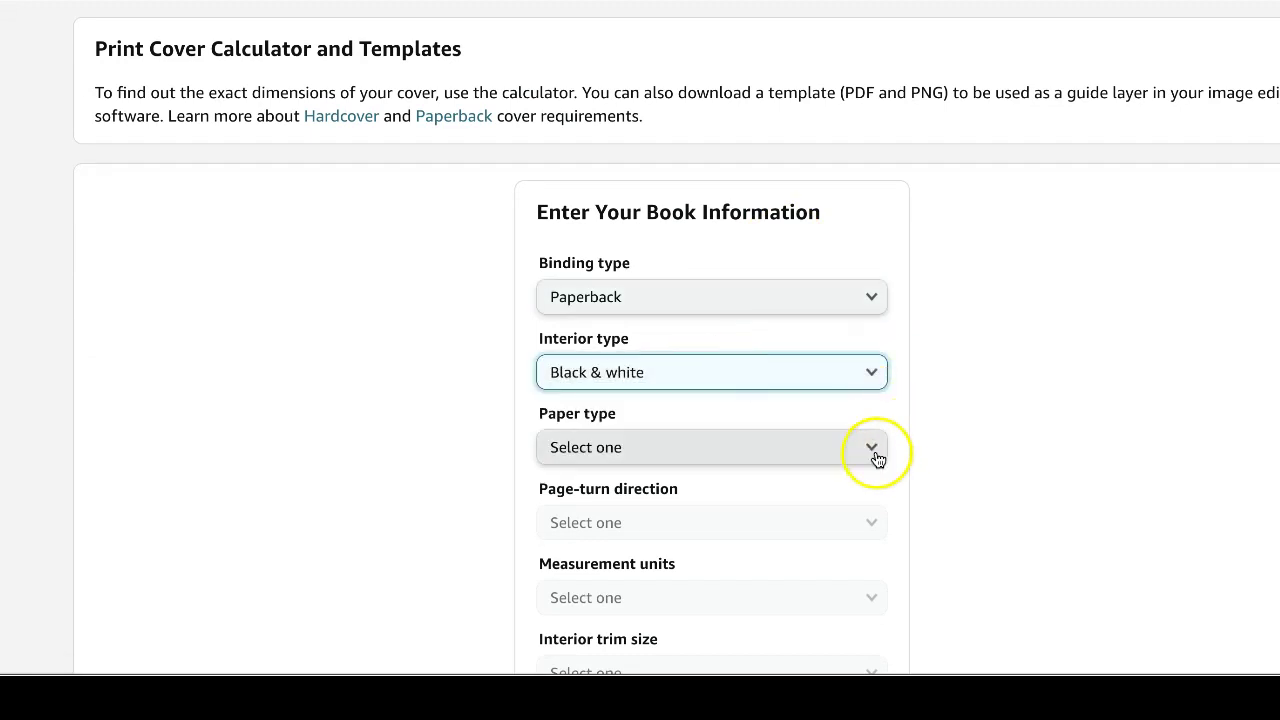
{"action": "left_click", "coordinate": [876, 457]}
{"action": "left_click", "coordinate": [755, 465]}
Step: Set the page-turn direction to Left to Right and the measurement units to Inches
{"action": "scroll", "coordinate": [752, 476], "scroll_direction": "down", "scroll_amount": 1}
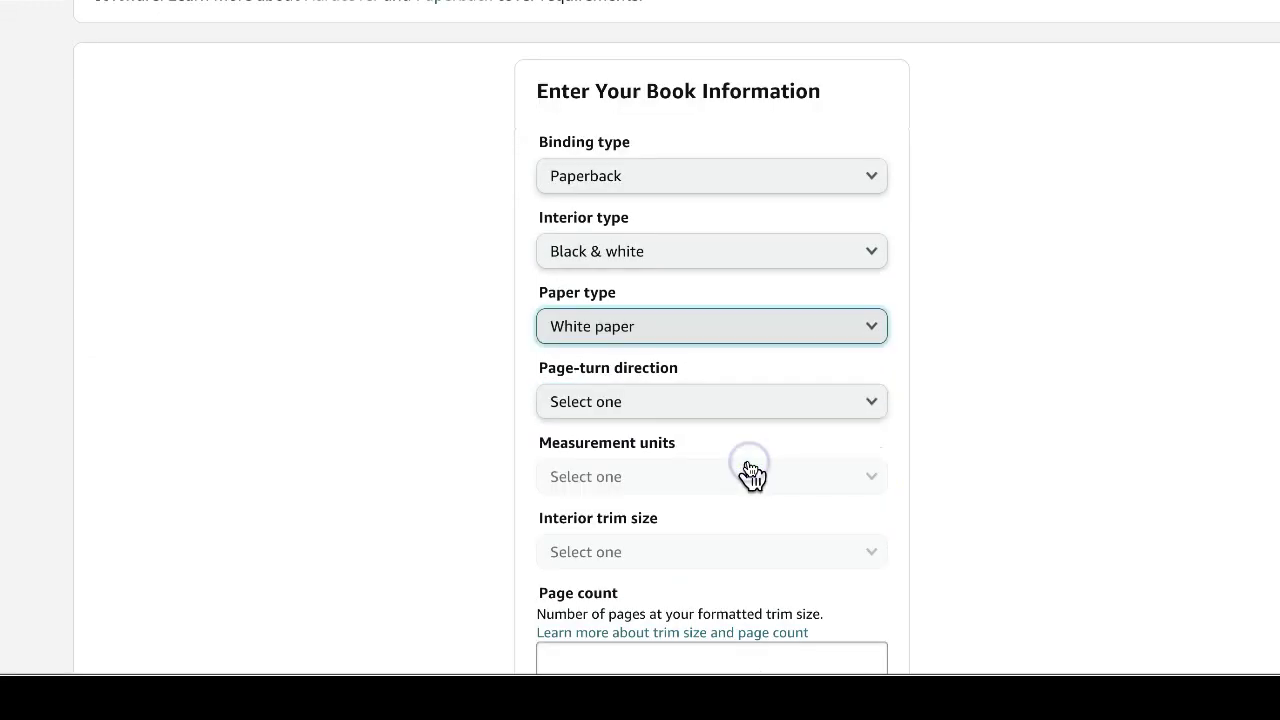
{"action": "scroll", "coordinate": [752, 476], "scroll_direction": "down", "scroll_amount": 1}
{"action": "left_click", "coordinate": [843, 334]}
{"action": "left_click", "coordinate": [697, 339]}
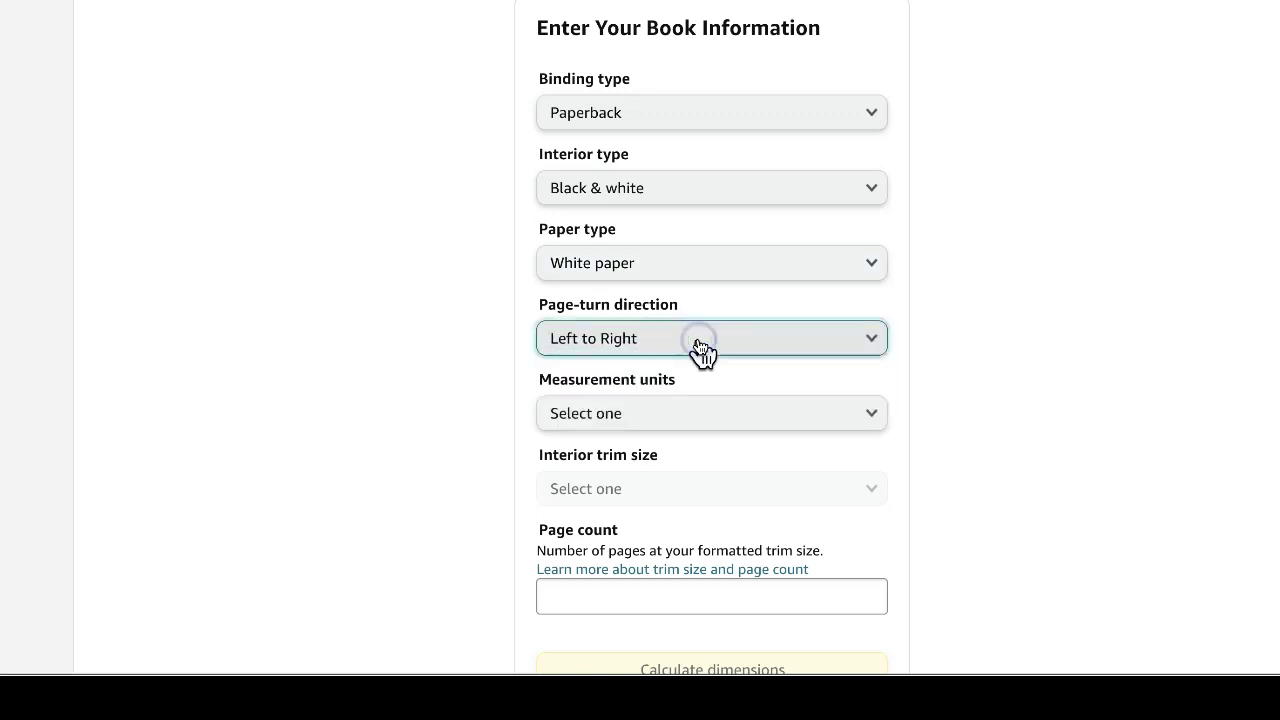
{"action": "left_click", "coordinate": [875, 414]}
{"action": "left_click", "coordinate": [779, 416]}
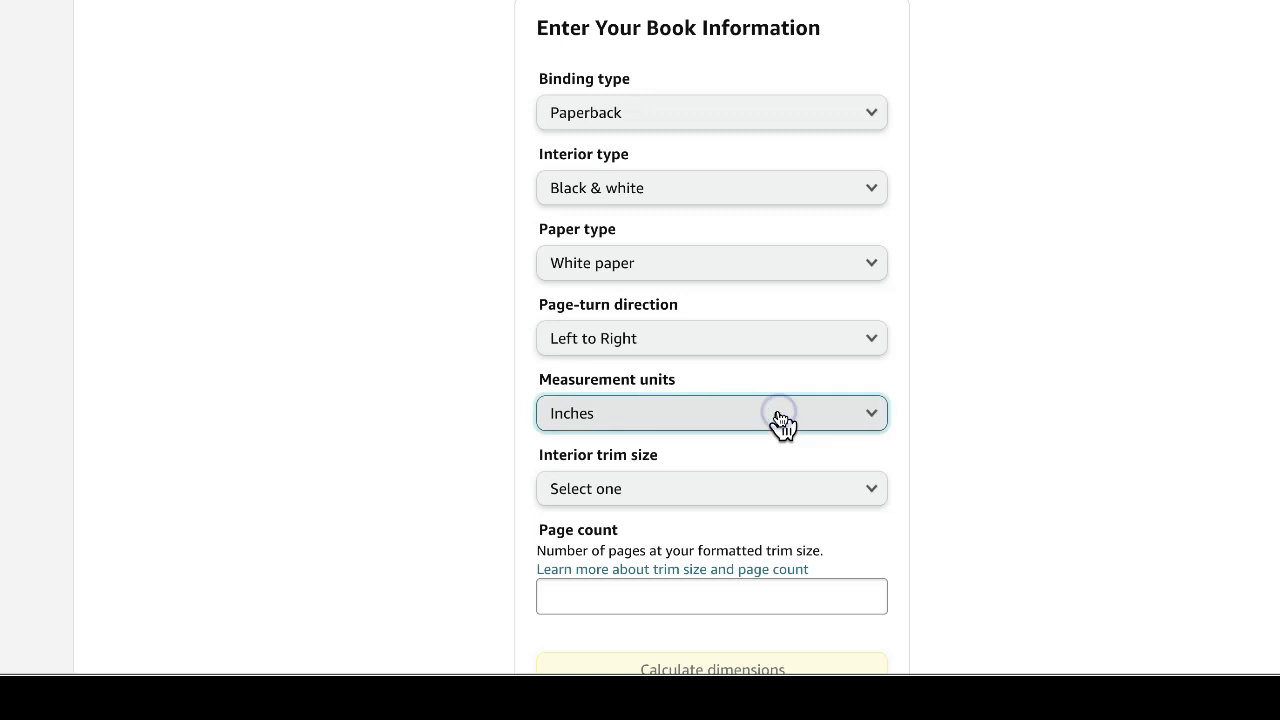
Step: Choose the 7.5 x 9.25 in interior trim size, enter a page count of 120 and calculate the cover dimensions
{"action": "scroll", "coordinate": [777, 423], "scroll_direction": "down", "scroll_amount": 2}
{"action": "left_click", "coordinate": [874, 357]}
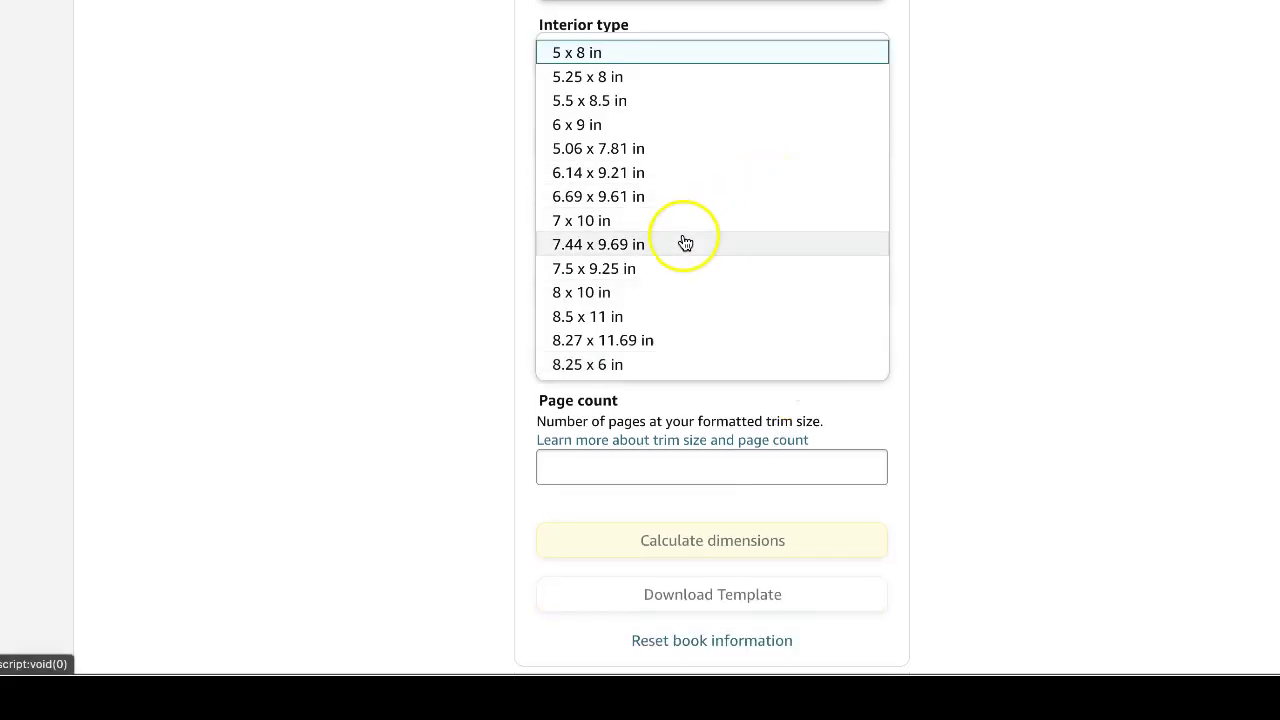
{"action": "left_click", "coordinate": [657, 267]}
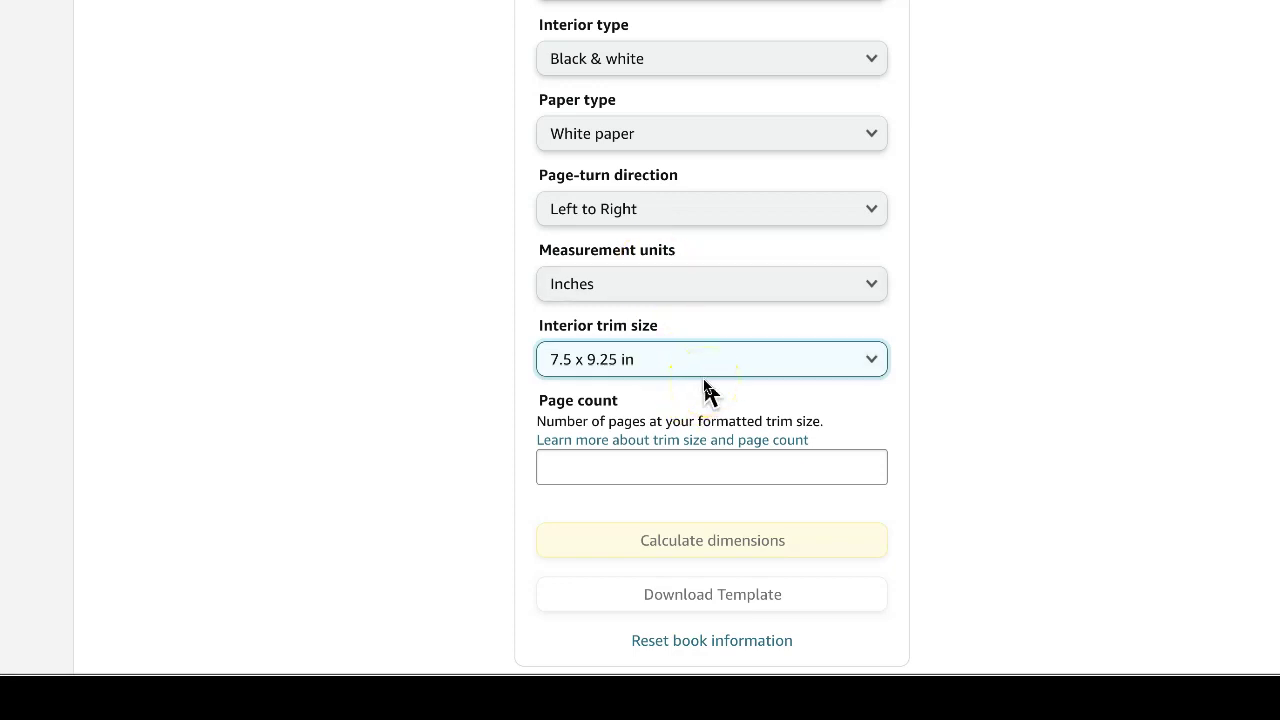
{"action": "left_click", "coordinate": [642, 466]}
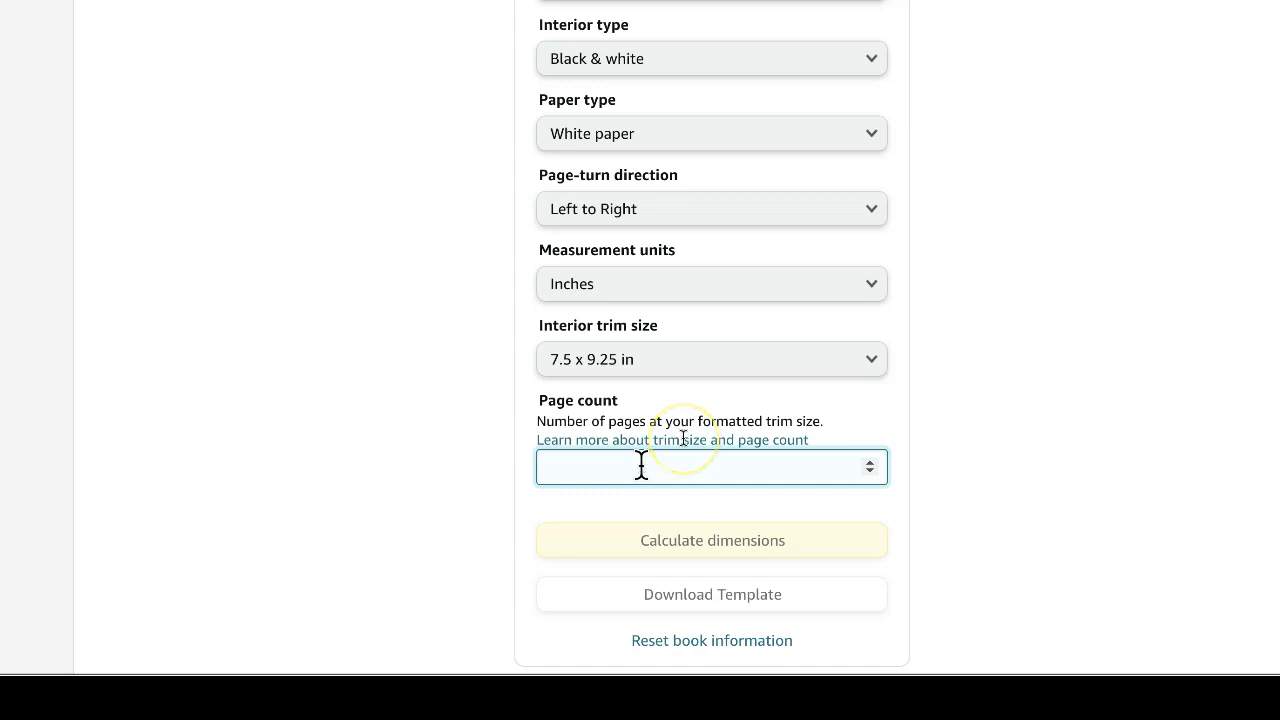
{"action": "type", "text": "120"}
{"action": "key", "text": "Return"}
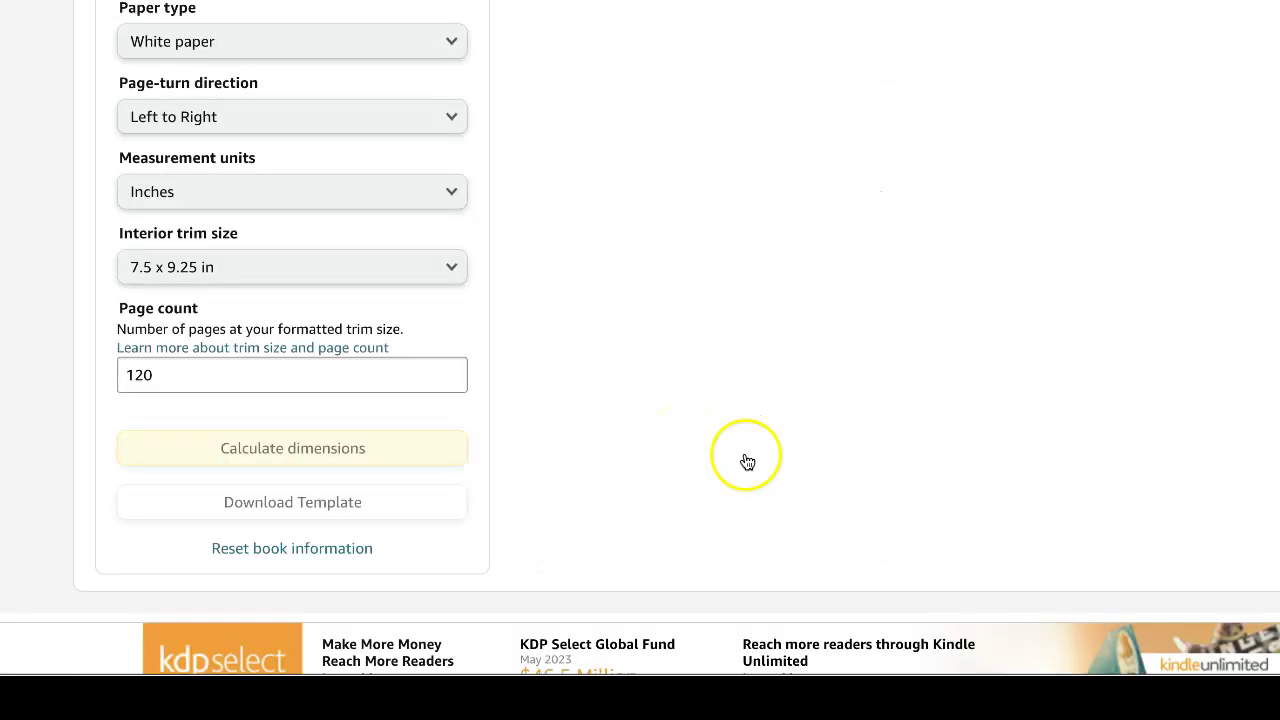
{"action": "scroll", "coordinate": [700, 185], "scroll_direction": "up", "scroll_amount": 3}
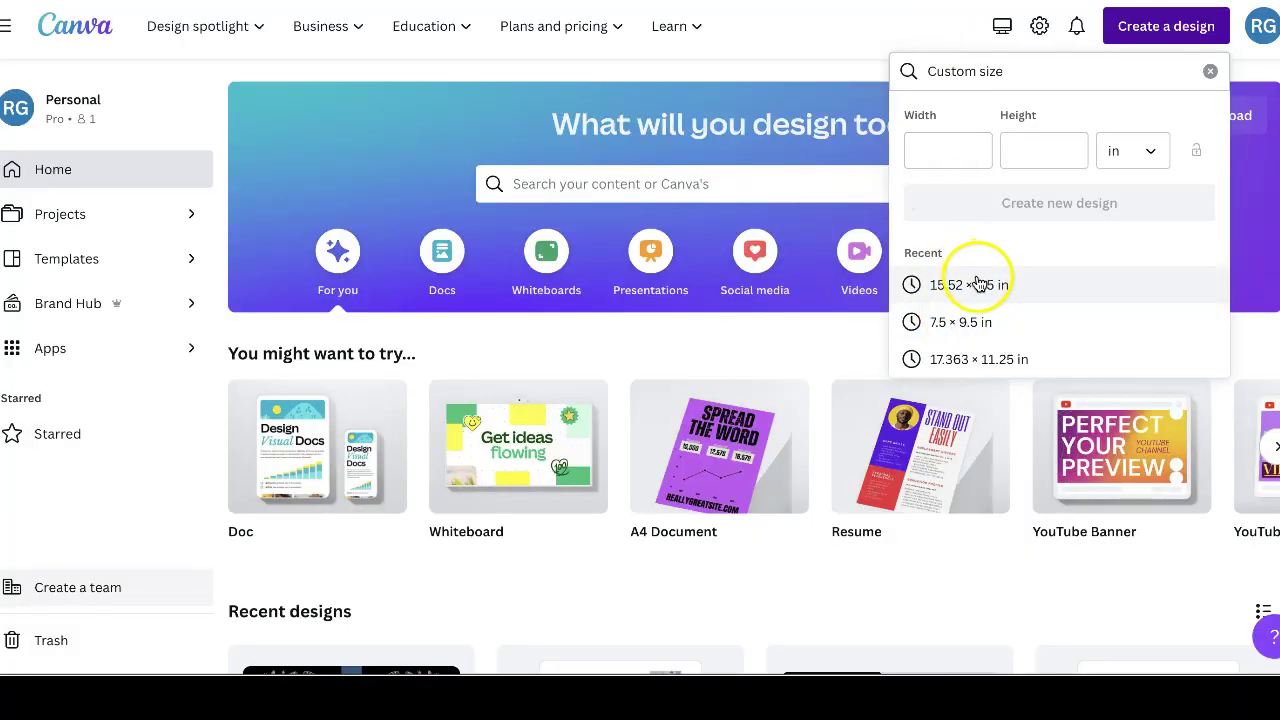
Step: Switch back to Canva, create a 15.52 × 9.5 in design, and select the blank first page of the notebook cover document
{"action": "left_click", "coordinate": [978, 285]}
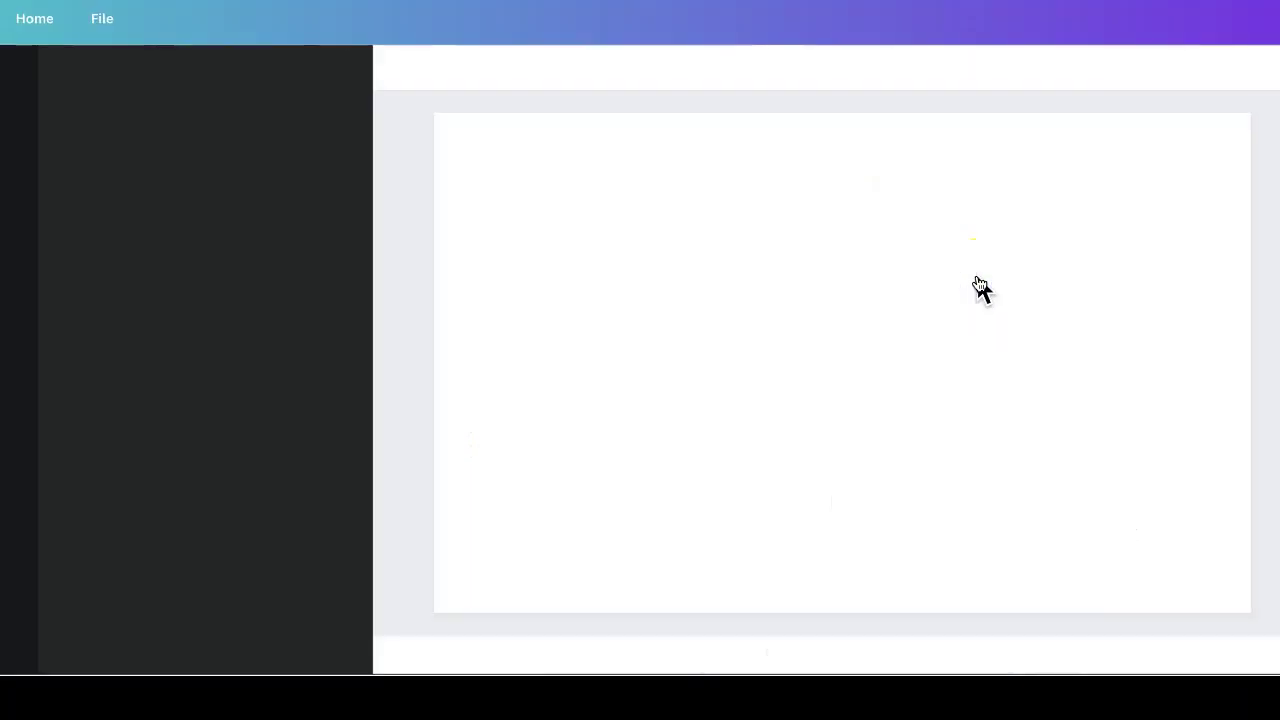
{"action": "left_click", "coordinate": [868, 332]}
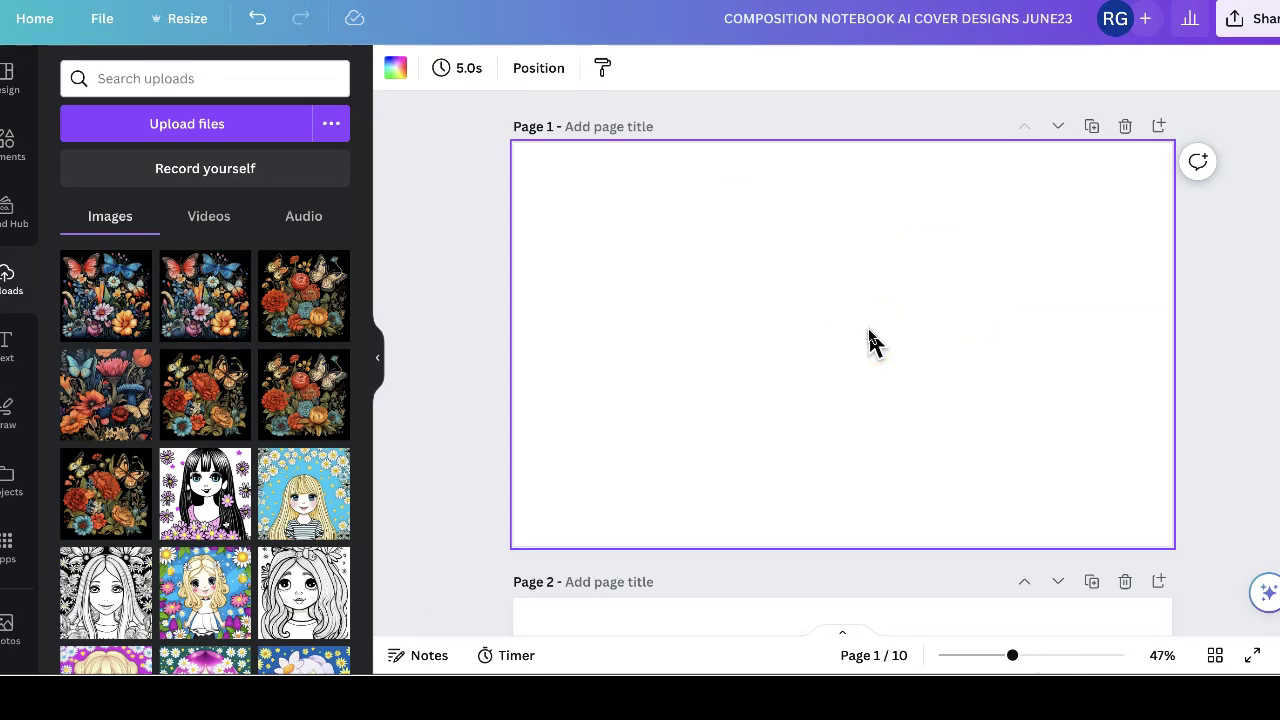
{"action": "left_click_drag", "start_coordinate": [1161, 313], "coordinate": [552, 316]}
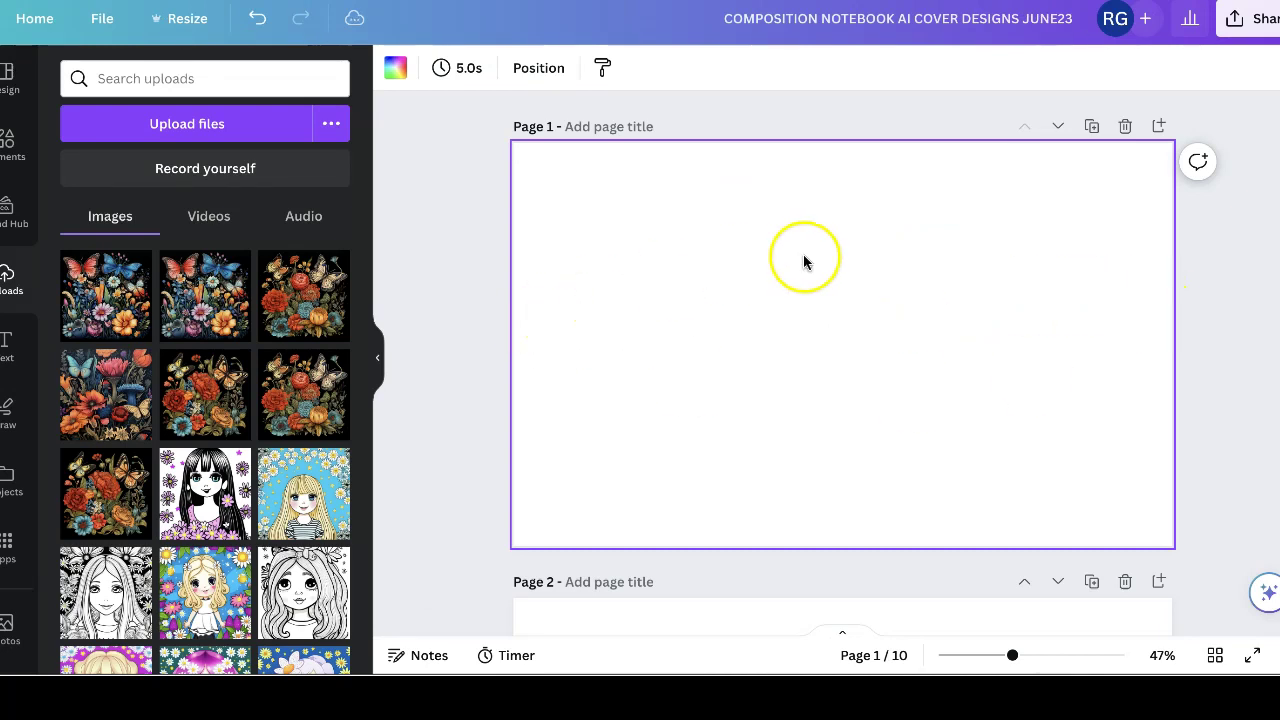
{"action": "left_click", "coordinate": [965, 358]}
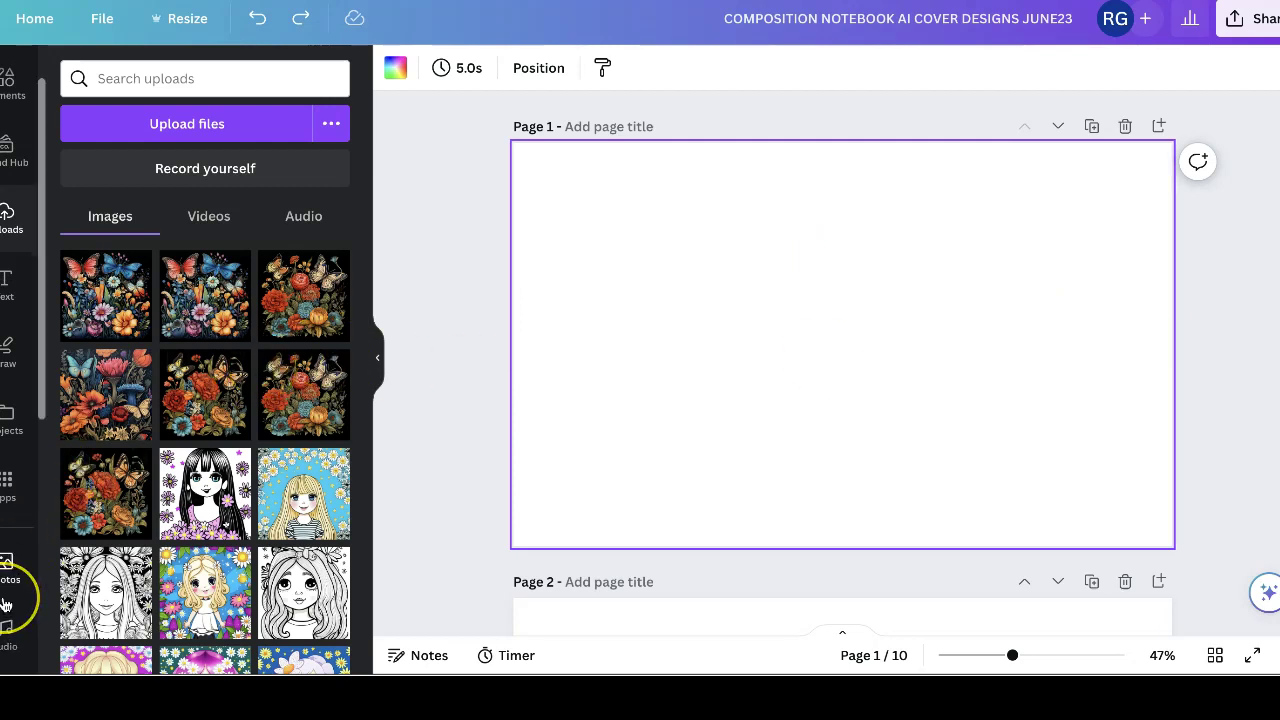
{"action": "left_click", "coordinate": [36, 425]}
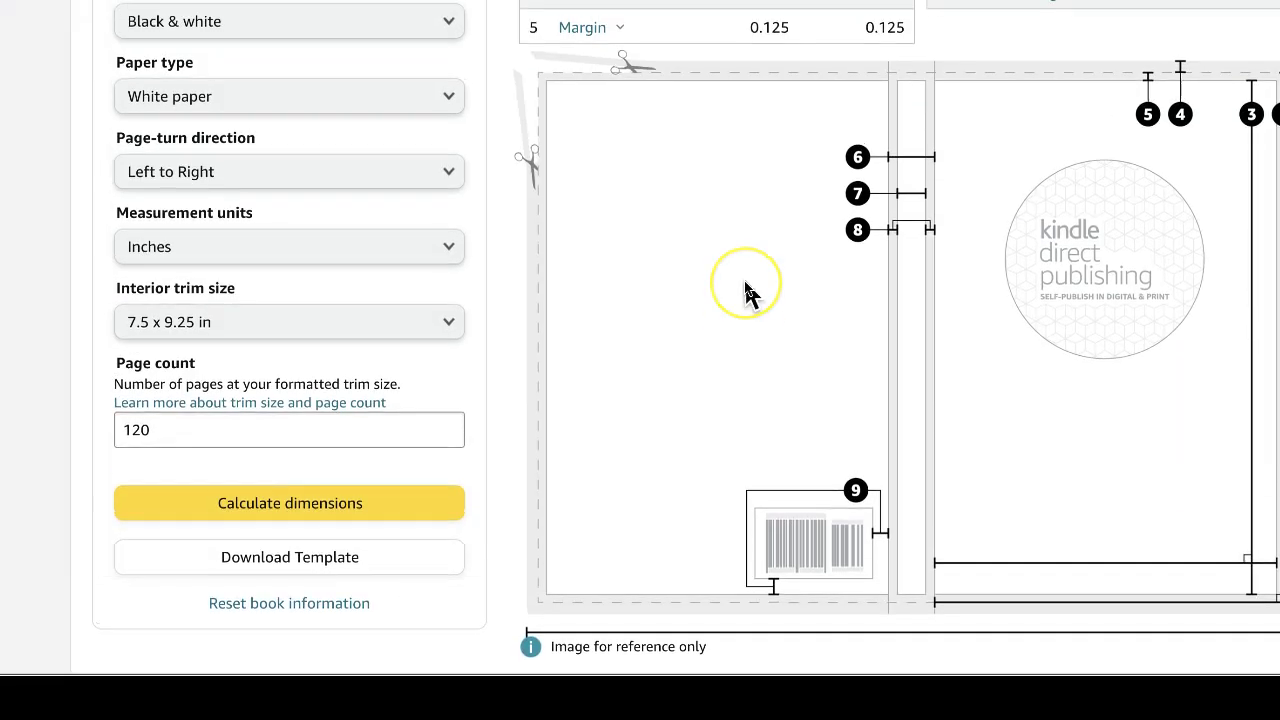
Step: Add the 7.5 x 9.25 in, 120-page paperback cover template to page 1, enlarge it to fill the page and make it semi-transparent
{"action": "scroll", "coordinate": [746, 291], "scroll_direction": "up", "scroll_amount": 1}
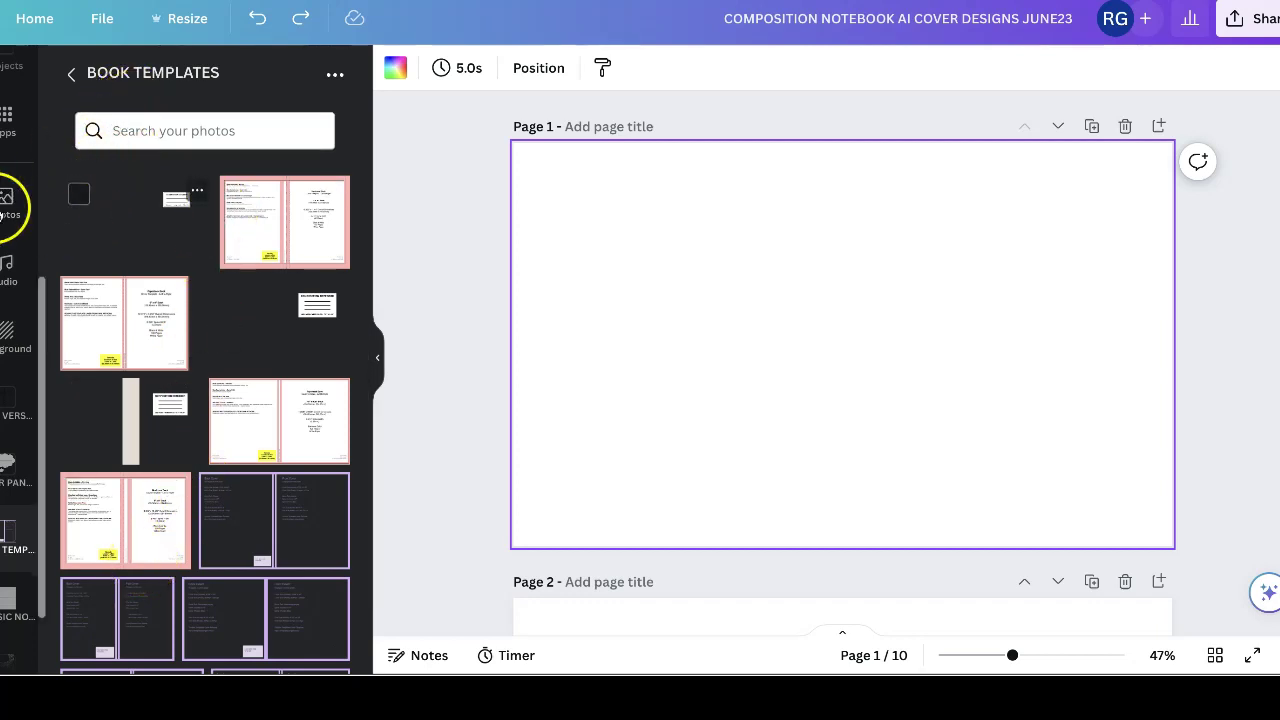
{"action": "left_click", "coordinate": [240, 437]}
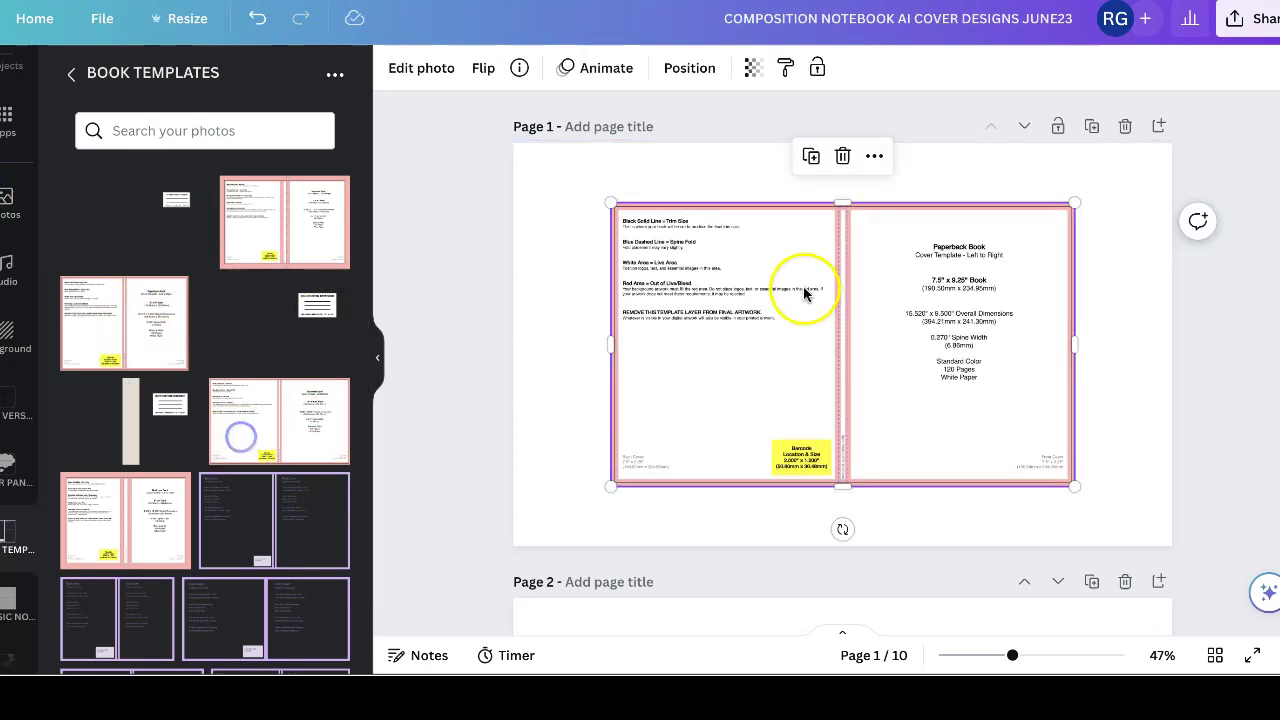
{"action": "left_click_drag", "start_coordinate": [679, 246], "coordinate": [669, 240]}
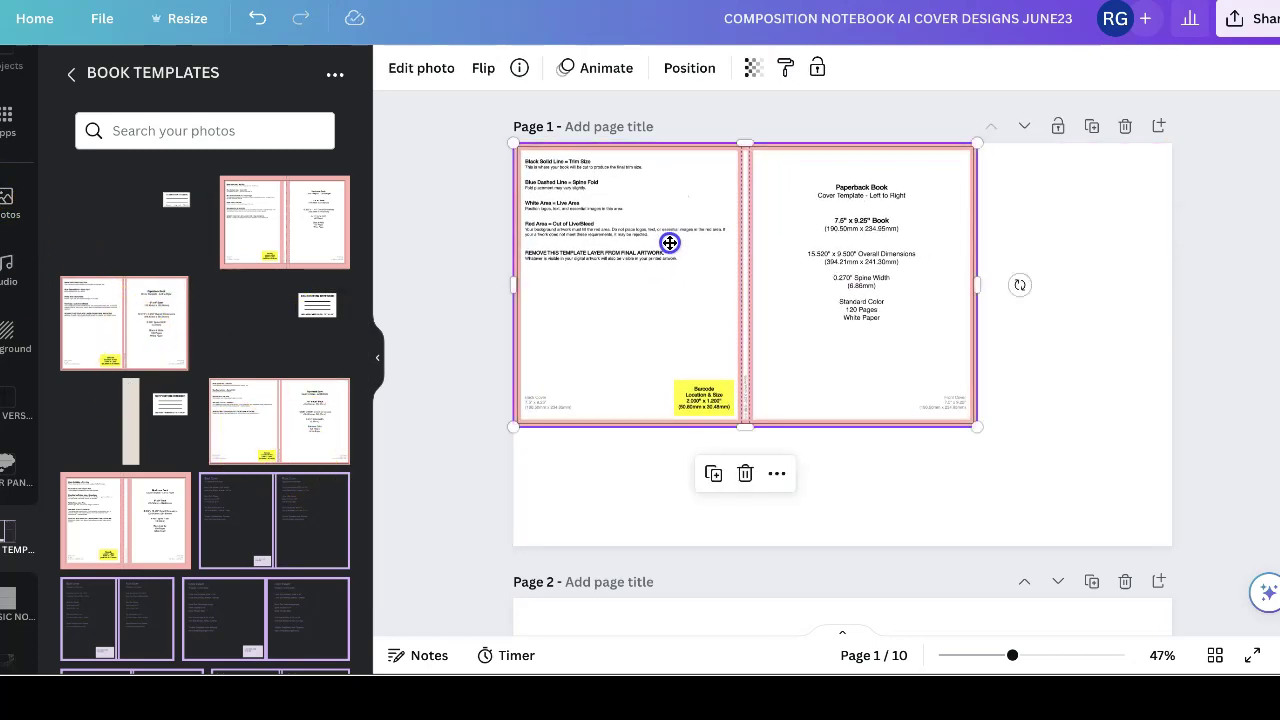
{"action": "left_click_drag", "start_coordinate": [975, 422], "coordinate": [1168, 548]}
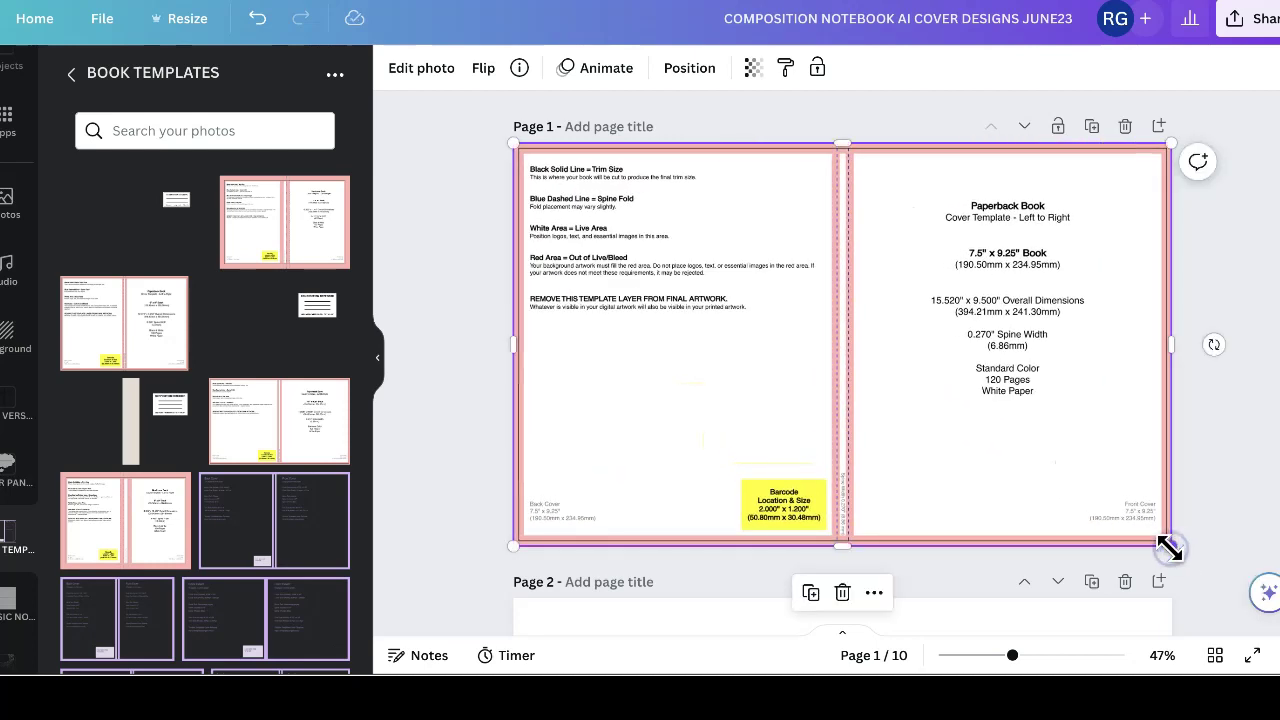
{"action": "left_click", "coordinate": [752, 70]}
{"action": "left_click_drag", "start_coordinate": [754, 146], "coordinate": [674, 145]}
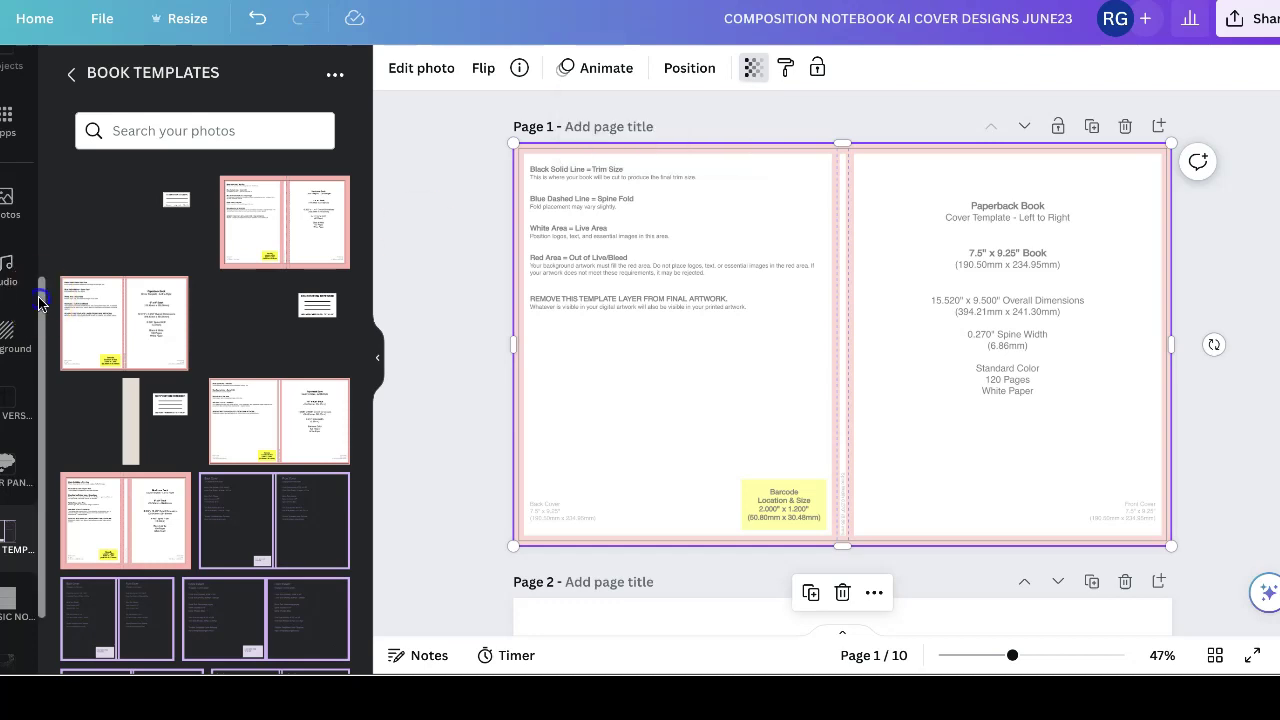
Step: Place the first uploaded wildflower and butterfly illustration over the front cover half of the template
{"action": "scroll", "coordinate": [25, 240], "scroll_direction": "up", "scroll_amount": 5}
{"action": "left_click", "coordinate": [8, 210]}
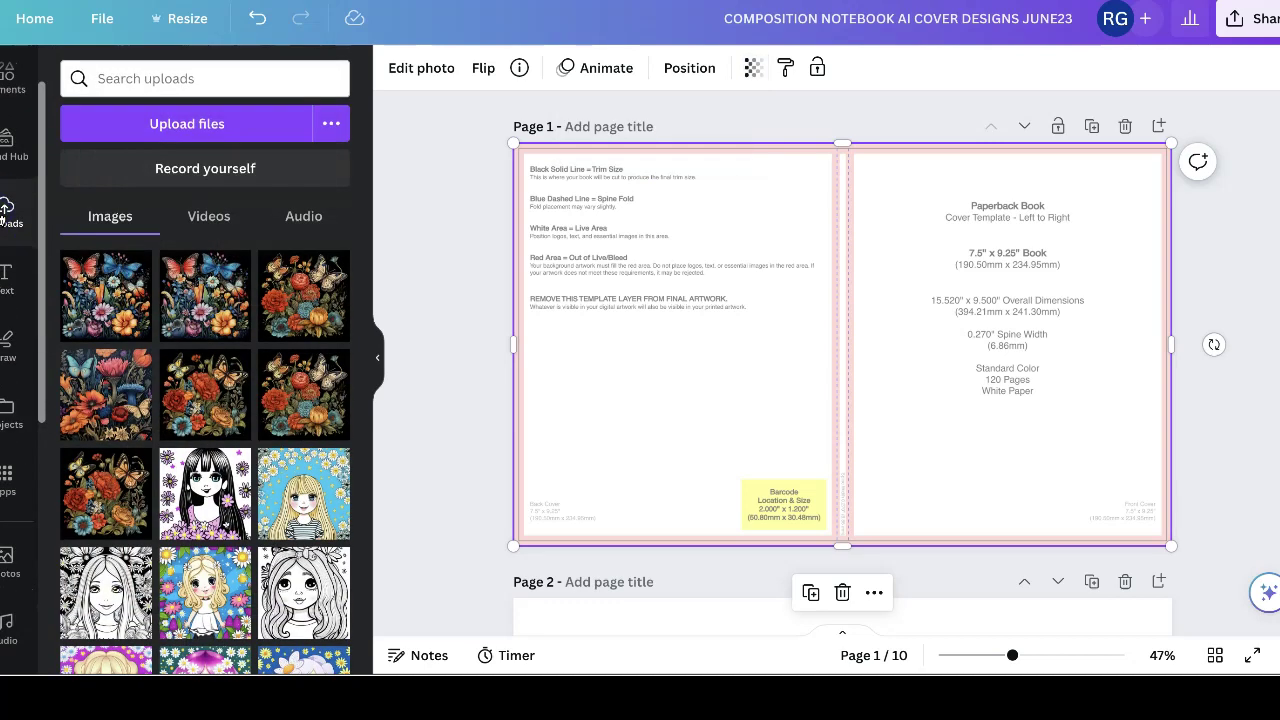
{"action": "left_click", "coordinate": [114, 300]}
{"action": "left_click_drag", "start_coordinate": [826, 342], "coordinate": [985, 316]}
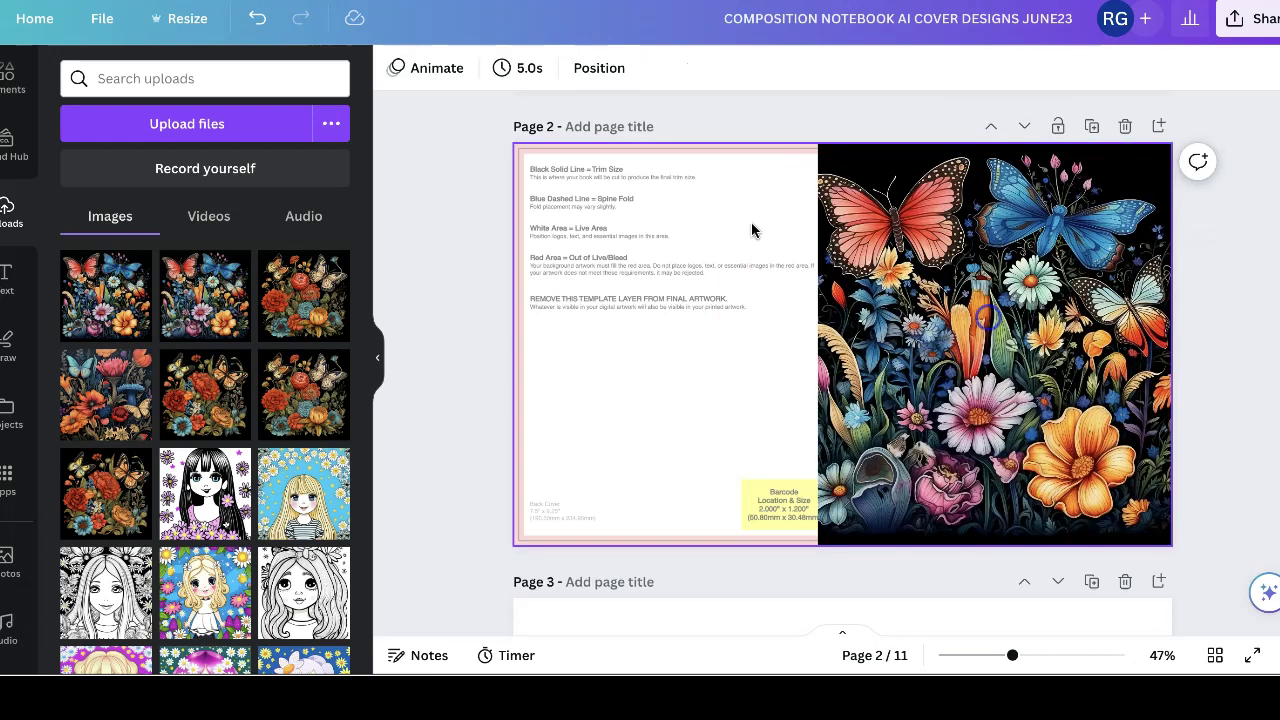
Step: Duplicate the front cover illustration, place the copy over the back cover half and flip it horizontally
{"action": "left_click", "coordinate": [1001, 286]}
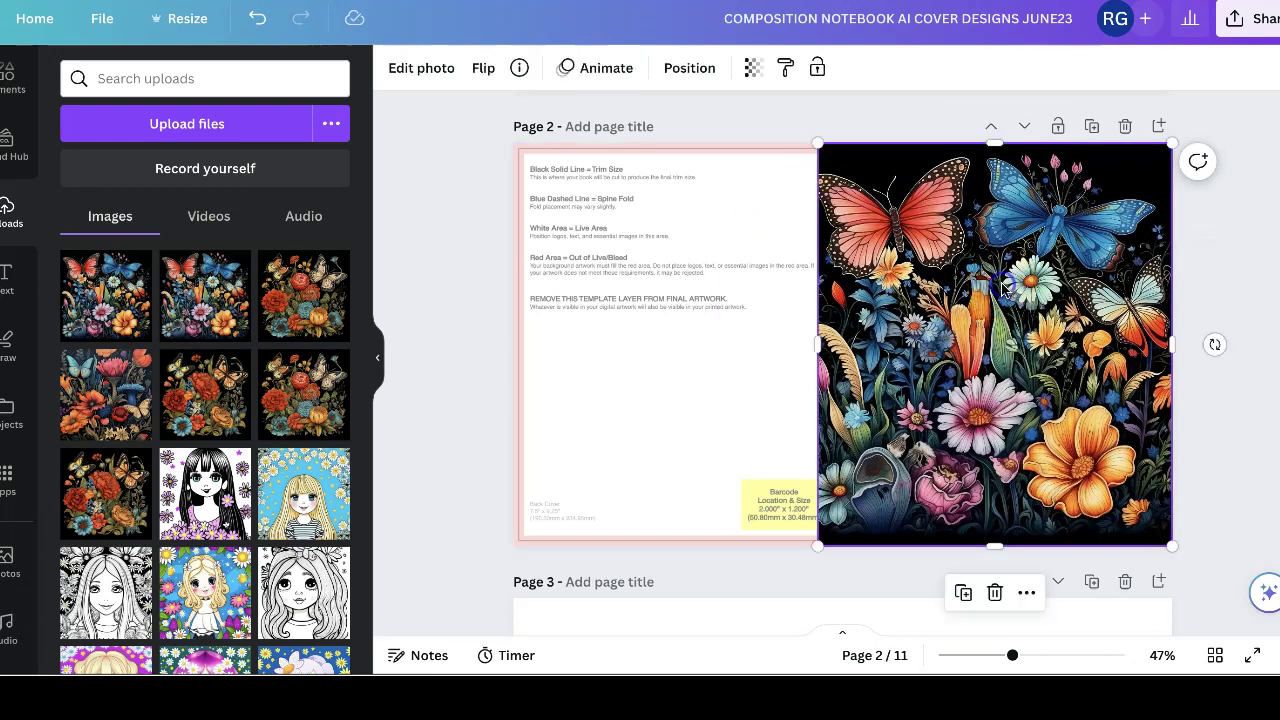
{"action": "left_click", "coordinate": [963, 593]}
{"action": "left_click_drag", "start_coordinate": [975, 409], "coordinate": [660, 404]}
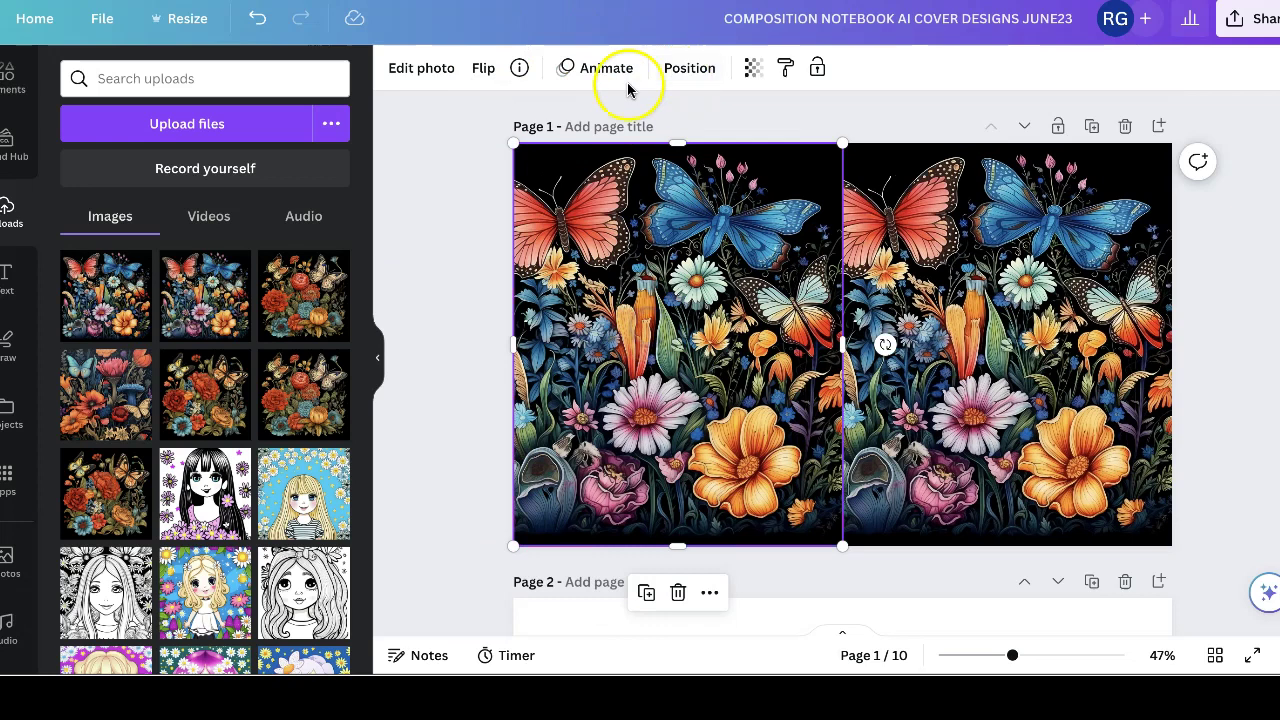
{"action": "left_click", "coordinate": [482, 70]}
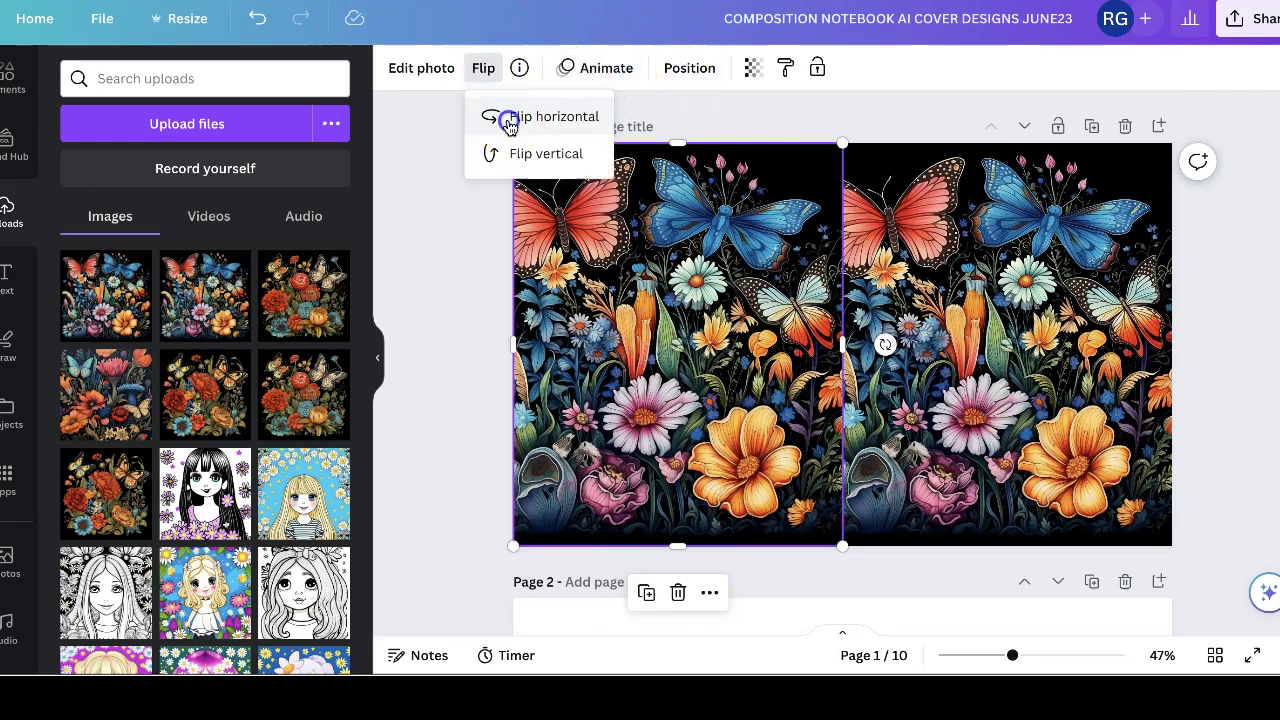
{"action": "left_click", "coordinate": [495, 117]}
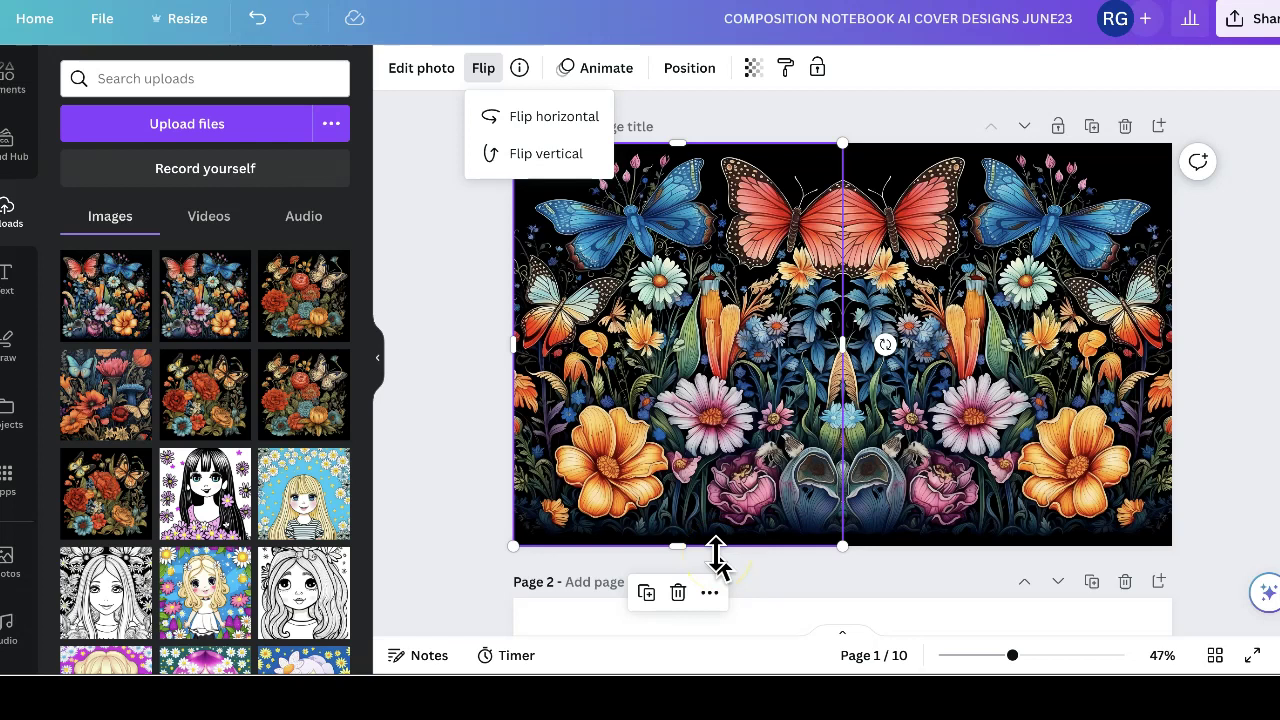
{"action": "left_click", "coordinate": [752, 398]}
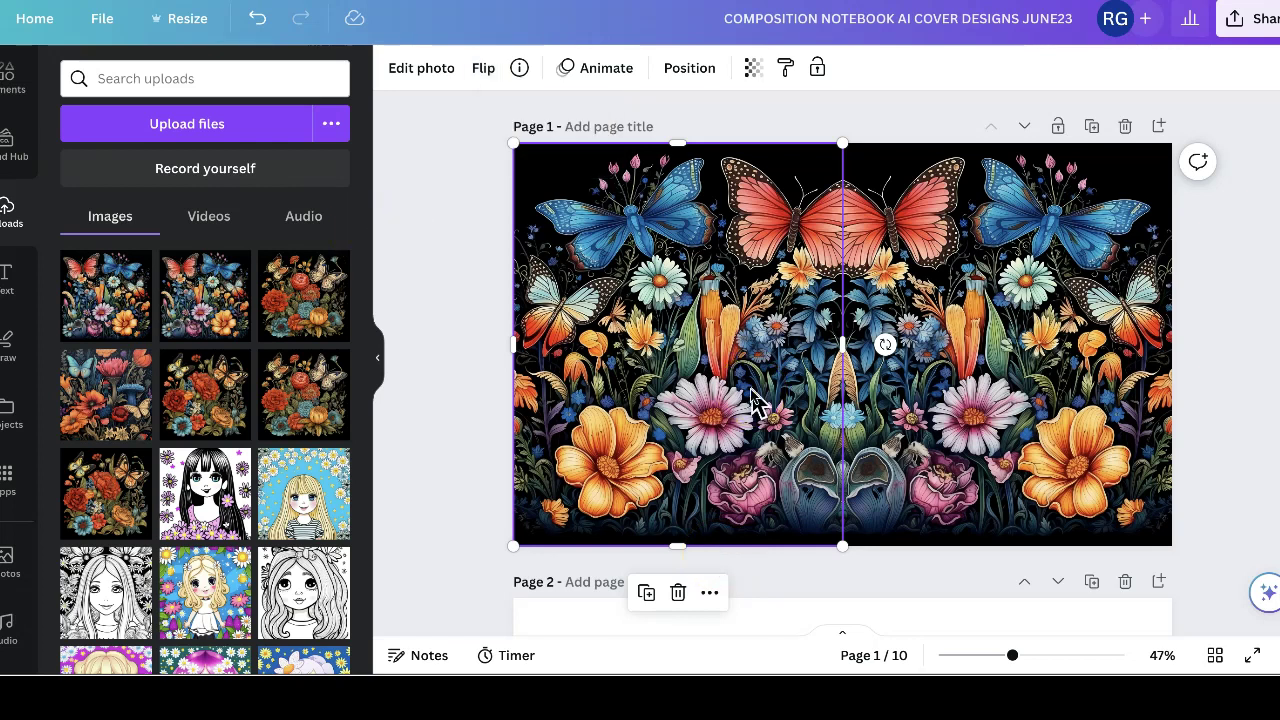
Step: Add a dark blue square, reshape it into a full-height spine strip about 1.27 in wide and centre it on the page
{"action": "key", "text": "ctrl+v"}
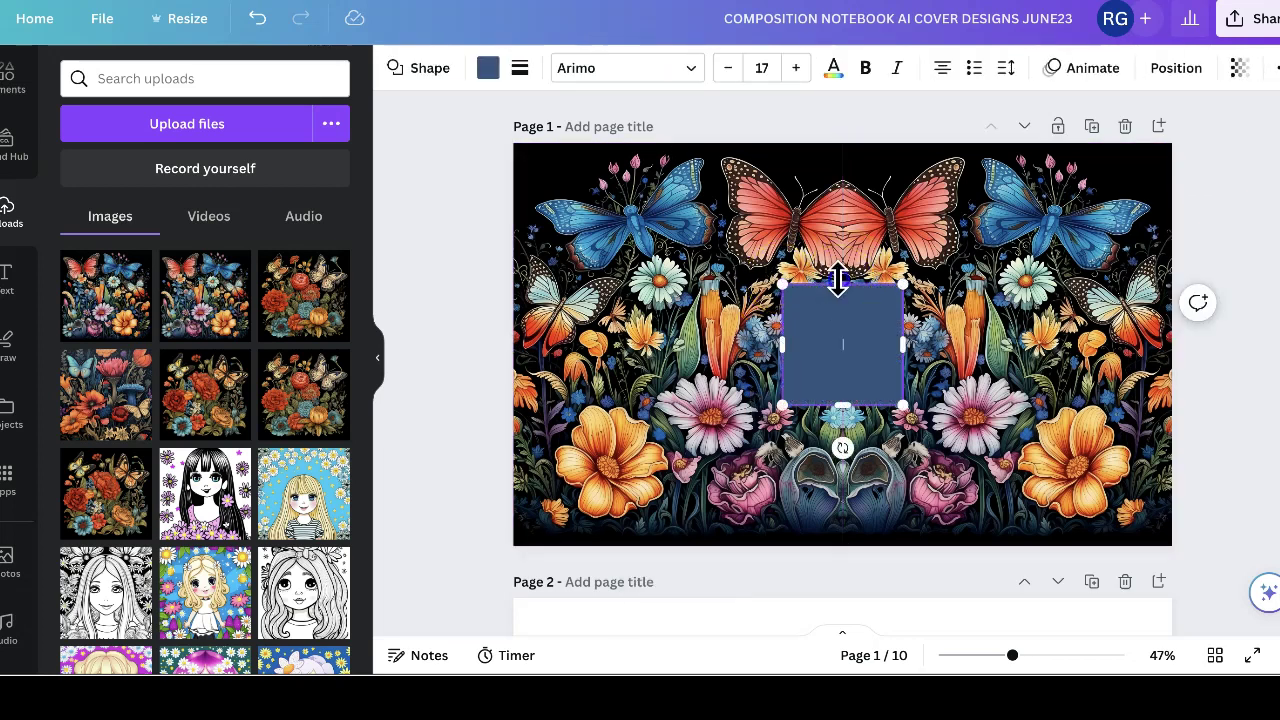
{"action": "left_click_drag", "start_coordinate": [838, 279], "coordinate": [826, 143]}
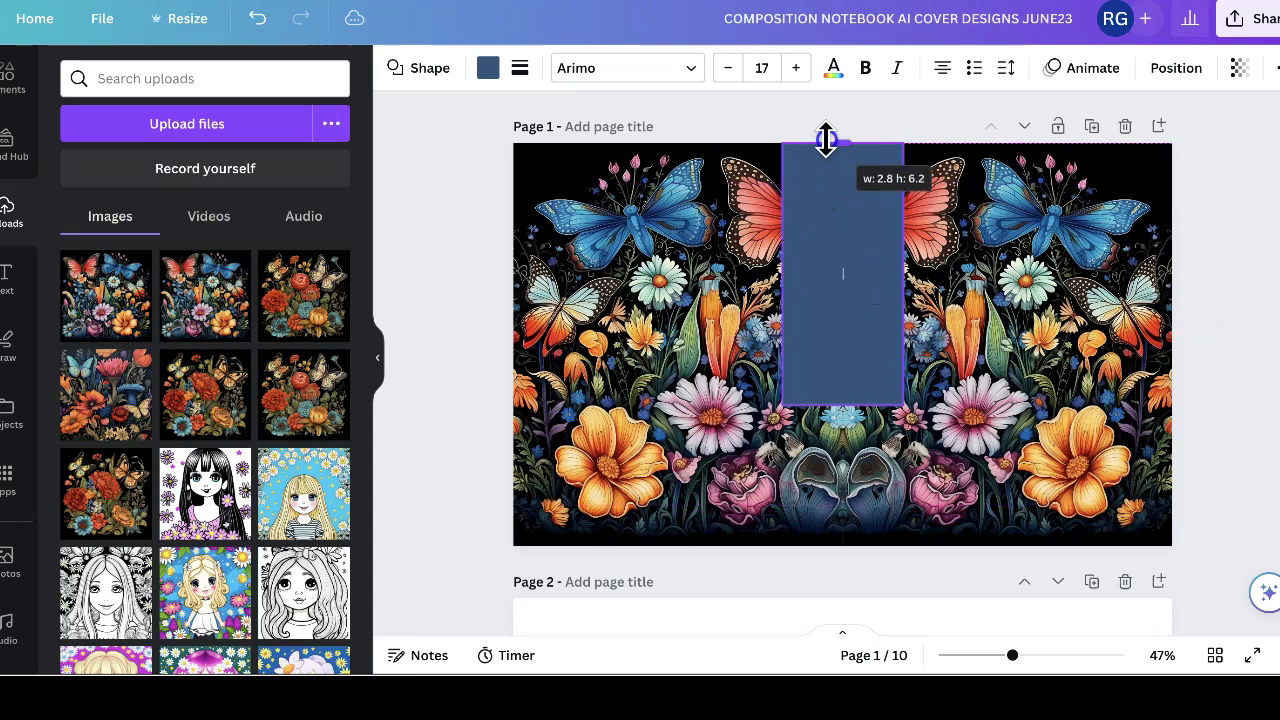
{"action": "left_click_drag", "start_coordinate": [837, 403], "coordinate": [826, 543]}
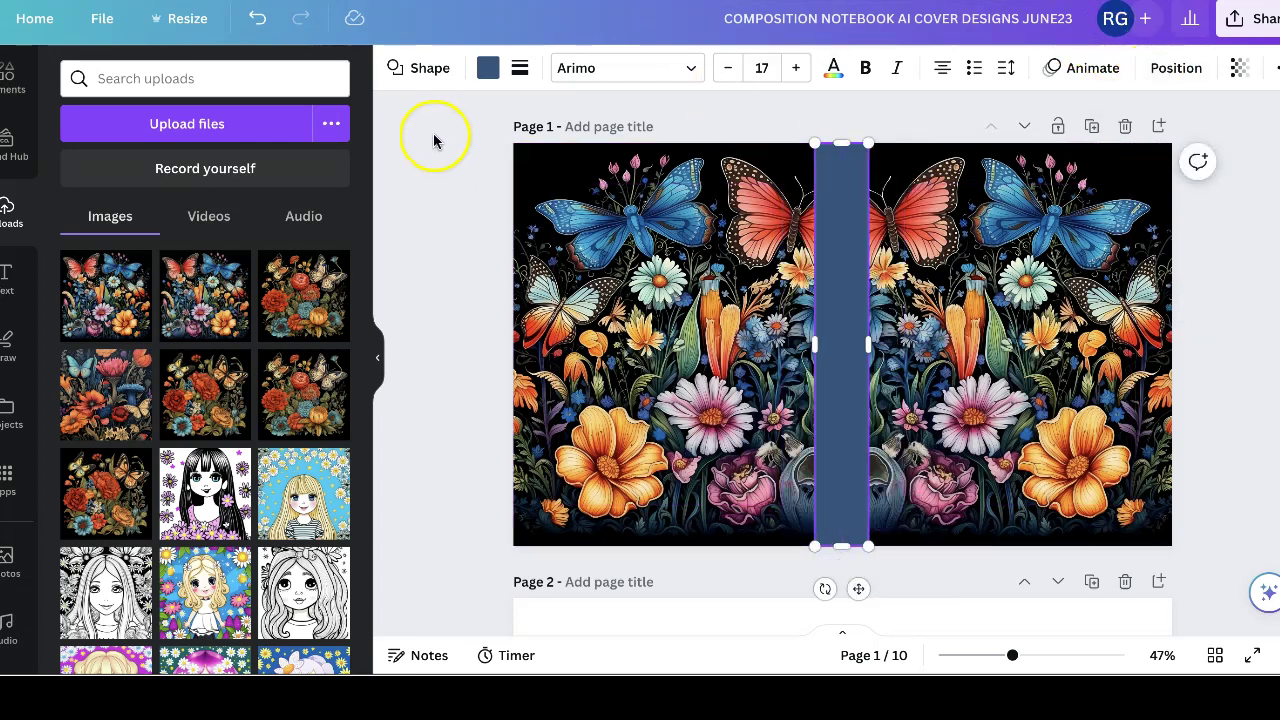
{"action": "left_click", "coordinate": [1176, 68]}
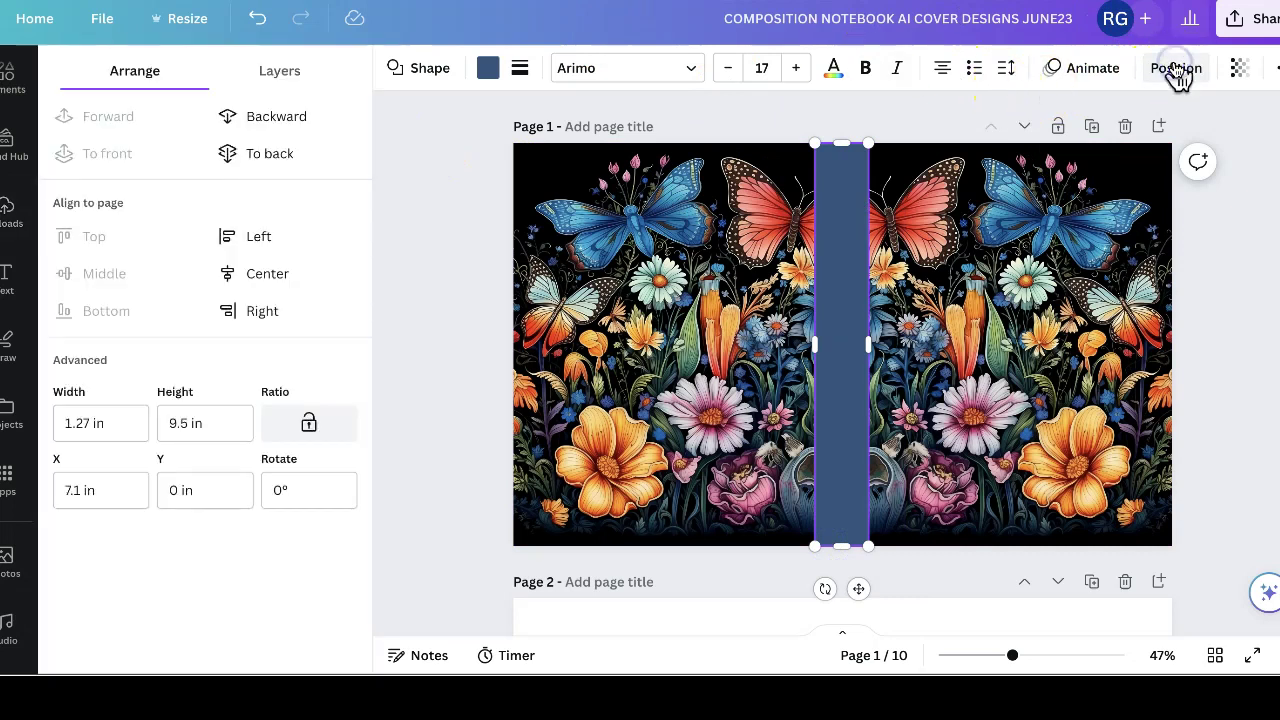
{"action": "left_click", "coordinate": [252, 273]}
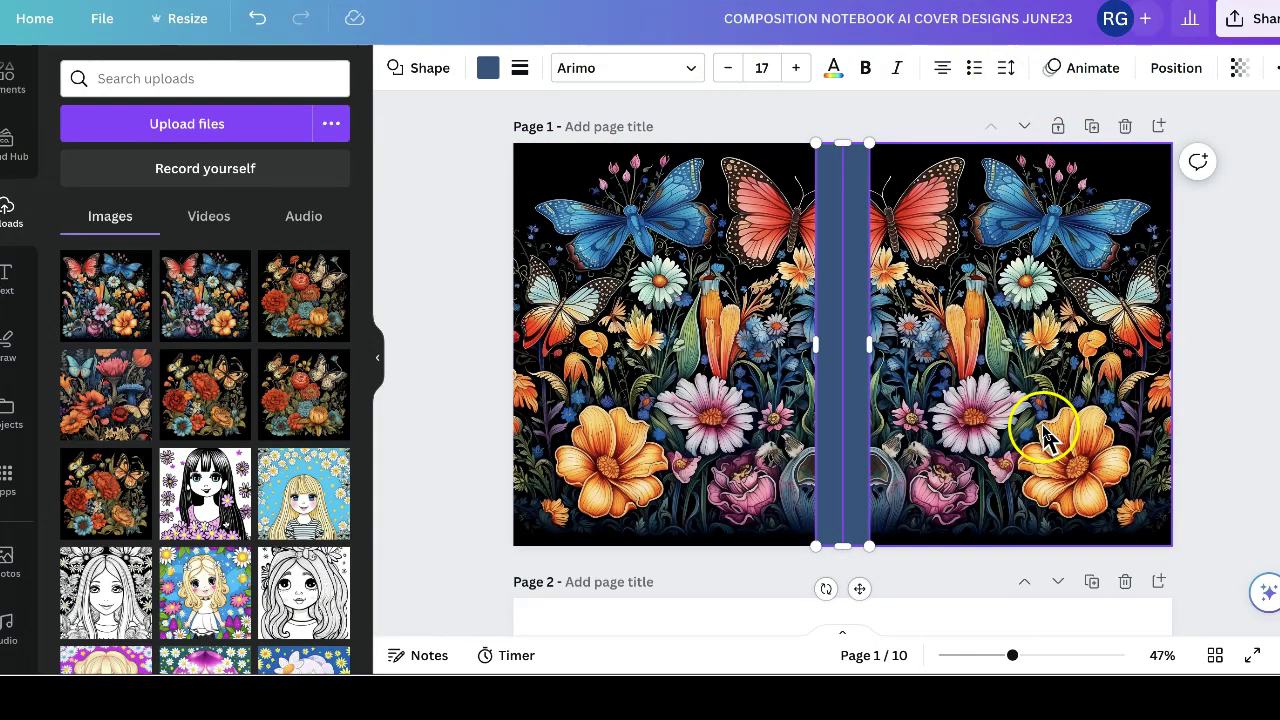
Step: Add the COMPOSITION NOTEBOOK label from the book templates folder, enlarge it and position it centrally on the front cover
{"action": "scroll", "coordinate": [10, 485], "scroll_direction": "down", "scroll_amount": 4}
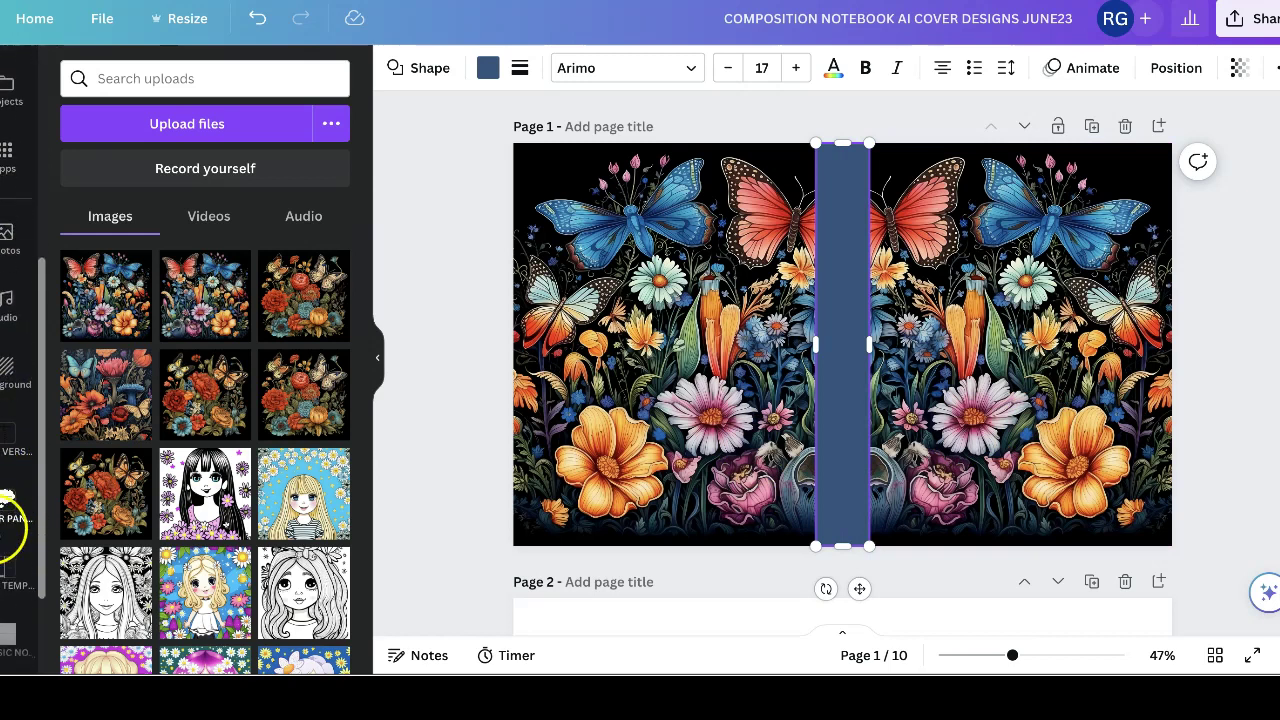
{"action": "left_click", "coordinate": [6, 593]}
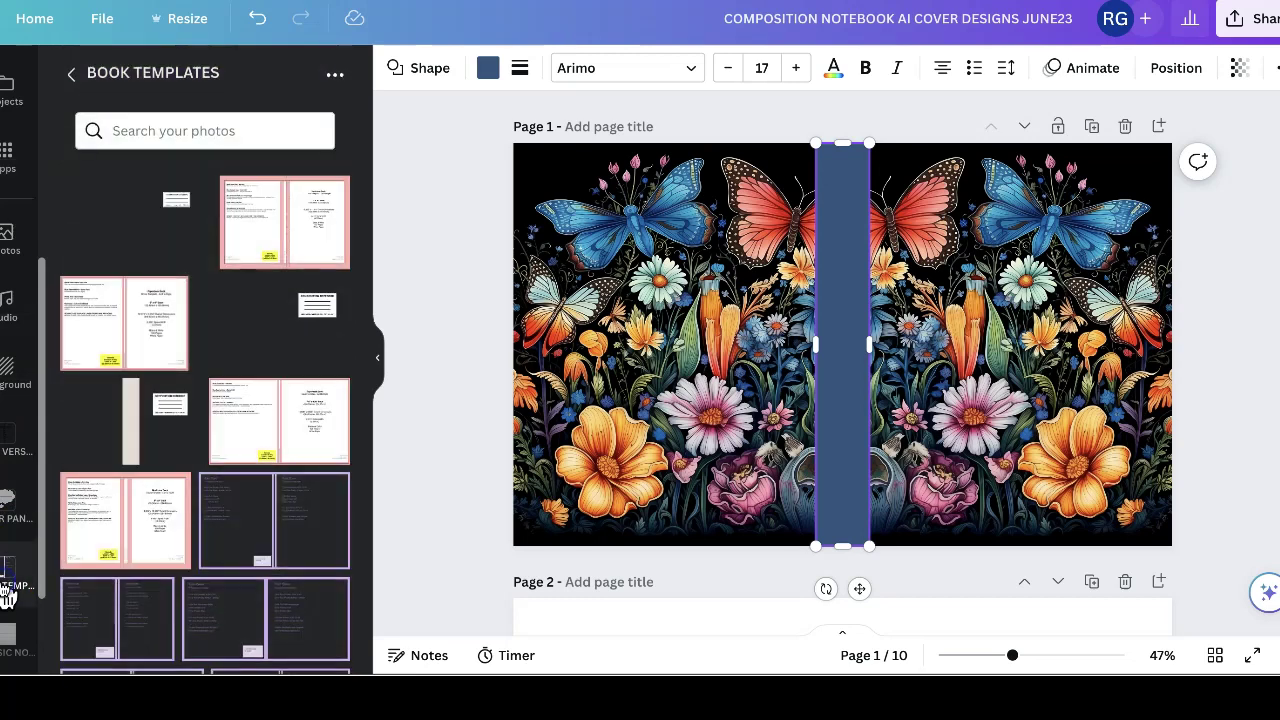
{"action": "left_click", "coordinate": [108, 237]}
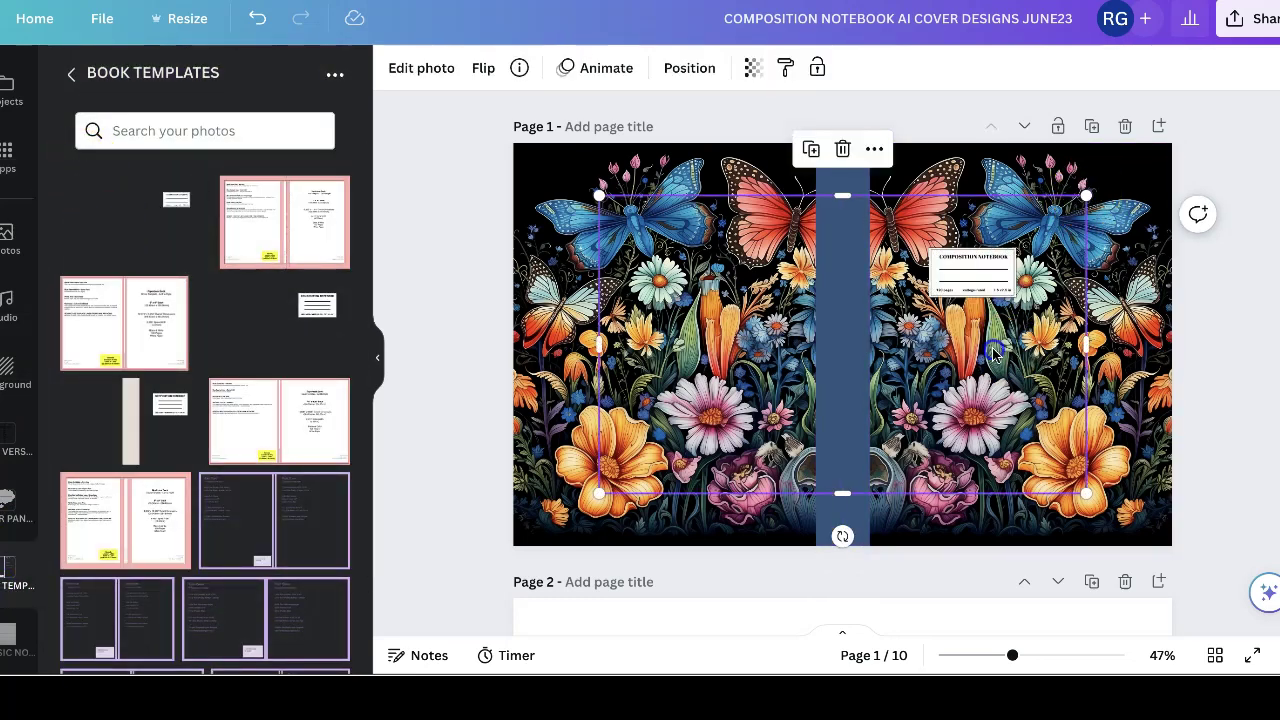
{"action": "left_click_drag", "start_coordinate": [1007, 350], "coordinate": [1027, 362]}
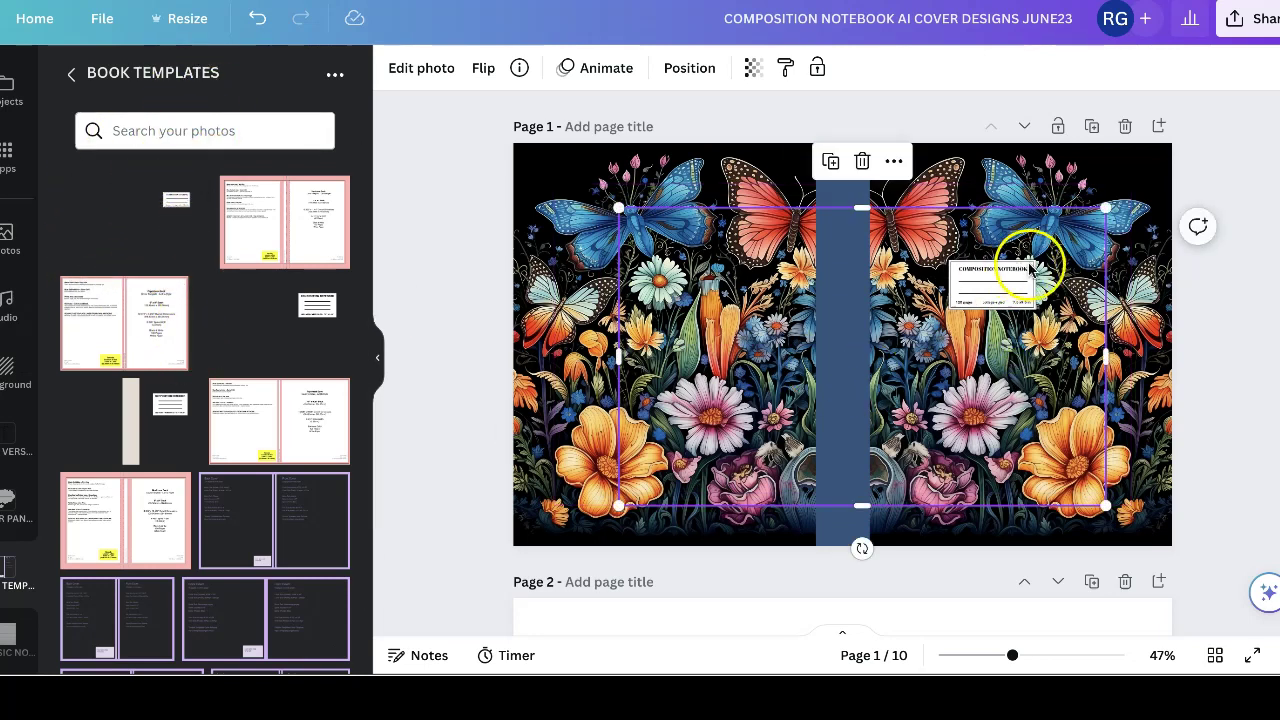
{"action": "left_click_drag", "start_coordinate": [1106, 210], "coordinate": [1234, 86]}
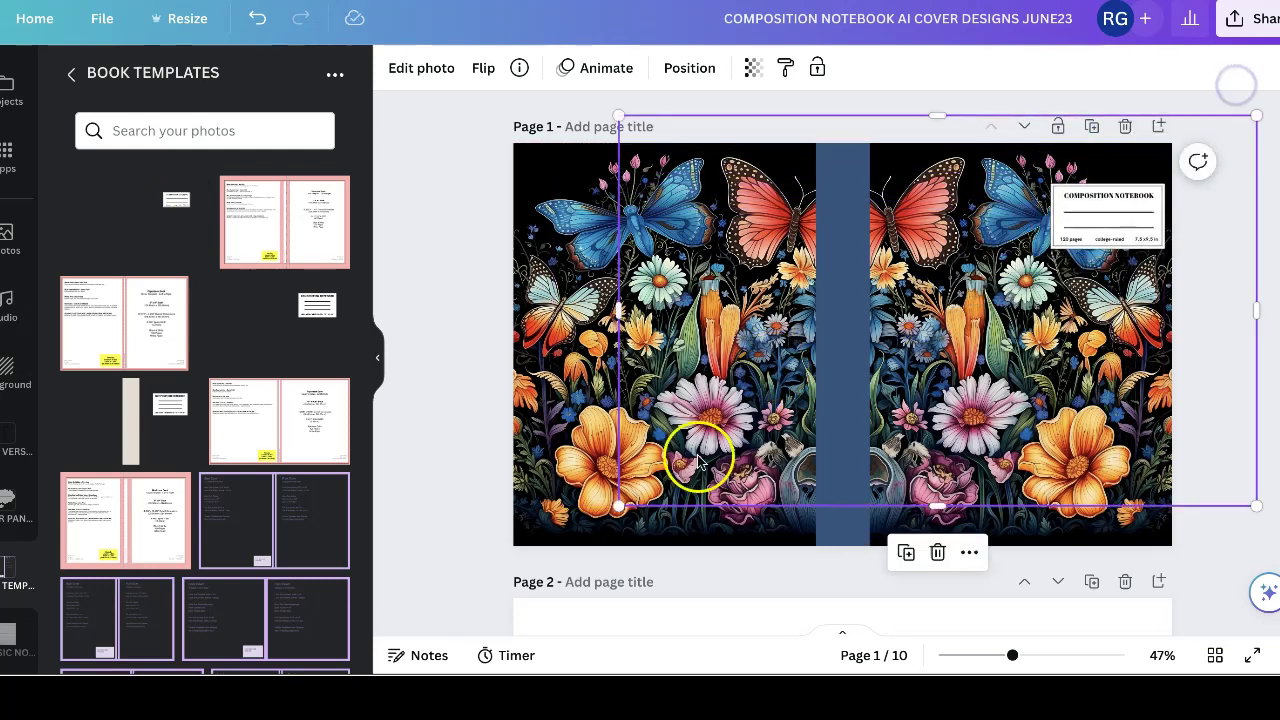
{"action": "left_click_drag", "start_coordinate": [621, 502], "coordinate": [517, 540]}
{"action": "left_click_drag", "start_coordinate": [1030, 302], "coordinate": [936, 410]}
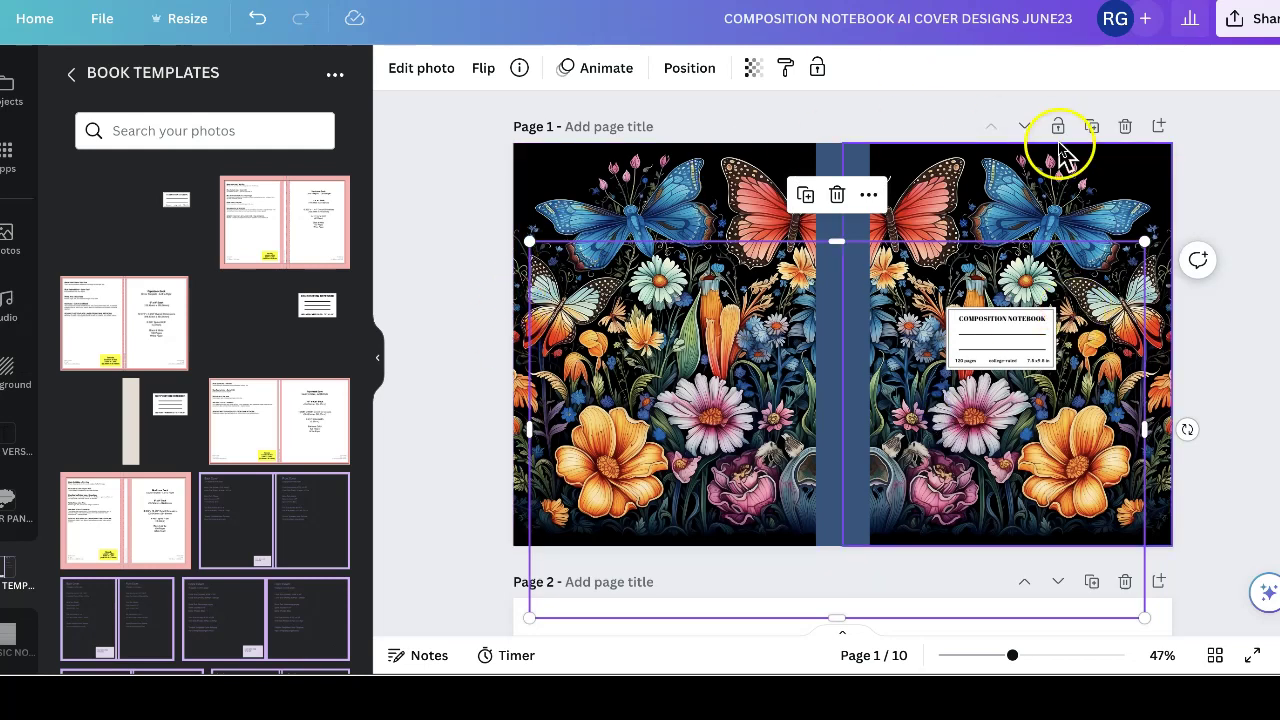
{"action": "left_click", "coordinate": [1118, 184]}
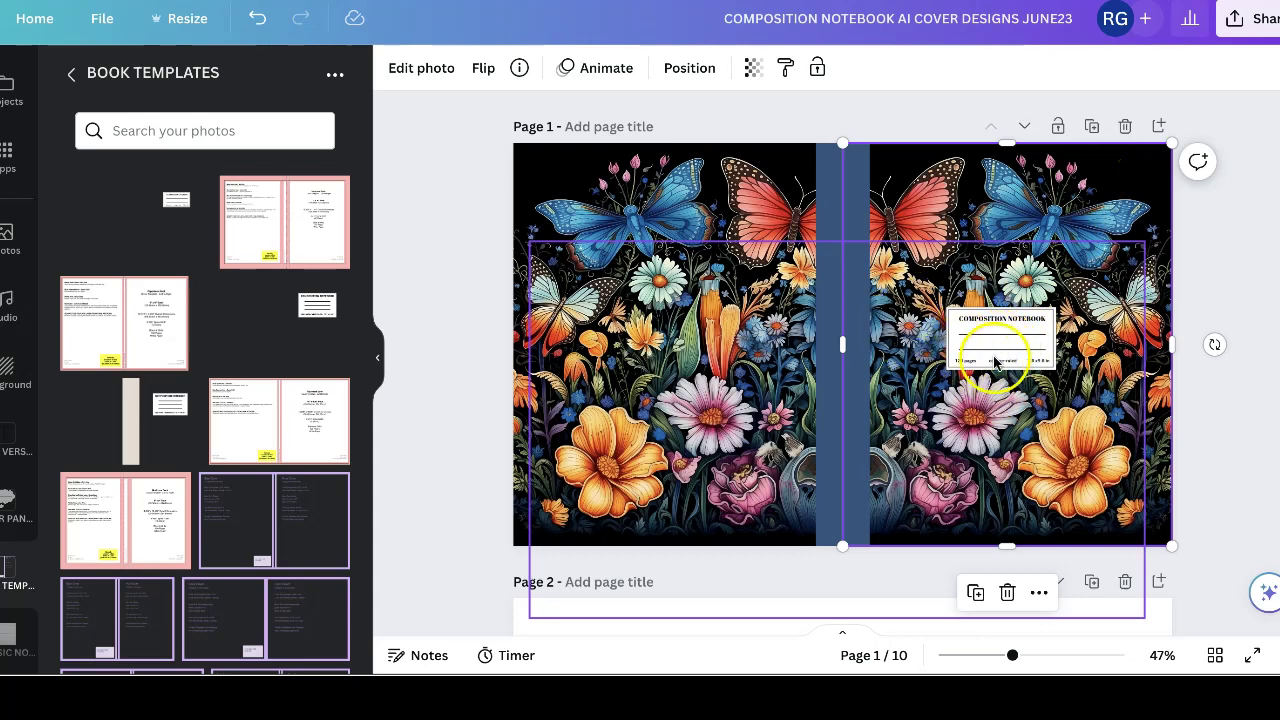
Step: Apply the Fresco filter to the COMPOSITION NOTEBOOK label
{"action": "scroll", "coordinate": [980, 347], "scroll_direction": "up", "scroll_amount": 3}
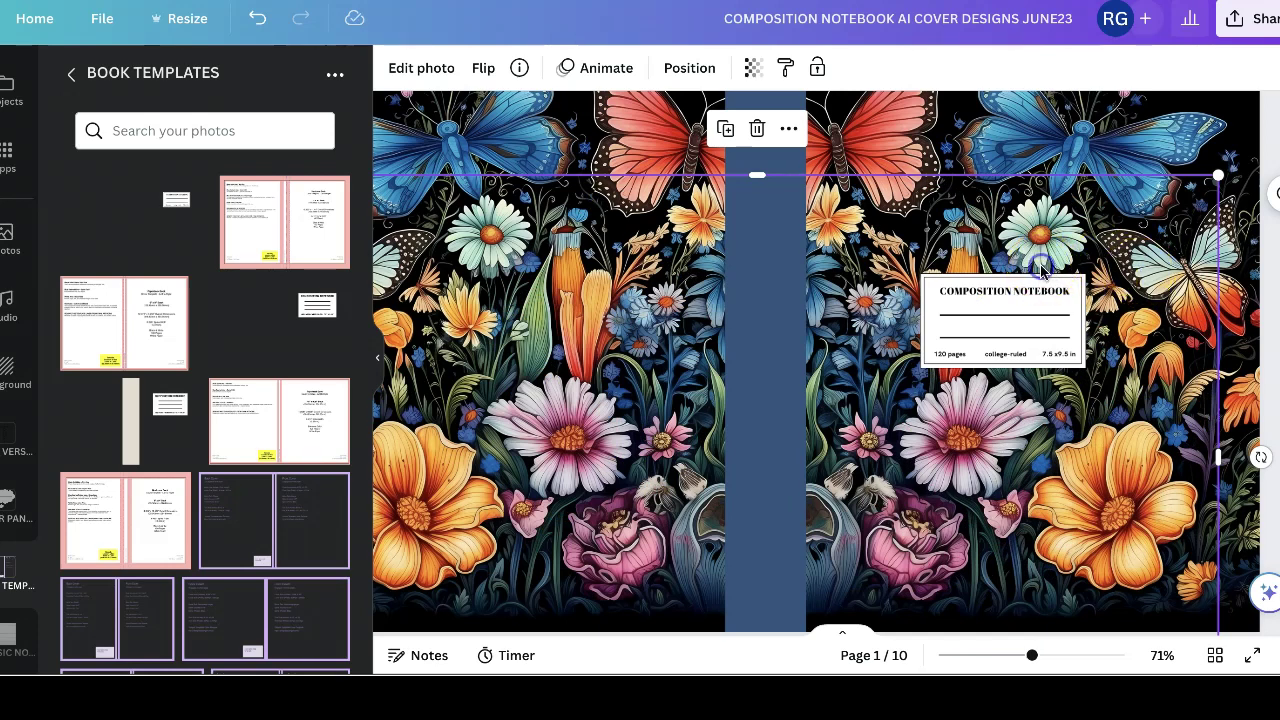
{"action": "left_click", "coordinate": [443, 68]}
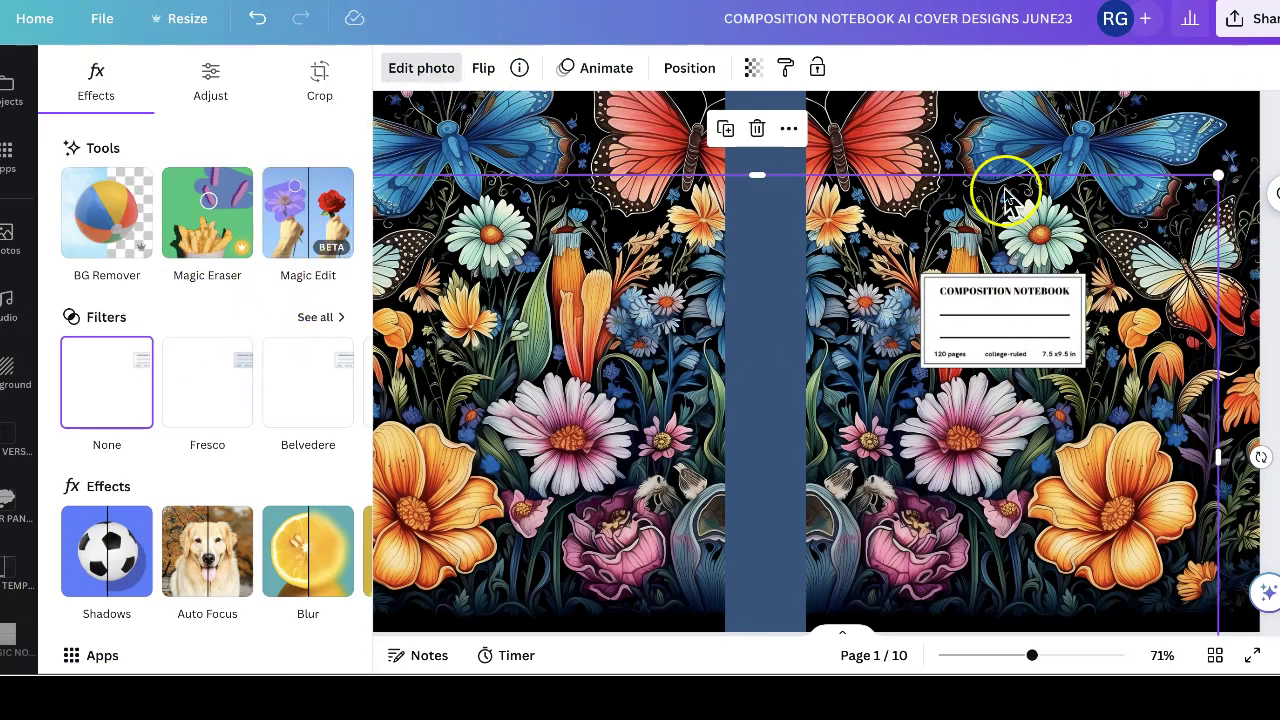
{"action": "left_click", "coordinate": [209, 392]}
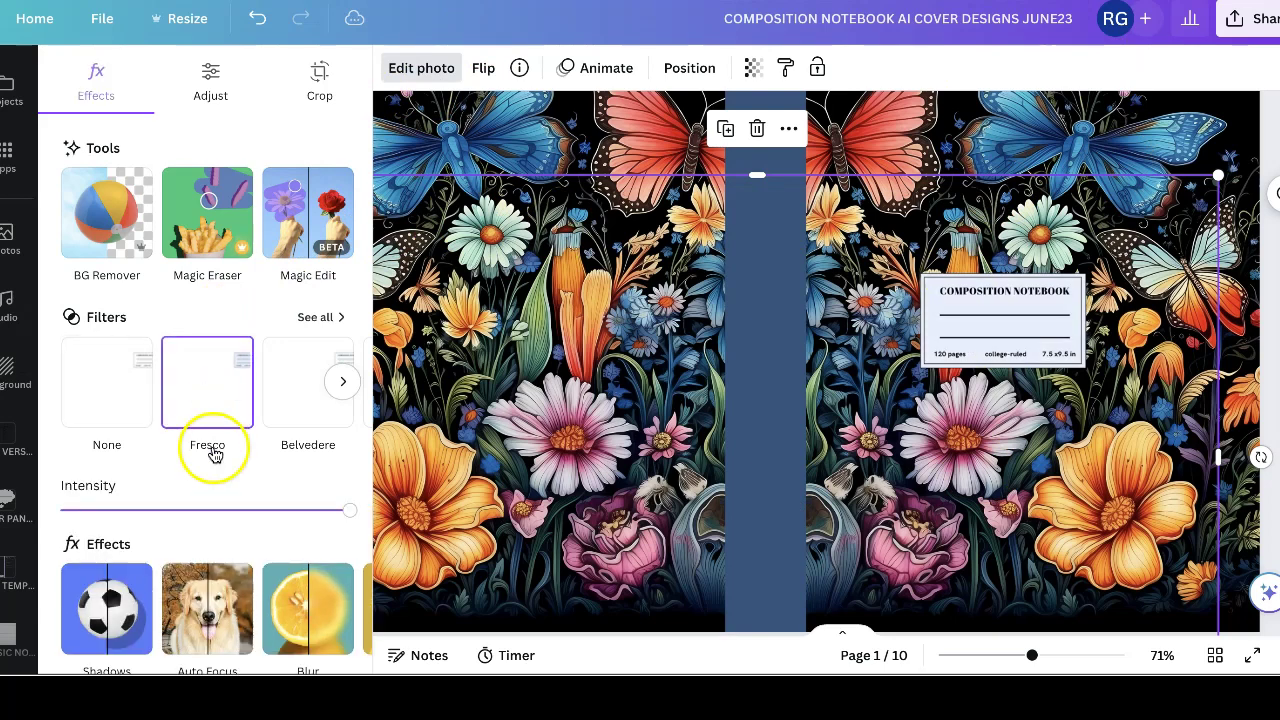
{"action": "left_click", "coordinate": [266, 394]}
{"action": "left_click", "coordinate": [171, 385]}
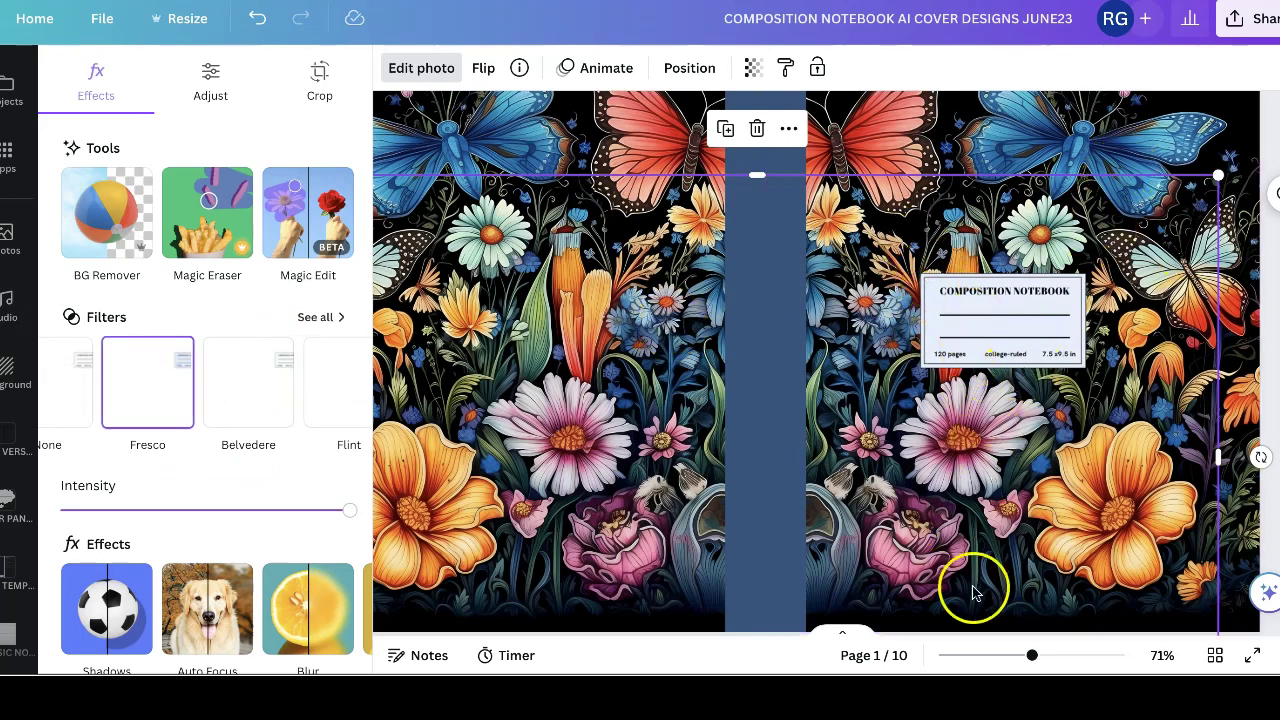
Step: Try olive, taupe and tan document colors on the spine strip and return it to dark blue
{"action": "left_click_drag", "start_coordinate": [1032, 655], "coordinate": [1000, 651]}
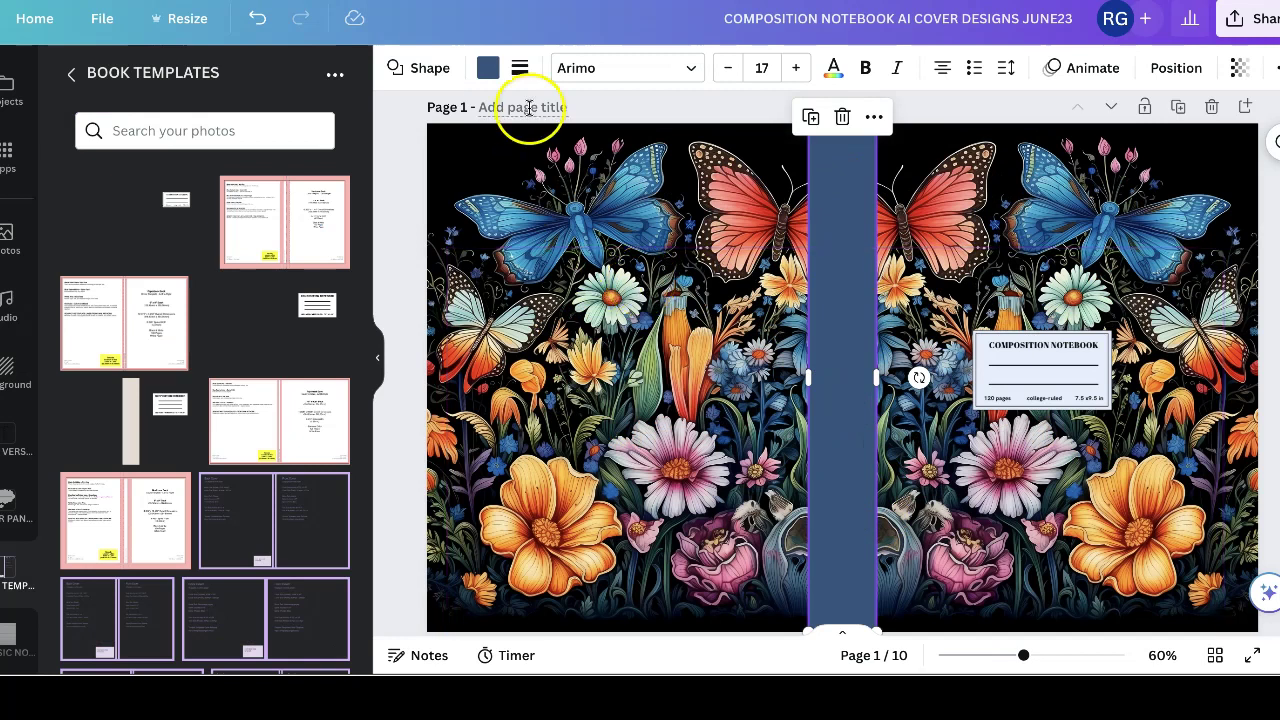
{"action": "left_click", "coordinate": [490, 67]}
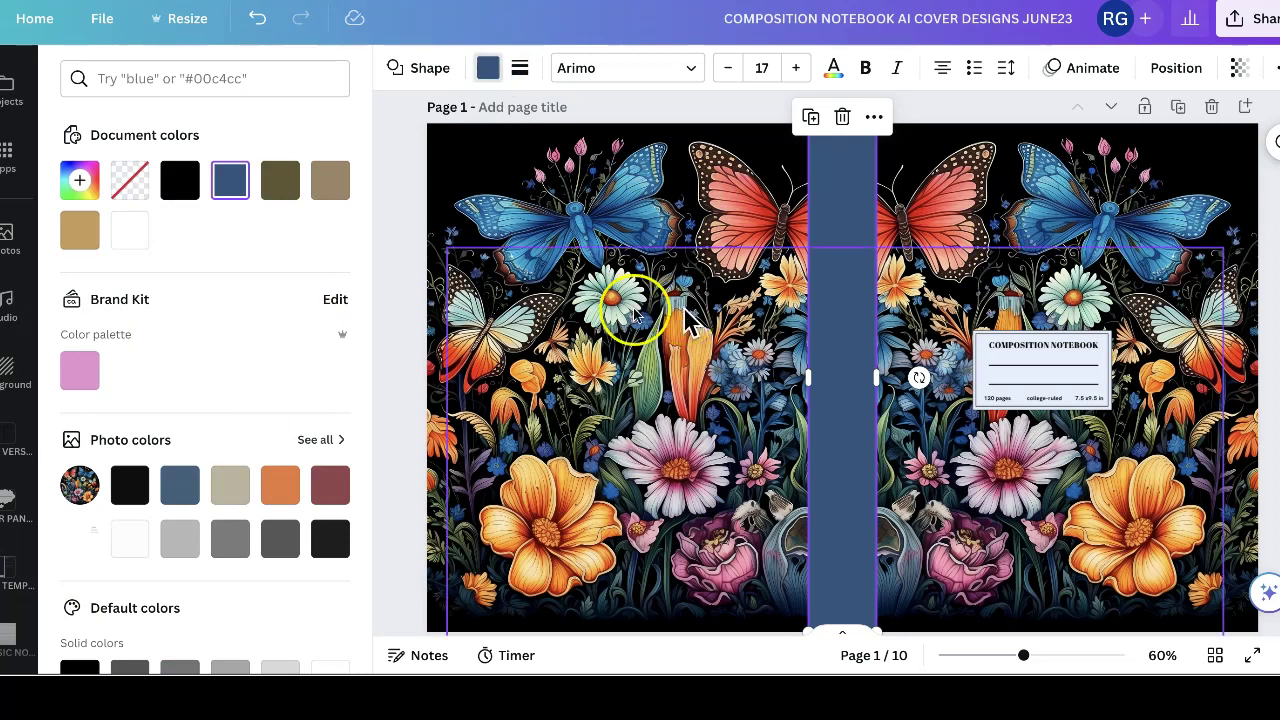
{"action": "left_click", "coordinate": [280, 180]}
{"action": "left_click", "coordinate": [328, 182]}
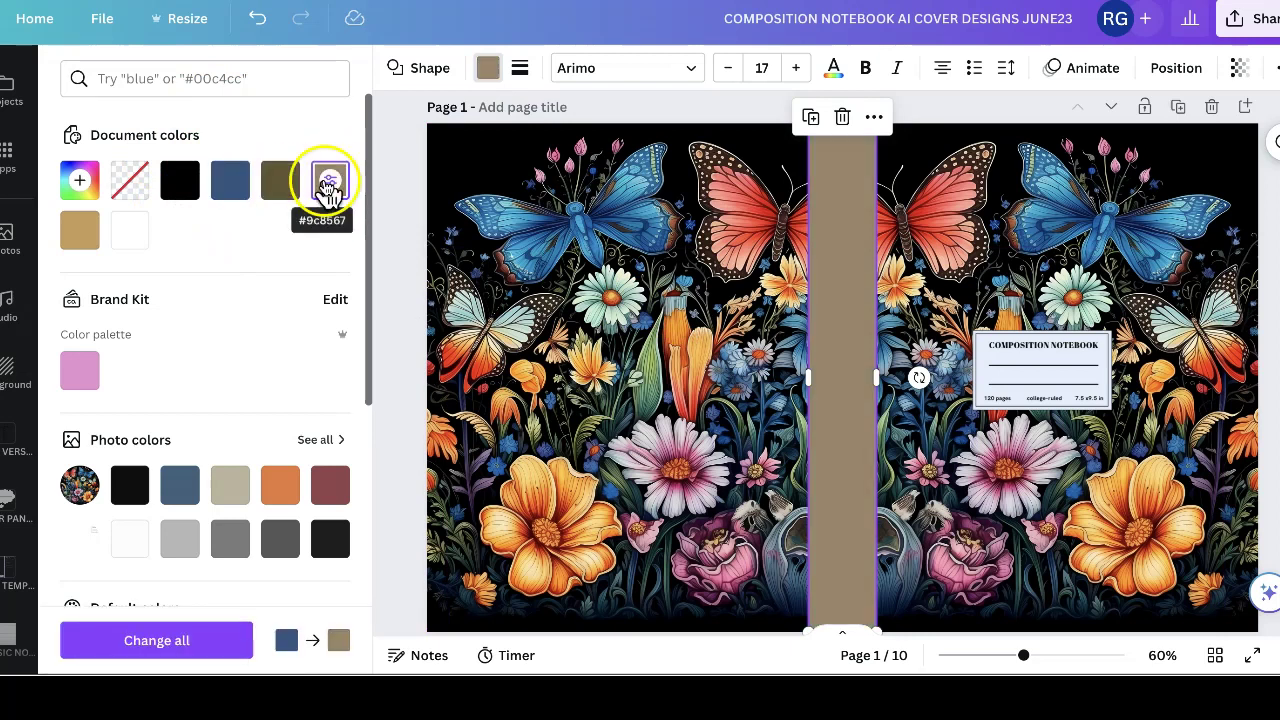
{"action": "left_click", "coordinate": [81, 232]}
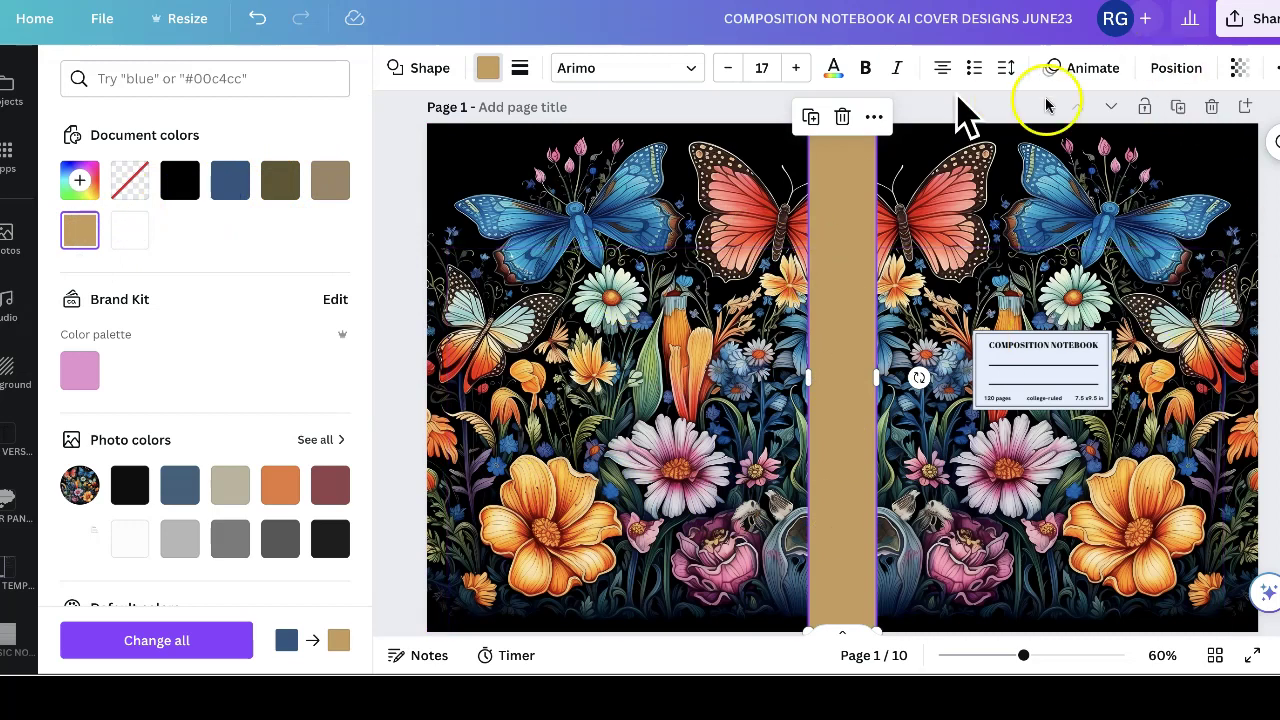
{"action": "left_click", "coordinate": [231, 190]}
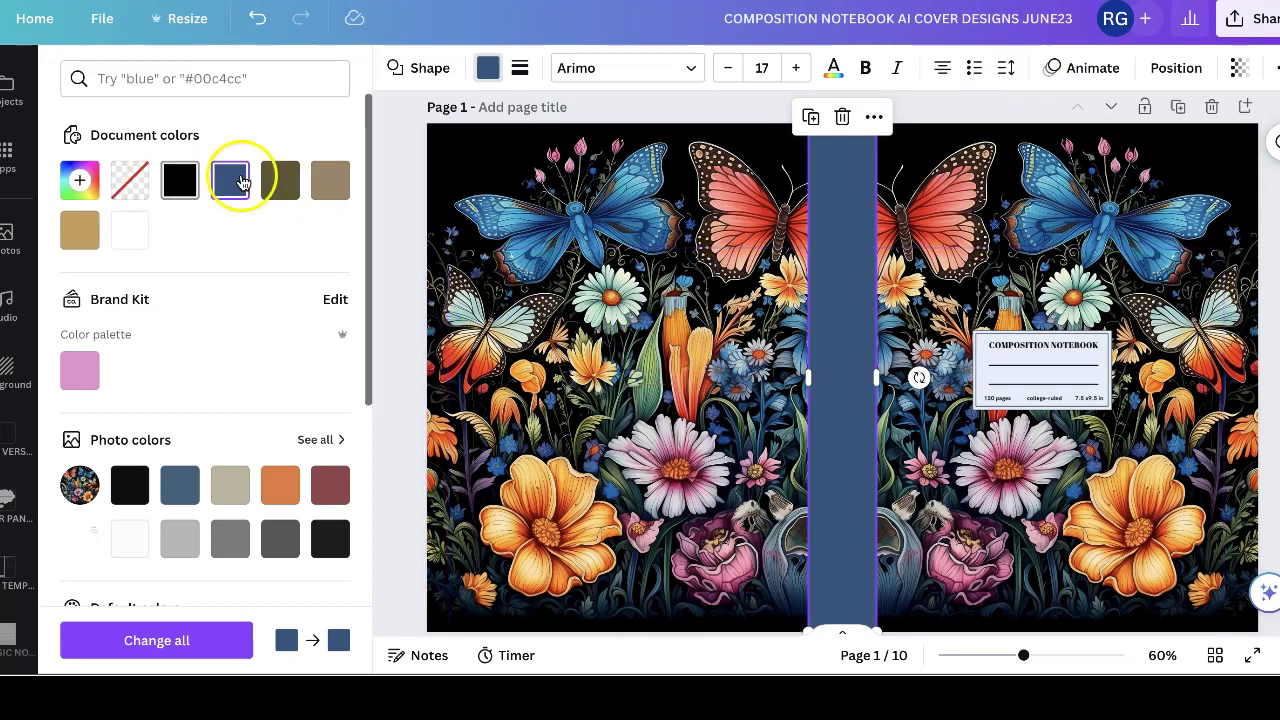
Step: Try a maroon color sampled from the pink daisy's center on the spine strip, and undo it
{"action": "left_click", "coordinate": [80, 184]}
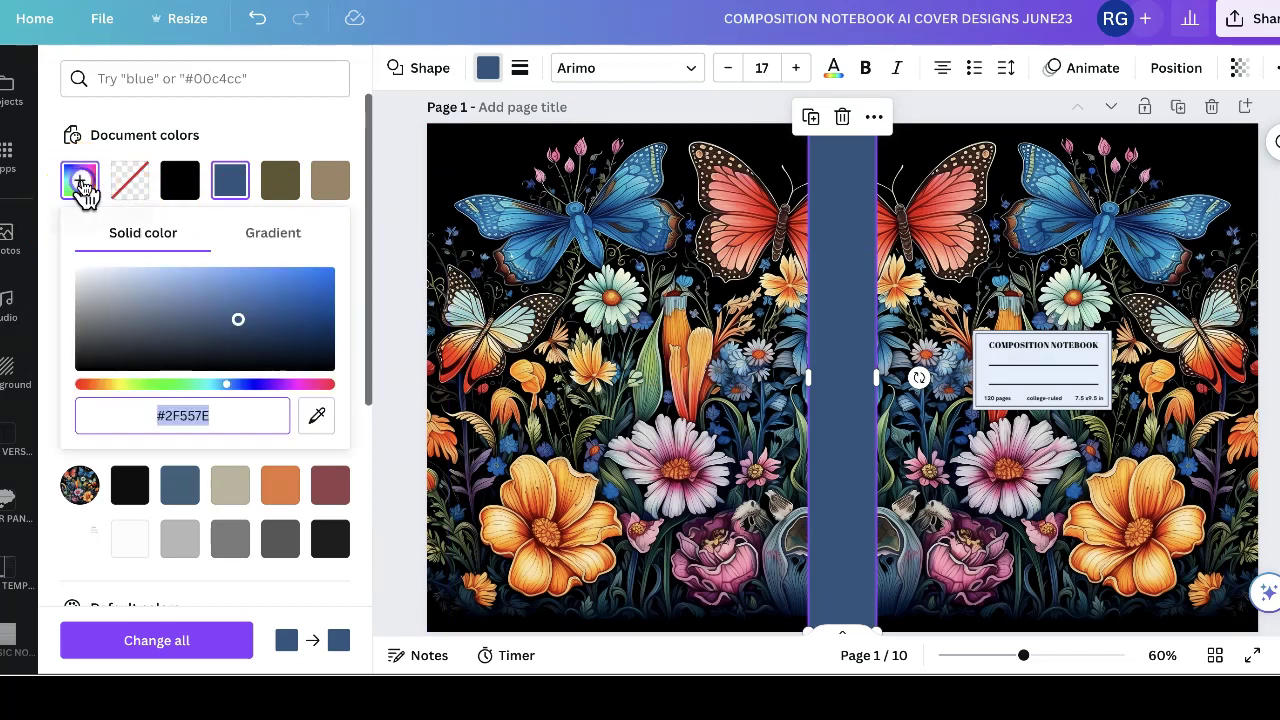
{"action": "left_click", "coordinate": [318, 420]}
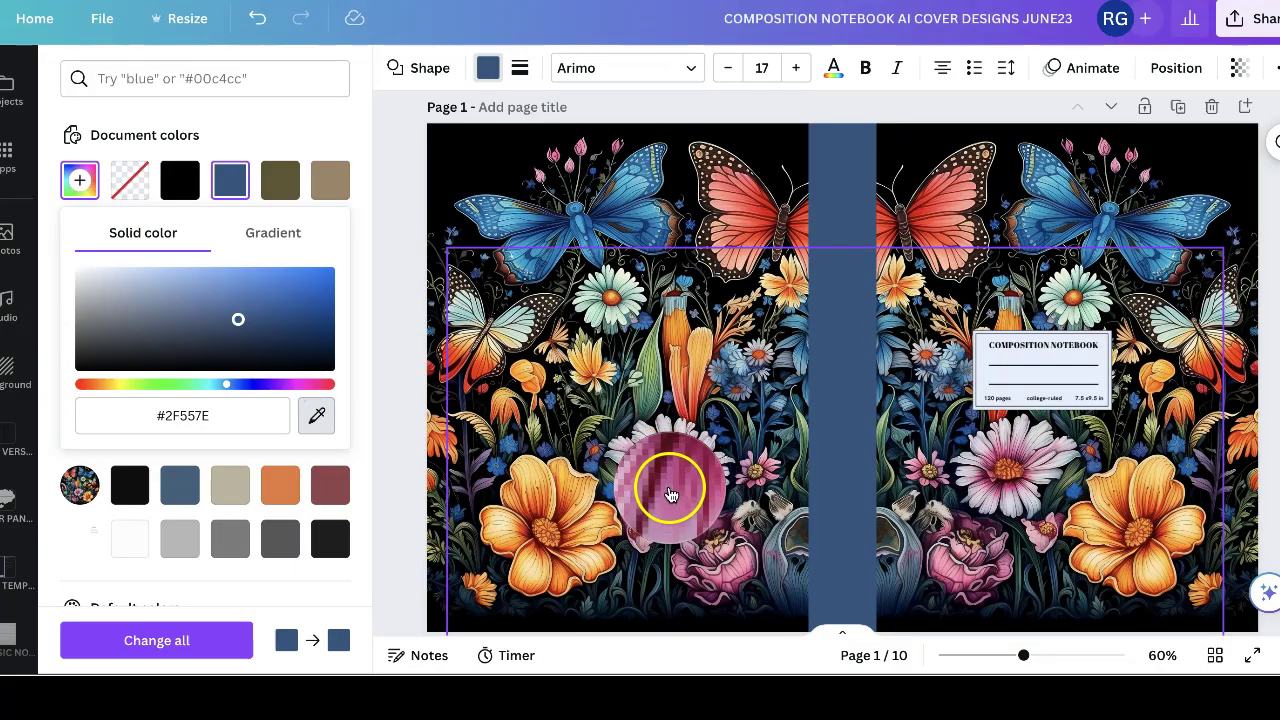
{"action": "left_click", "coordinate": [670, 487]}
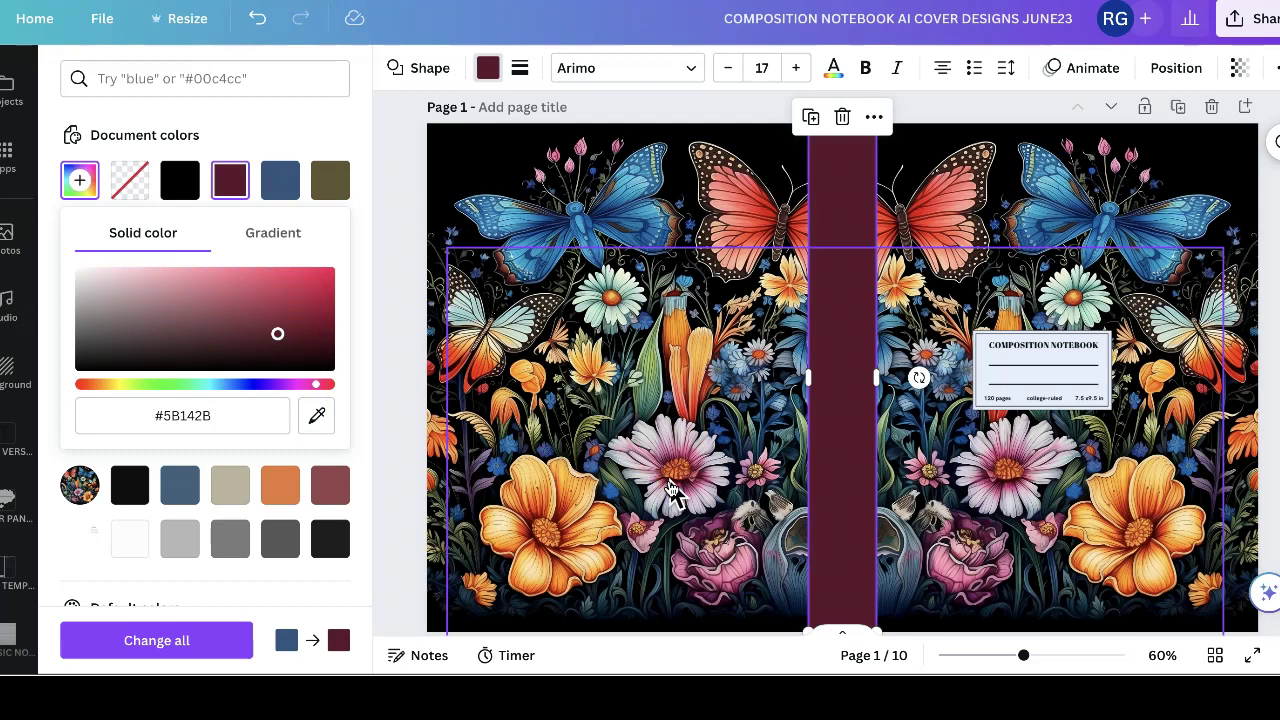
{"action": "key", "text": "ctrl+z"}
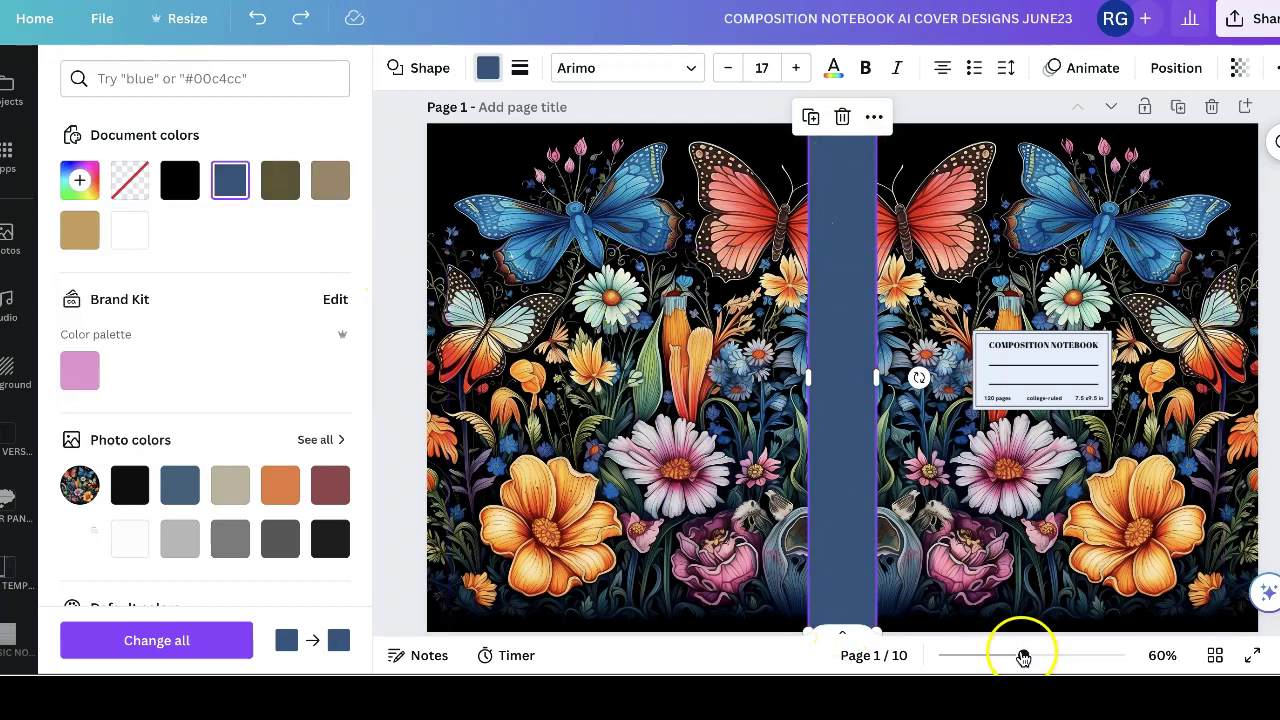
Step: Inspect the butterfly and flower artwork on the front cover at high magnification to check its print detail
{"action": "left_click_drag", "start_coordinate": [1023, 655], "coordinate": [1015, 655]}
{"action": "scroll", "coordinate": [1035, 240], "scroll_direction": "up", "scroll_amount": 10, "text": "ctrl"}
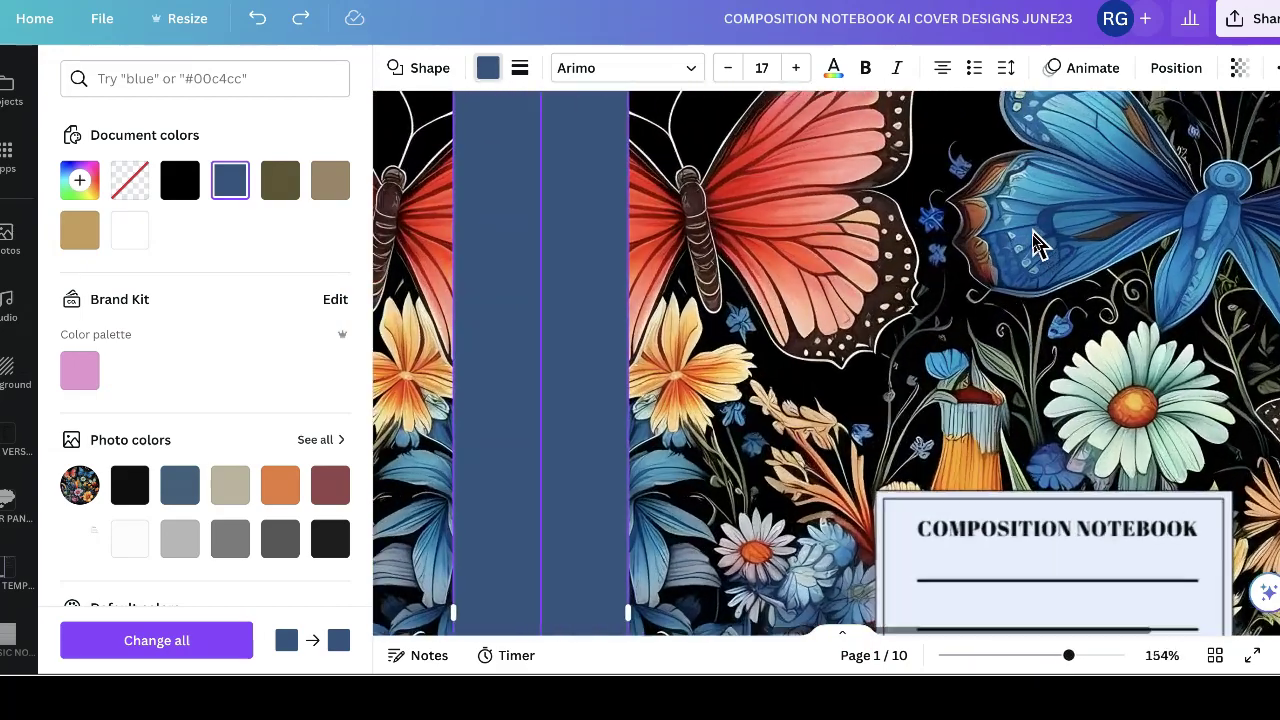
{"action": "scroll", "coordinate": [1030, 337], "scroll_direction": "up", "scroll_amount": 5}
{"action": "scroll", "coordinate": [1032, 340], "scroll_direction": "left", "scroll_amount": 4}
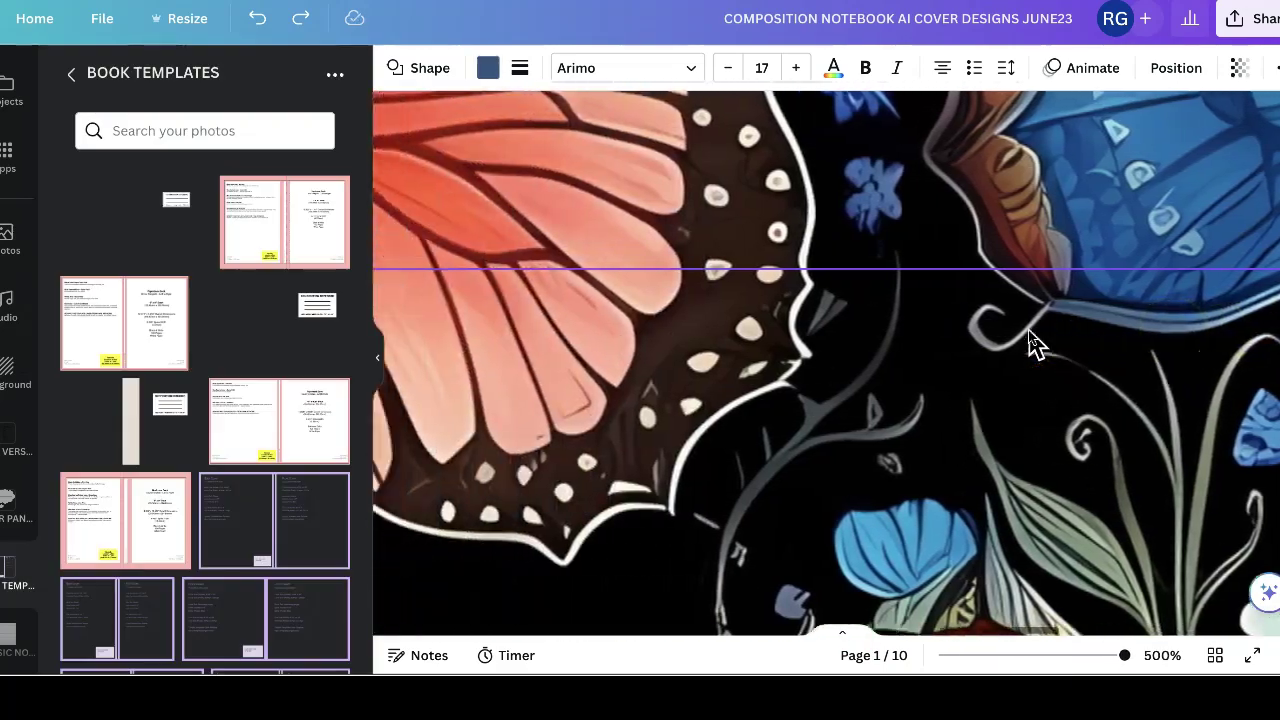
{"action": "scroll", "coordinate": [1035, 343], "scroll_direction": "up", "scroll_amount": 5}
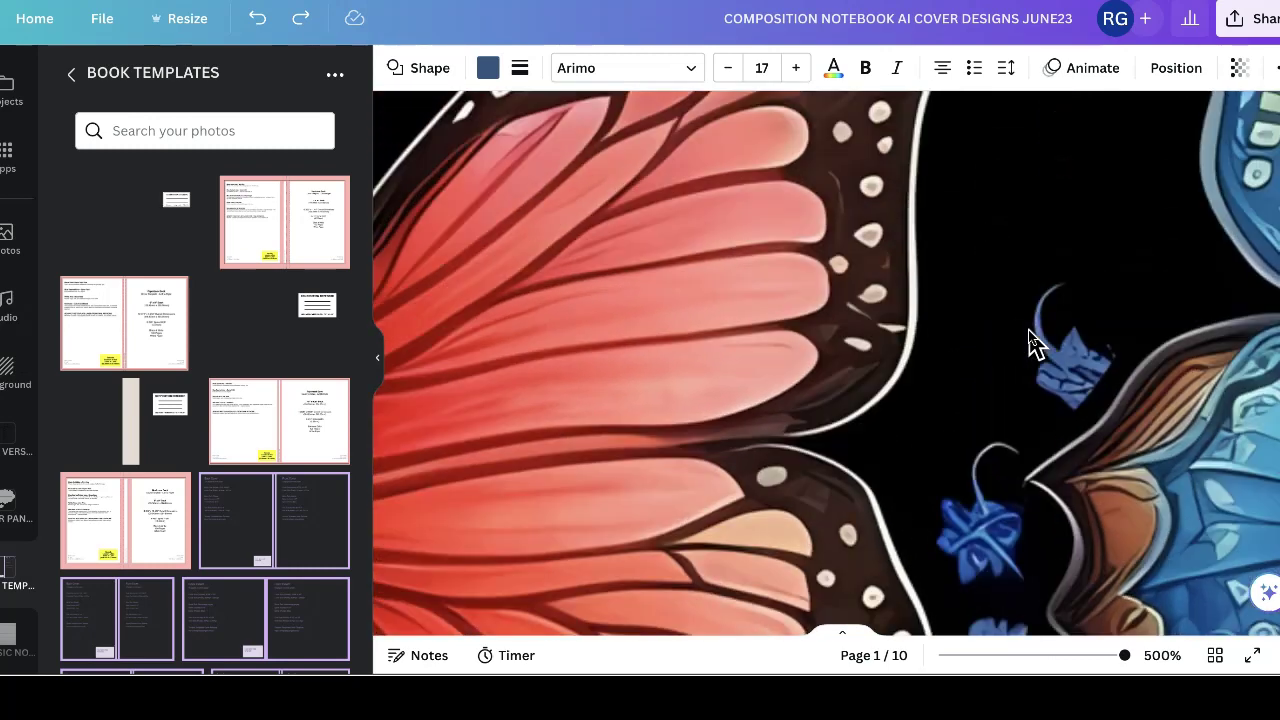
{"action": "scroll", "coordinate": [1035, 343], "scroll_direction": "up", "scroll_amount": 1}
{"action": "scroll", "coordinate": [1035, 343], "scroll_direction": "left", "scroll_amount": 6}
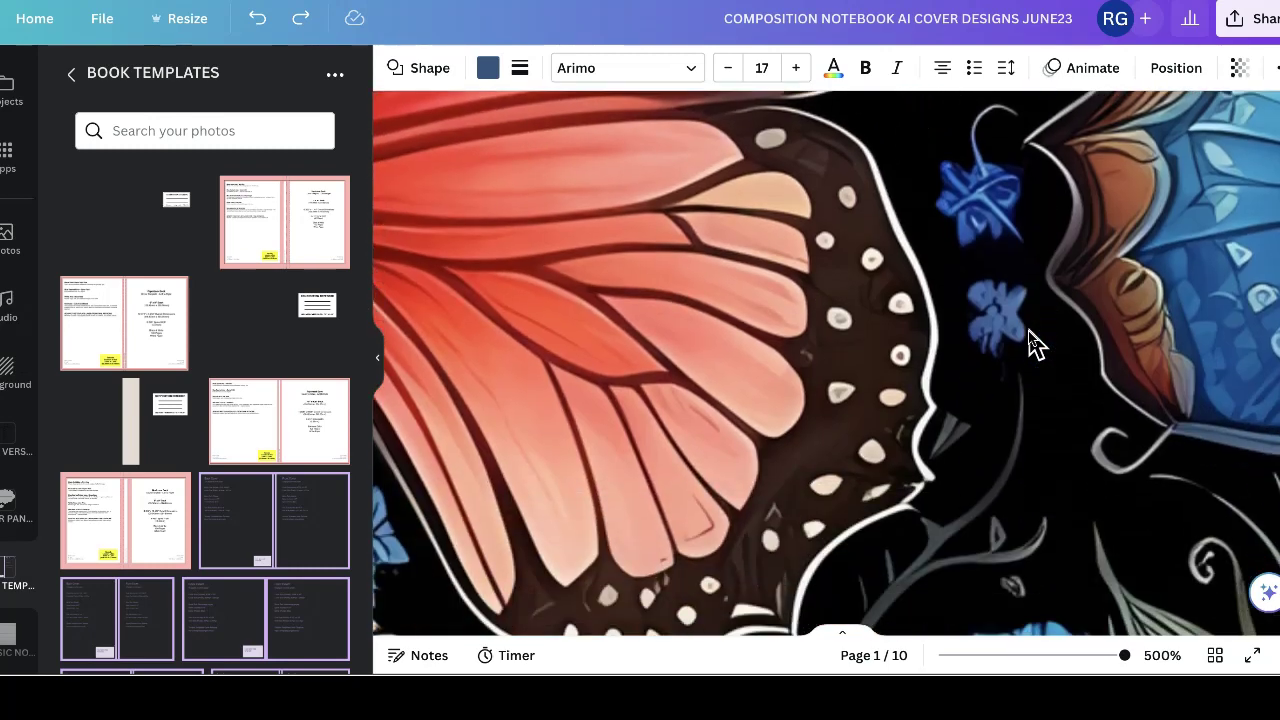
{"action": "scroll", "coordinate": [1035, 343], "scroll_direction": "left", "scroll_amount": 3}
{"action": "scroll", "coordinate": [1035, 343], "scroll_direction": "down", "scroll_amount": 6}
{"action": "scroll", "coordinate": [1035, 343], "scroll_direction": "right", "scroll_amount": 3}
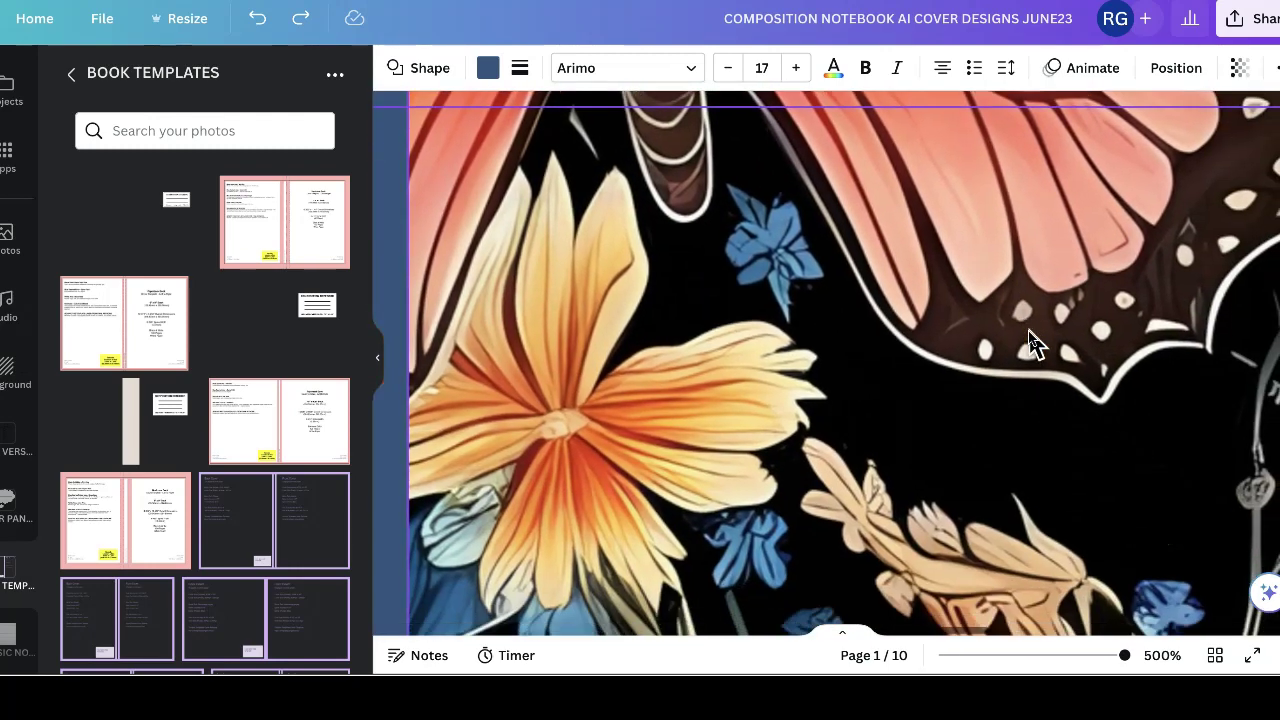
{"action": "scroll", "coordinate": [1035, 343], "scroll_direction": "down", "scroll_amount": 10}
{"action": "scroll", "coordinate": [1020, 368], "scroll_direction": "right", "scroll_amount": 5}
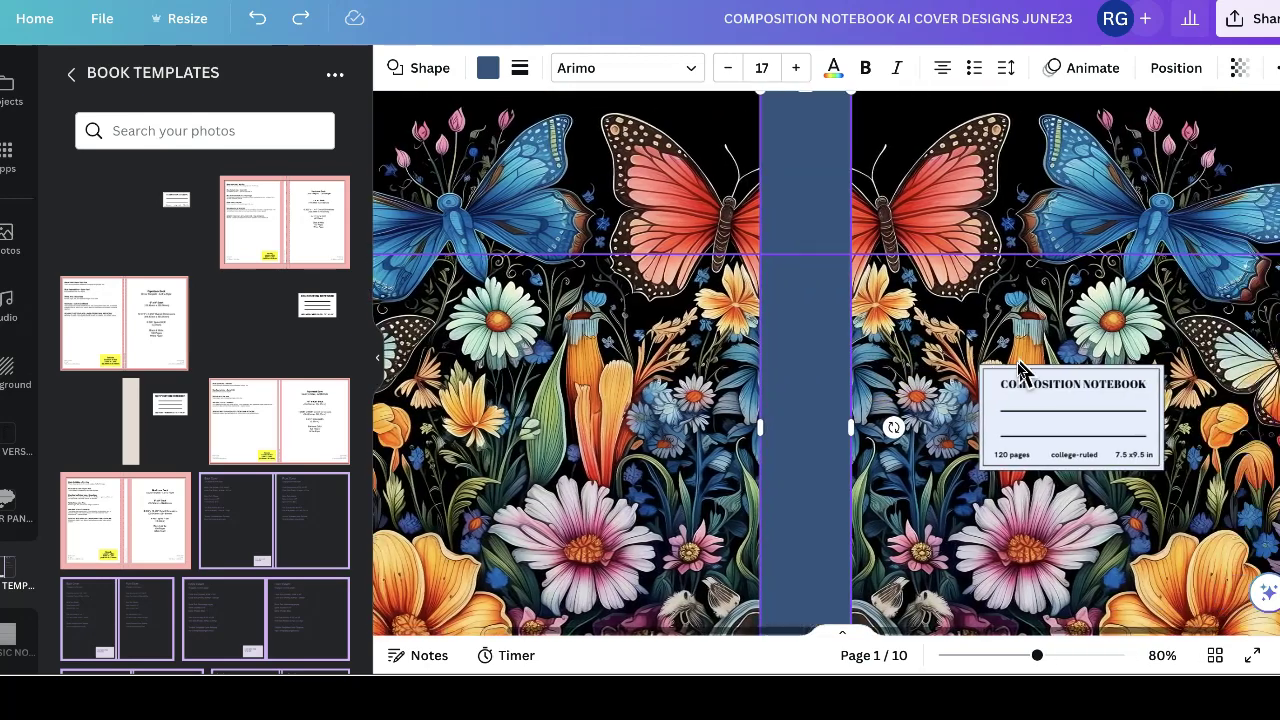
{"action": "scroll", "coordinate": [1020, 368], "scroll_direction": "down", "scroll_amount": 3}
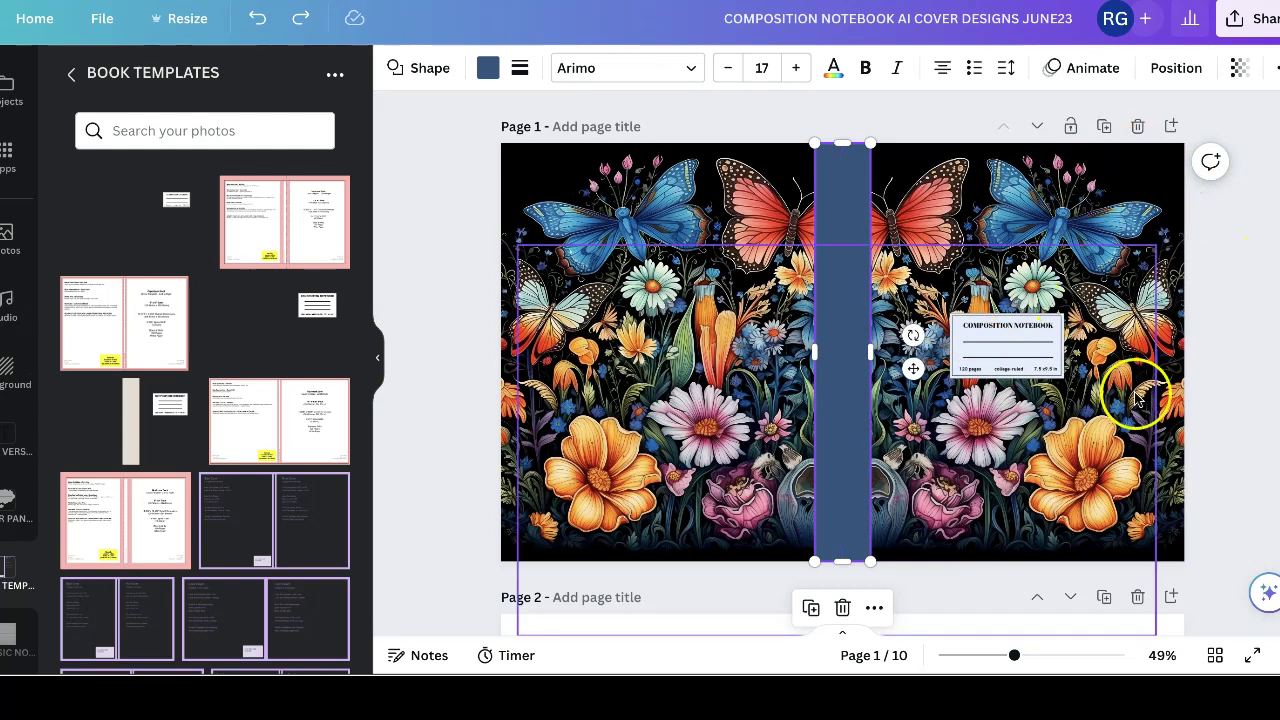
Step: Download the notebook cover design as a PDF Print file
{"action": "left_click", "coordinate": [1245, 18]}
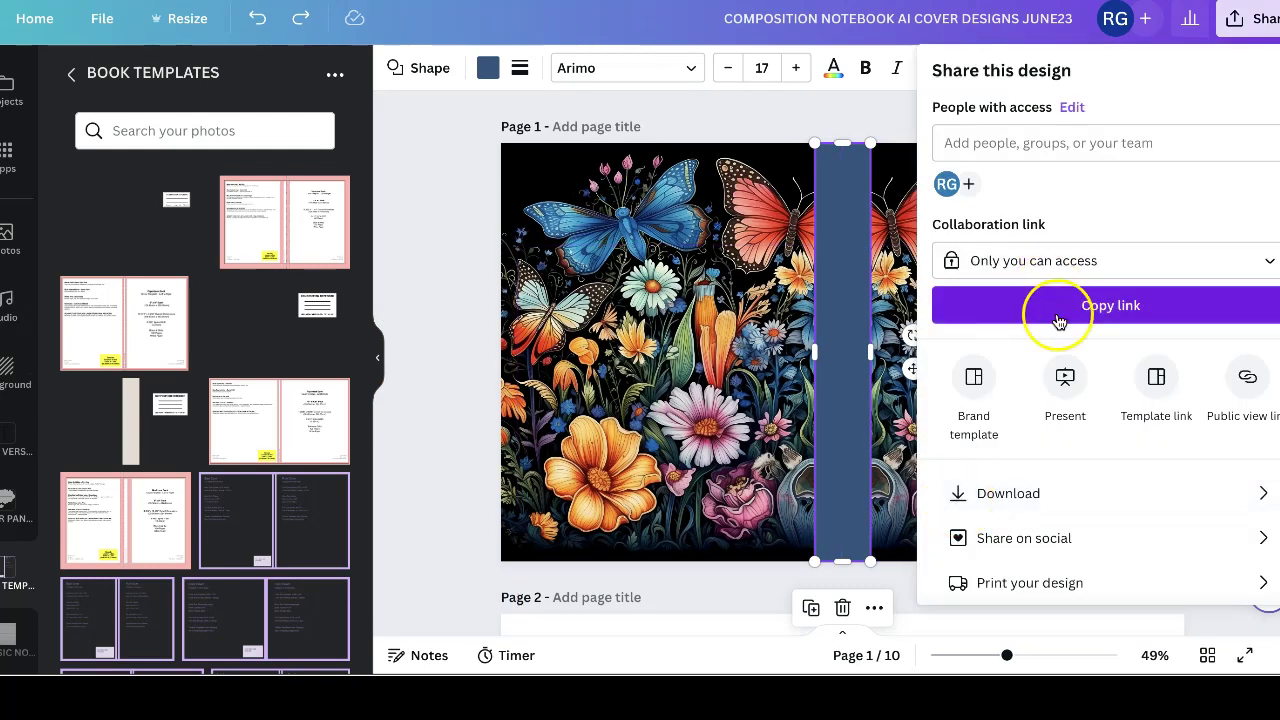
{"action": "left_click", "coordinate": [1034, 491]}
{"action": "left_click", "coordinate": [1100, 146]}
{"action": "left_click", "coordinate": [1040, 362]}
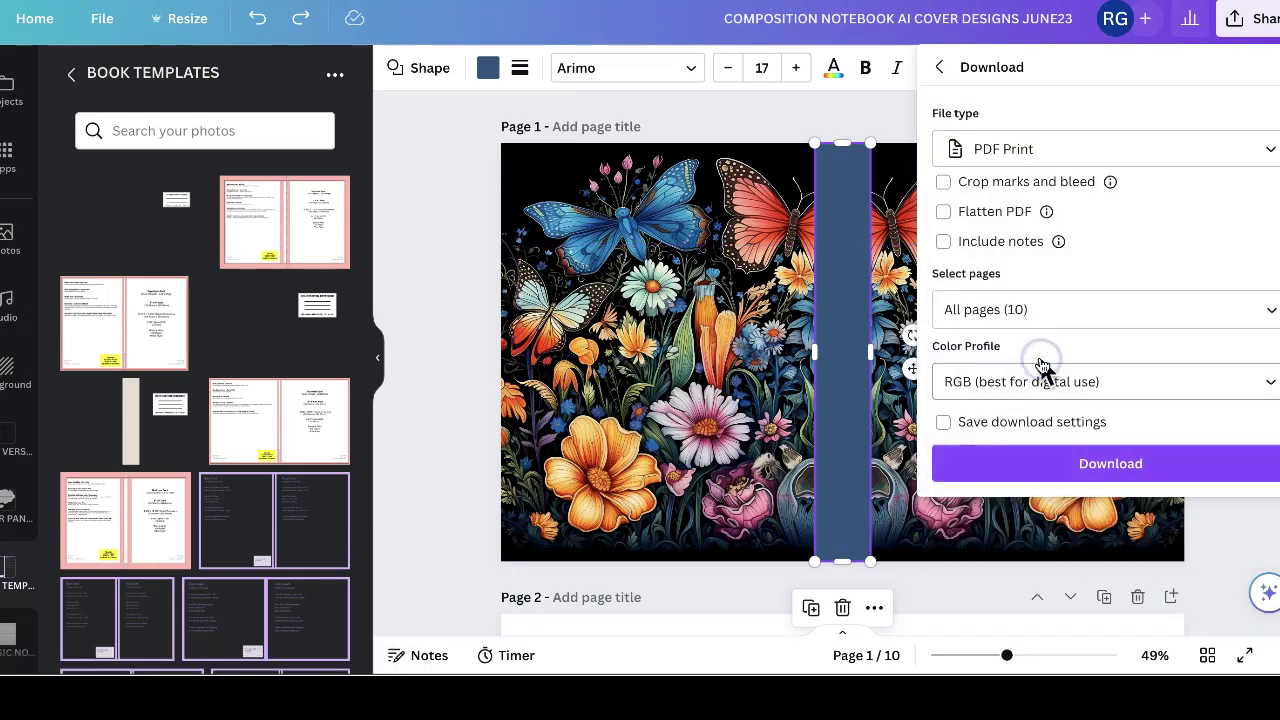
{"action": "left_click", "coordinate": [1270, 149]}
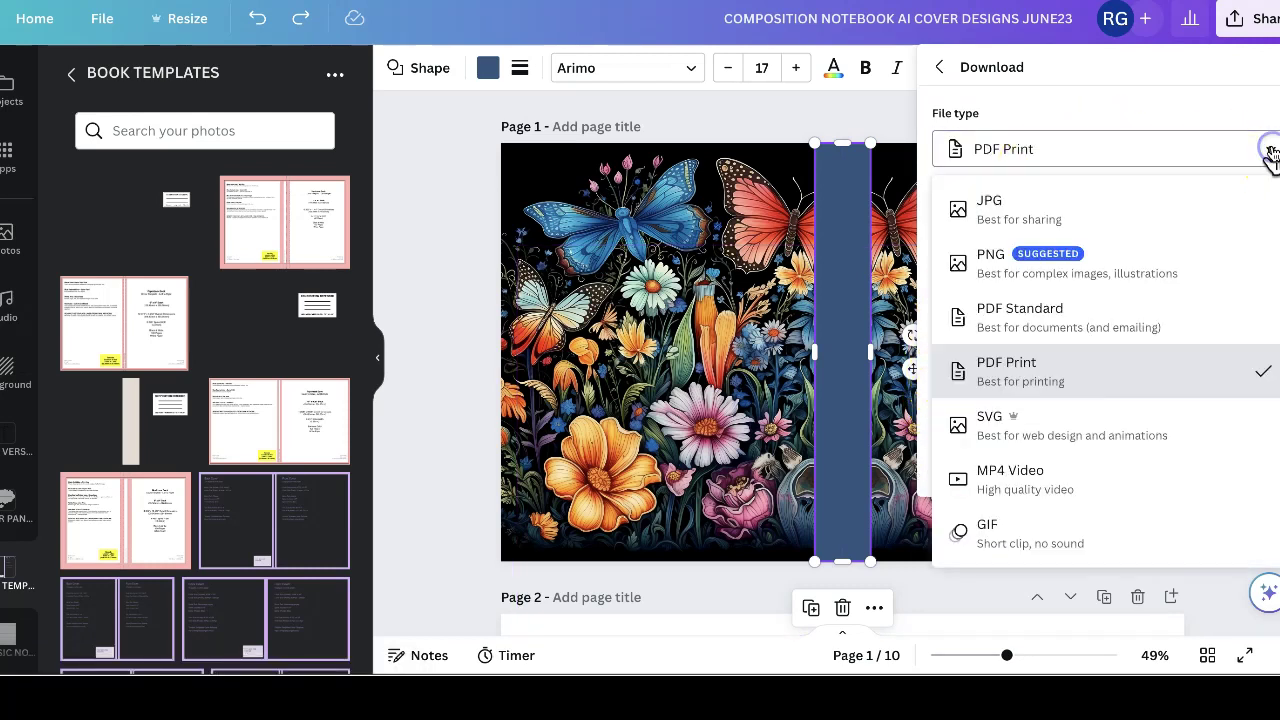
{"action": "left_click", "coordinate": [1068, 376]}
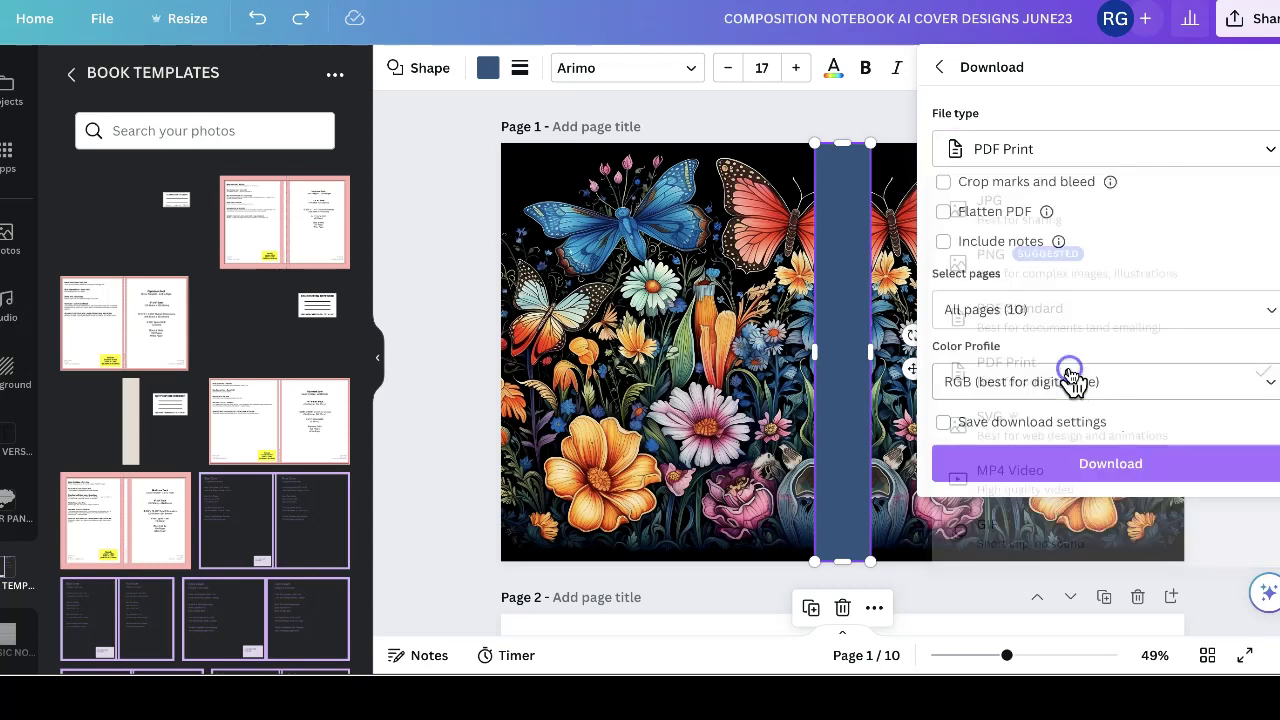
{"action": "left_click", "coordinate": [1268, 384]}
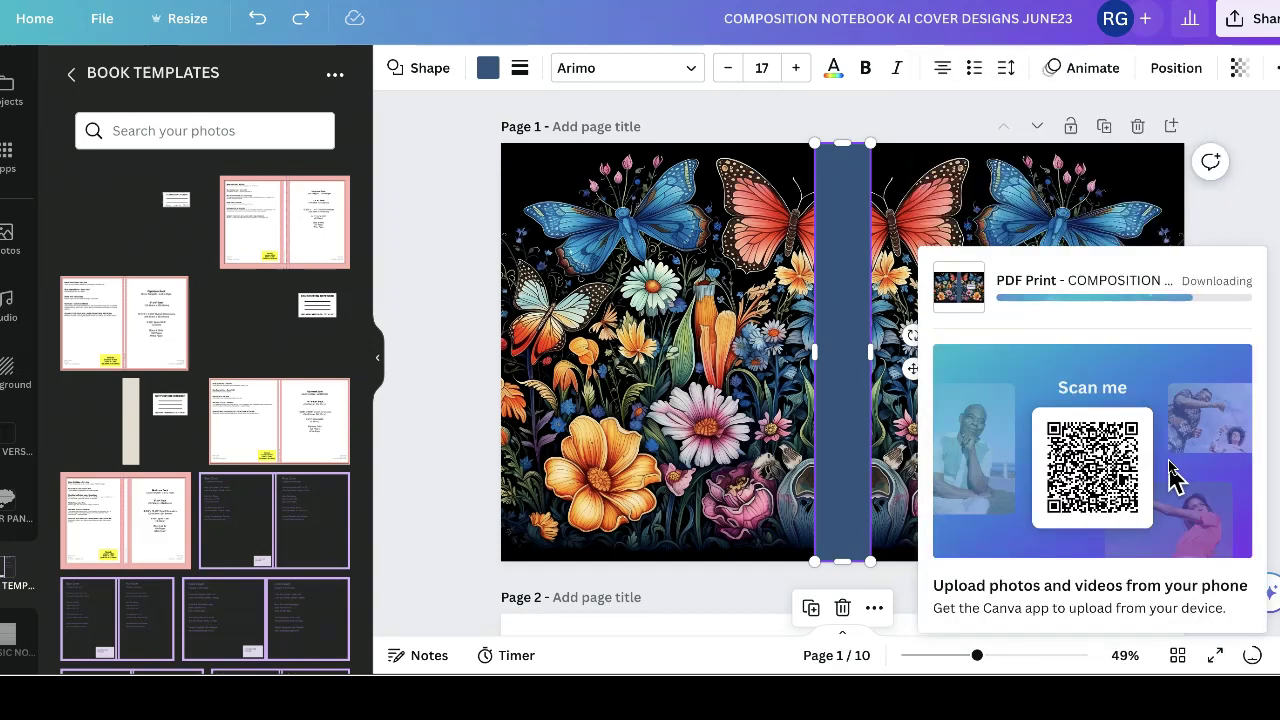
{"action": "left_click", "coordinate": [1266, 185]}
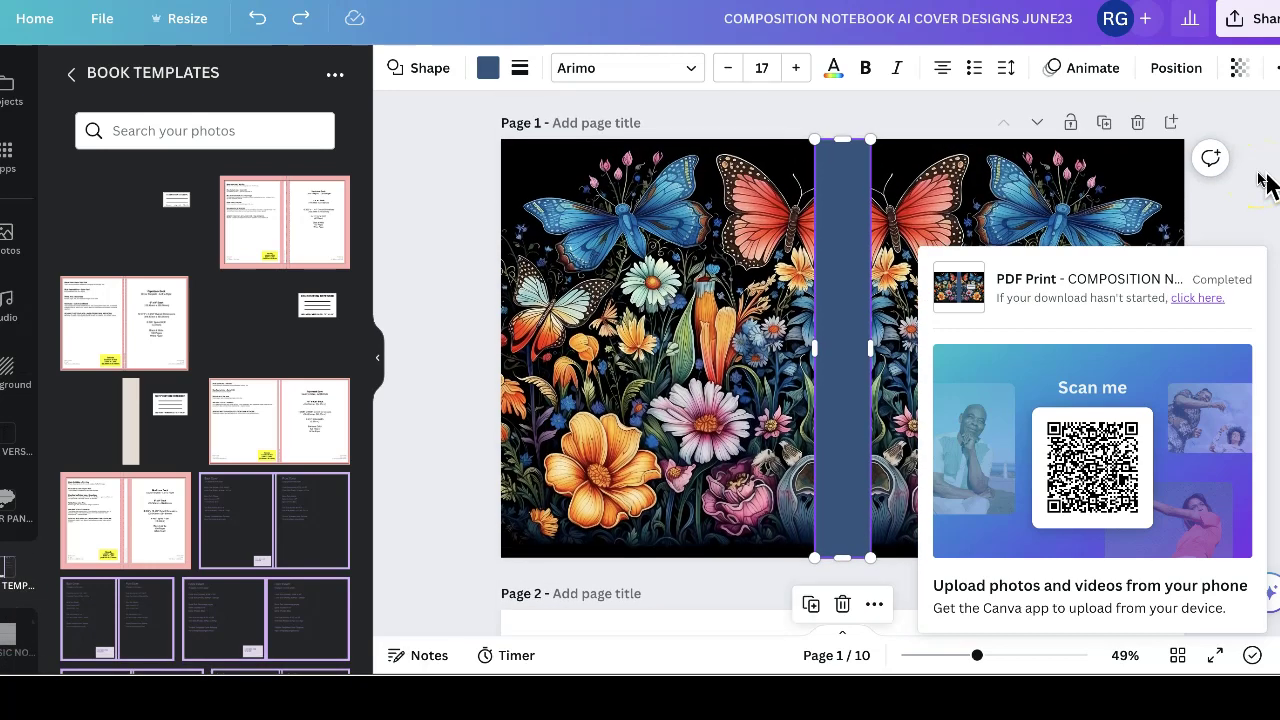
Step: Switch to the Kindle Direct Publishing bookshelf and create a new paperback title
{"action": "left_click", "coordinate": [1168, 146]}
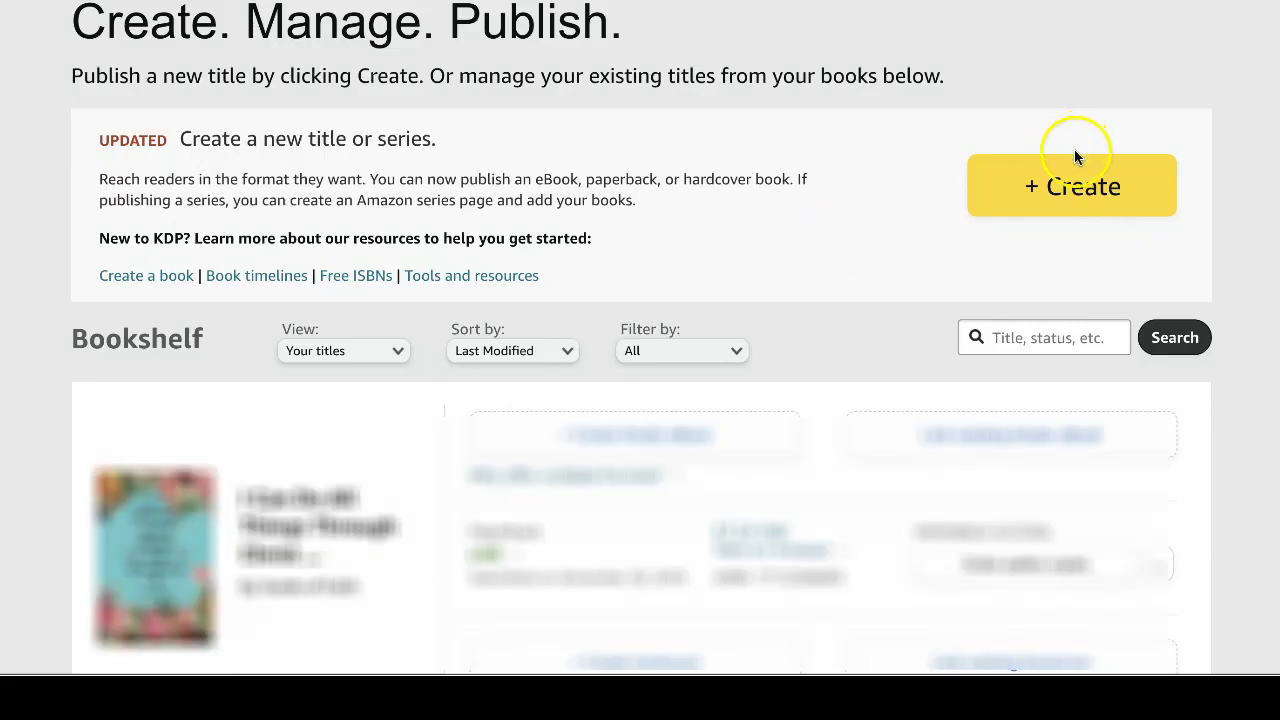
{"action": "scroll", "coordinate": [923, 232], "scroll_direction": "down", "scroll_amount": 1}
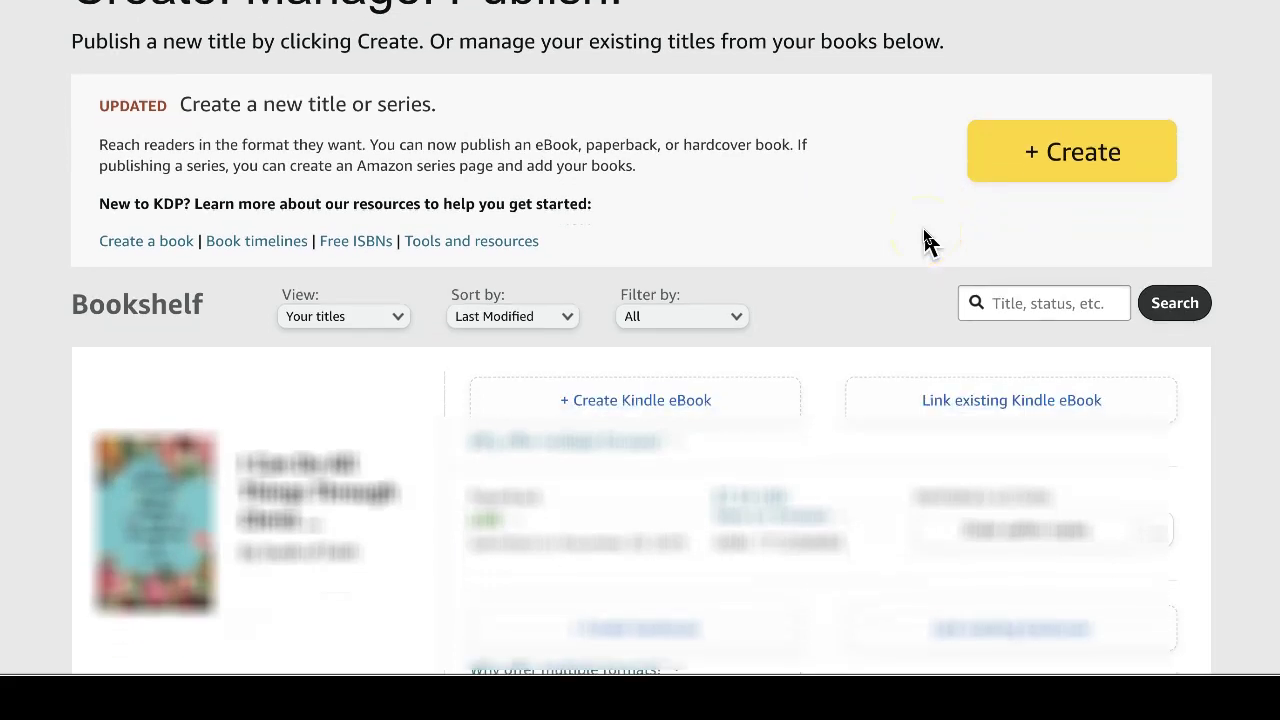
{"action": "scroll", "coordinate": [926, 238], "scroll_direction": "up", "scroll_amount": 1}
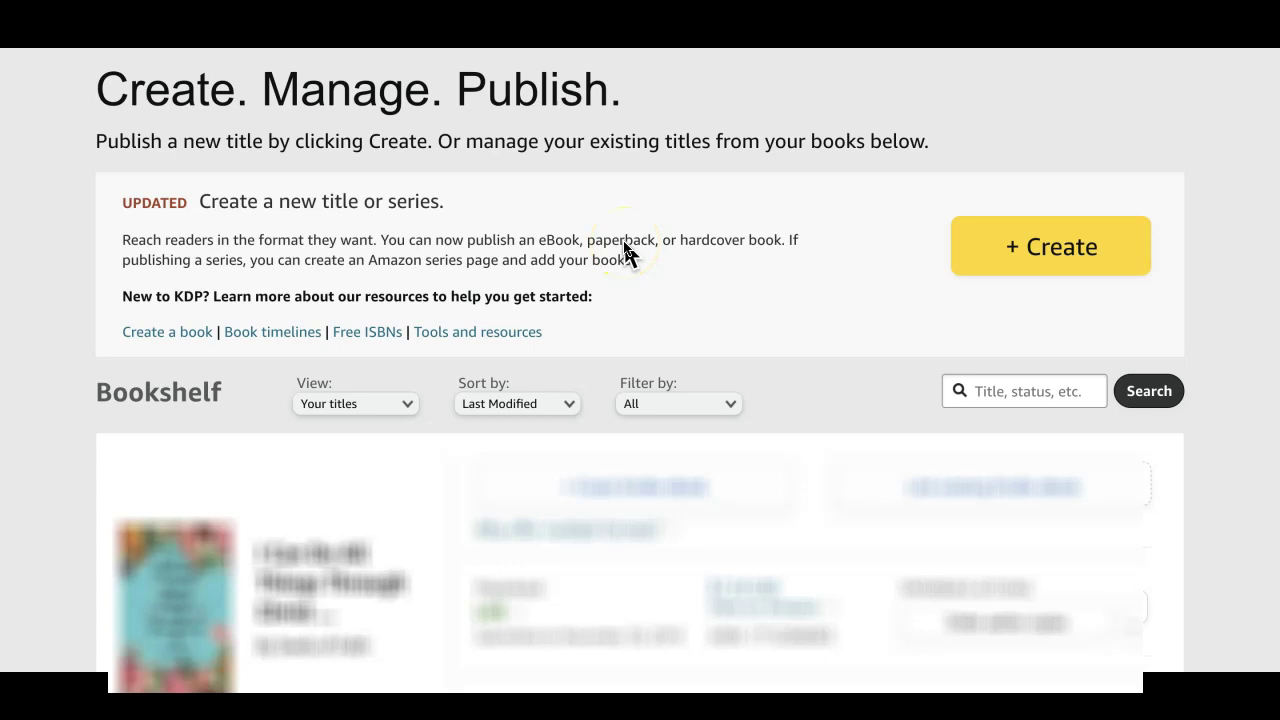
{"action": "left_click", "coordinate": [1026, 254]}
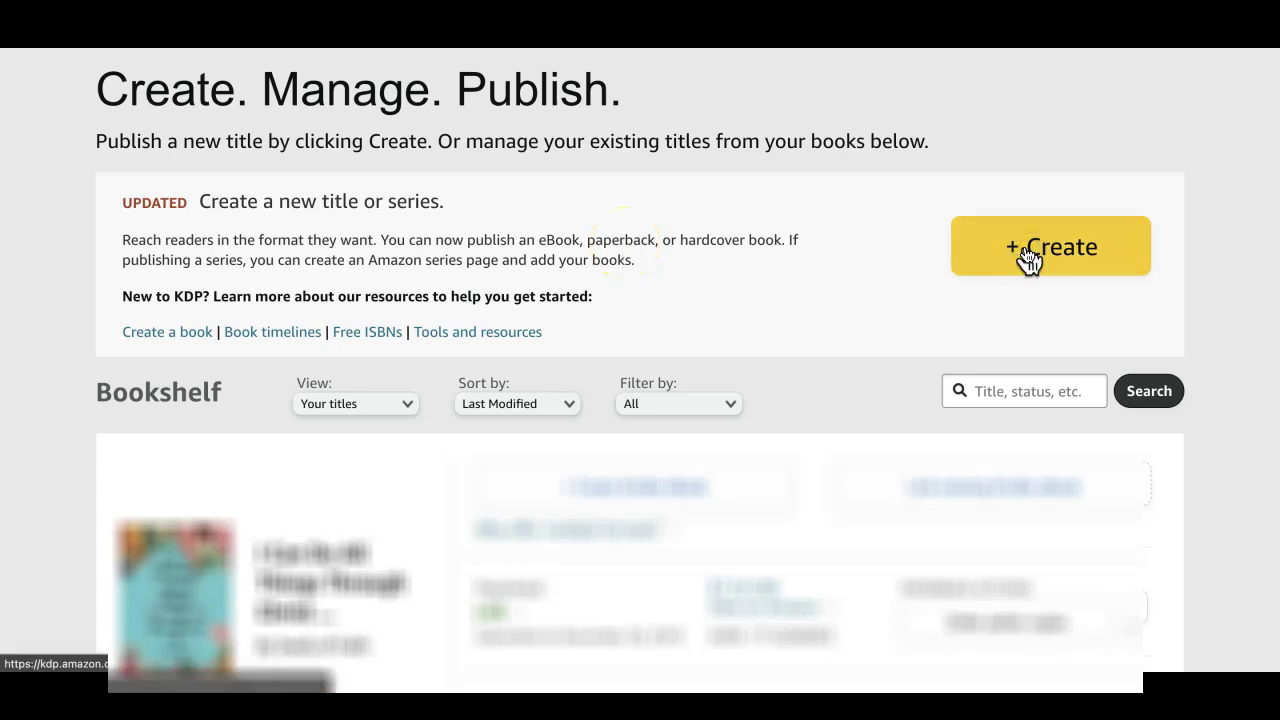
{"action": "left_click", "coordinate": [768, 464]}
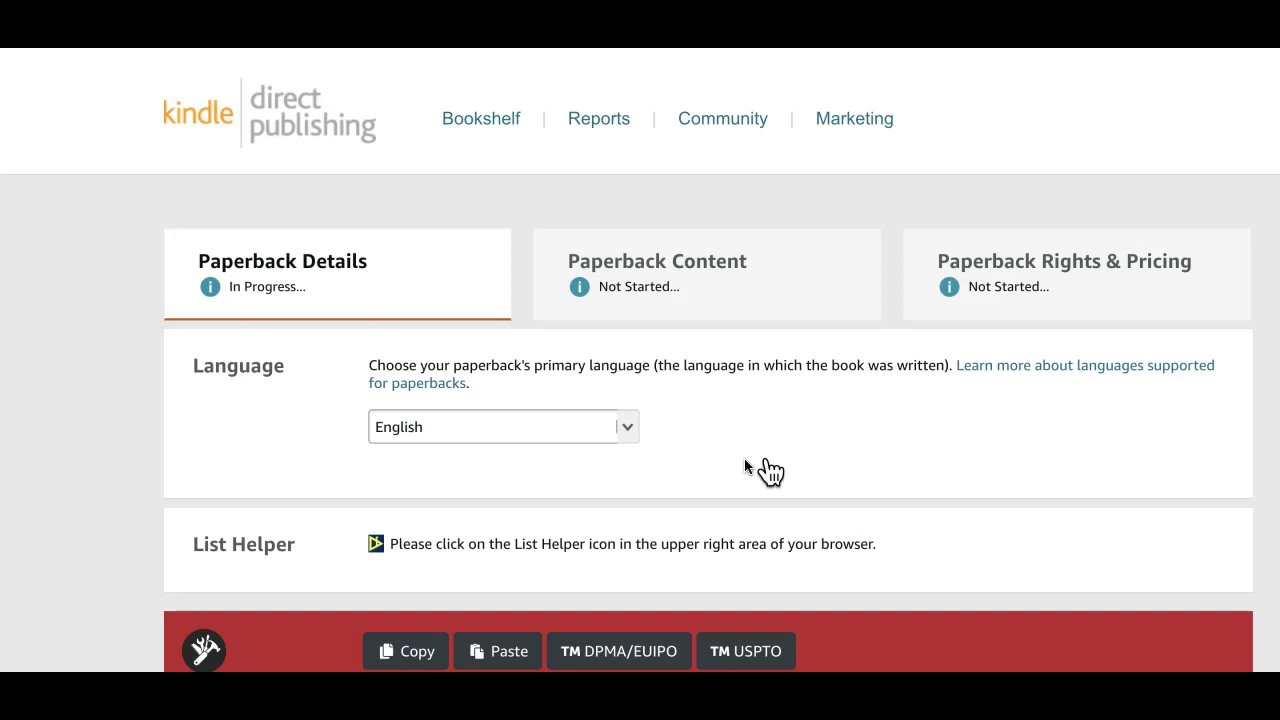
Step: Fill the paperback details from the saved Listing Helper entry "2023 COMPOSITION NOTEBOOKS - VINTAGE BUTTERFLY & FLOWERS"
{"action": "scroll", "coordinate": [744, 467], "scroll_direction": "down", "scroll_amount": 1}
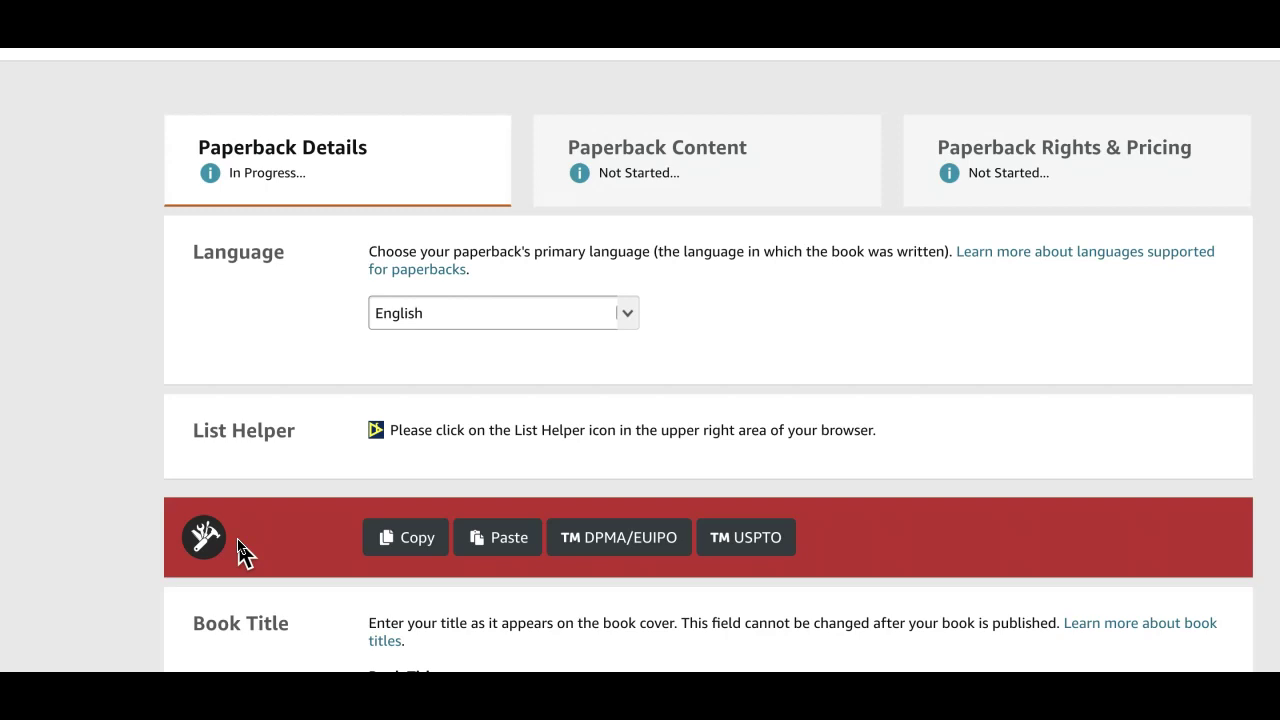
{"action": "scroll", "coordinate": [240, 550], "scroll_direction": "down", "scroll_amount": 1}
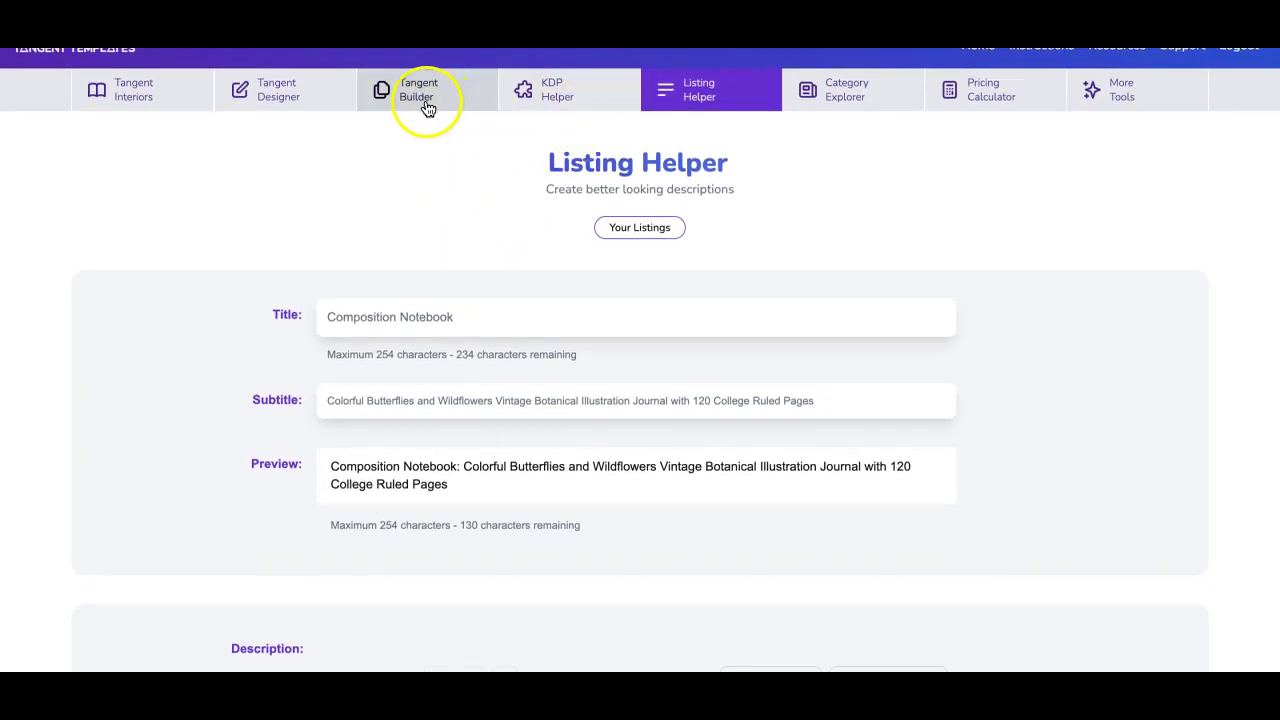
{"action": "left_click_drag", "start_coordinate": [367, 400], "coordinate": [492, 400]}
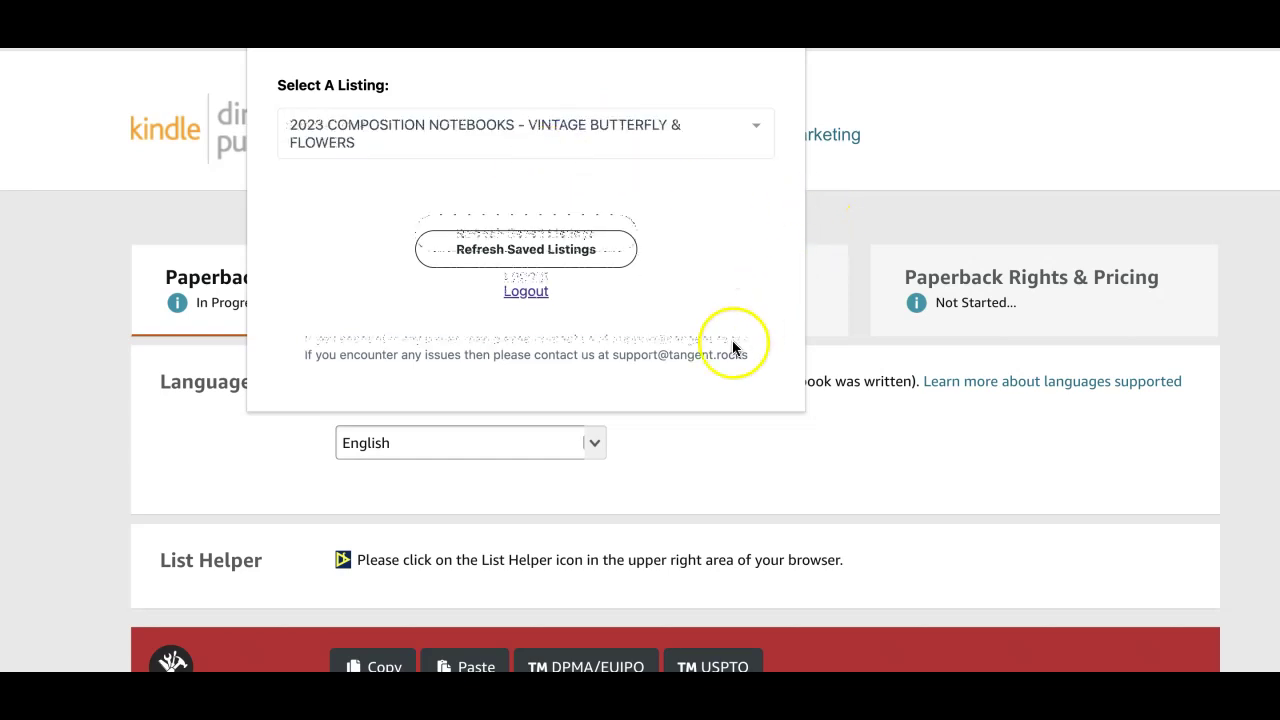
{"action": "left_click", "coordinate": [807, 325]}
Step: Review the filled-in book title, subtitle, series, edition and author fields in the paperback details
{"action": "scroll", "coordinate": [807, 325], "scroll_direction": "down", "scroll_amount": 5}
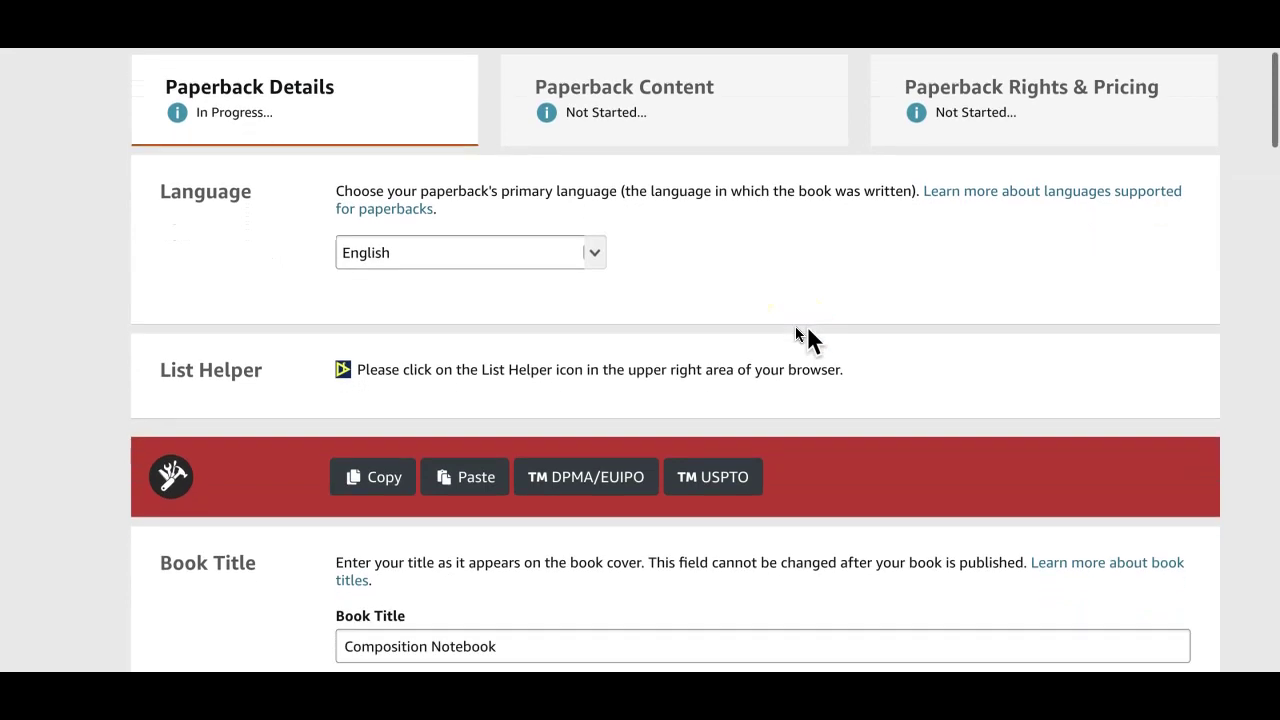
{"action": "scroll", "coordinate": [800, 326], "scroll_direction": "down", "scroll_amount": 3}
{"action": "left_click", "coordinate": [563, 310]}
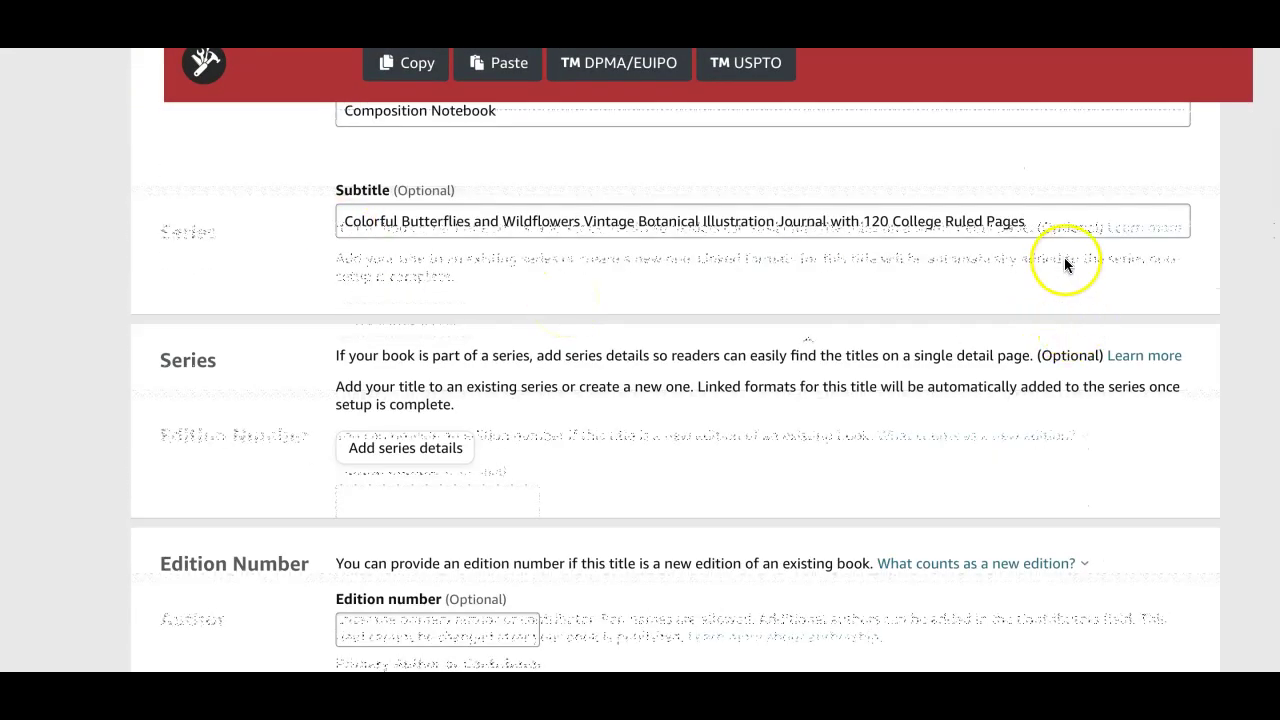
{"action": "scroll", "coordinate": [829, 343], "scroll_direction": "down", "scroll_amount": 1}
{"action": "scroll", "coordinate": [829, 347], "scroll_direction": "up", "scroll_amount": 1}
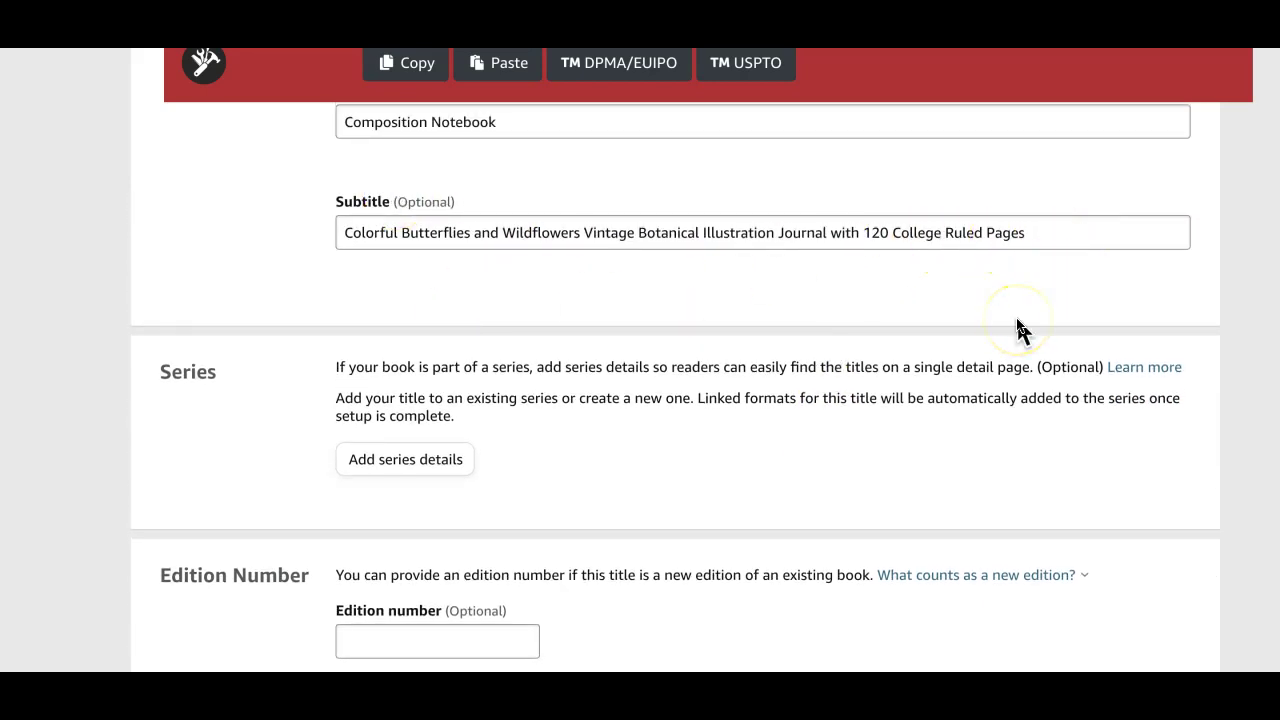
{"action": "scroll", "coordinate": [1020, 330], "scroll_direction": "down", "scroll_amount": 2}
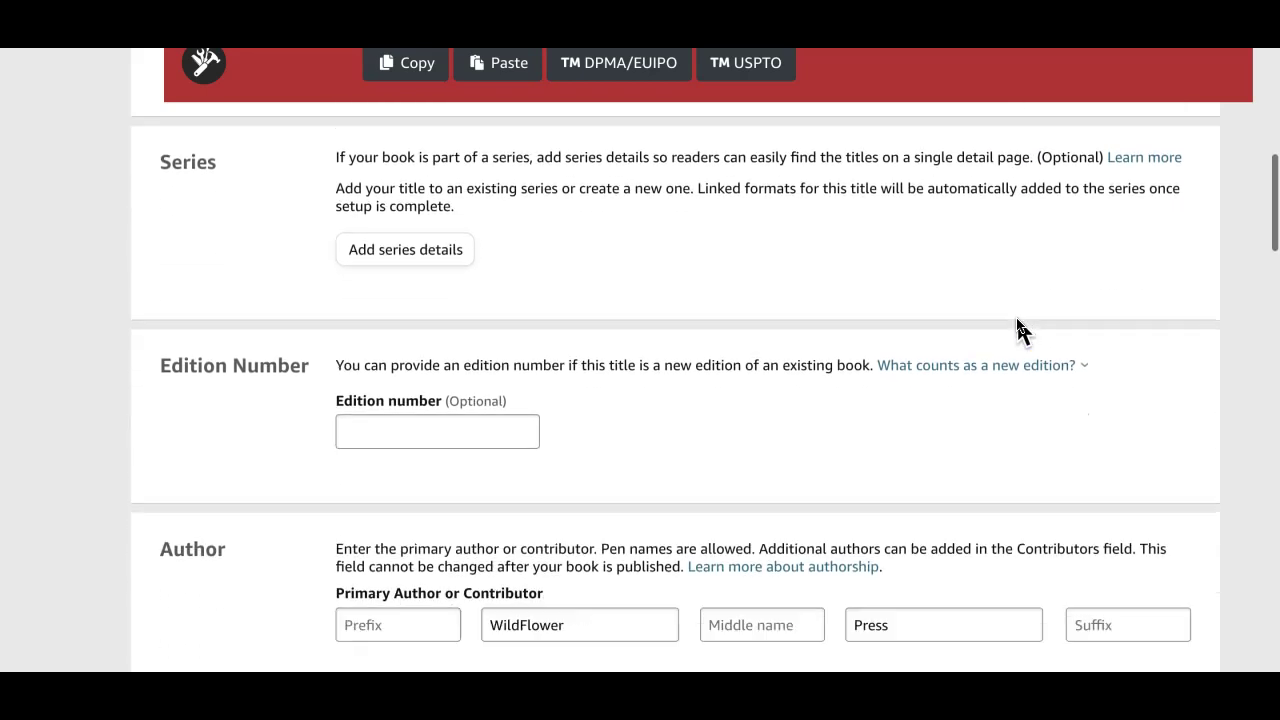
{"action": "scroll", "coordinate": [1020, 330], "scroll_direction": "down", "scroll_amount": 4}
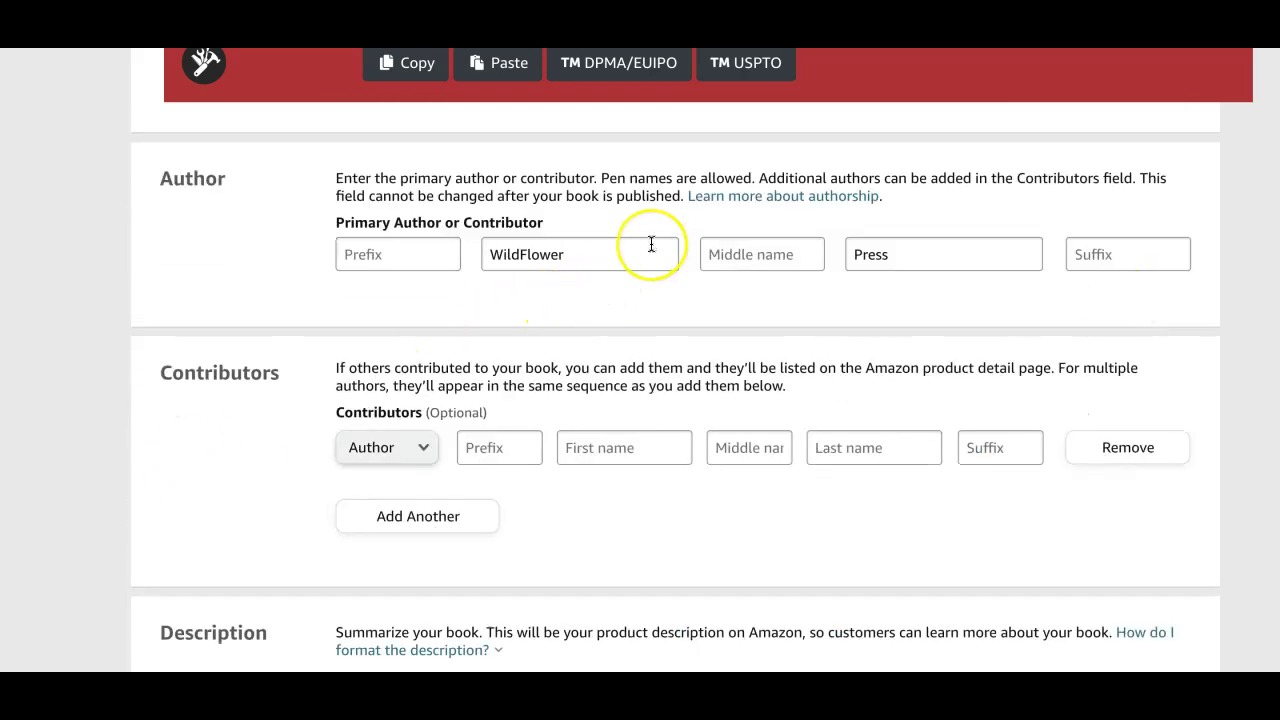
{"action": "scroll", "coordinate": [651, 243], "scroll_direction": "down", "scroll_amount": 1}
Step: Review the book description, its notebook details list and the publishing rights selection
{"action": "scroll", "coordinate": [651, 243], "scroll_direction": "down", "scroll_amount": 4}
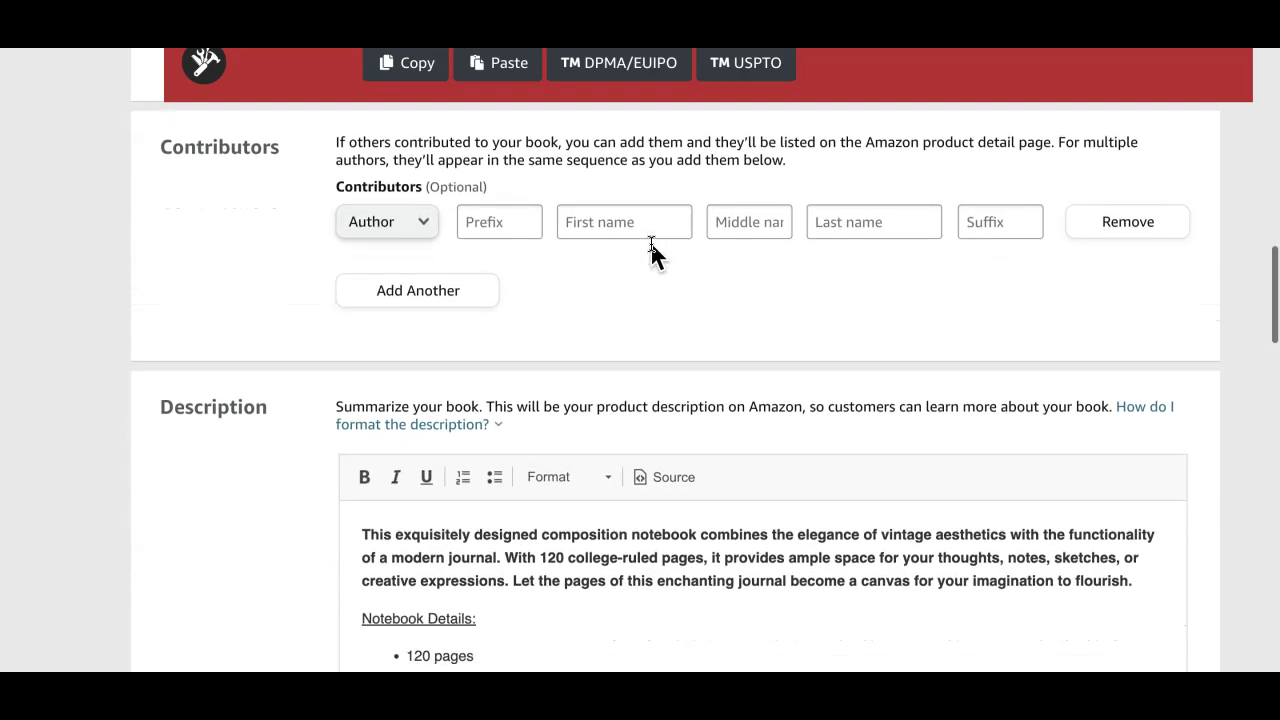
{"action": "scroll", "coordinate": [651, 251], "scroll_direction": "down", "scroll_amount": 3}
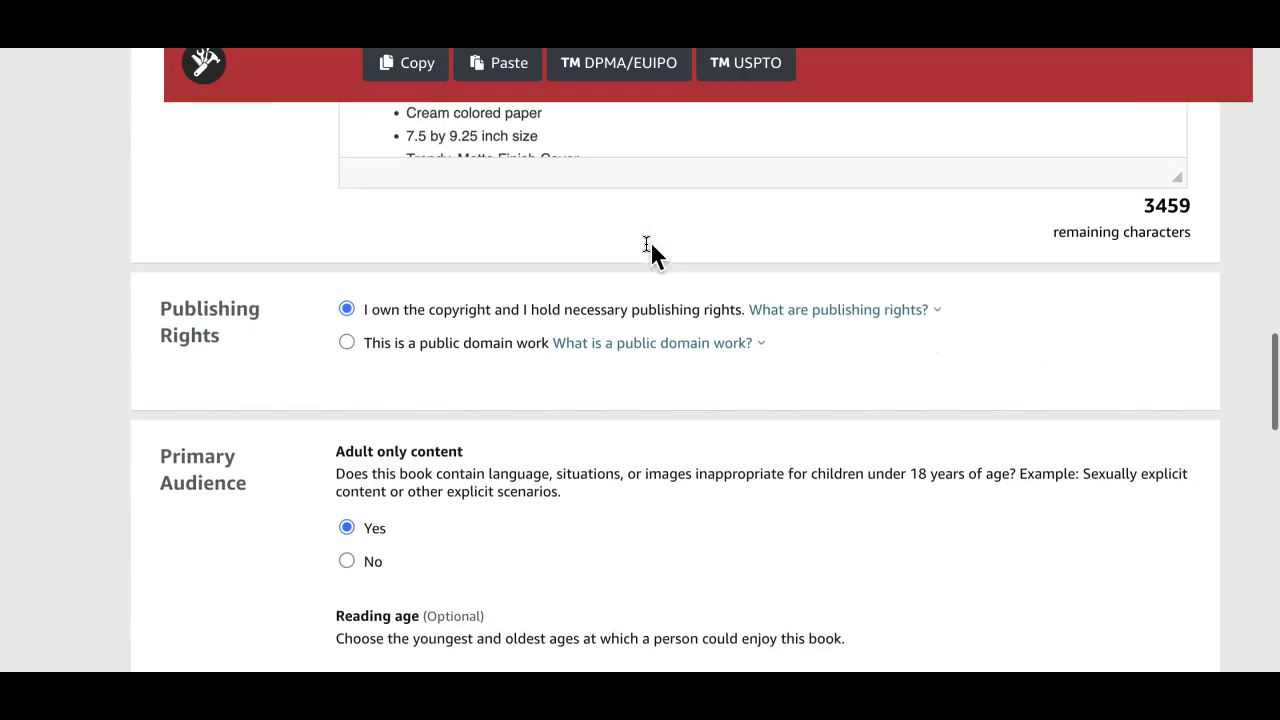
{"action": "scroll", "coordinate": [651, 251], "scroll_direction": "up", "scroll_amount": 3}
{"action": "left_click_drag", "start_coordinate": [881, 236], "coordinate": [1003, 236]}
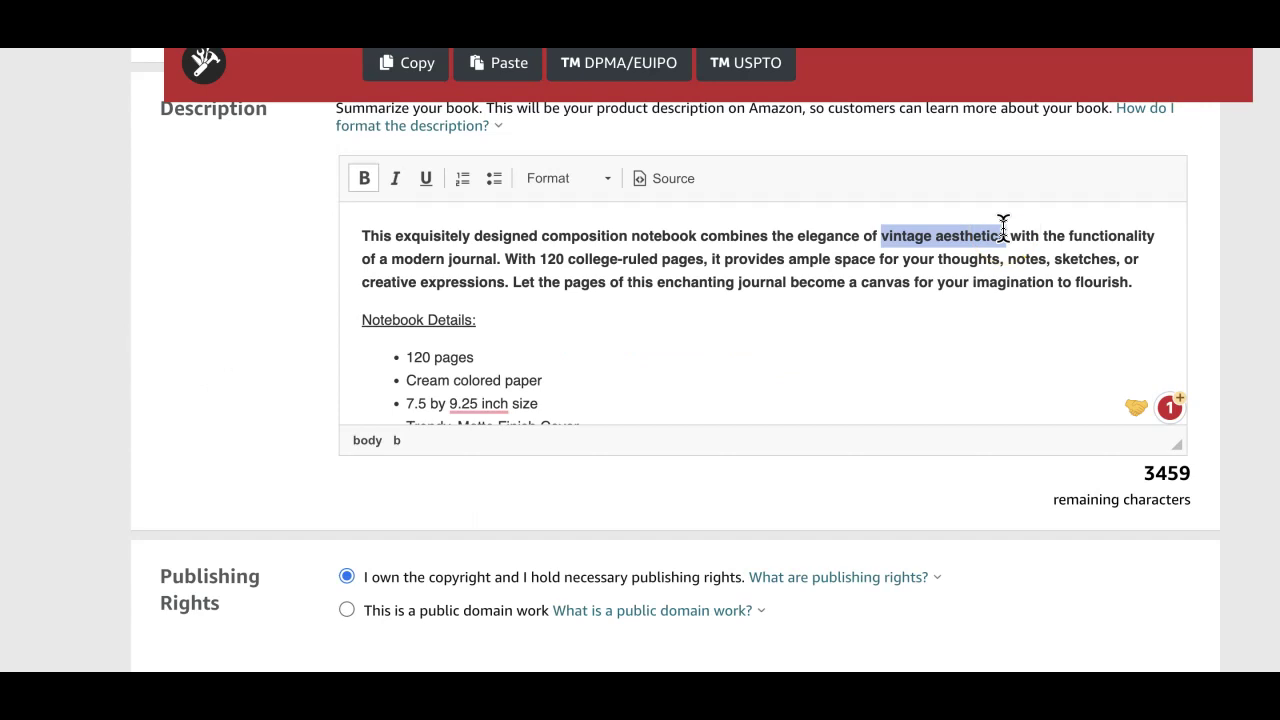
{"action": "scroll", "coordinate": [1000, 229], "scroll_direction": "down", "scroll_amount": 2}
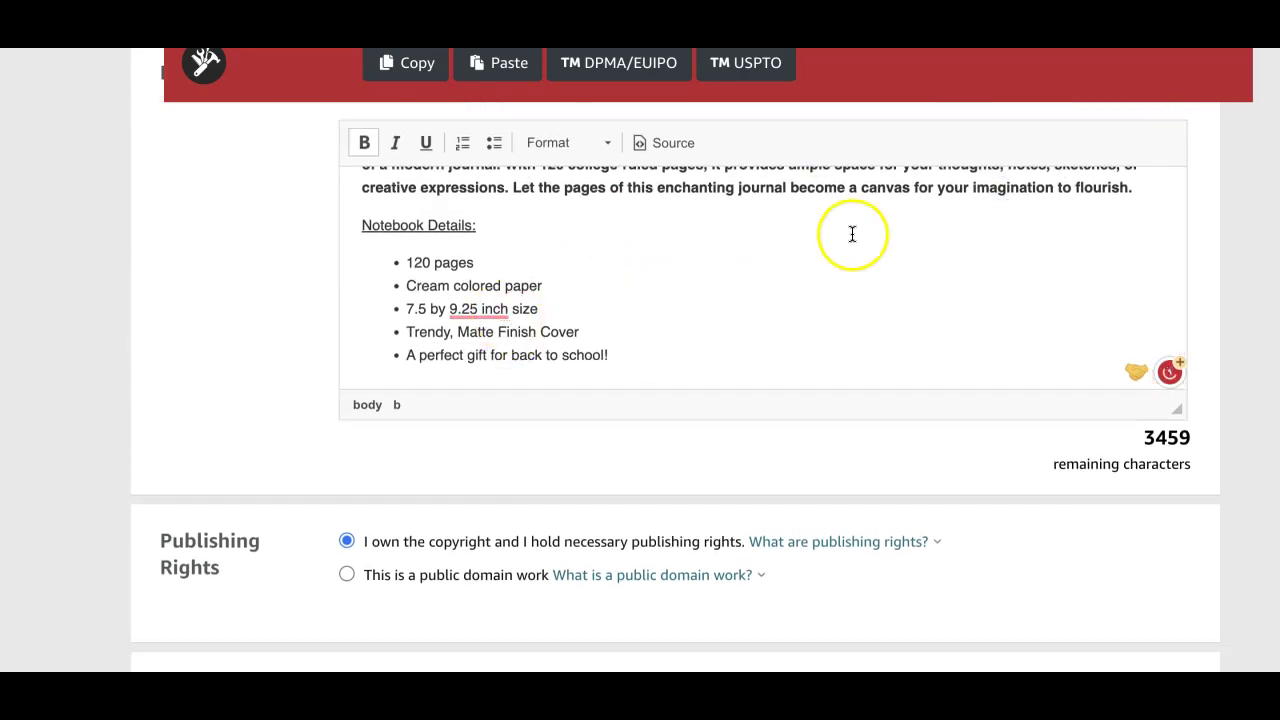
{"action": "scroll", "coordinate": [712, 334], "scroll_direction": "down", "scroll_amount": 2}
{"action": "scroll", "coordinate": [712, 334], "scroll_direction": "down", "scroll_amount": 1}
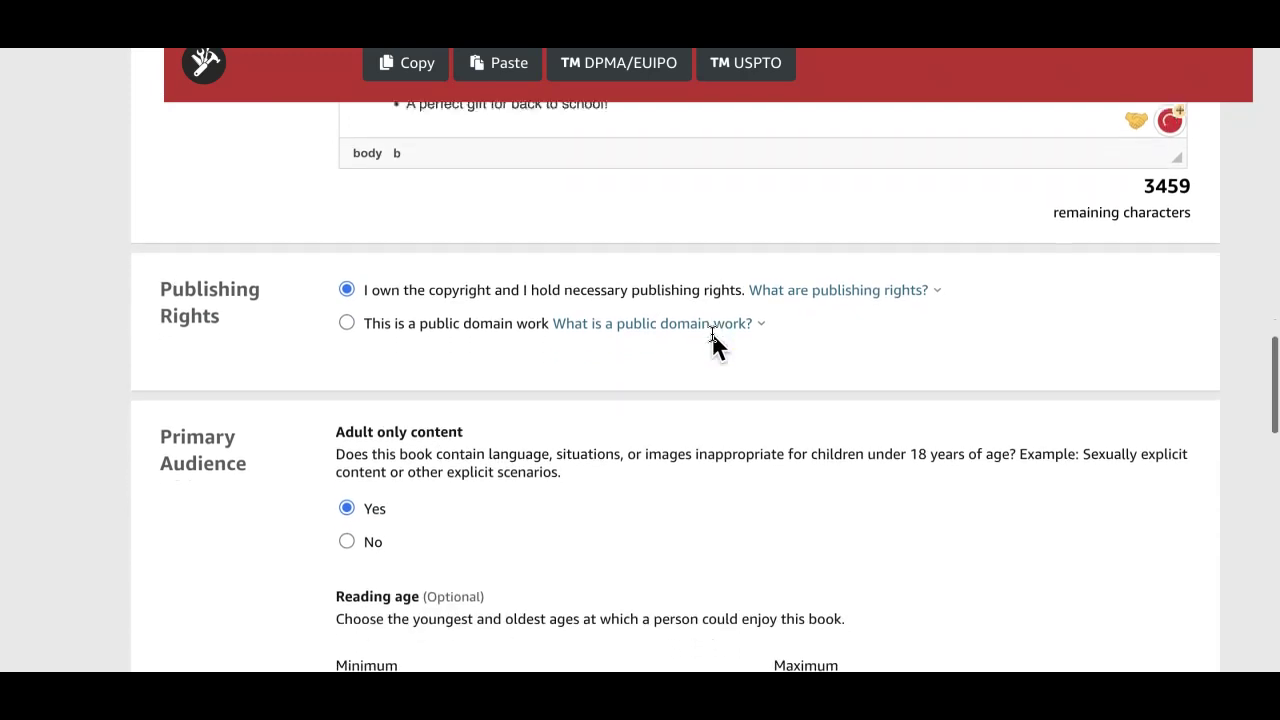
Step: Review the primary audience, categories, book type and keyword fields, and recheck the title and subtitle in the paperback details
{"action": "scroll", "coordinate": [712, 334], "scroll_direction": "down", "scroll_amount": 1}
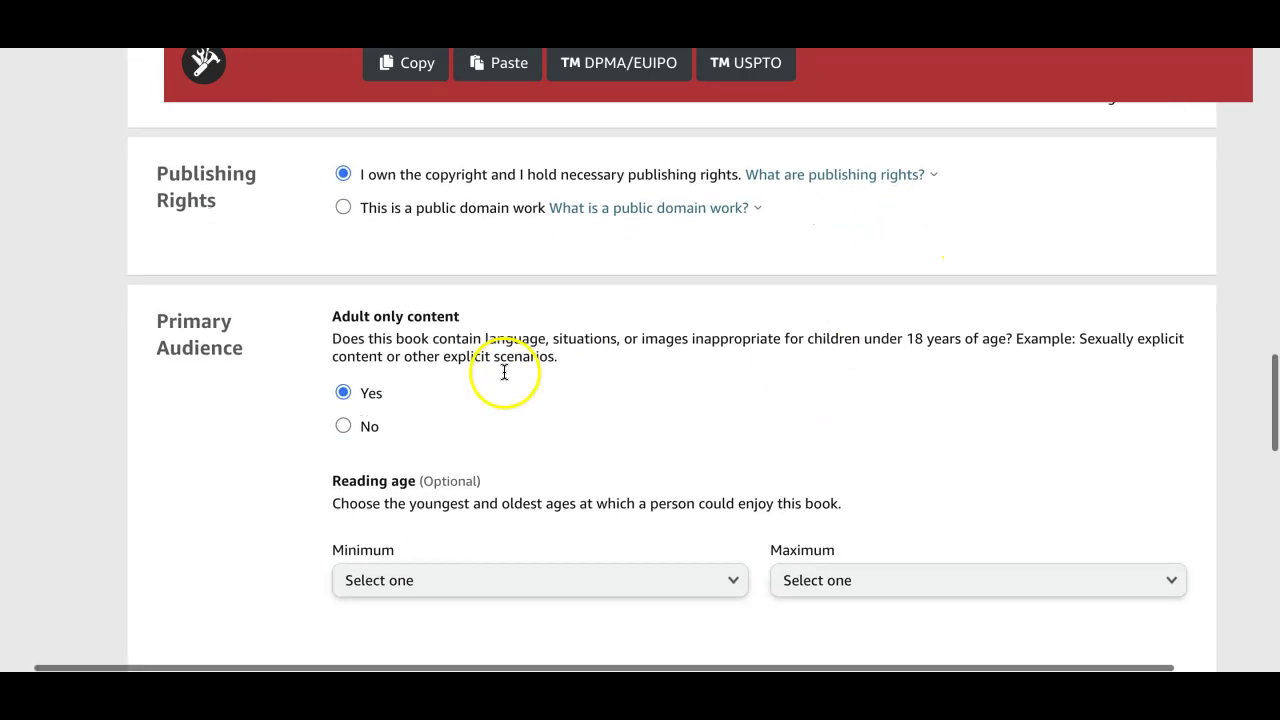
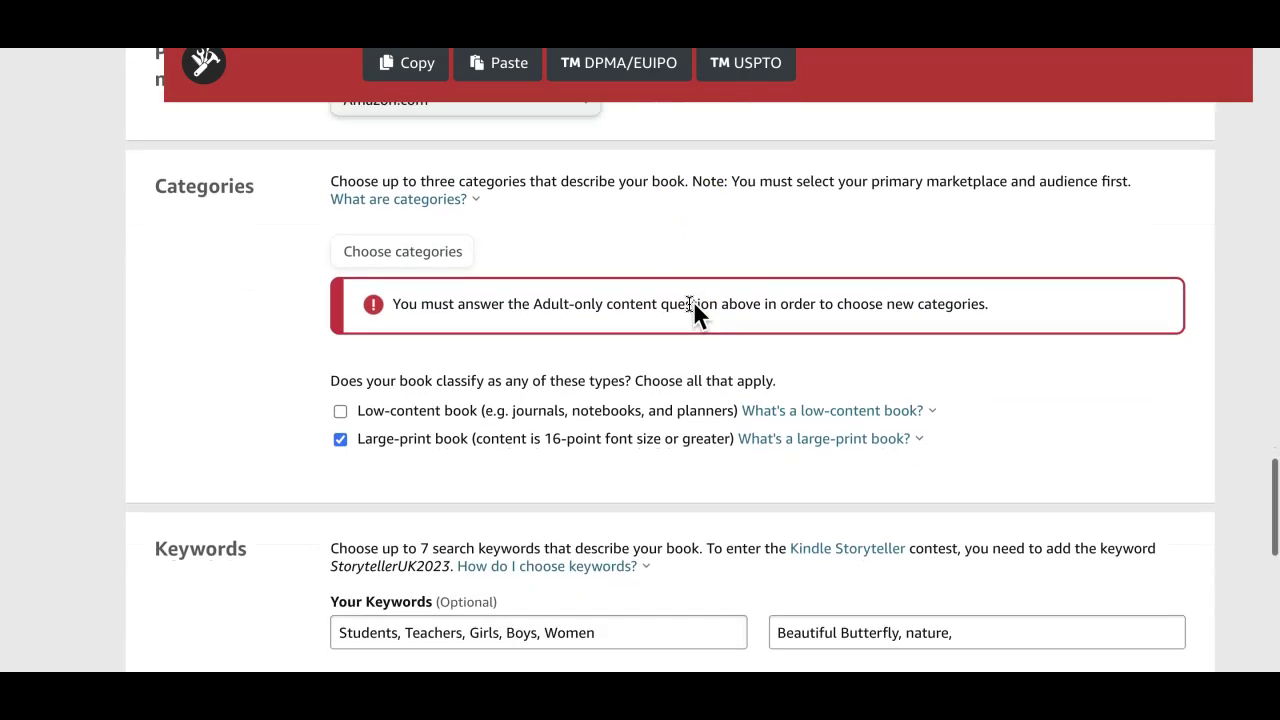
{"action": "scroll", "coordinate": [693, 300], "scroll_direction": "down", "scroll_amount": 4}
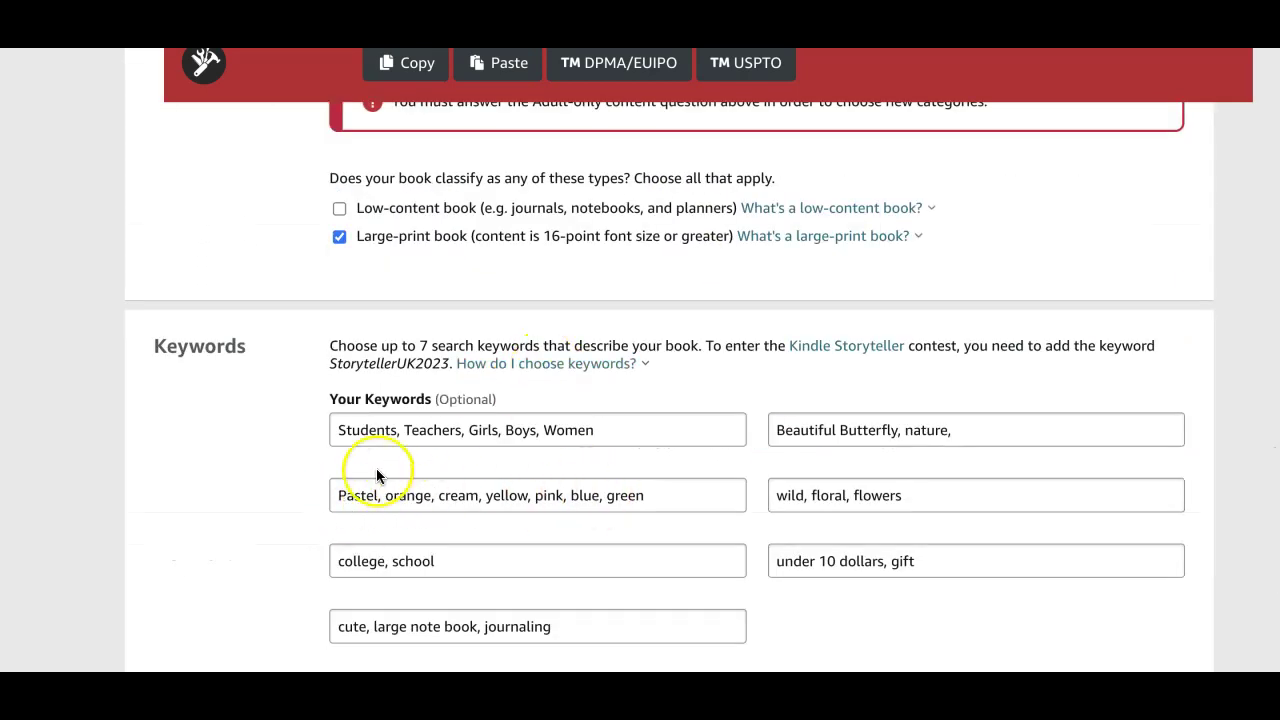
{"action": "scroll", "coordinate": [365, 430], "scroll_direction": "down", "scroll_amount": 2}
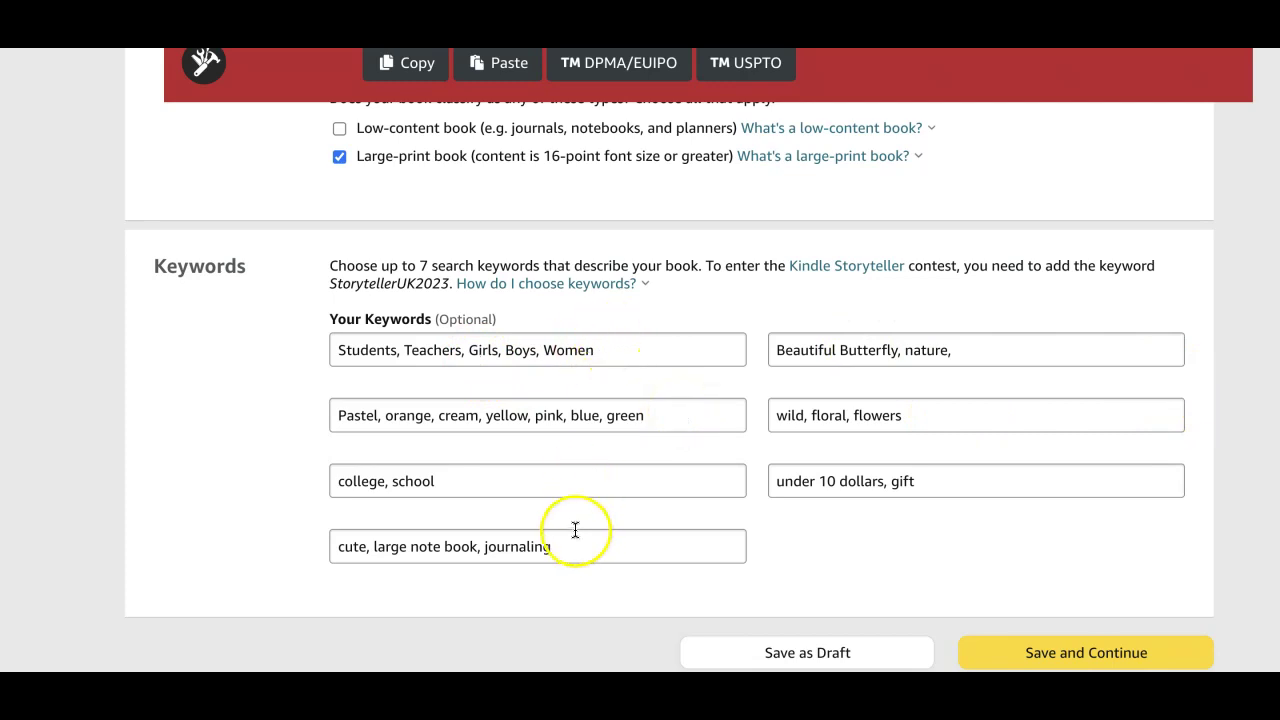
{"action": "scroll", "coordinate": [860, 432], "scroll_direction": "up", "scroll_amount": 20}
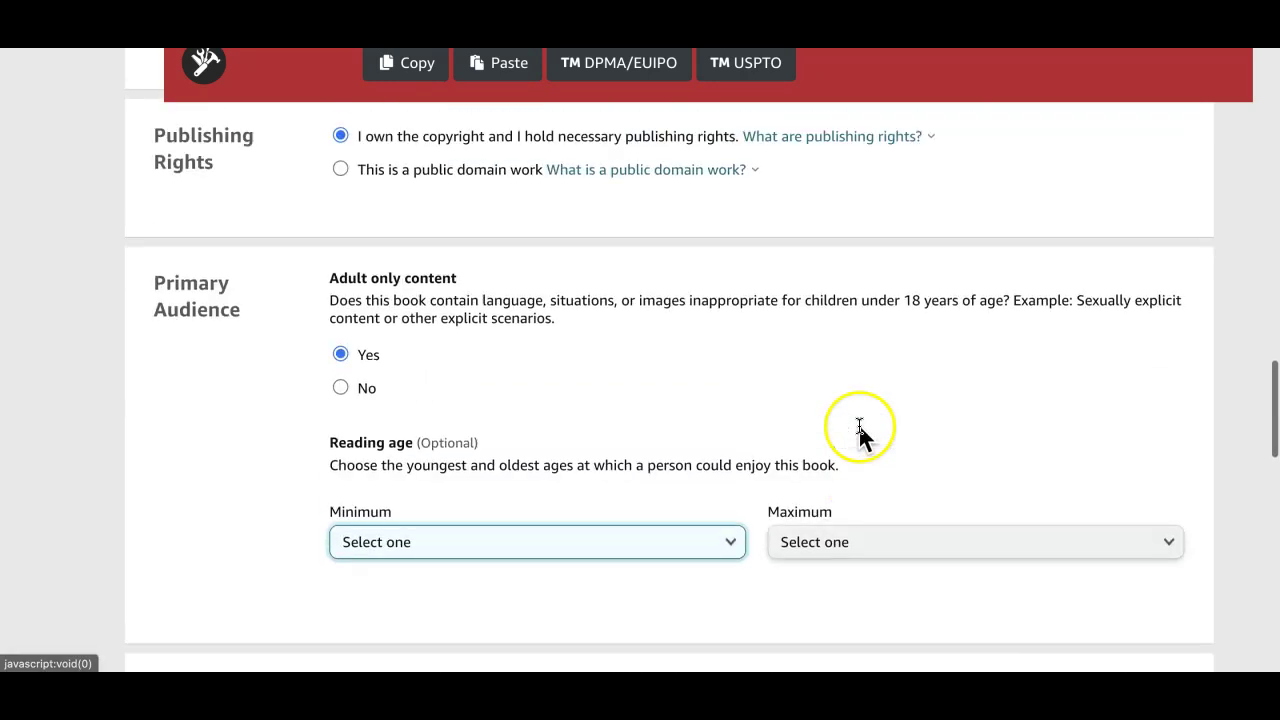
{"action": "scroll", "coordinate": [860, 432], "scroll_direction": "up", "scroll_amount": 4}
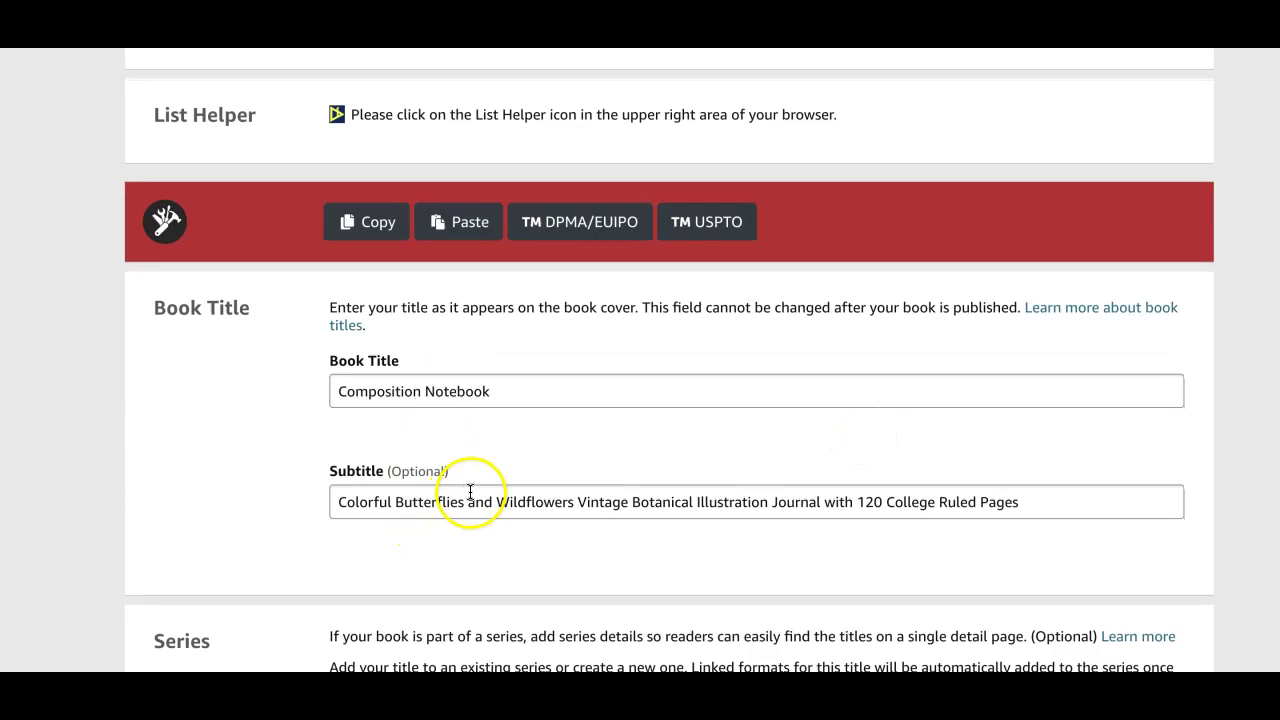
{"action": "scroll", "coordinate": [471, 491], "scroll_direction": "down", "scroll_amount": 5}
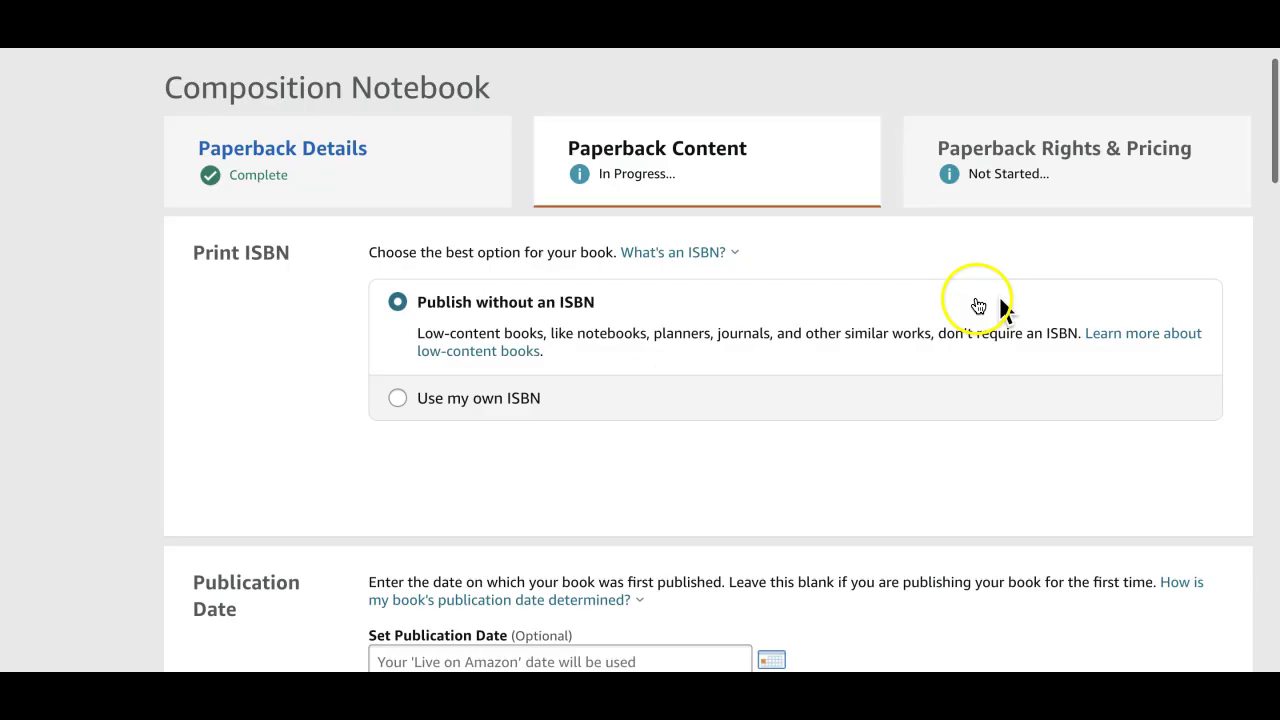
Step: Set the print options to a 7.5 x 9.25 in trim size, Bleed (PDF only) and a matte cover finish
{"action": "scroll", "coordinate": [1000, 306], "scroll_direction": "down", "scroll_amount": 1}
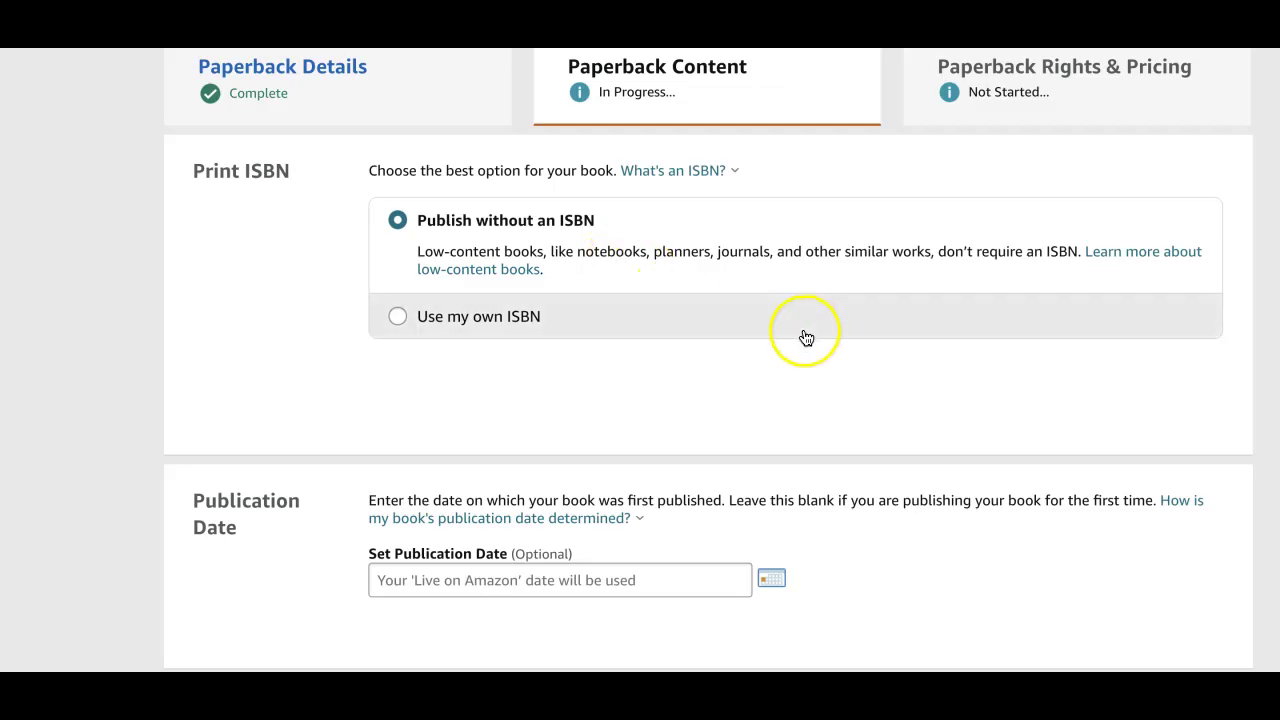
{"action": "scroll", "coordinate": [803, 334], "scroll_direction": "down", "scroll_amount": 6}
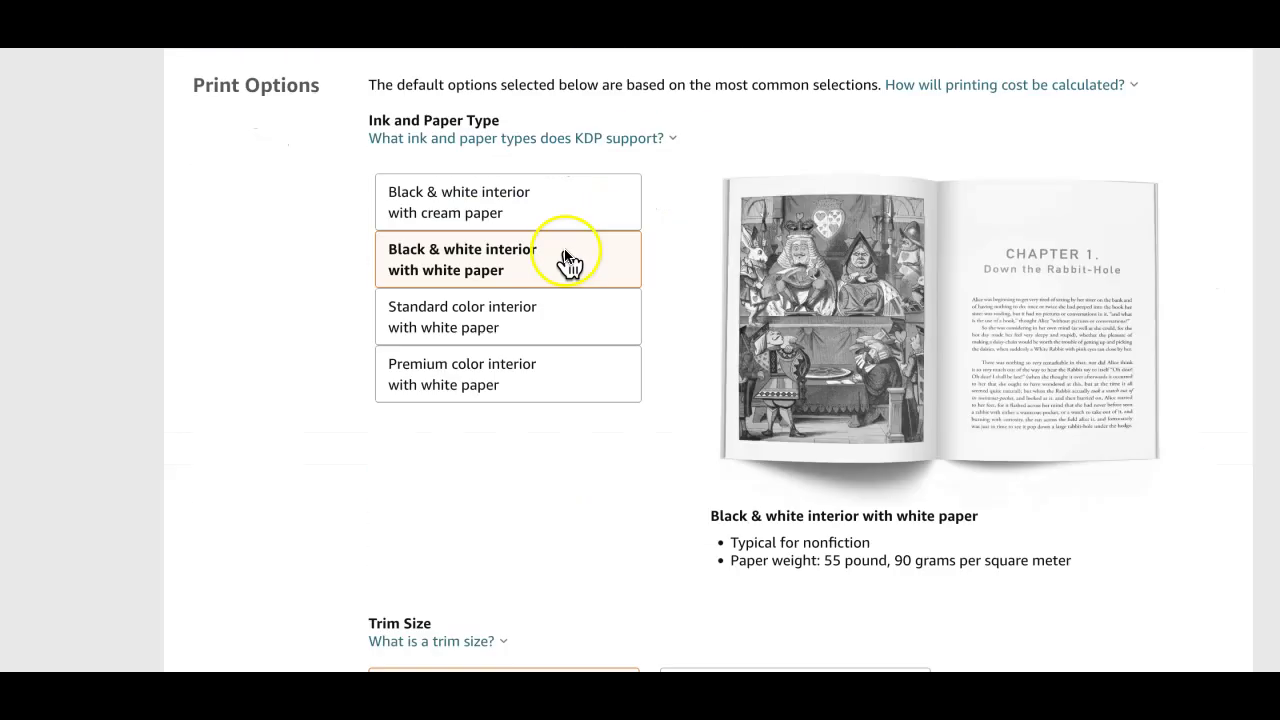
{"action": "scroll", "coordinate": [565, 258], "scroll_direction": "down", "scroll_amount": 3}
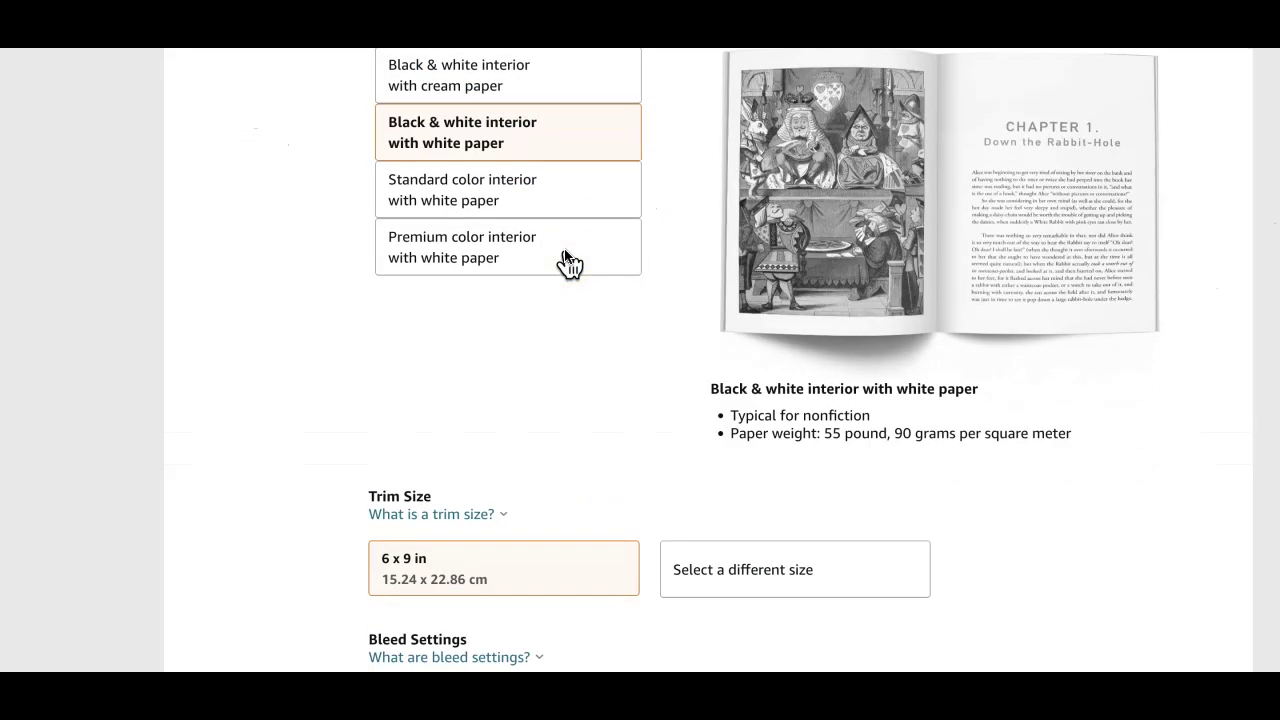
{"action": "scroll", "coordinate": [565, 258], "scroll_direction": "down", "scroll_amount": 5}
{"action": "left_click", "coordinate": [597, 168]}
{"action": "left_click", "coordinate": [749, 172]}
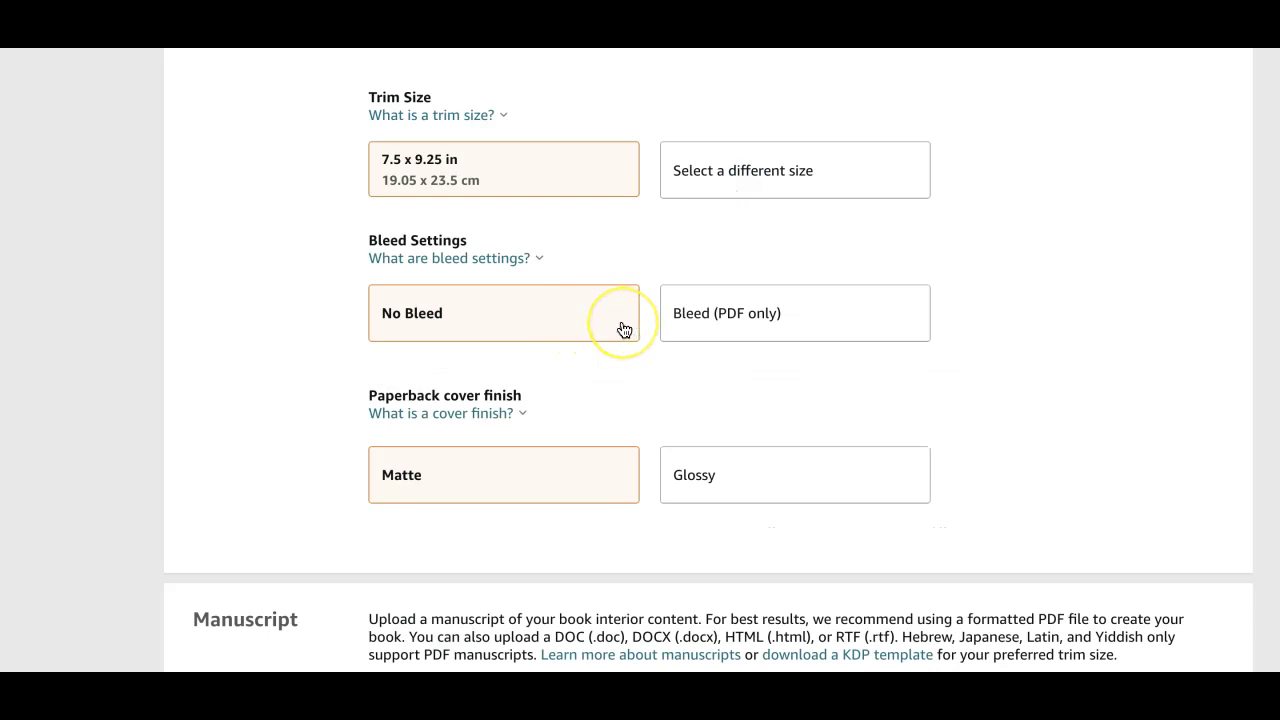
{"action": "left_click", "coordinate": [767, 323]}
{"action": "left_click", "coordinate": [510, 482]}
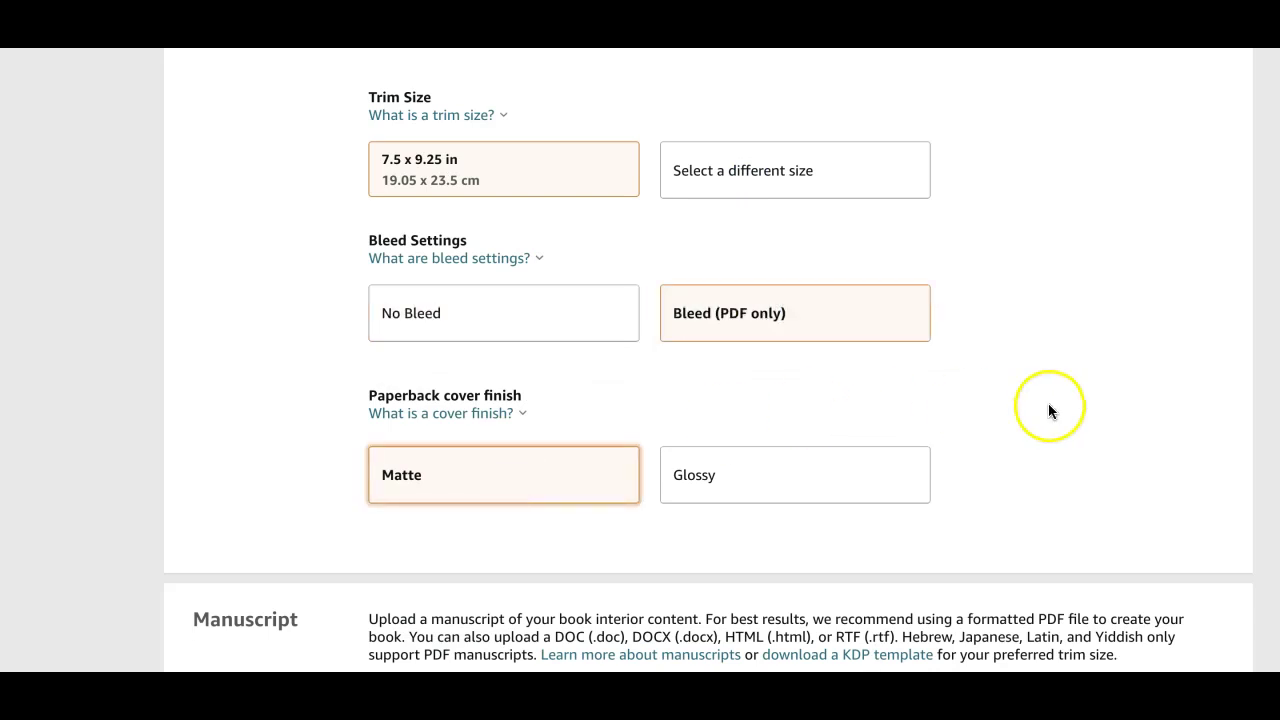
Step: Choose to use an existing print-ready PDF as the book cover and upload the cover file
{"action": "scroll", "coordinate": [1048, 403], "scroll_direction": "down", "scroll_amount": 2}
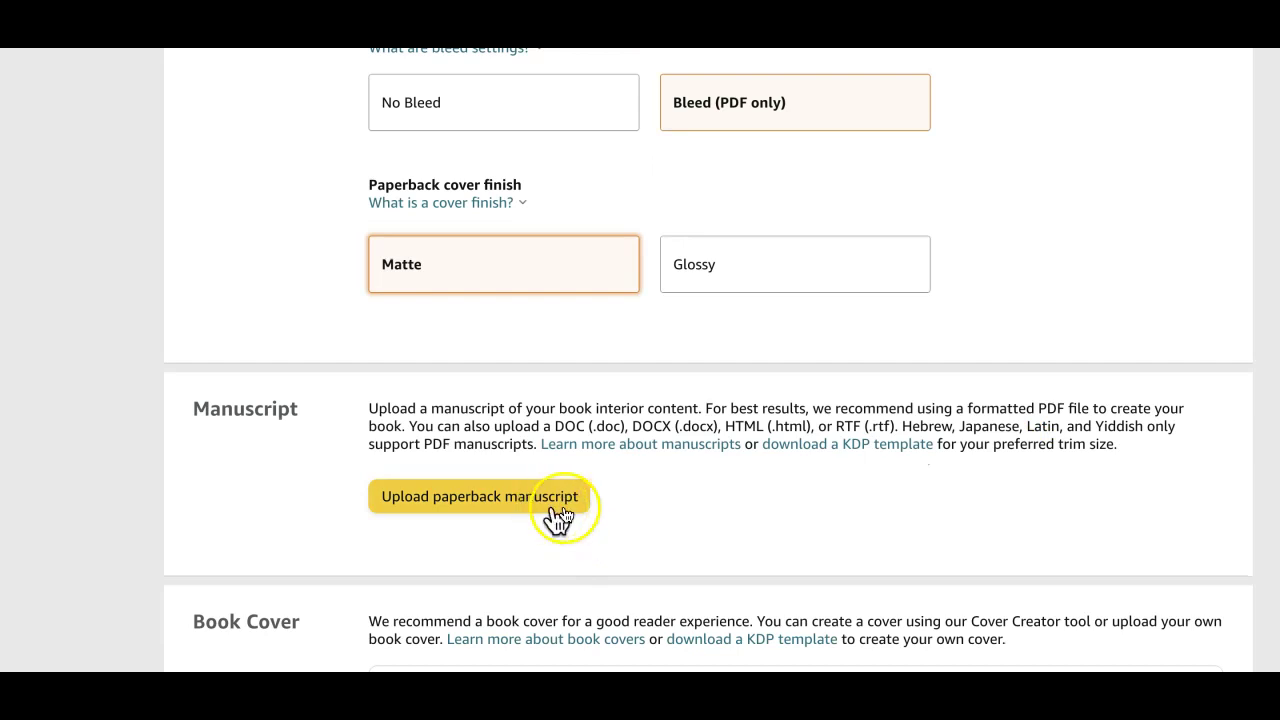
{"action": "scroll", "coordinate": [794, 486], "scroll_direction": "down", "scroll_amount": 3}
{"action": "left_click", "coordinate": [396, 627]}
{"action": "scroll", "coordinate": [398, 630], "scroll_direction": "down", "scroll_amount": 1}
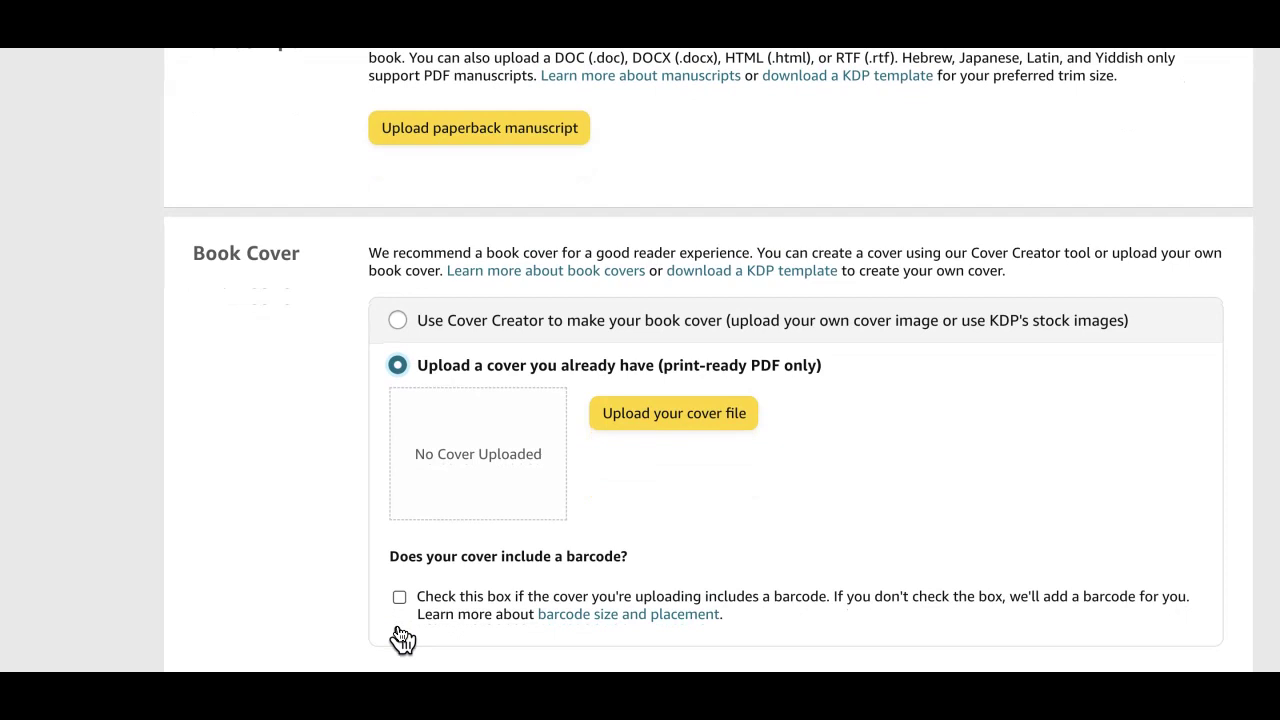
{"action": "left_click", "coordinate": [643, 418]}
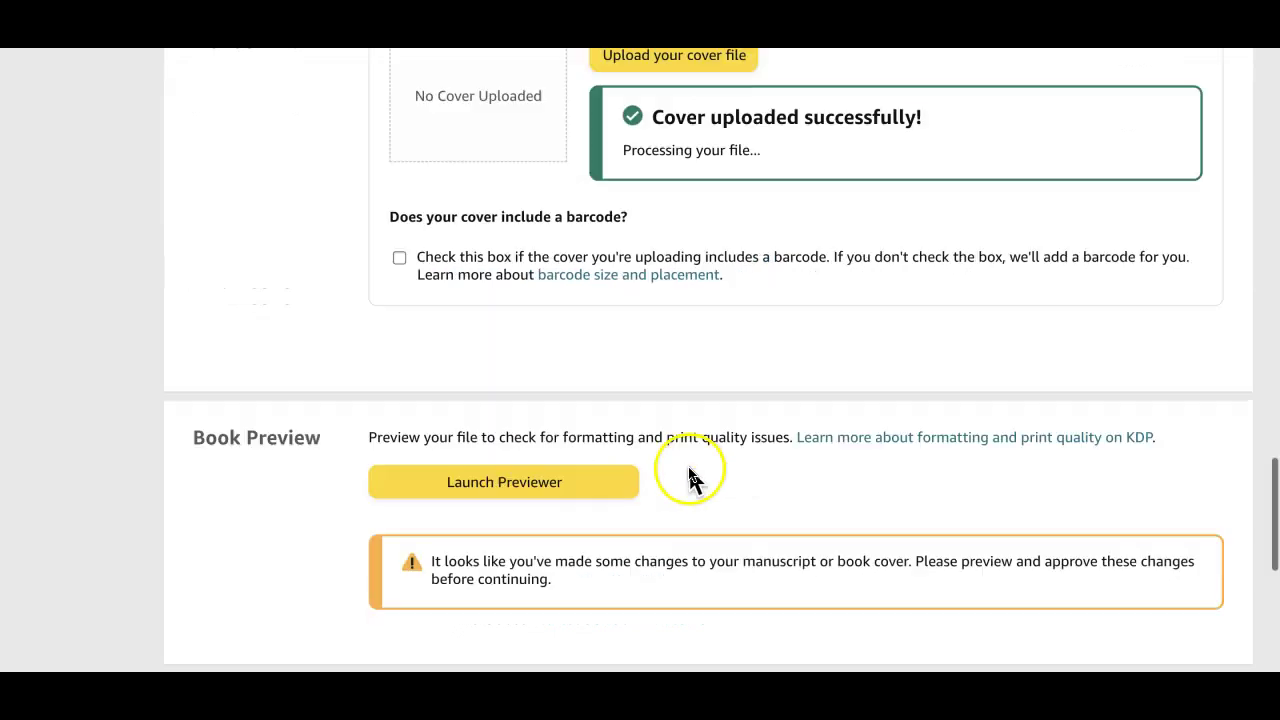
Step: Launch the print previewer and look through the thumbnails of the cover and interior pages
{"action": "left_click", "coordinate": [557, 484]}
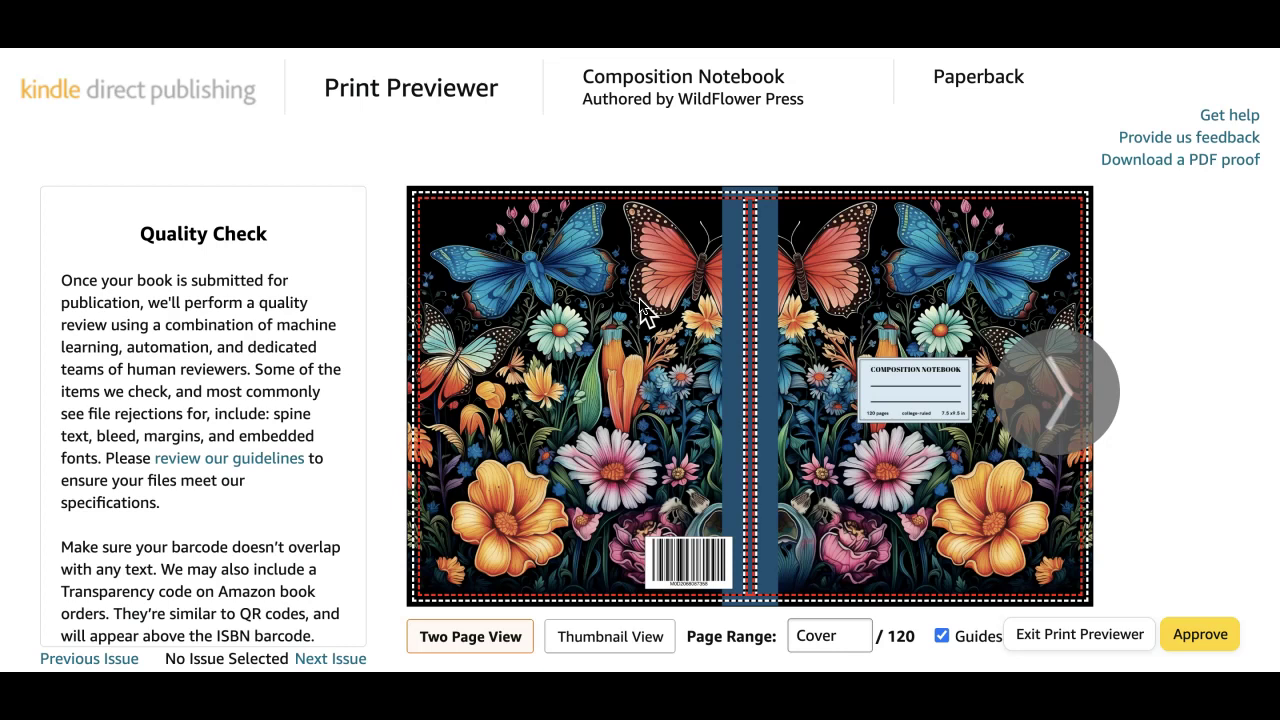
{"action": "left_click", "coordinate": [638, 636]}
{"action": "scroll", "coordinate": [880, 455], "scroll_direction": "down", "scroll_amount": 7}
{"action": "scroll", "coordinate": [880, 455], "scroll_direction": "down", "scroll_amount": 6}
{"action": "scroll", "coordinate": [880, 455], "scroll_direction": "down", "scroll_amount": 10}
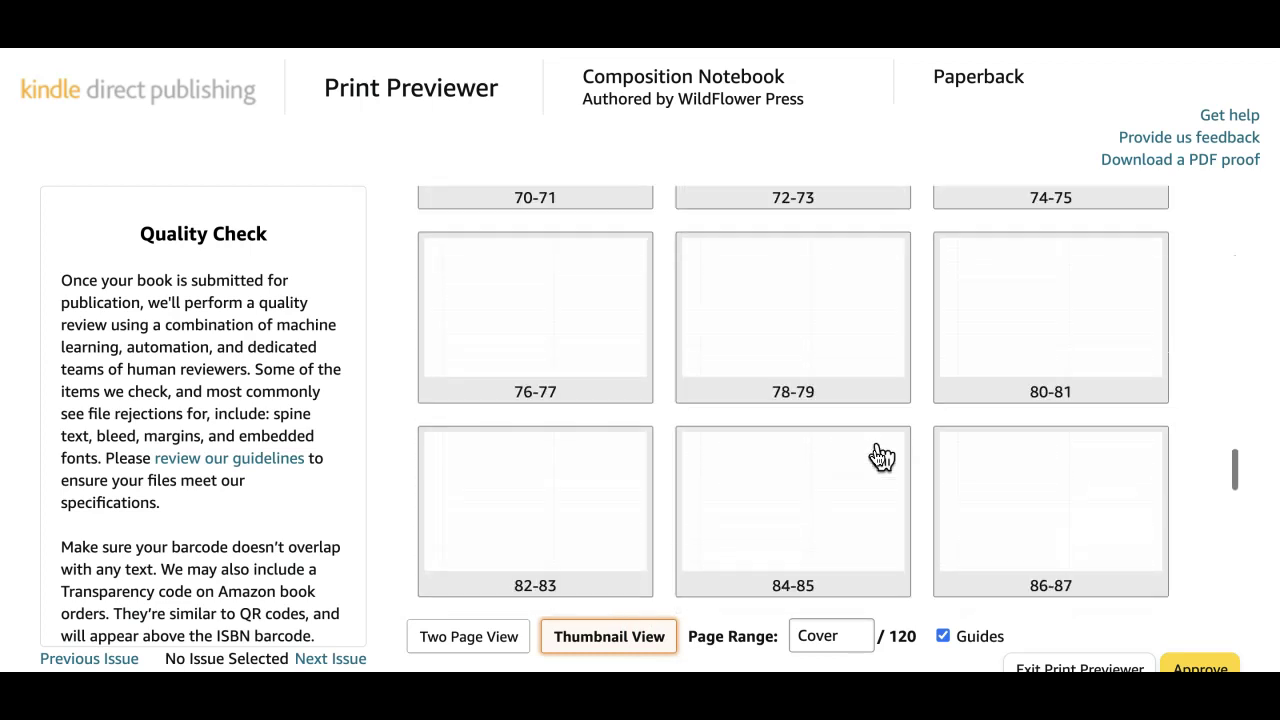
{"action": "scroll", "coordinate": [881, 457], "scroll_direction": "down", "scroll_amount": 8}
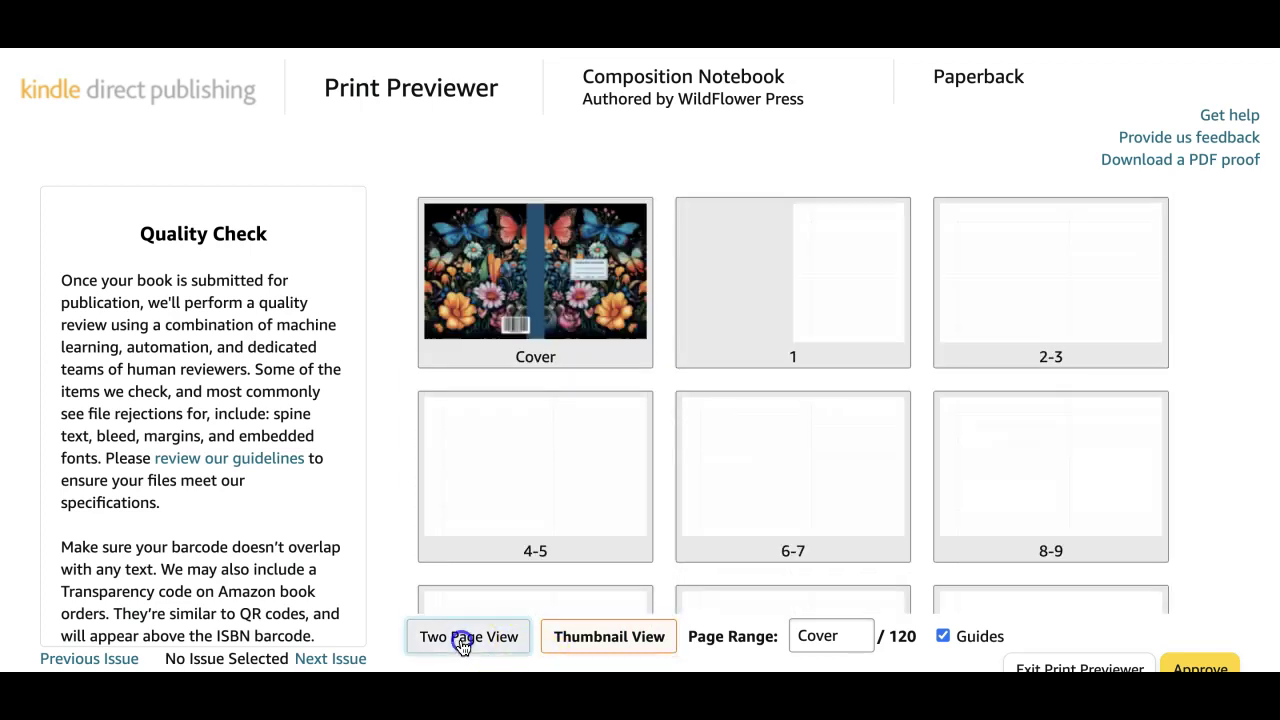
Step: Check the cover and opening interior pages in two-page view and approve the print preview
{"action": "left_click", "coordinate": [460, 638]}
{"action": "left_click", "coordinate": [1057, 394]}
{"action": "left_click", "coordinate": [1060, 400]}
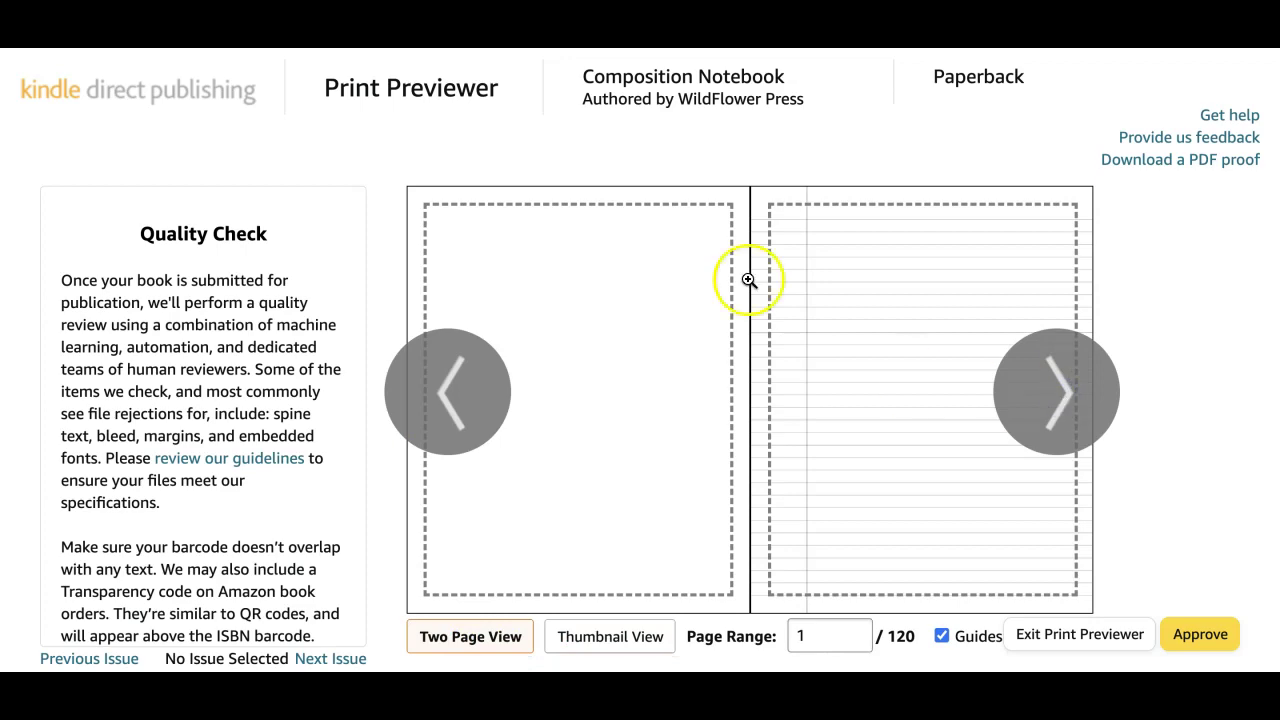
{"action": "left_click", "coordinate": [1205, 636]}
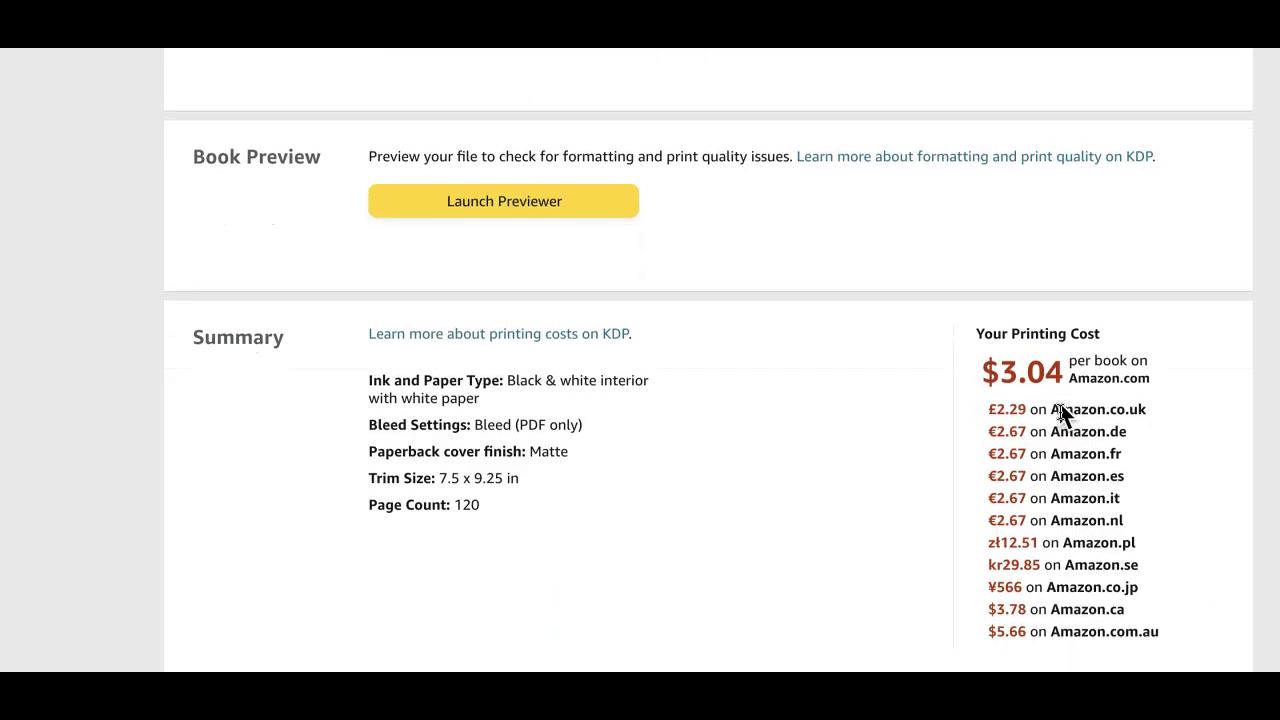
Step: Save the content and continue to pricing, setting list prices of $7.99 on Amazon.com and £6.99 on Amazon.co.uk
{"action": "scroll", "coordinate": [1060, 415], "scroll_direction": "down", "scroll_amount": 3}
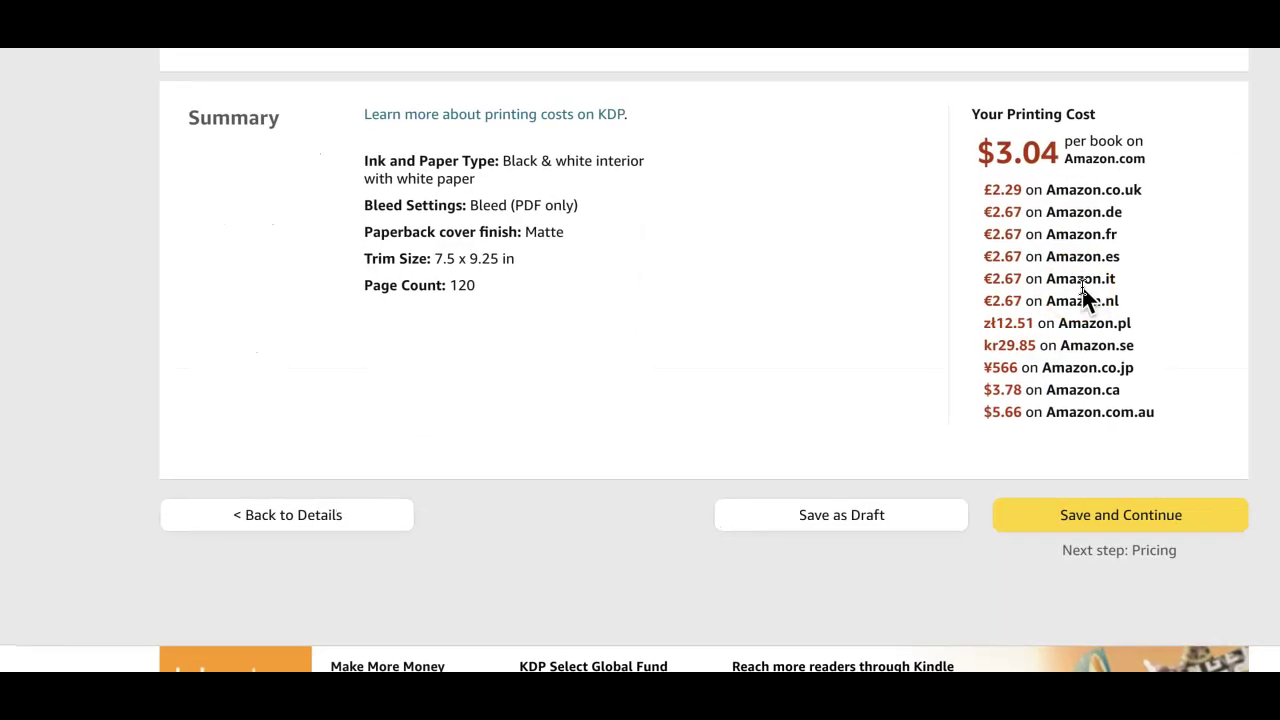
{"action": "left_click", "coordinate": [1120, 515]}
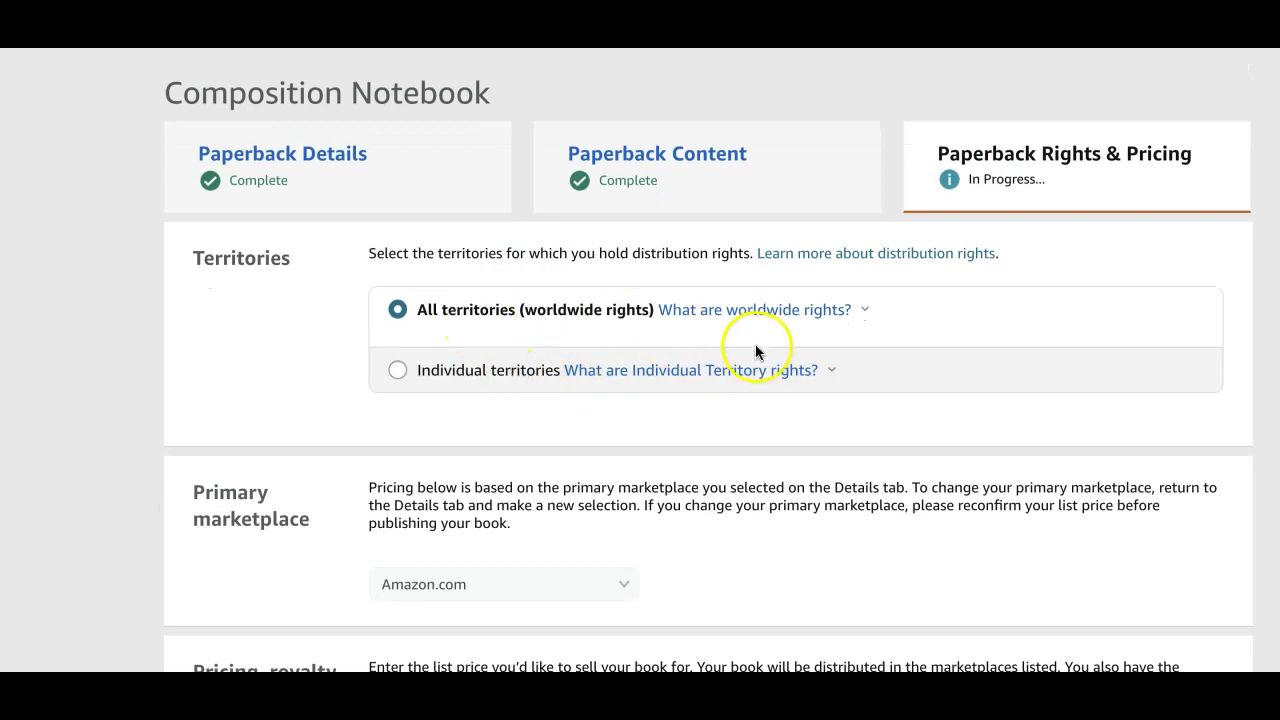
{"action": "scroll", "coordinate": [755, 344], "scroll_direction": "down", "scroll_amount": 1}
{"action": "scroll", "coordinate": [757, 352], "scroll_direction": "down", "scroll_amount": 4}
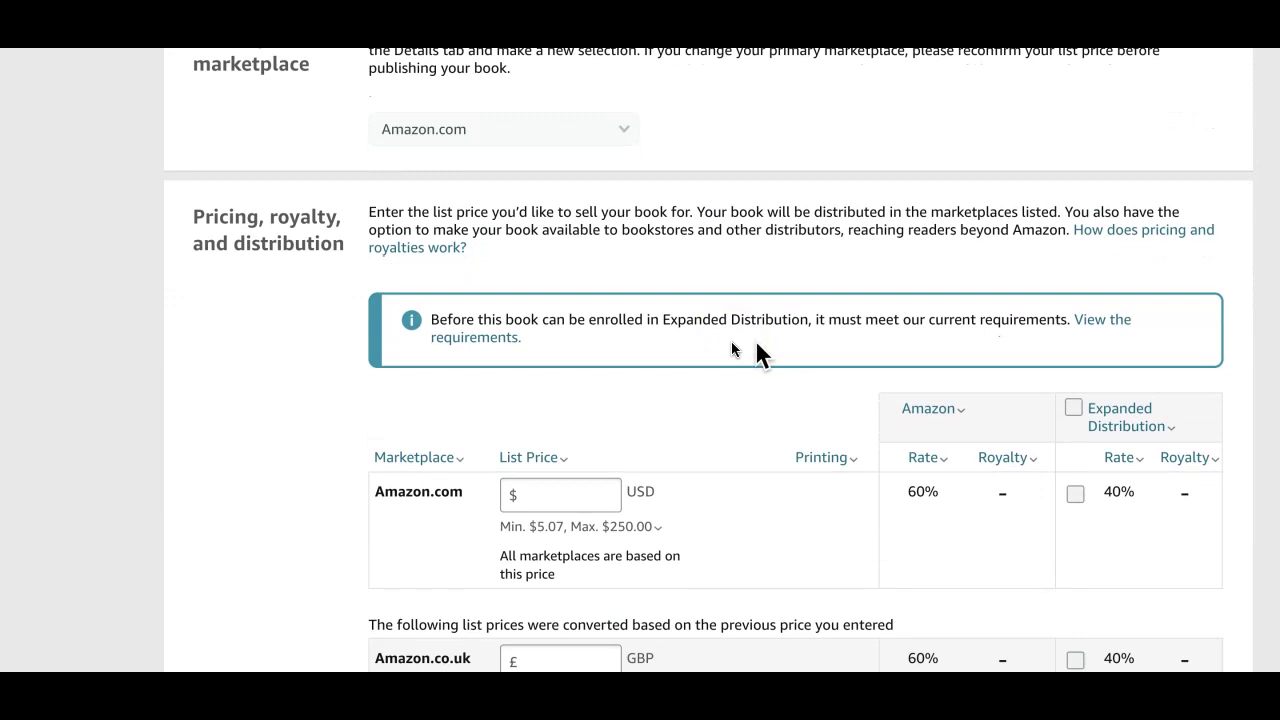
{"action": "scroll", "coordinate": [757, 352], "scroll_direction": "down", "scroll_amount": 2}
{"action": "left_click", "coordinate": [785, 322]}
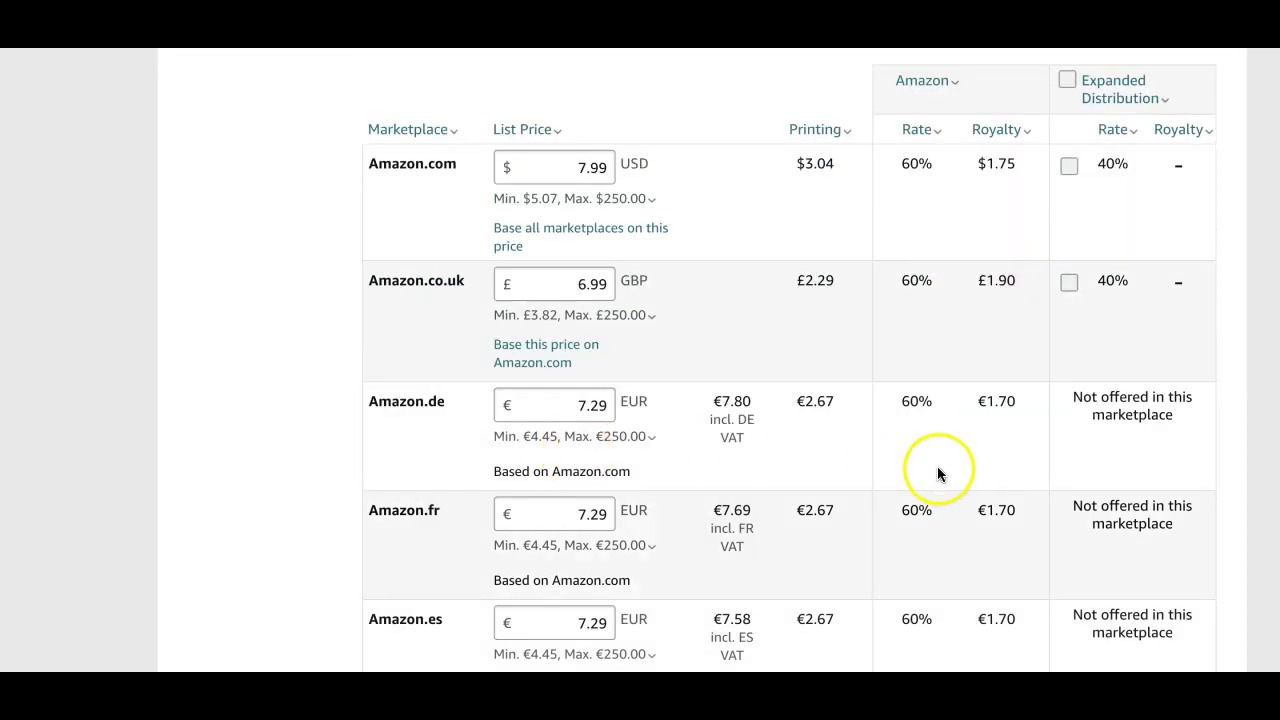
{"action": "scroll", "coordinate": [937, 471], "scroll_direction": "down", "scroll_amount": 2}
{"action": "scroll", "coordinate": [940, 478], "scroll_direction": "down", "scroll_amount": 10}
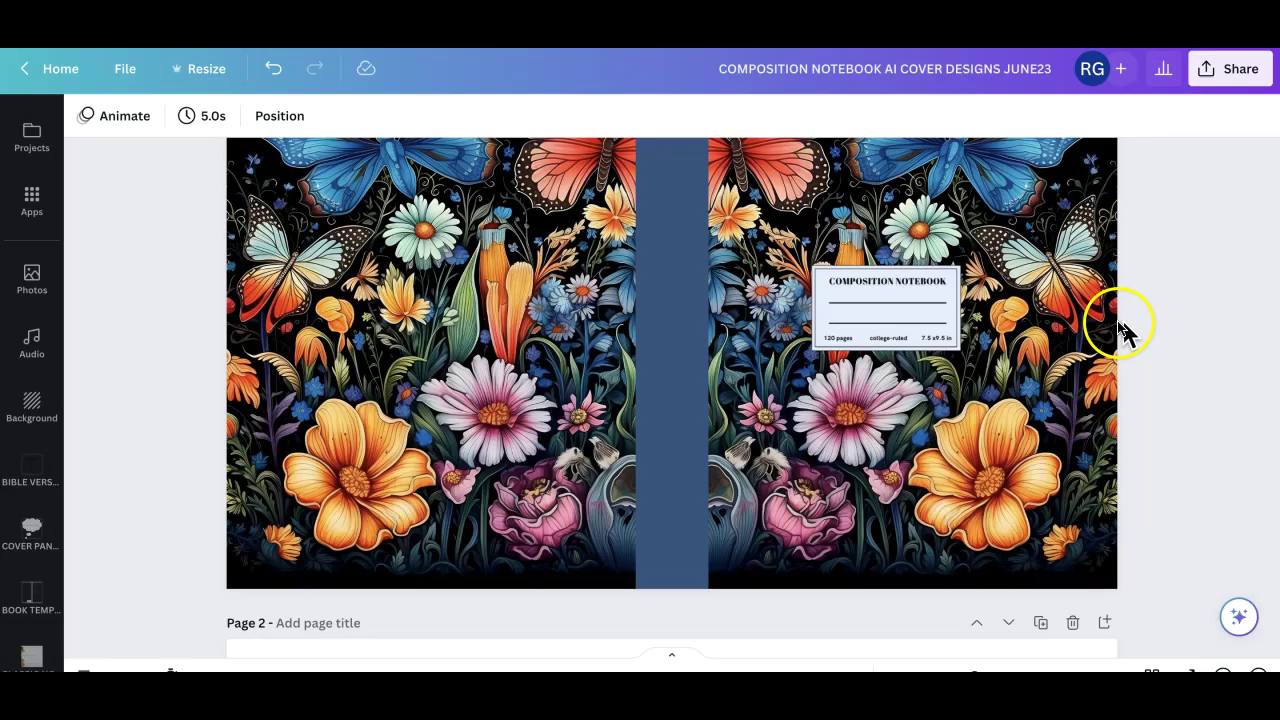
{"action": "scroll", "coordinate": [1120, 334], "scroll_direction": "up", "scroll_amount": 2}
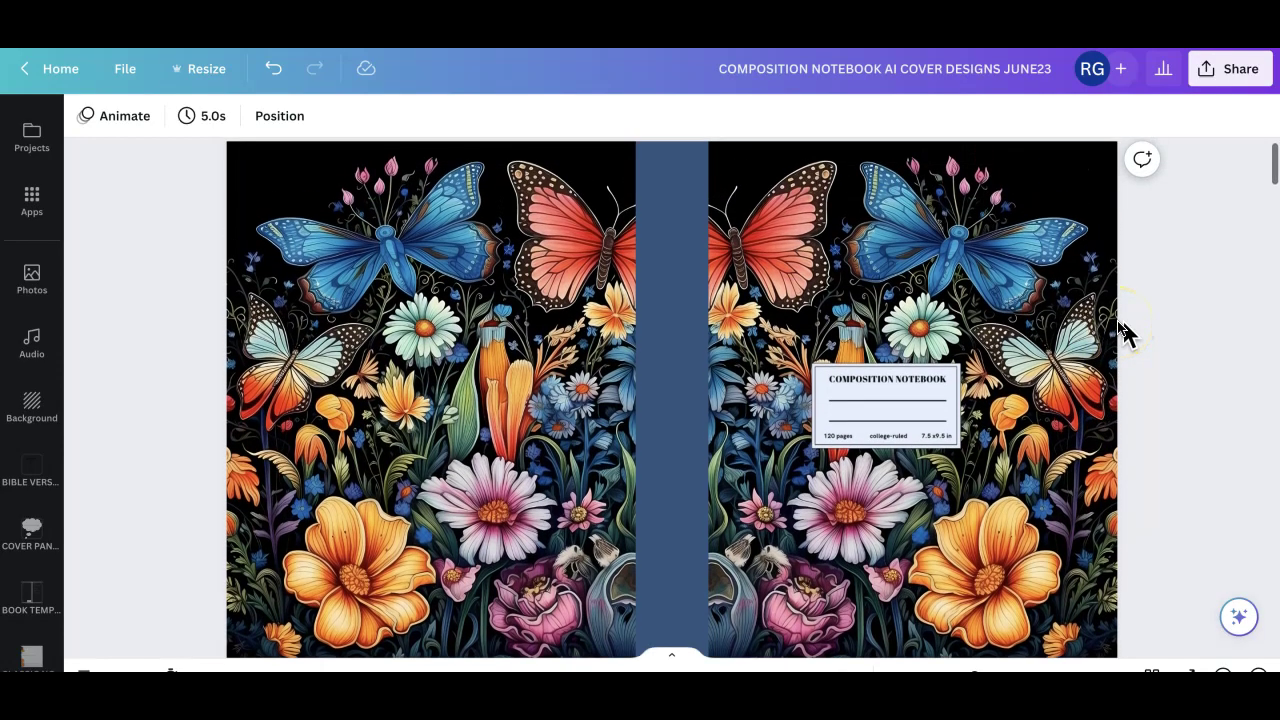
{"action": "scroll", "coordinate": [1120, 334], "scroll_direction": "up", "scroll_amount": 1}
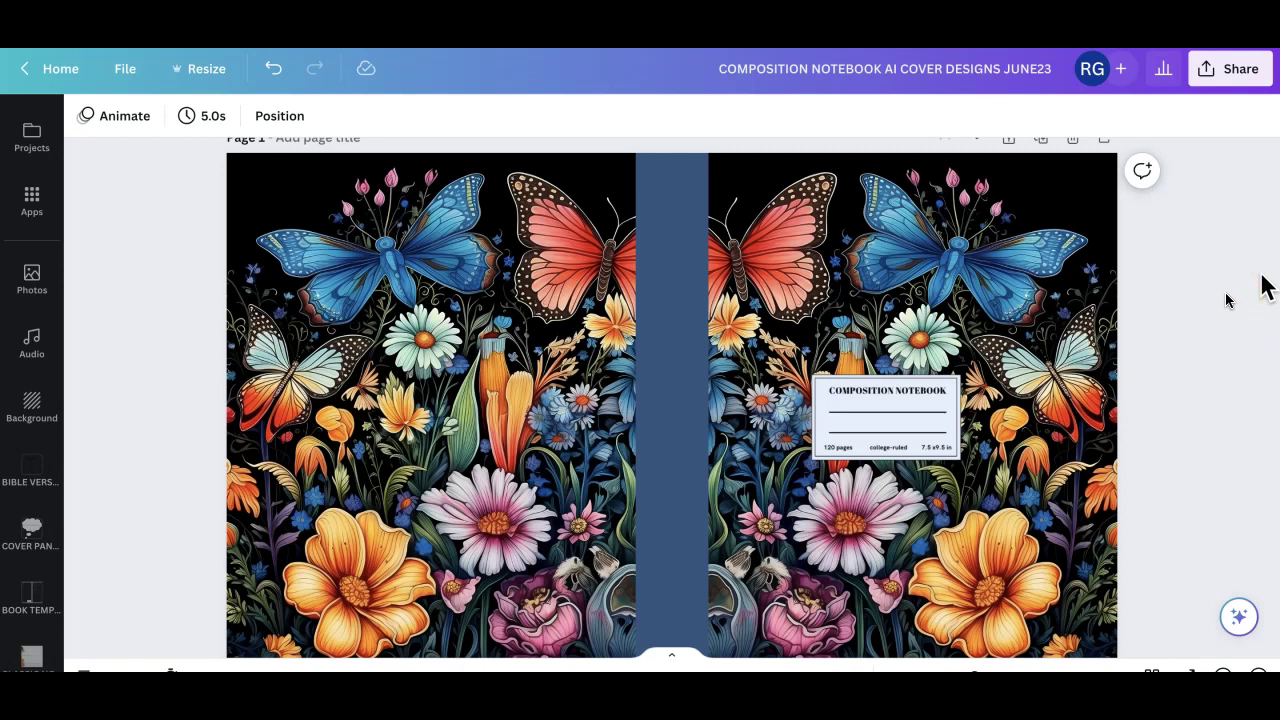
{"action": "scroll", "coordinate": [1227, 300], "scroll_direction": "down", "scroll_amount": 1}
{"action": "scroll", "coordinate": [1227, 300], "scroll_direction": "up", "scroll_amount": 1}
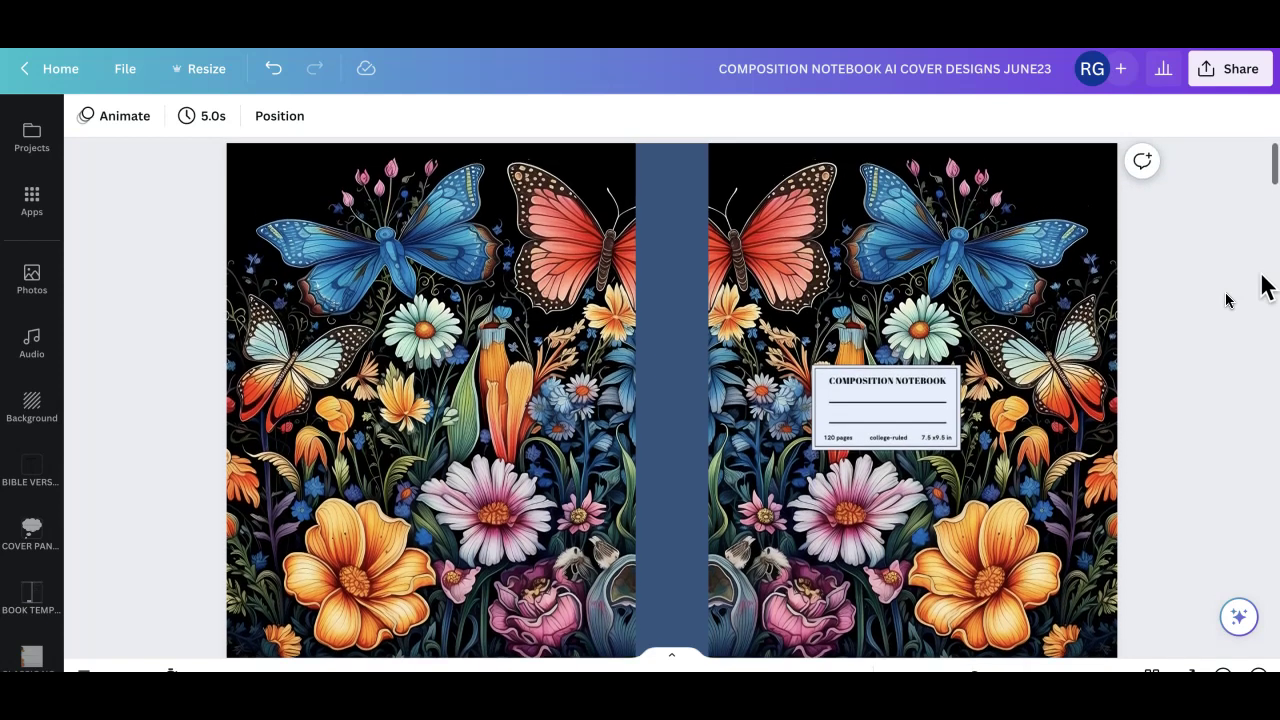